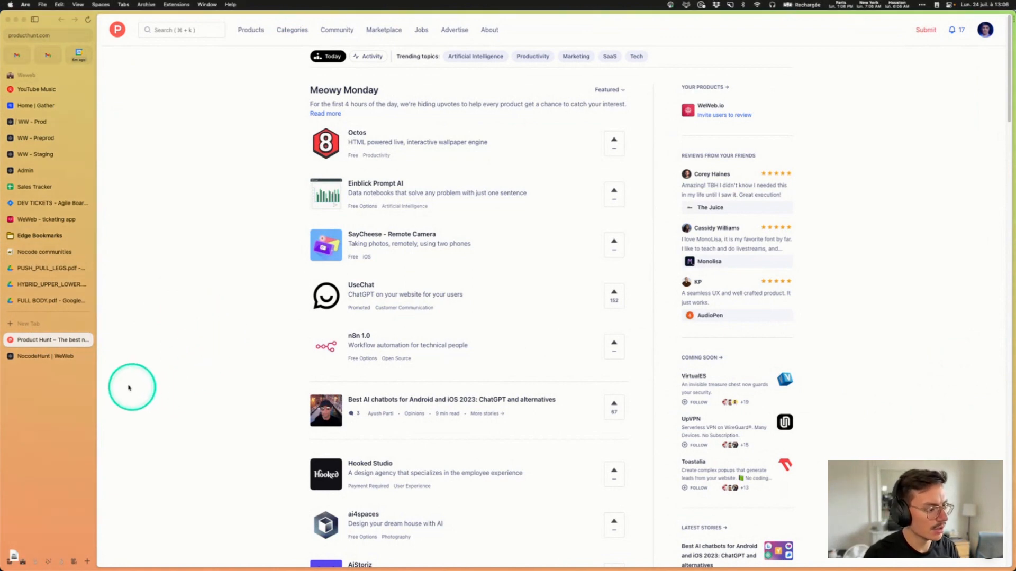
# Step: Switch to the NocodeHunt project in the WeWeb editor and enlarge its display to 110%
pyautogui.click(39, 358)
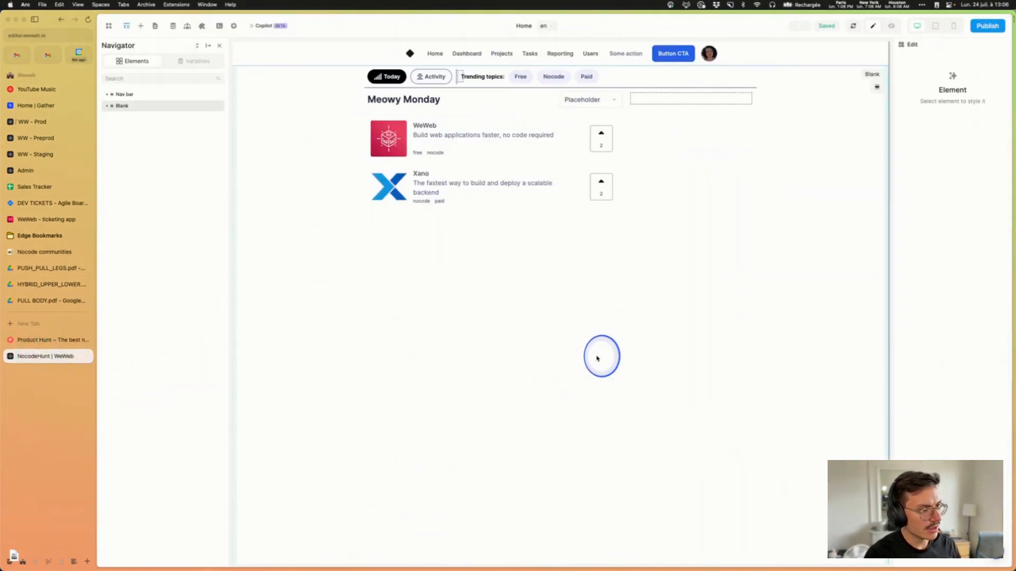
pyautogui.press('super+minus')
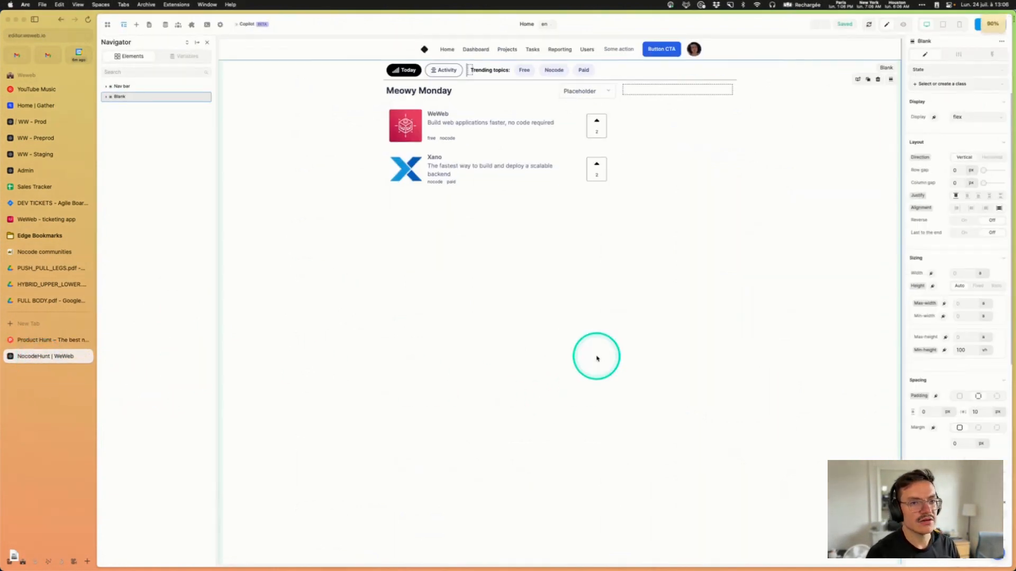
pyautogui.press('super+plus')
pyautogui.press('super+plus')
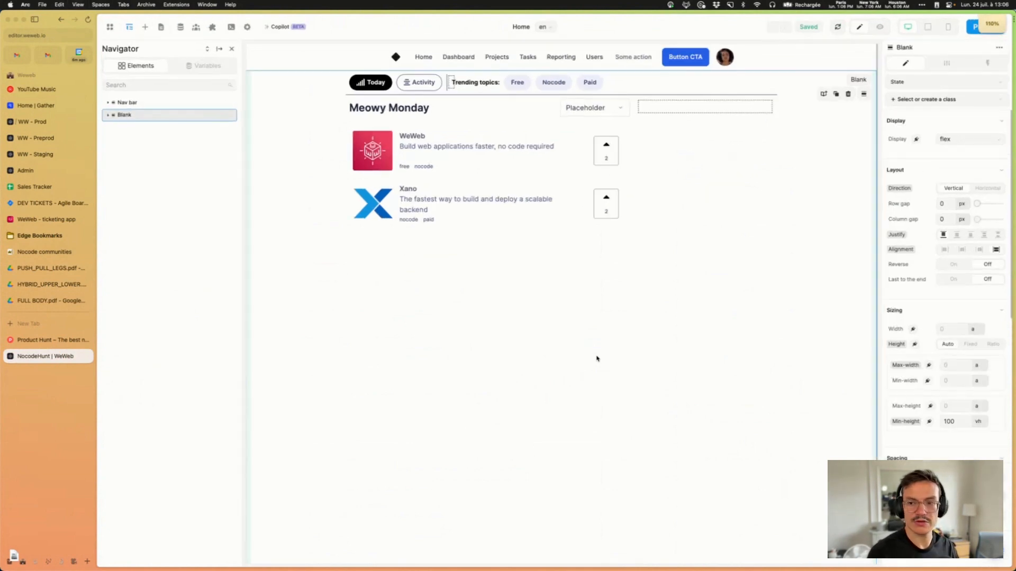
pyautogui.press('super+plus')
pyautogui.press('super+minus')
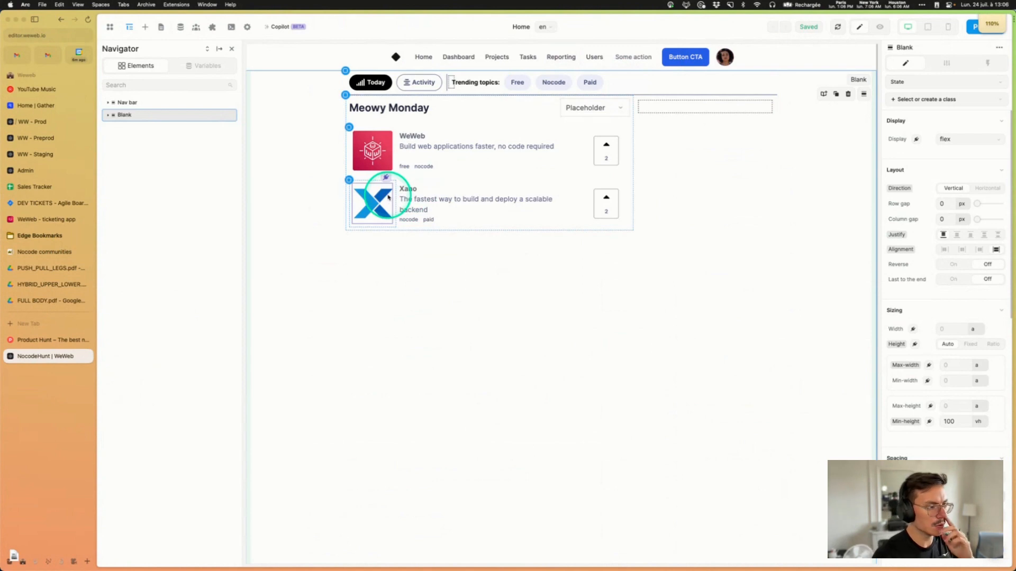
# Step: Enlarge the Product Hunt home page and compare its product list with the NocodeHunt page in WeWeb
pyautogui.click(56, 342)
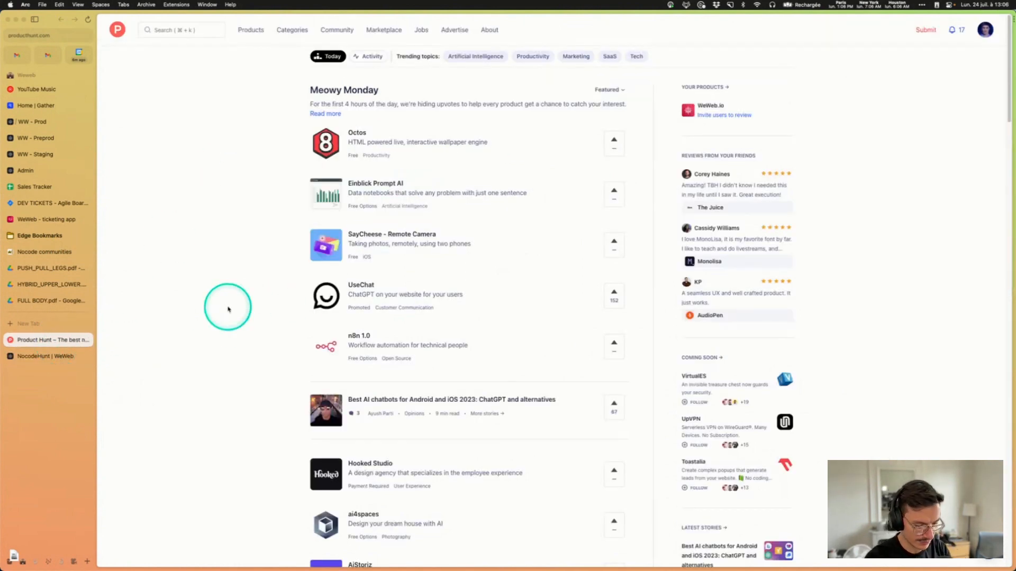
pyautogui.press('super+plus')
pyautogui.press('super+plus')
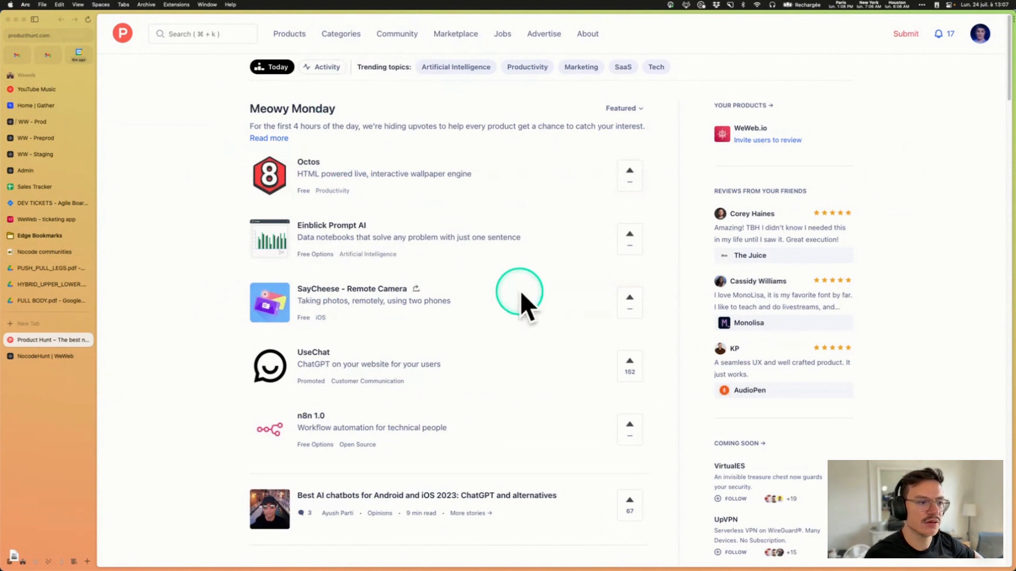
pyautogui.click(63, 355)
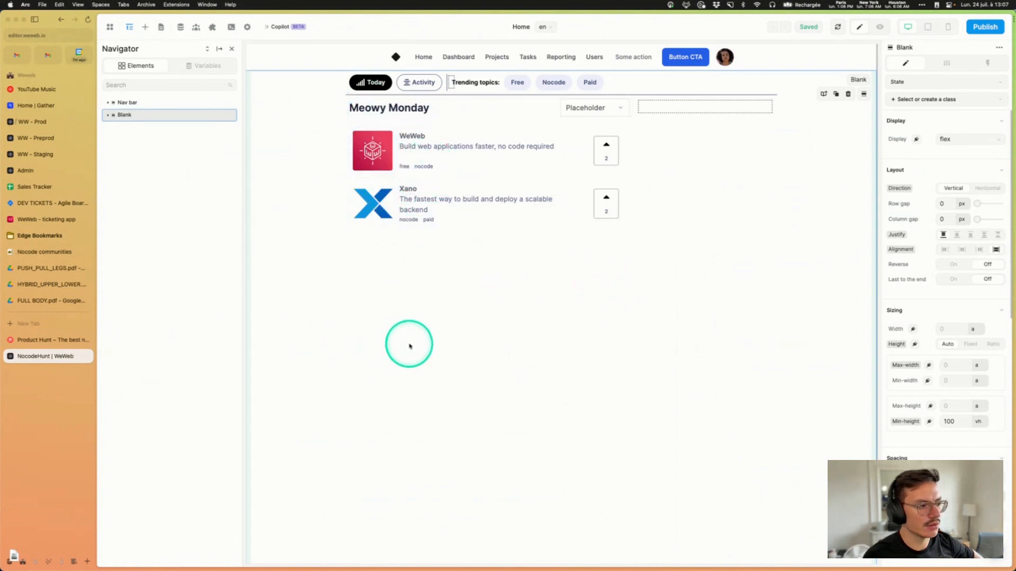
# Step: Open xano.com in a new tab and log in with the WeWeb Google account
pyautogui.click(36, 329)
pyautogui.write('xano.com')
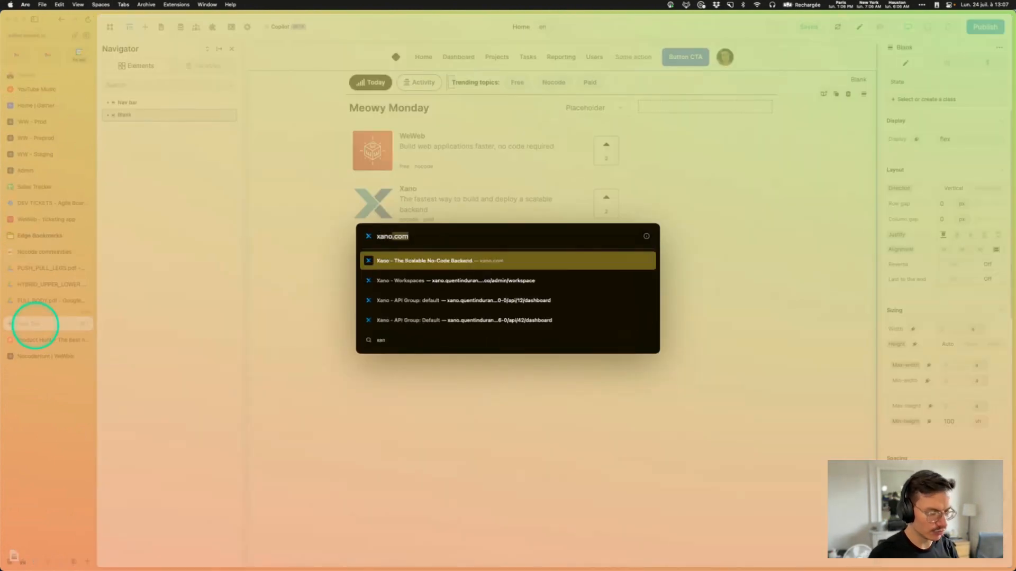
pyautogui.press('Return')
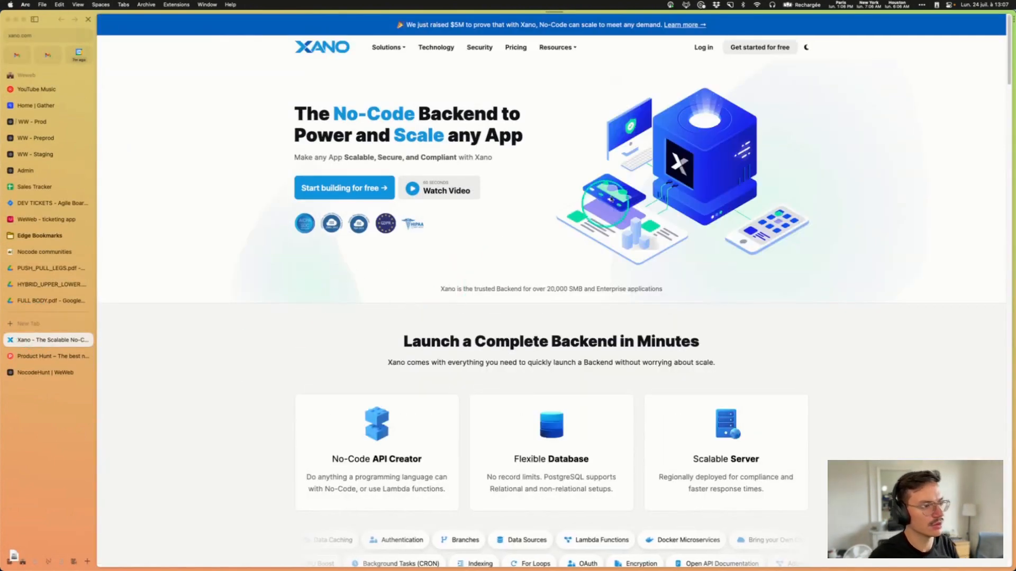
pyautogui.click(700, 51)
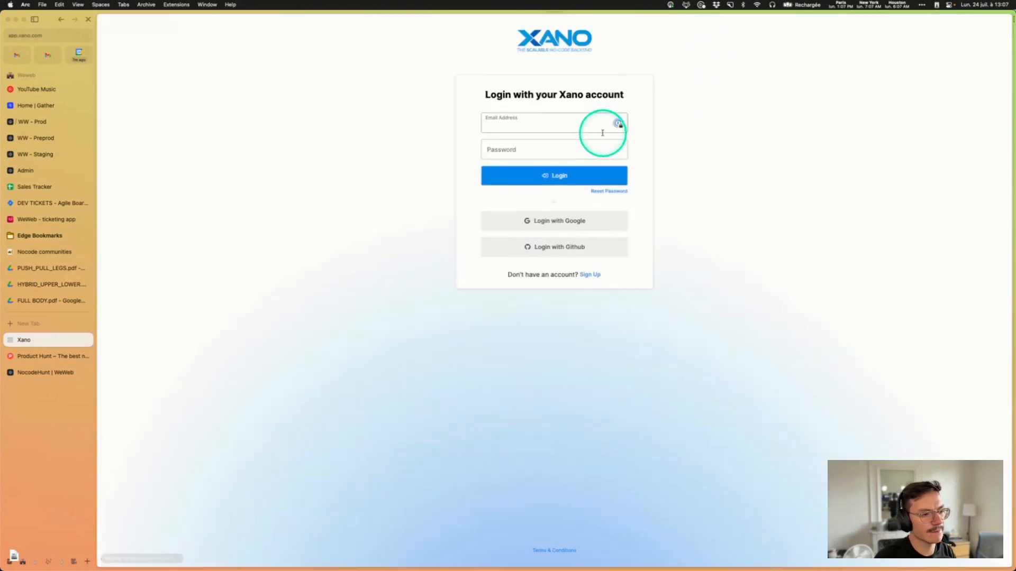
pyautogui.click(576, 220)
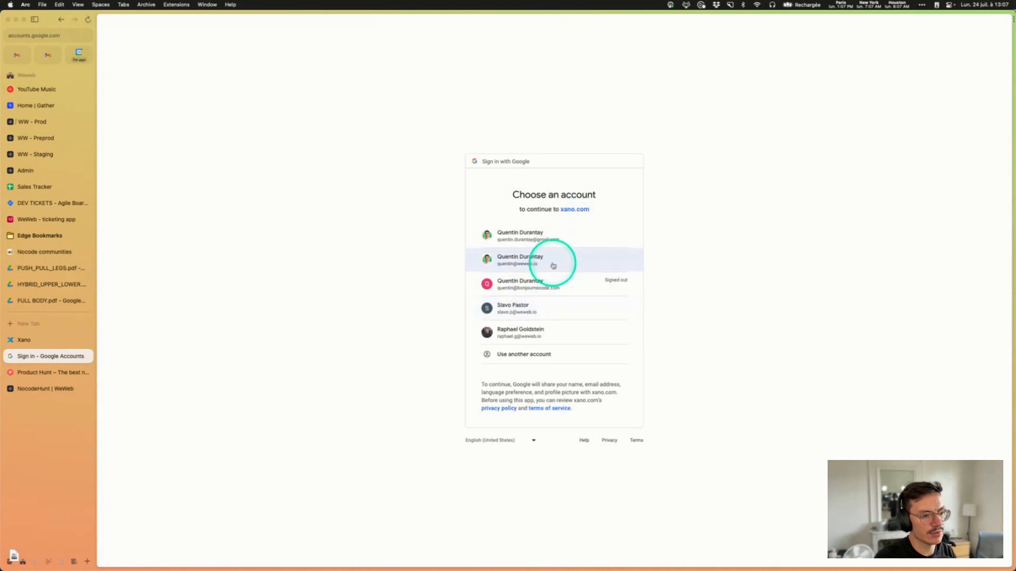
pyautogui.click(543, 265)
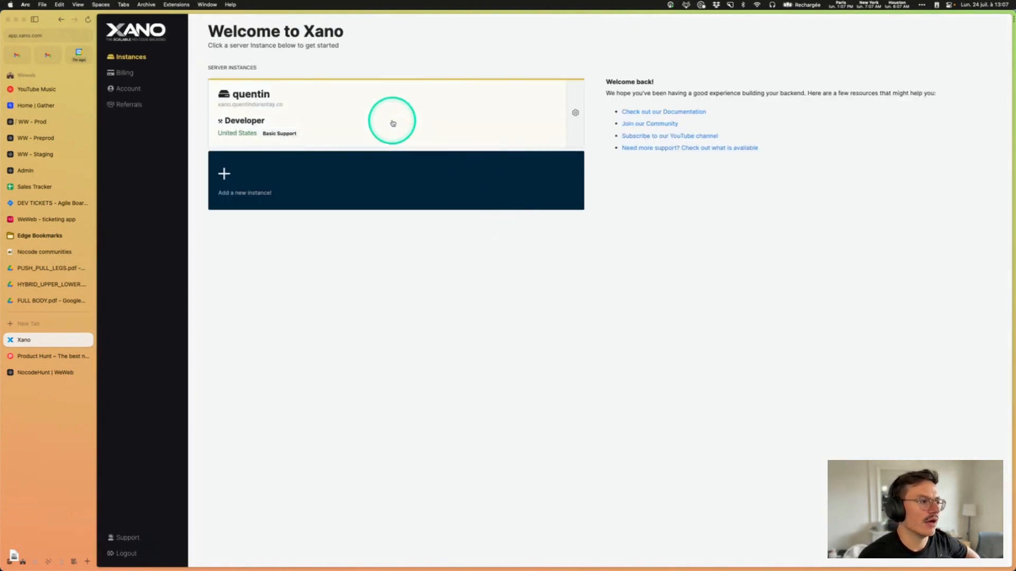
# Step: Open the product table of the NocodeHunt workspace in the existing Xano server instance
pyautogui.click(392, 123)
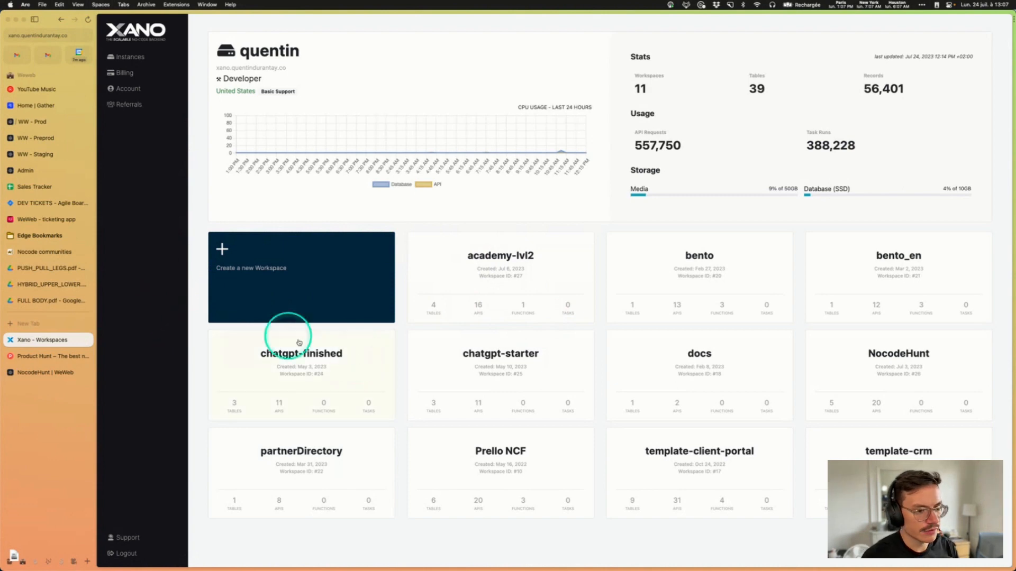
pyautogui.click(849, 367)
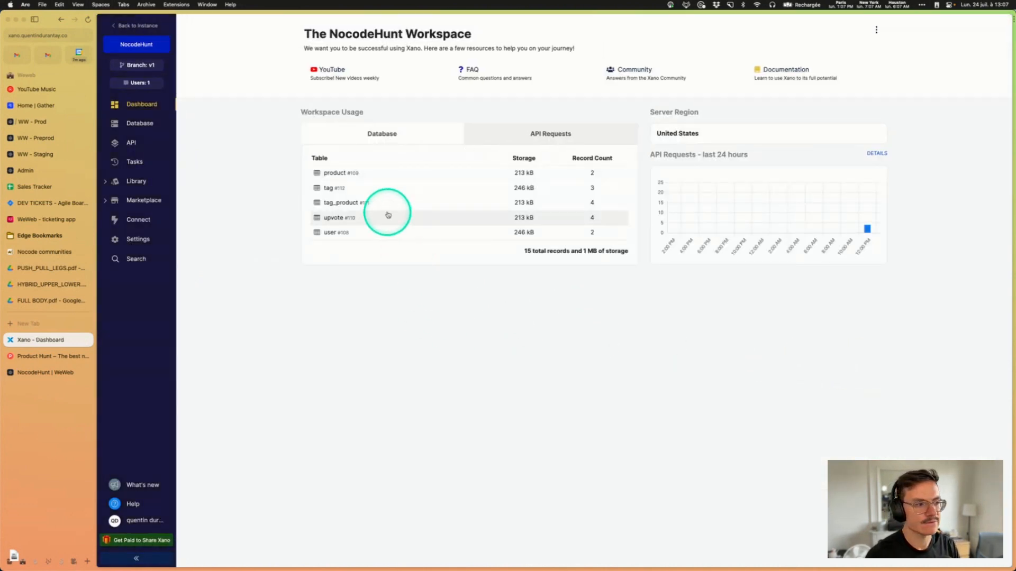
pyautogui.click(367, 172)
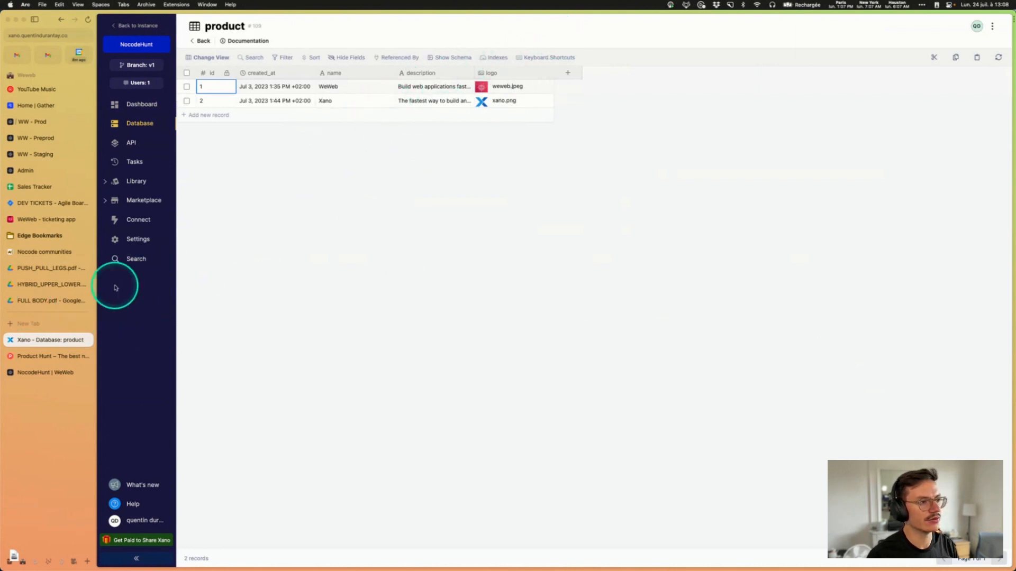
# Step: Open chat.openai.com in a new tab and enlarge the ChatGPT page
pyautogui.click(39, 320)
pyautogui.write('chat.openai.com')
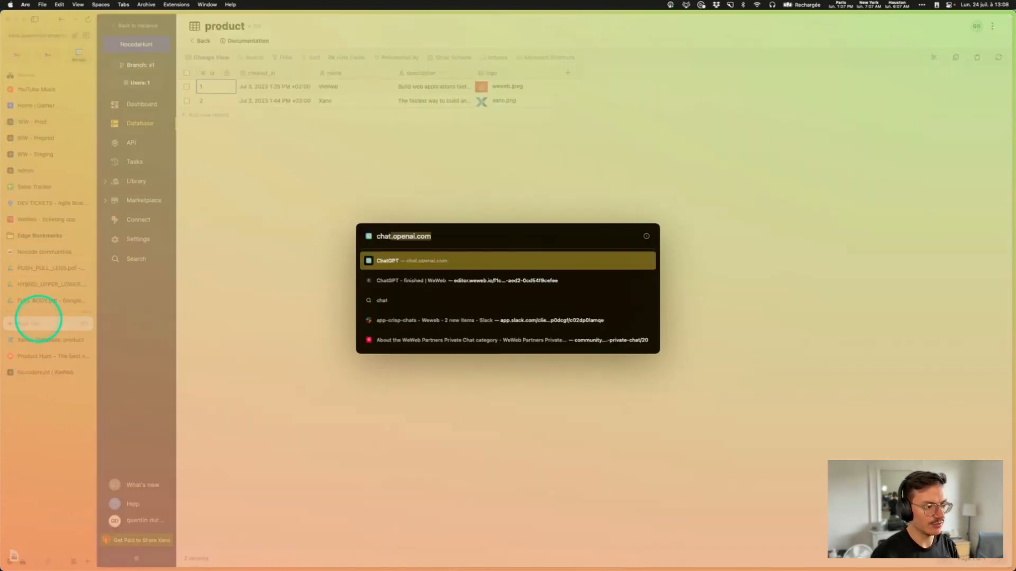
pyautogui.press('Return')
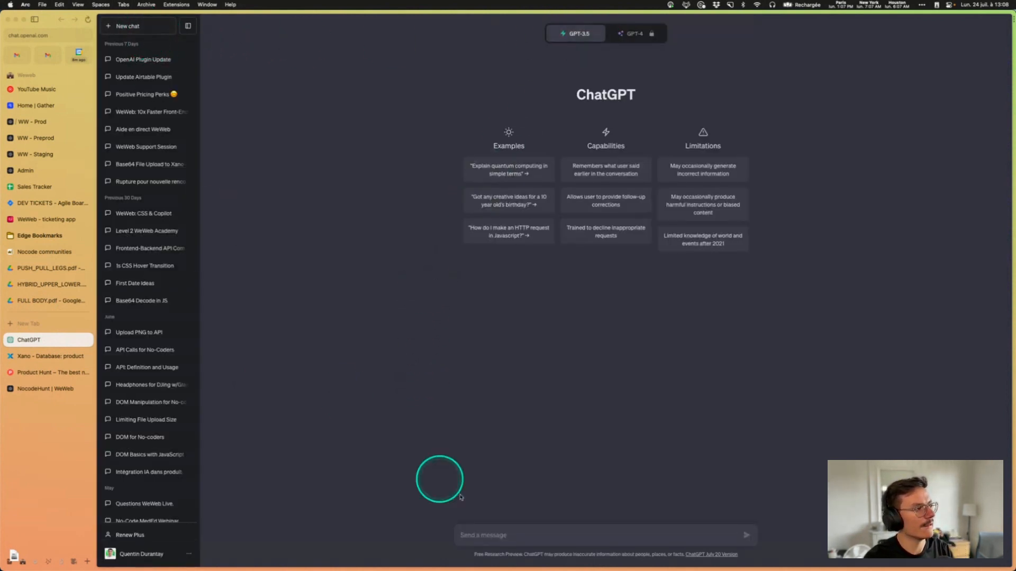
pyautogui.click(485, 536)
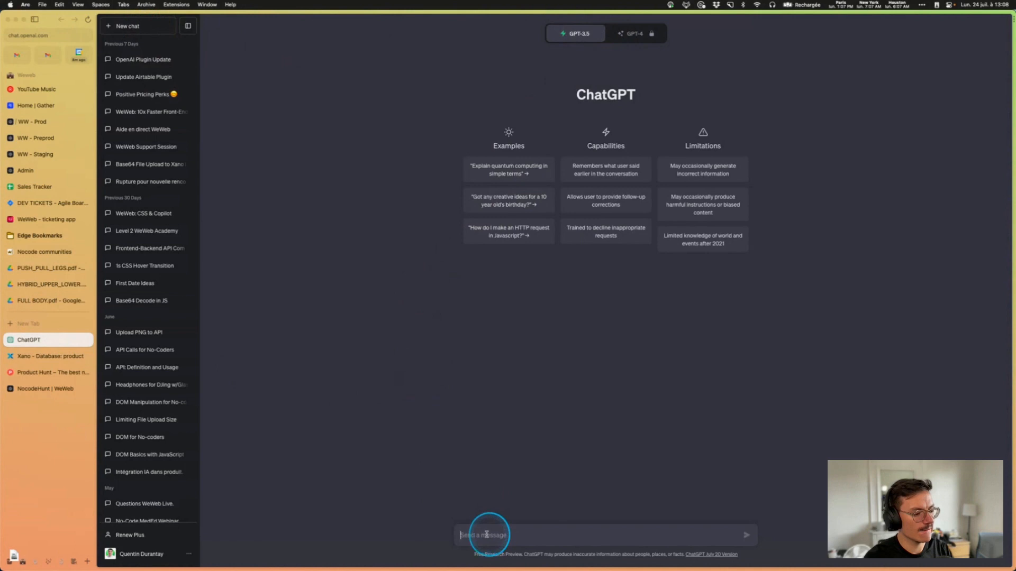
pyautogui.click(42, 356)
pyautogui.click(41, 339)
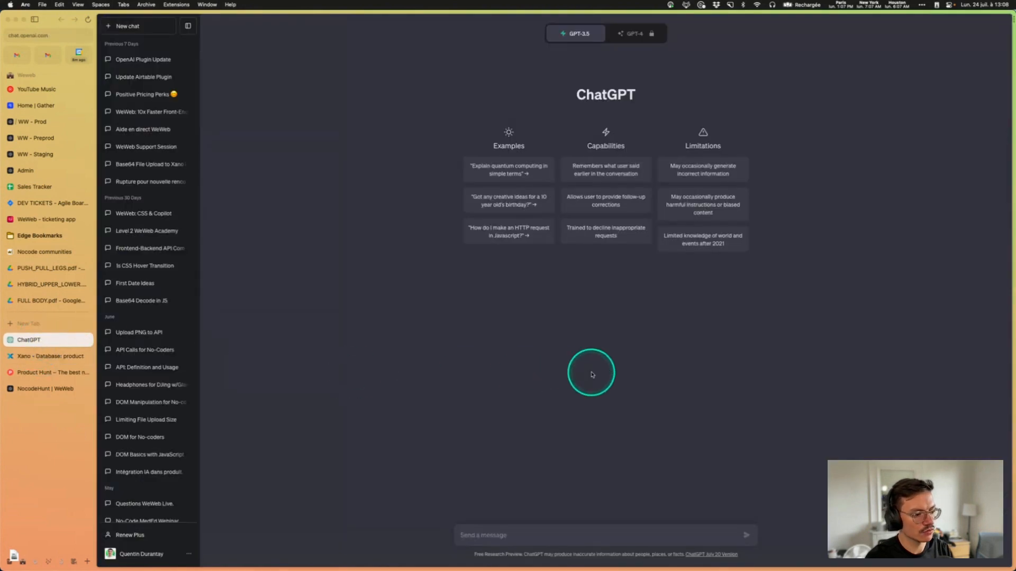
pyautogui.press('super+equal')
pyautogui.press('super+equal')
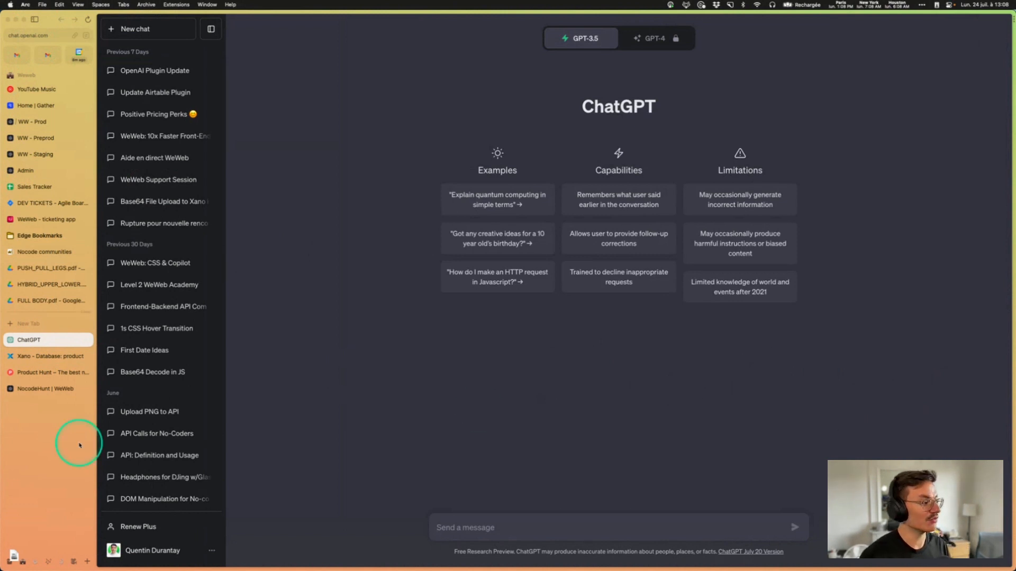
# Step: Review the Copilot options in the NocodeHunt WeWeb editor, then close them without choosing any
pyautogui.click(25, 389)
pyautogui.click(276, 29)
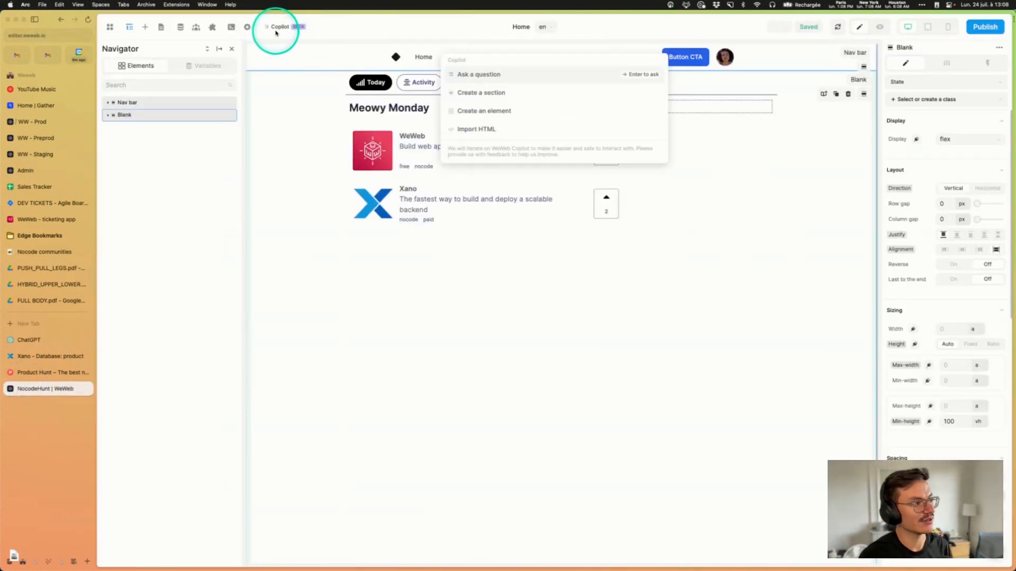
pyautogui.click(578, 86)
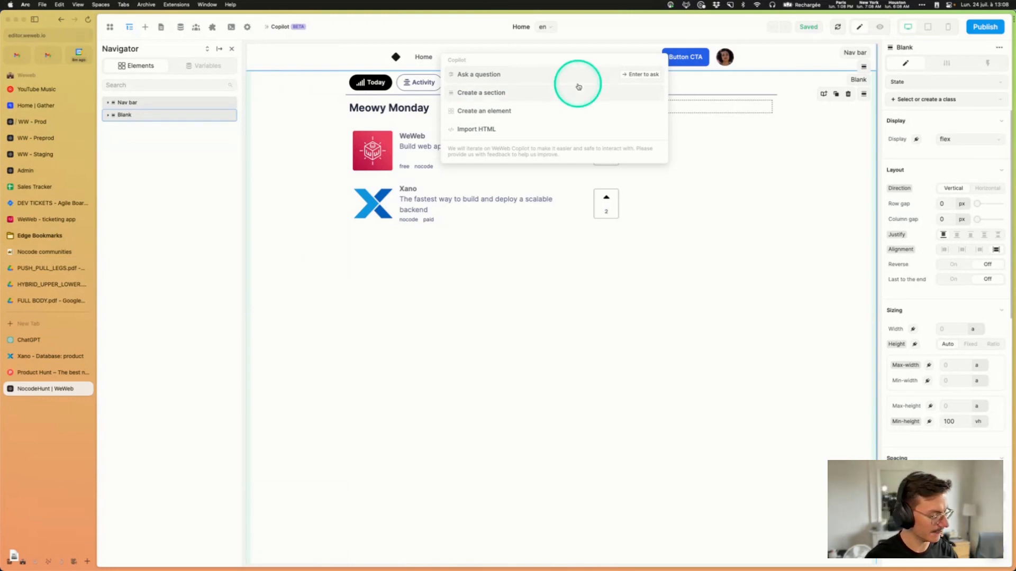
pyautogui.click(547, 344)
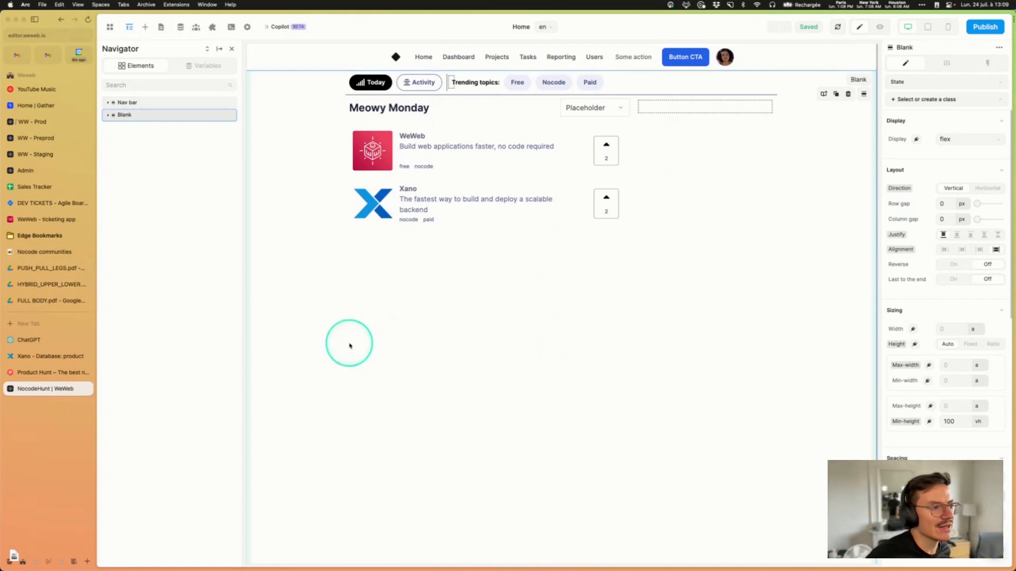
# Step: Review the open ChatGPT, Xano product table, WeWeb editor and Product Hunt pages in turn
pyautogui.click(32, 339)
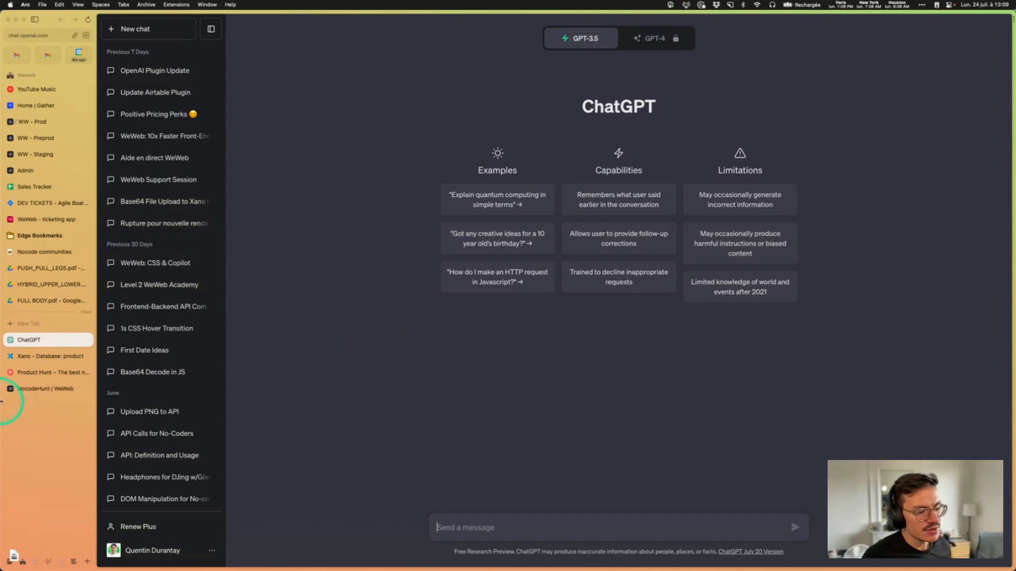
pyautogui.click(35, 356)
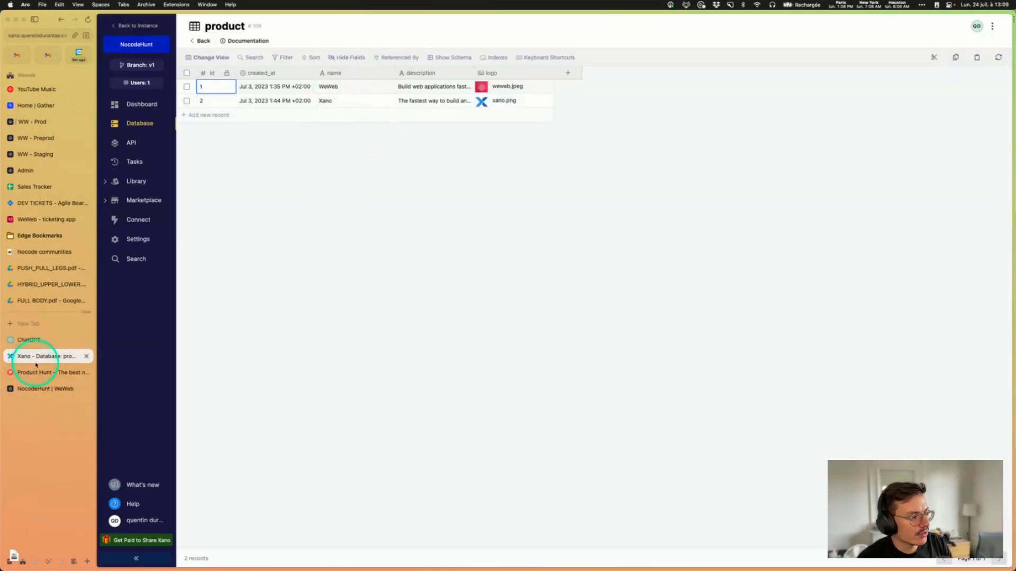
pyautogui.click(37, 391)
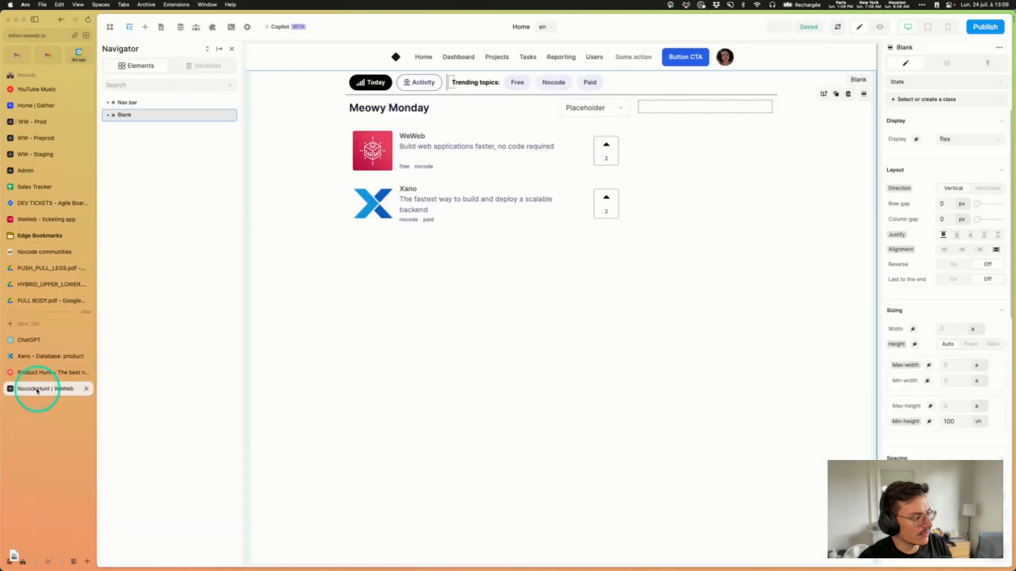
pyautogui.click(33, 375)
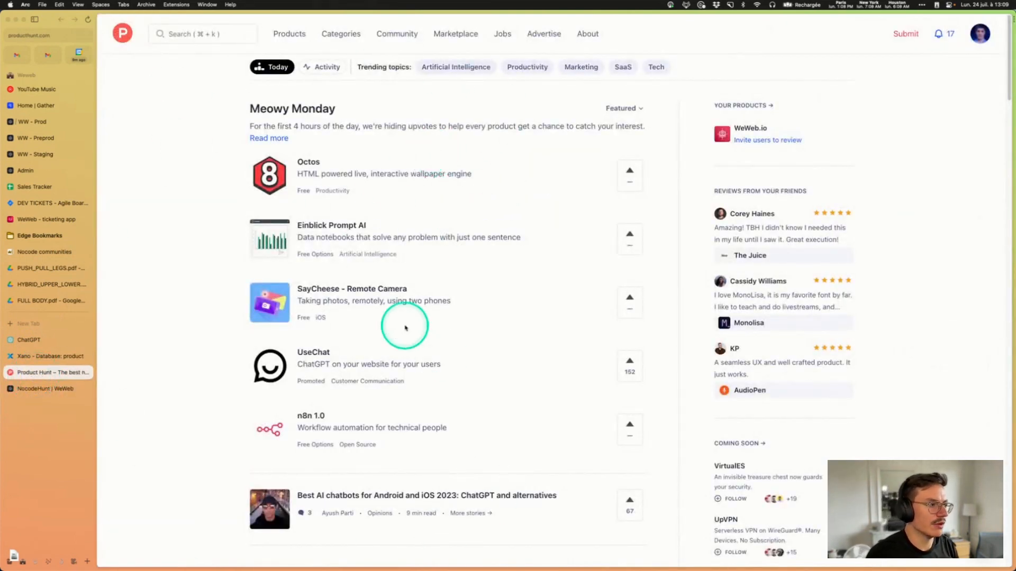
# Step: Begin a ChatGPT prompt with "Create" and widen the description column of the product table in Xano
pyautogui.click(36, 345)
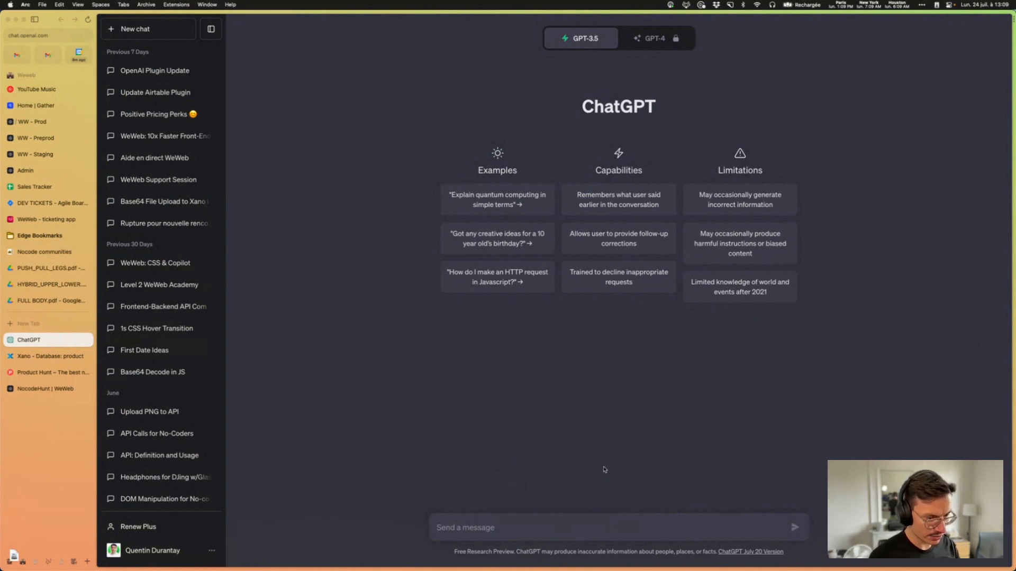
pyautogui.write('Cre')
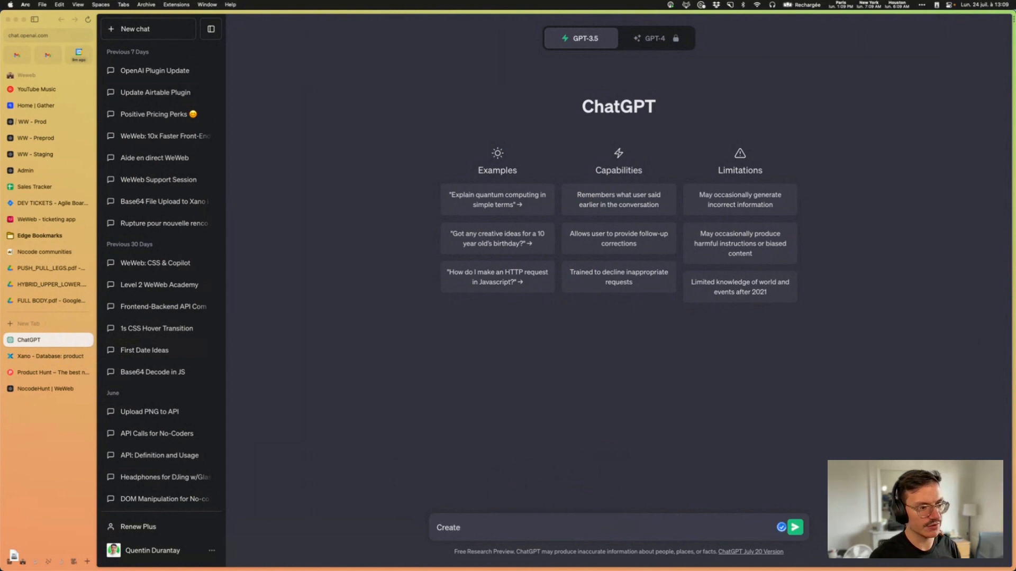
pyautogui.click(37, 356)
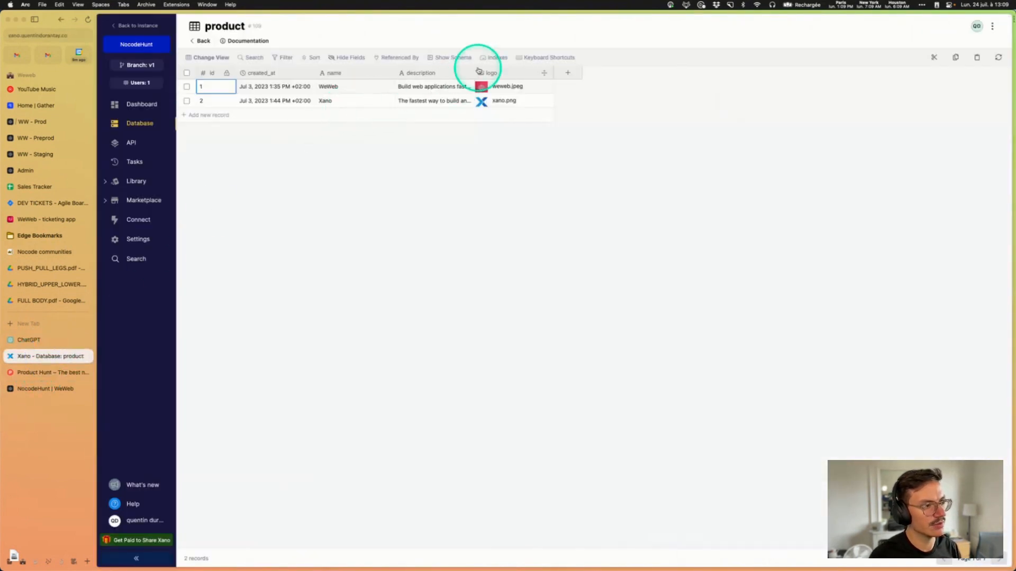
pyautogui.moveTo(474, 72); pyautogui.dragTo(547, 74)
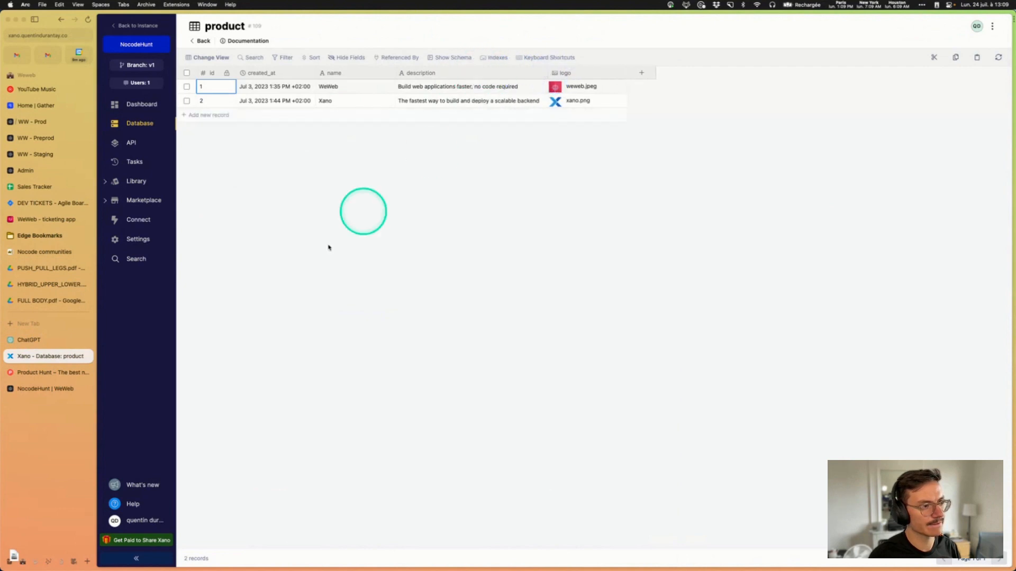
# Step: Switch to ChatGPT and extend the unsent prompt to read "Create 10 online products"
pyautogui.click(37, 339)
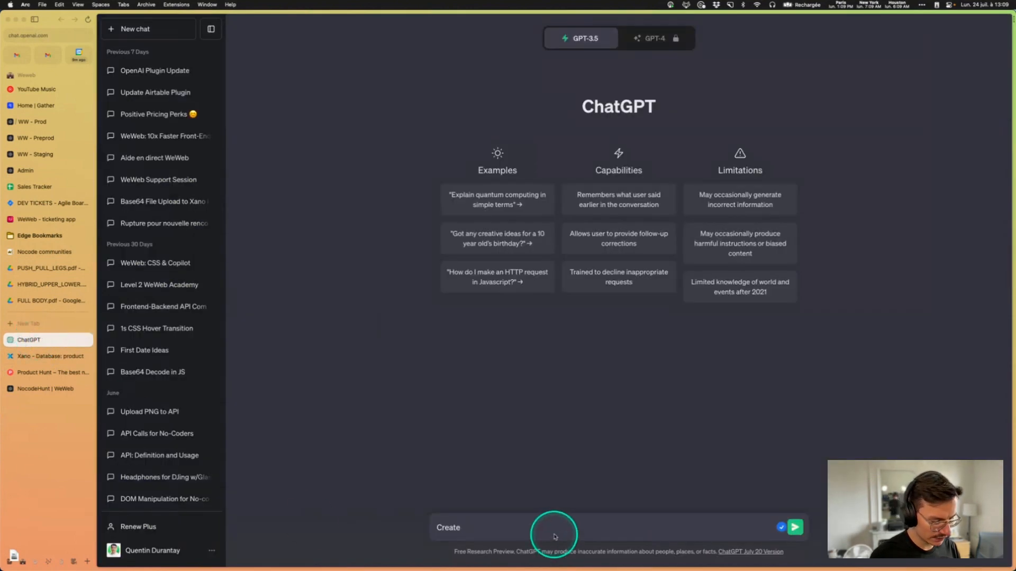
pyautogui.write('10 prod')
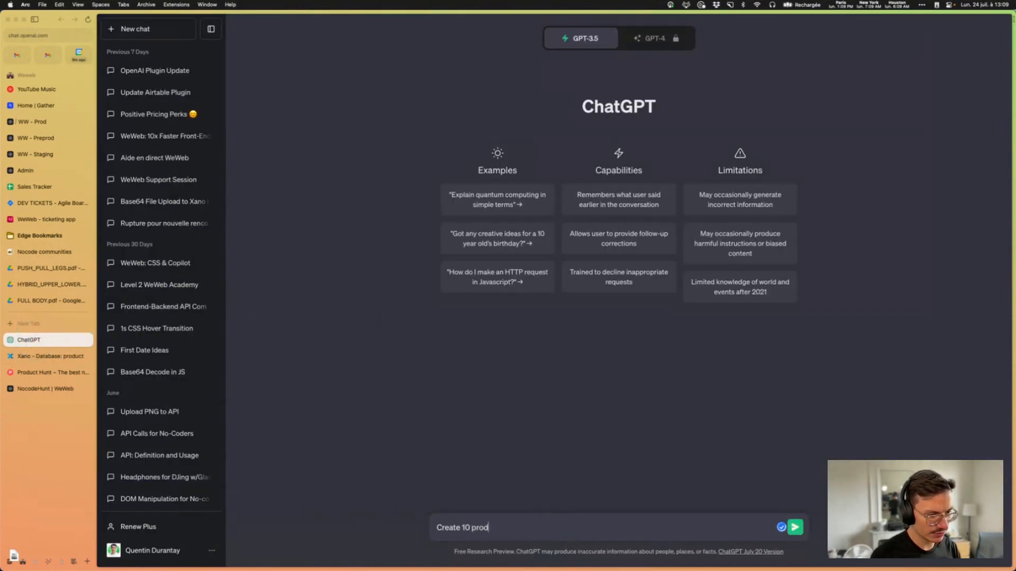
pyautogui.write('ucts th')
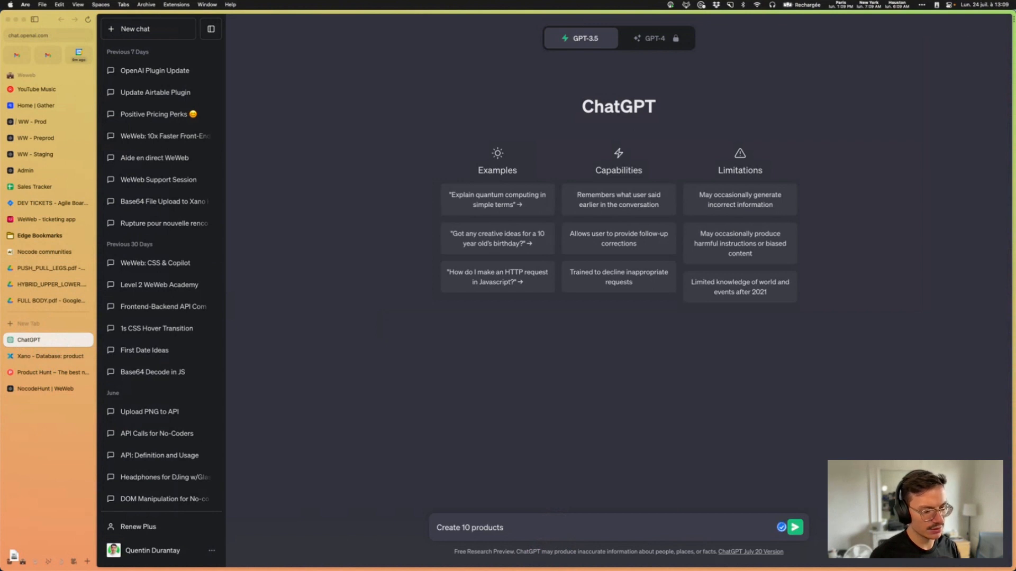
pyautogui.press('BackSpace')
pyautogui.press('BackSpace')
pyautogui.press('BackSpace')
pyautogui.press('BackSpace')
pyautogui.press('BackSpace')
pyautogui.press('BackSpace')
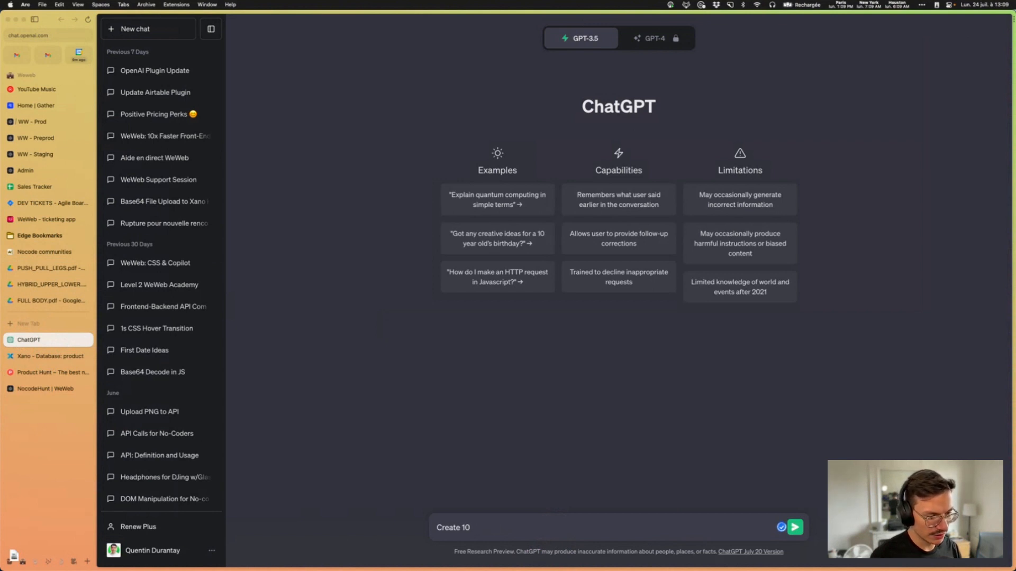
pyautogui.write('on')
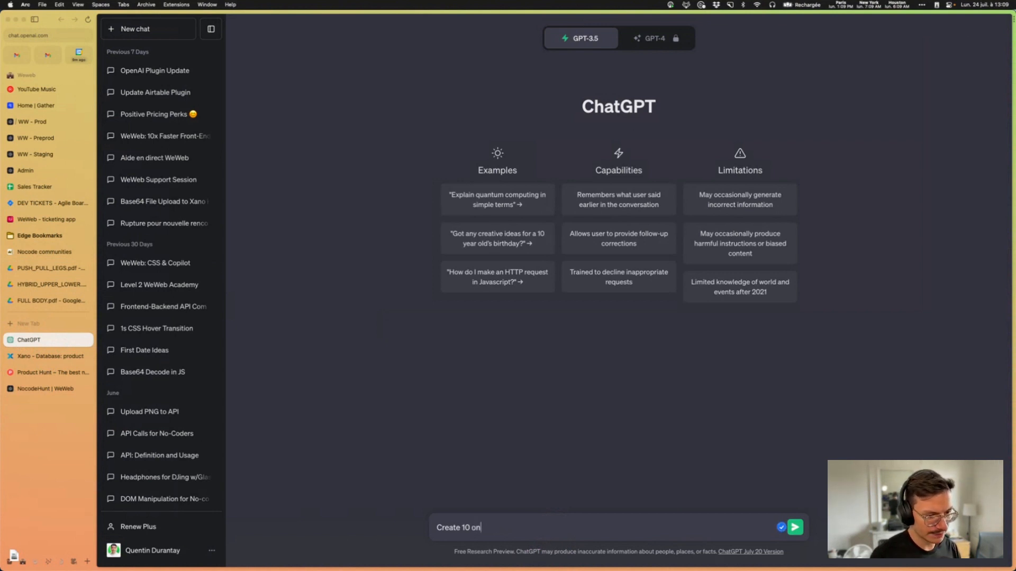
pyautogui.write('mlinline products th')
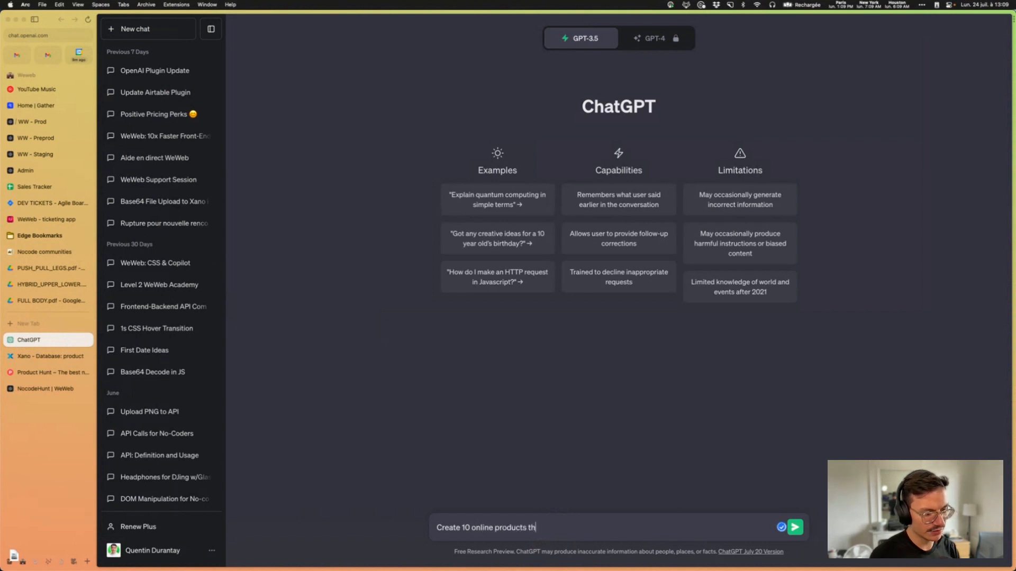
# Step: Complete the prompt with "that contain a name and a description that could be displayed on Product Hunt"
pyautogui.write('at contain ')
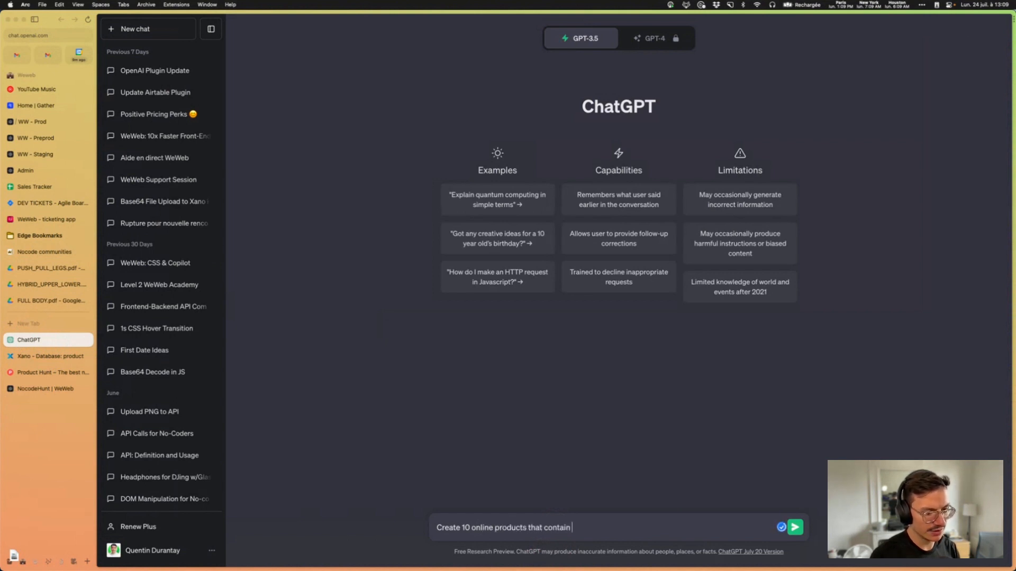
pyautogui.write('a name and a descrop')
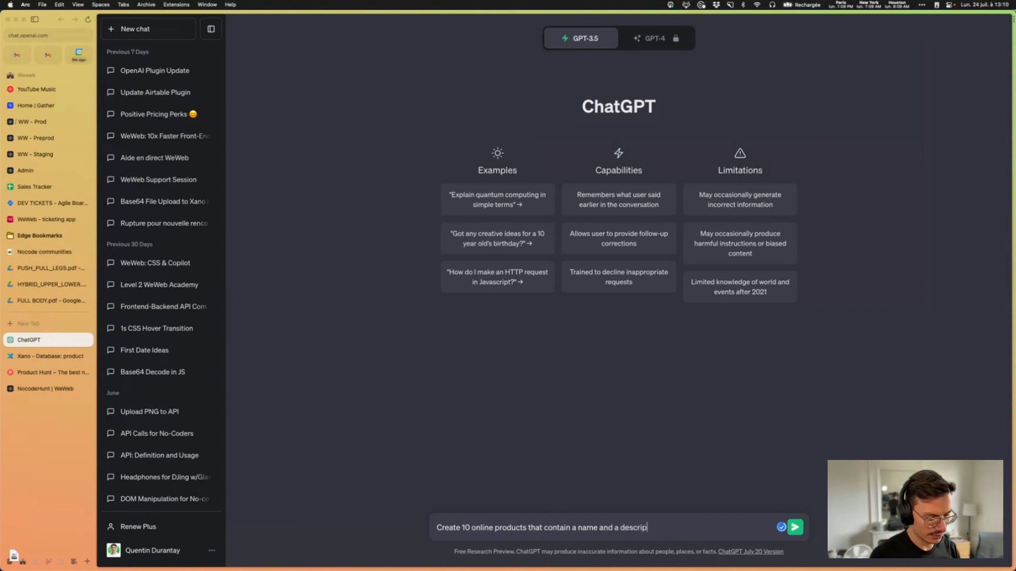
pyautogui.write('tion thayt')
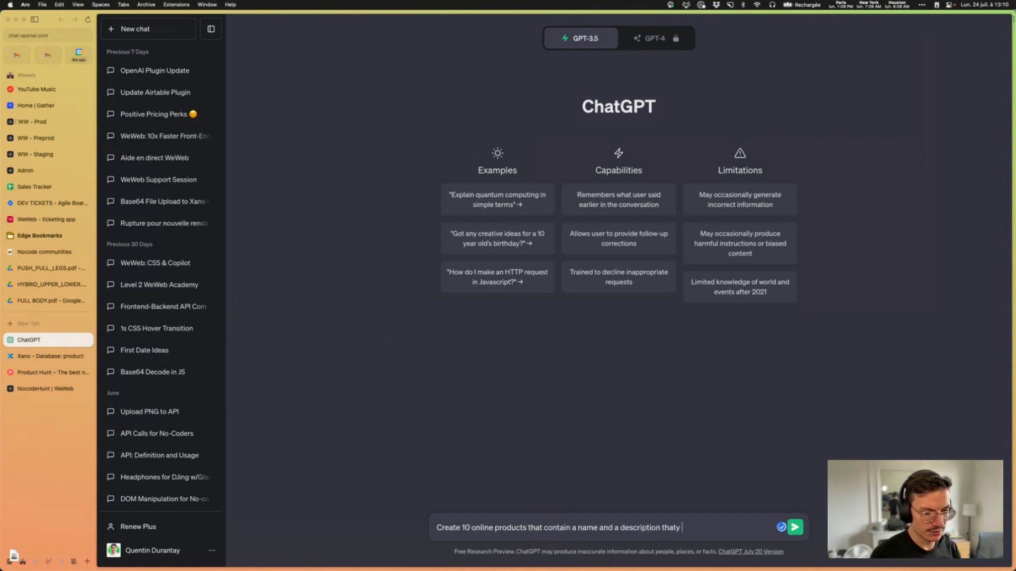
pyautogui.write('c')
pyautogui.write('ould')
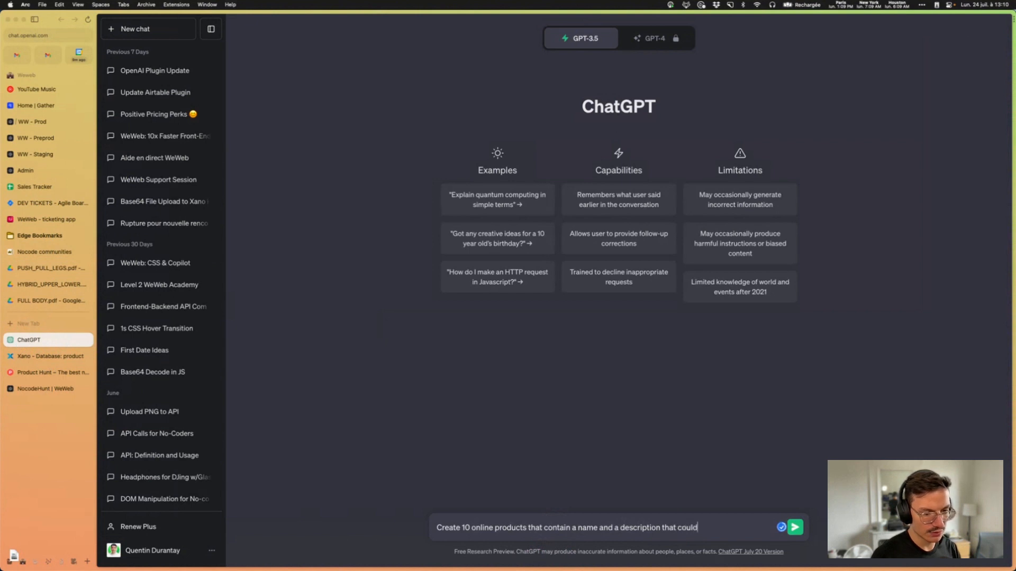
pyautogui.write(' be displayed on p')
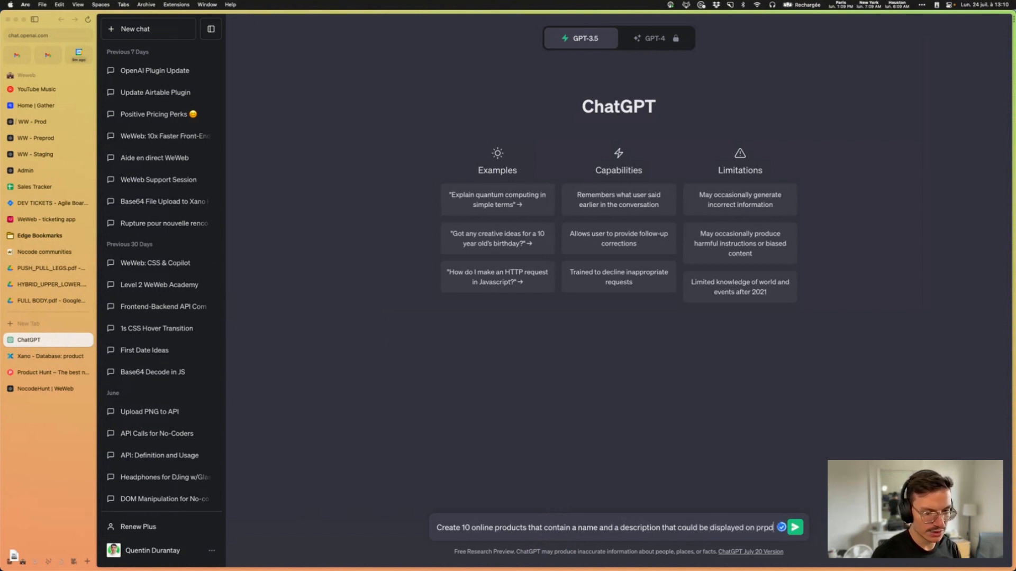
pyautogui.write('roduct')
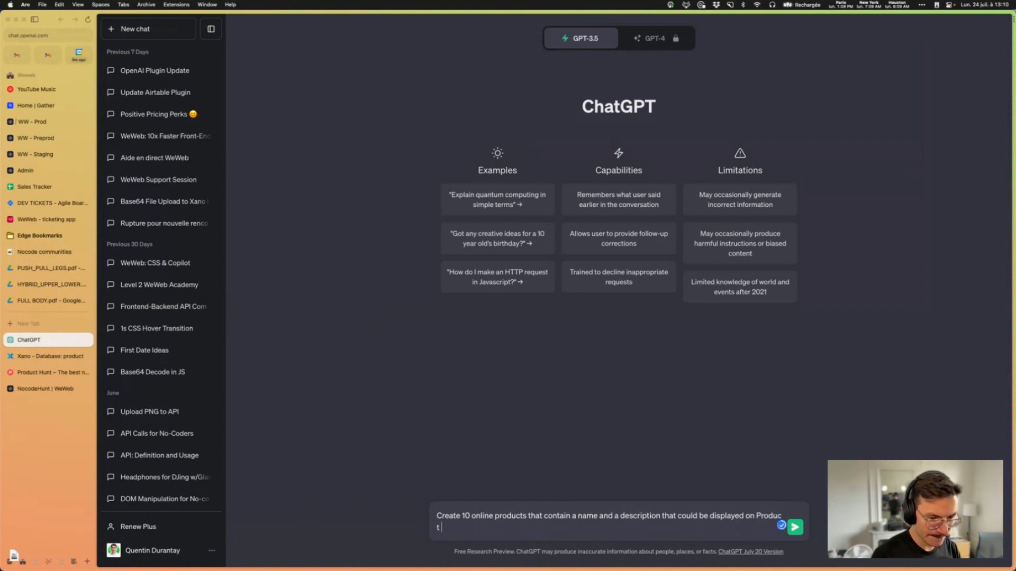
pyautogui.write(' H')
pyautogui.press('BackSpace')
pyautogui.press('BackSpace')
pyautogui.press('BackSpace')
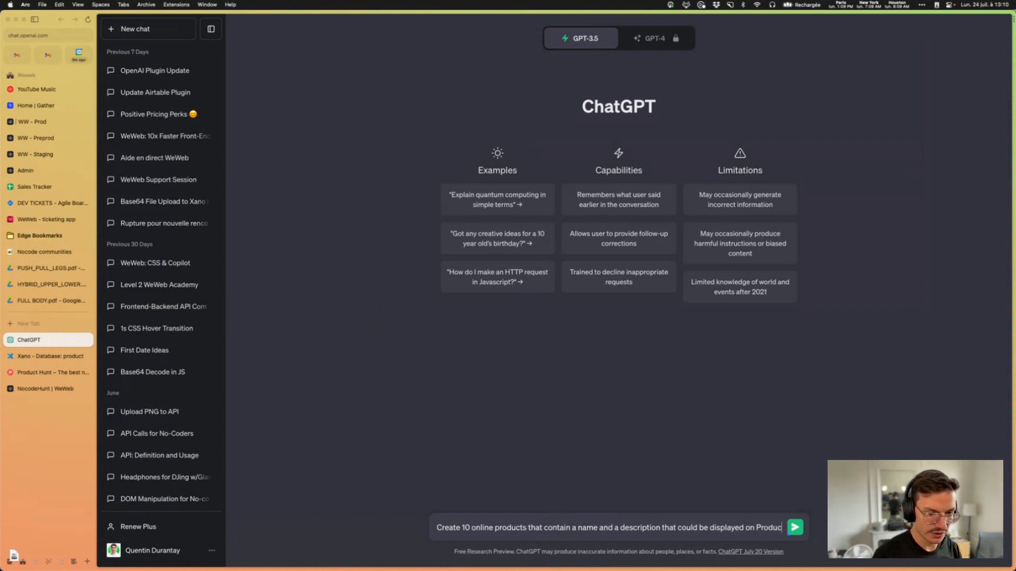
pyautogui.write('t Hunt')
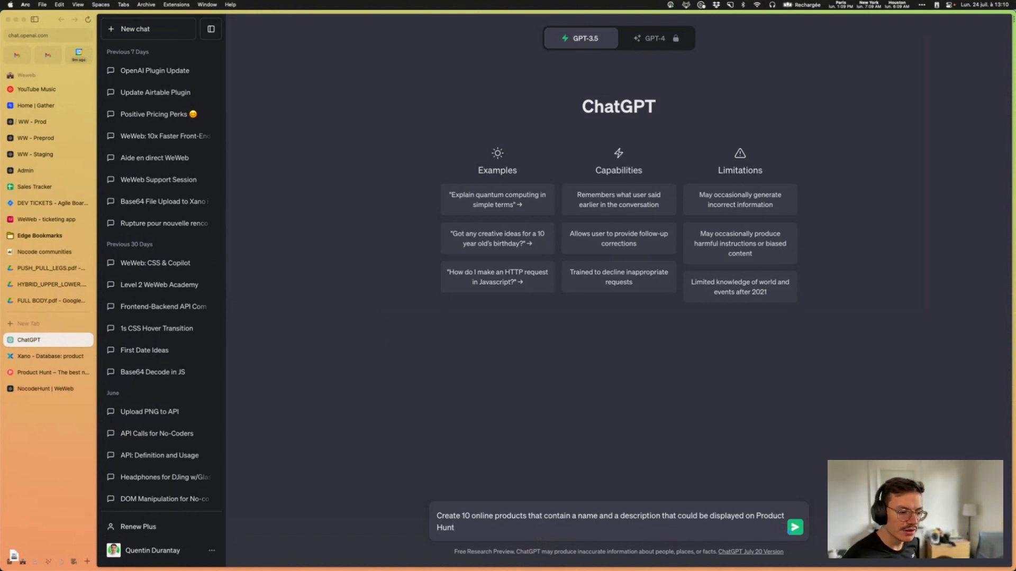
# Step: Check the product table in Xano, then return to ChatGPT and send the prompt for 10 online products
pyautogui.click(52, 360)
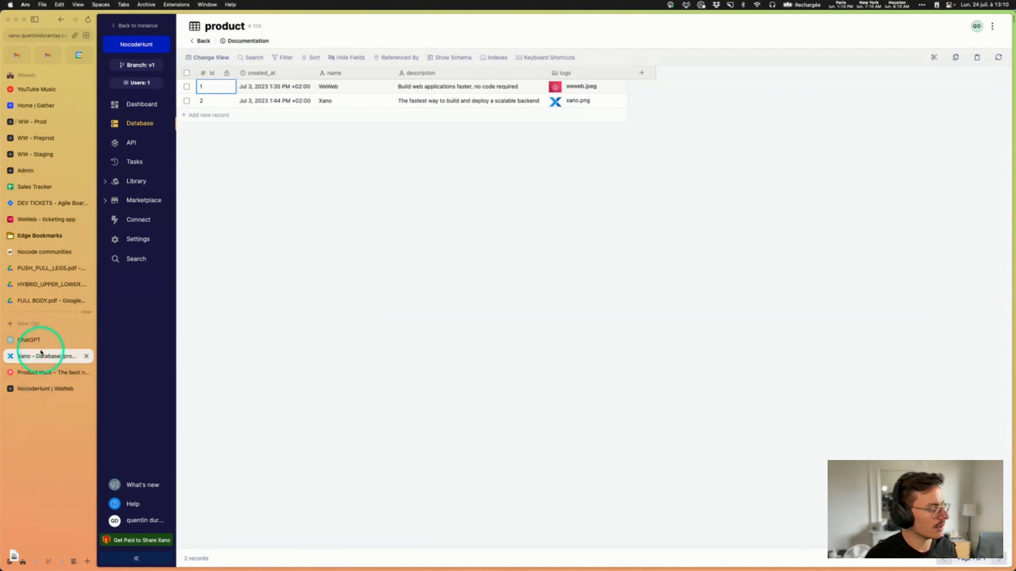
pyautogui.click(40, 344)
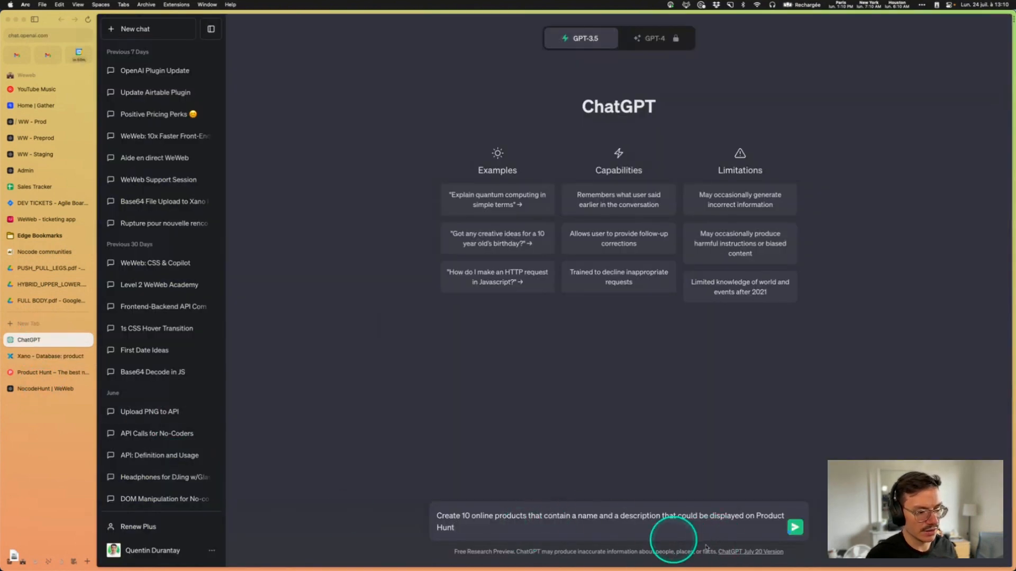
pyautogui.click(796, 527)
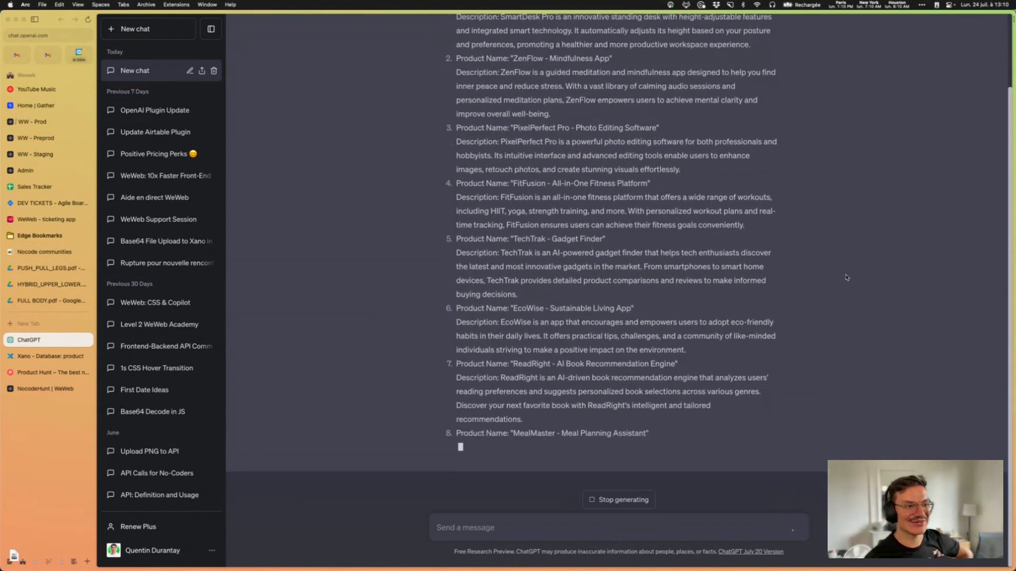
# Step: Examine the names and descriptions of the generated products from the start of the list down to EcoWise
pyautogui.click(764, 181)
pyautogui.scroll(5, 589, 109)
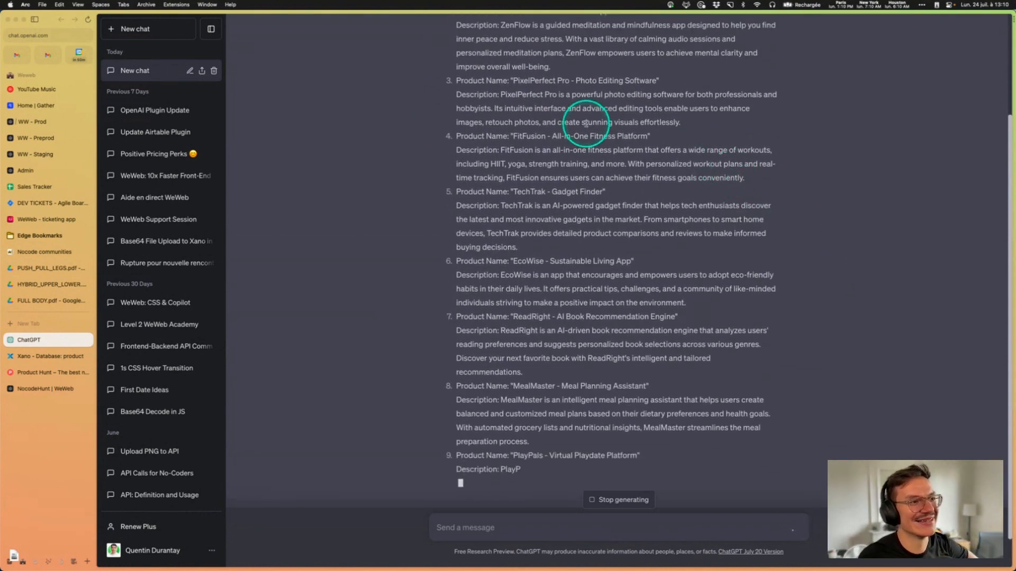
pyautogui.moveTo(554, 142); pyautogui.dragTo(595, 143)
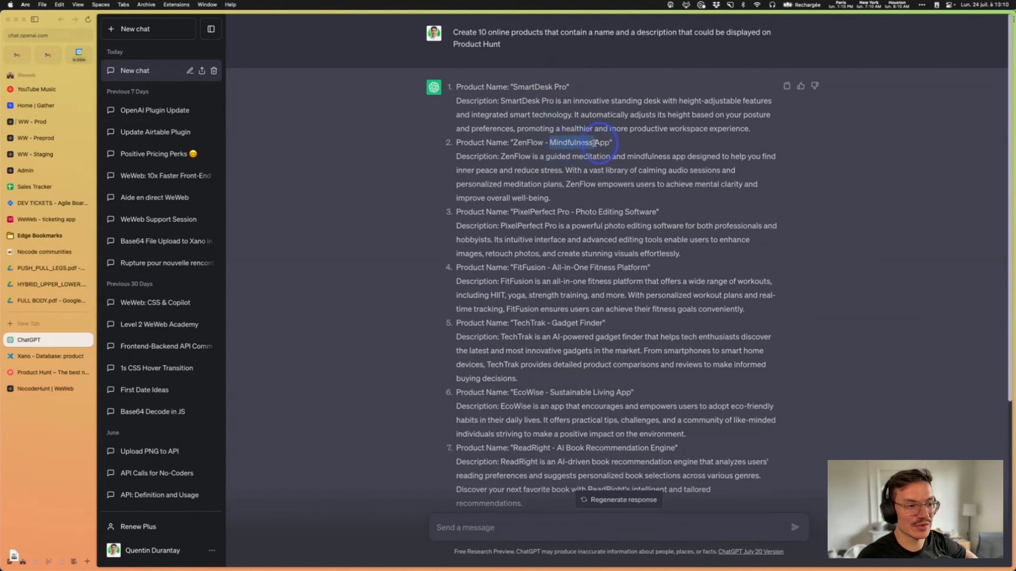
pyautogui.click(557, 159)
pyautogui.scroll(-1, 577, 208)
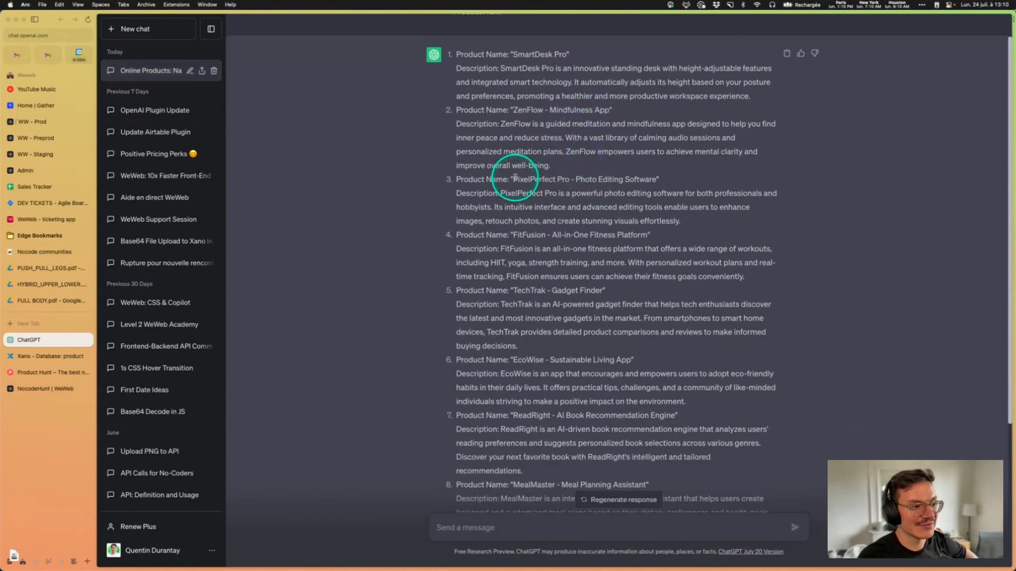
pyautogui.moveTo(514, 180); pyautogui.dragTo(564, 181)
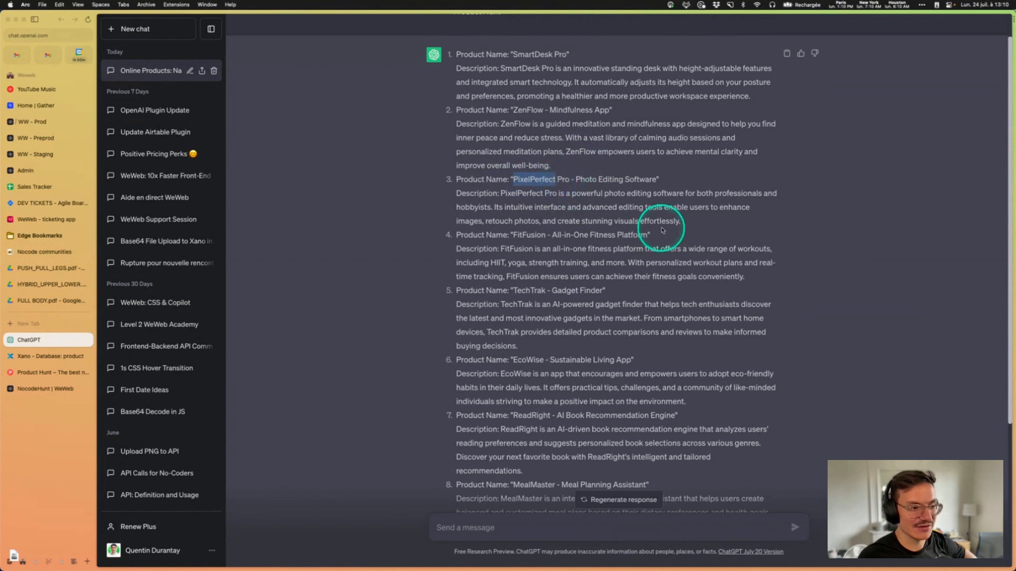
pyautogui.scroll(-1, 658, 227)
pyautogui.moveTo(553, 225); pyautogui.dragTo(635, 227)
pyautogui.click(663, 251)
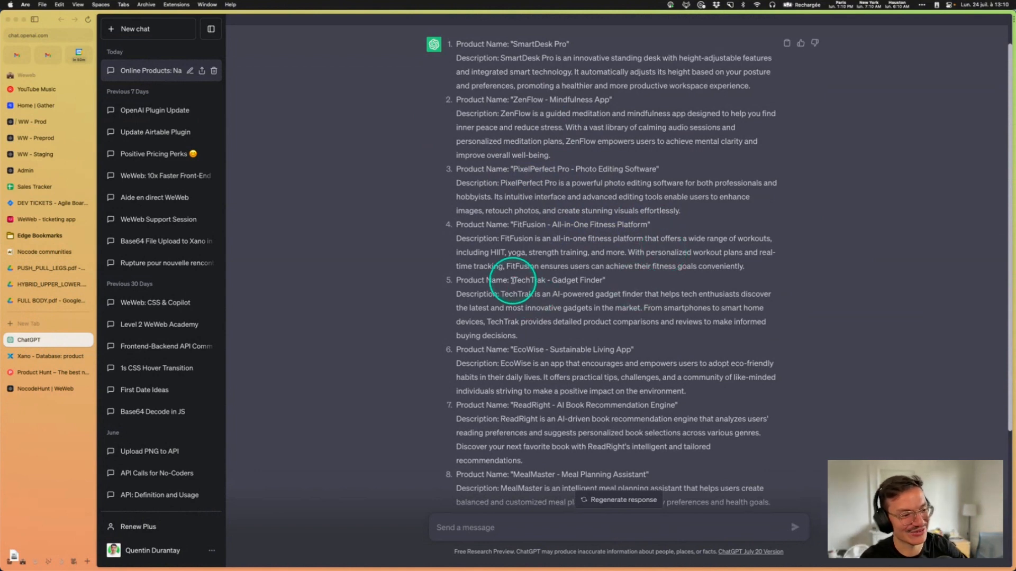
pyautogui.moveTo(513, 281); pyautogui.dragTo(638, 278)
pyautogui.scroll(-3, 607, 302)
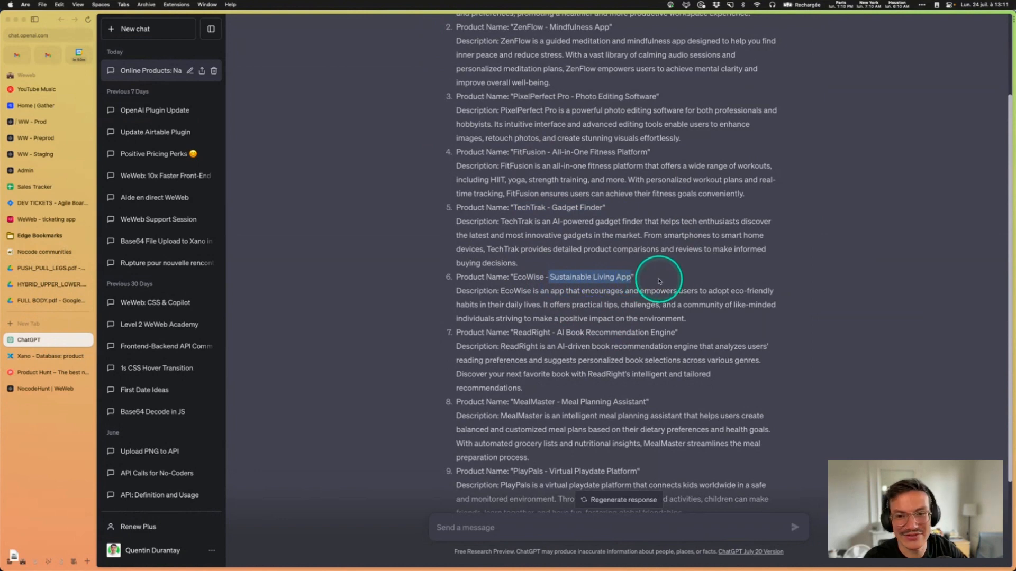
pyautogui.click(659, 281)
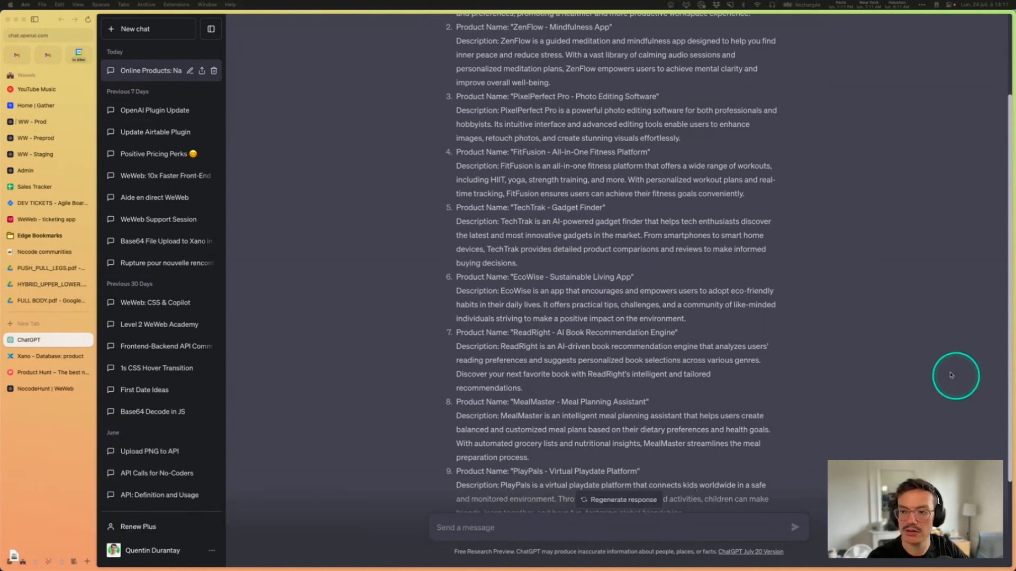
# Step: Read the rest of the generated product list, including MealMaster and PlayPals, to its end
pyautogui.scroll(-3, 868, 333)
pyautogui.scroll(-2, 832, 326)
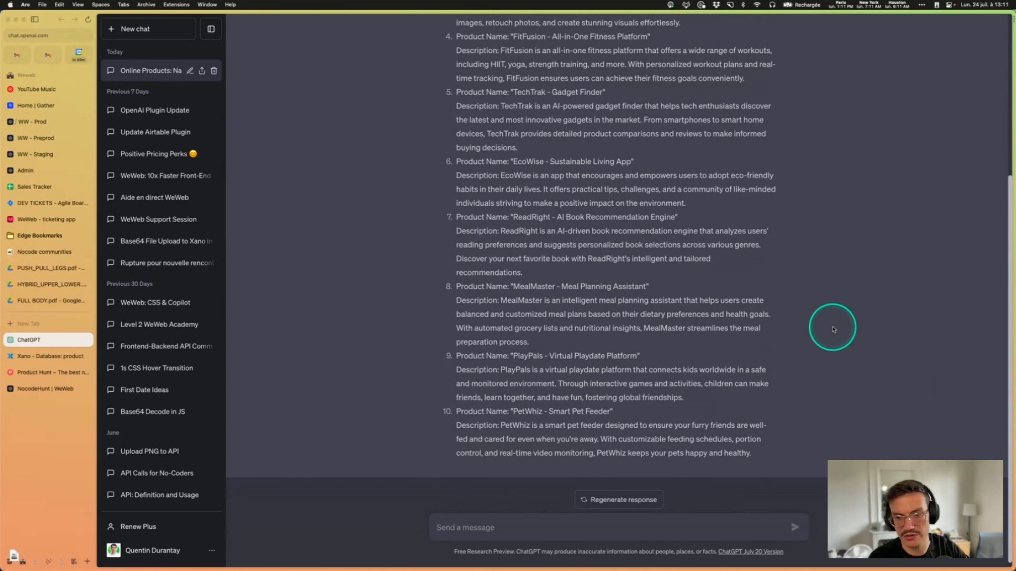
pyautogui.moveTo(544, 286); pyautogui.dragTo(632, 283)
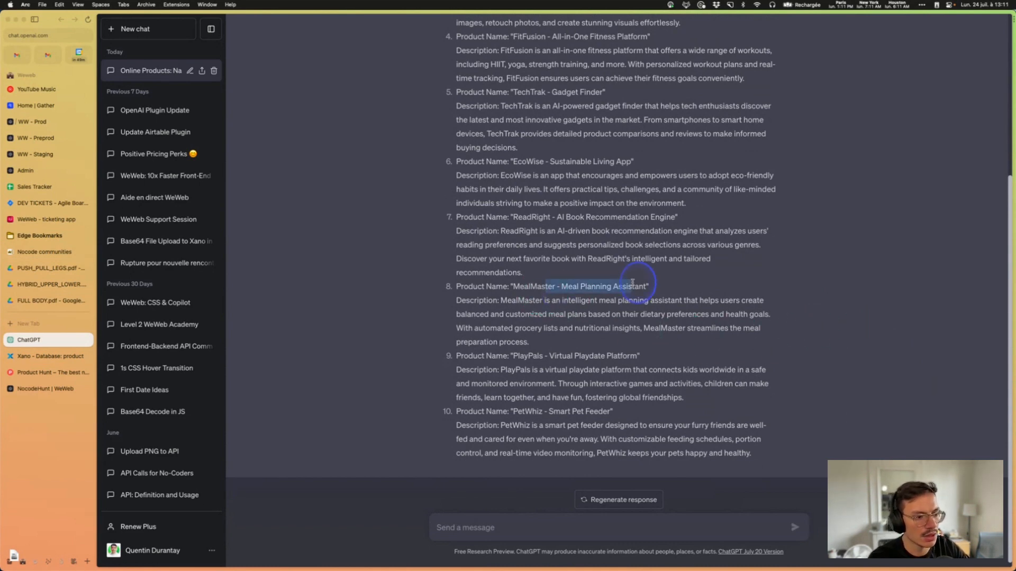
pyautogui.click(553, 356)
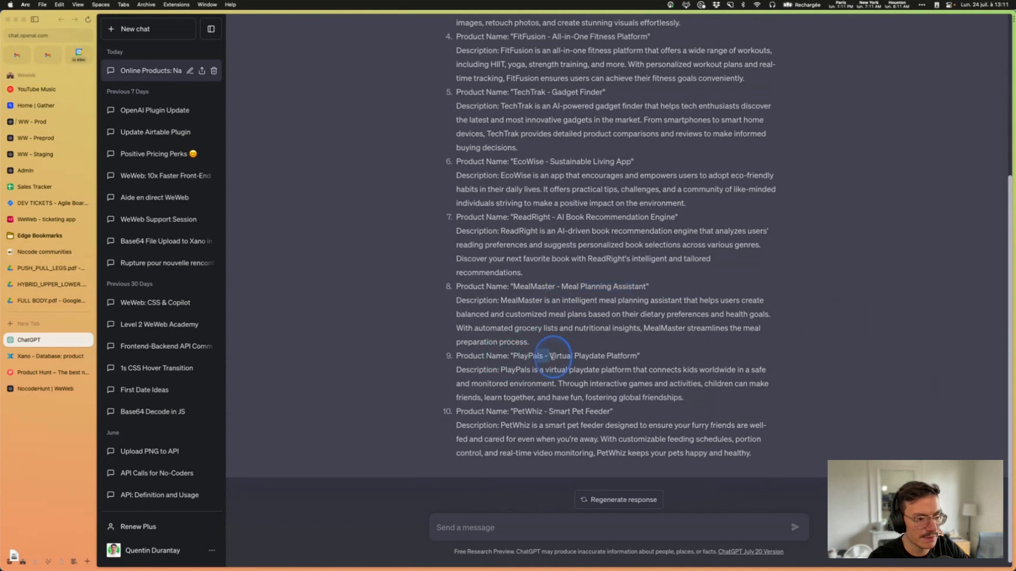
pyautogui.scroll(-1, 529, 415)
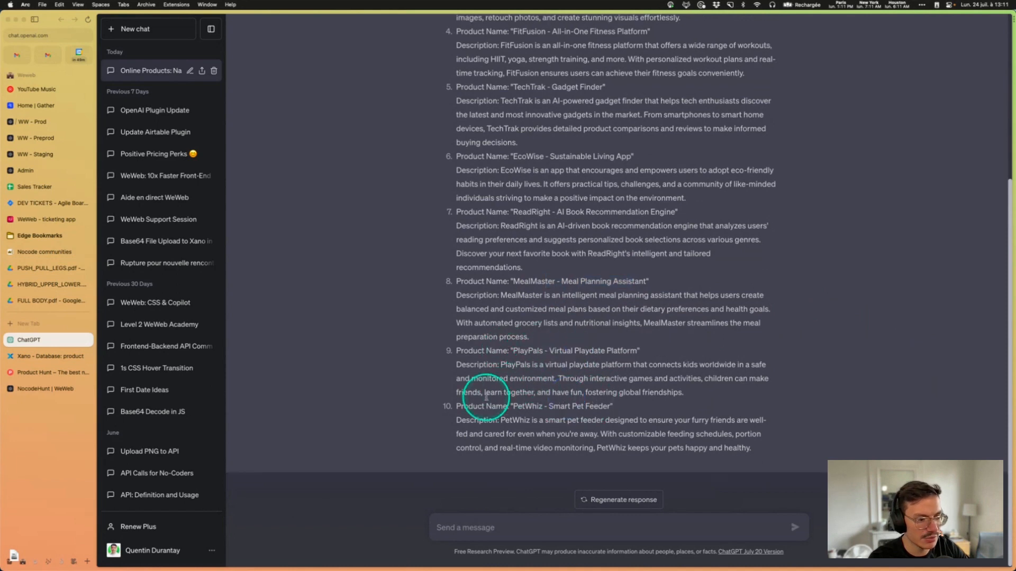
# Step: Switch to the product table in Xano and view its CSV import page, then close it without importing
pyautogui.click(39, 355)
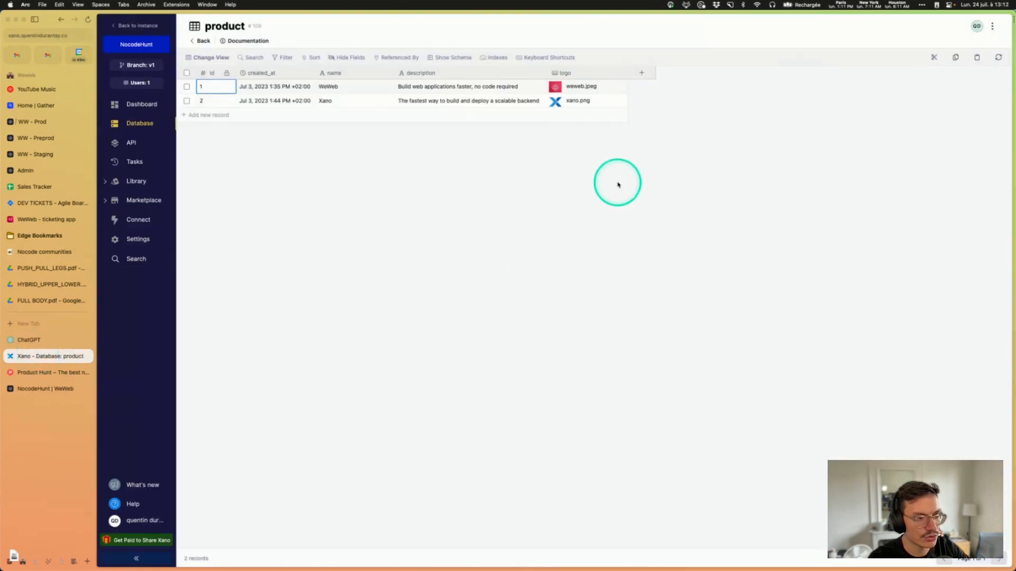
pyautogui.click(992, 26)
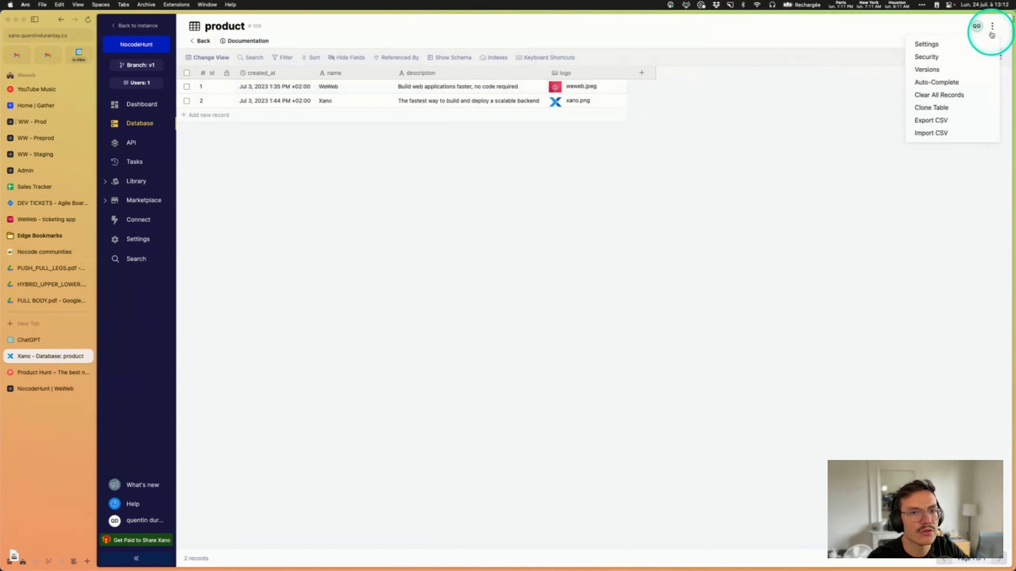
pyautogui.click(928, 135)
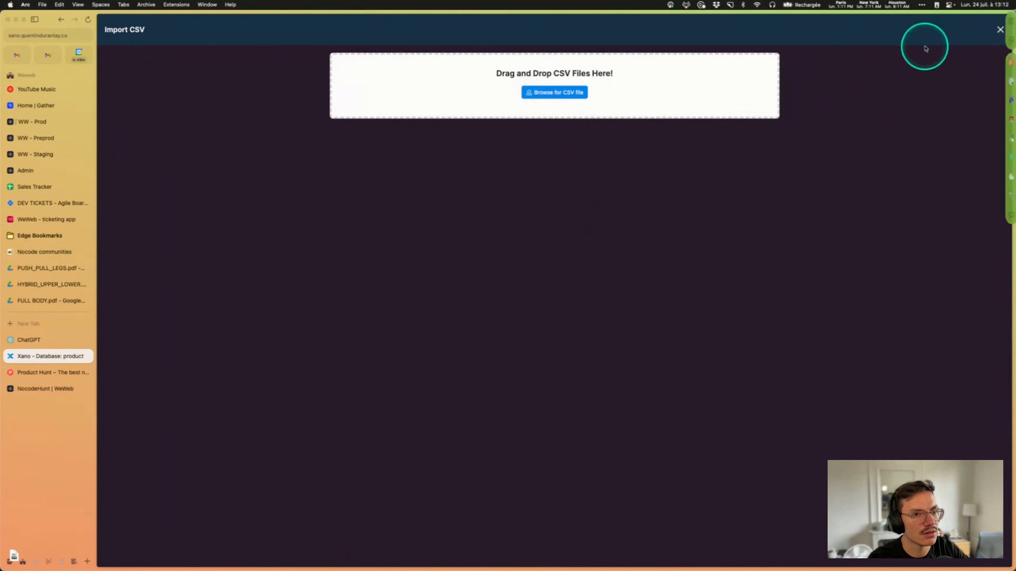
pyautogui.click(1002, 29)
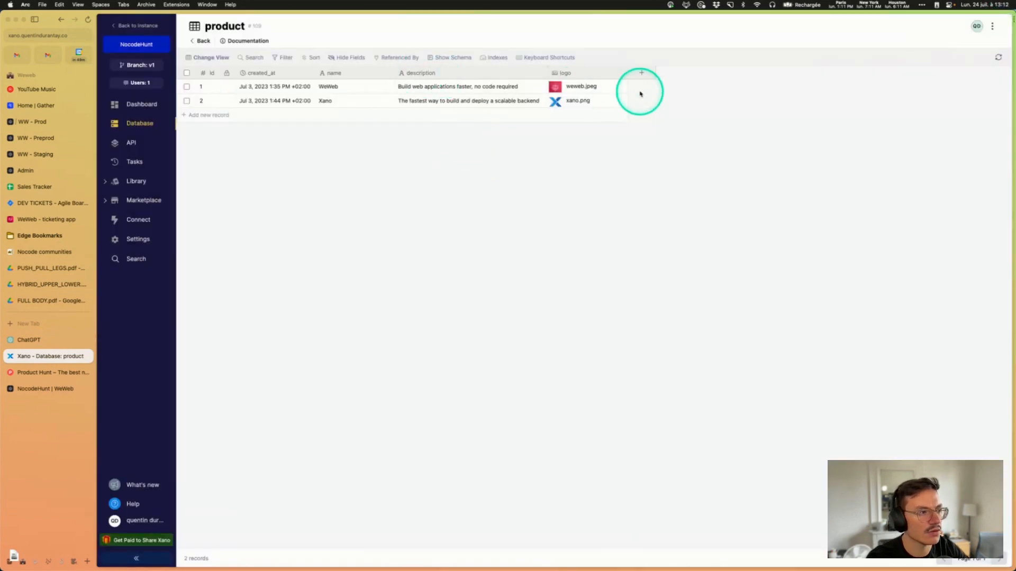
# Step: Return to ChatGPT and send the prompt "rewrite this in a CSV with a "name" and a "description" column"
pyautogui.click(41, 341)
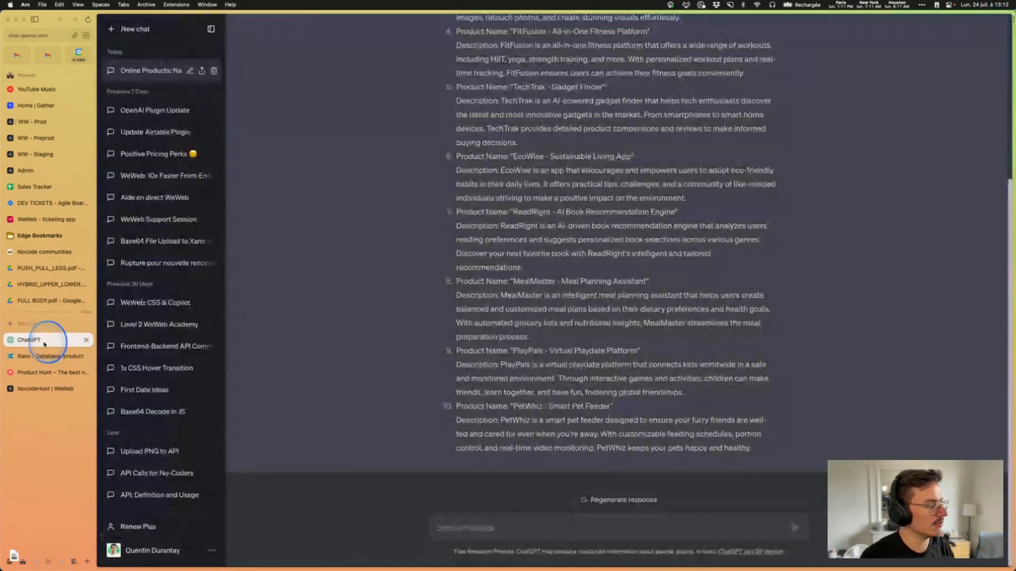
pyautogui.write('rew')
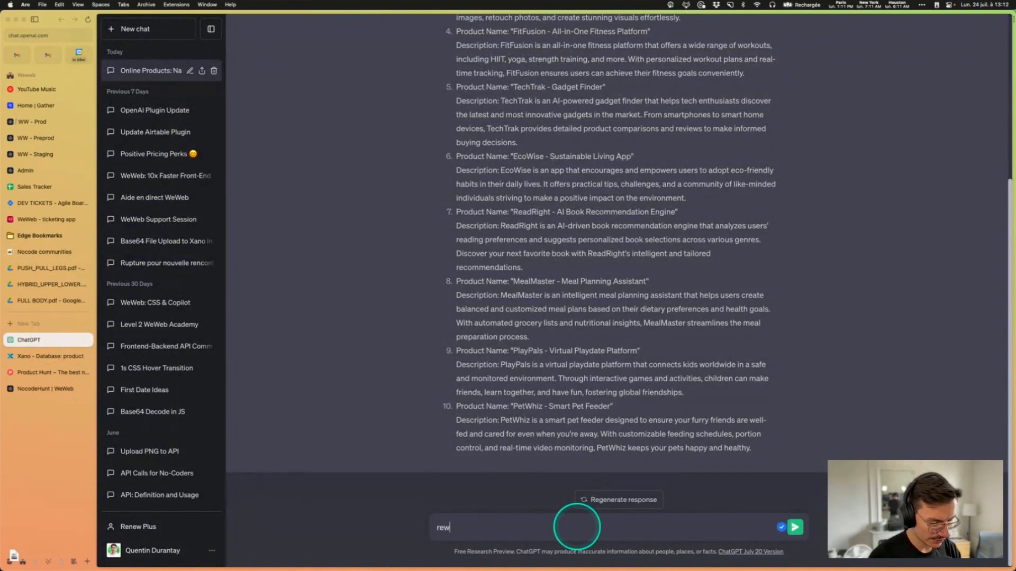
pyautogui.write('rite this in a CSV')
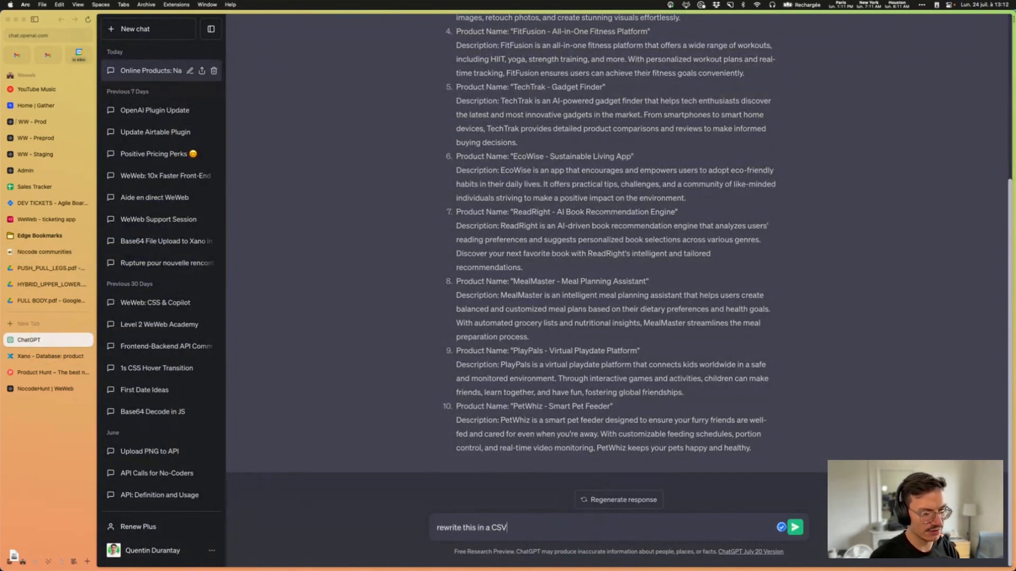
pyautogui.write(' with a n')
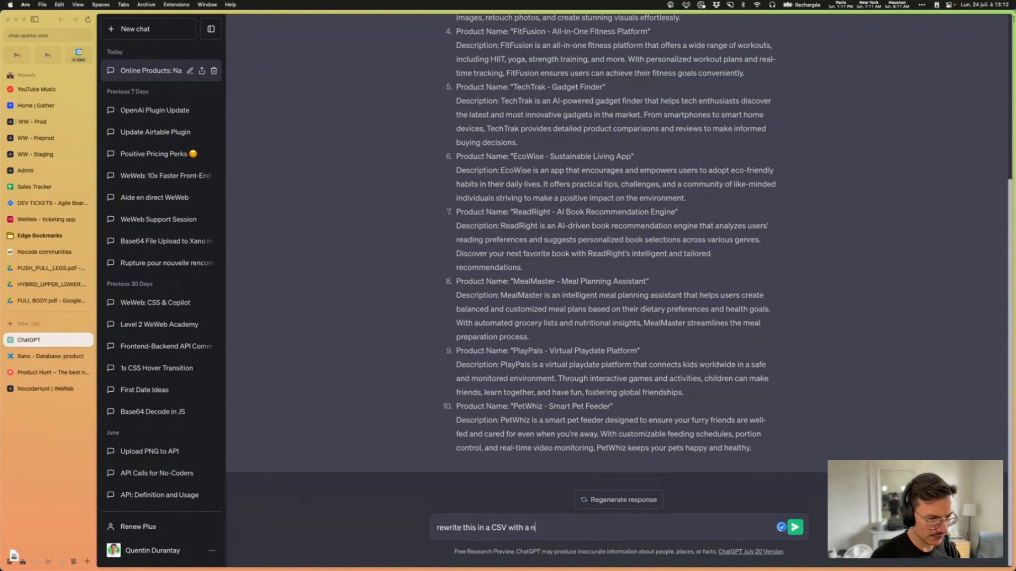
pyautogui.press('BackSpace')
pyautogui.write('"name" a')
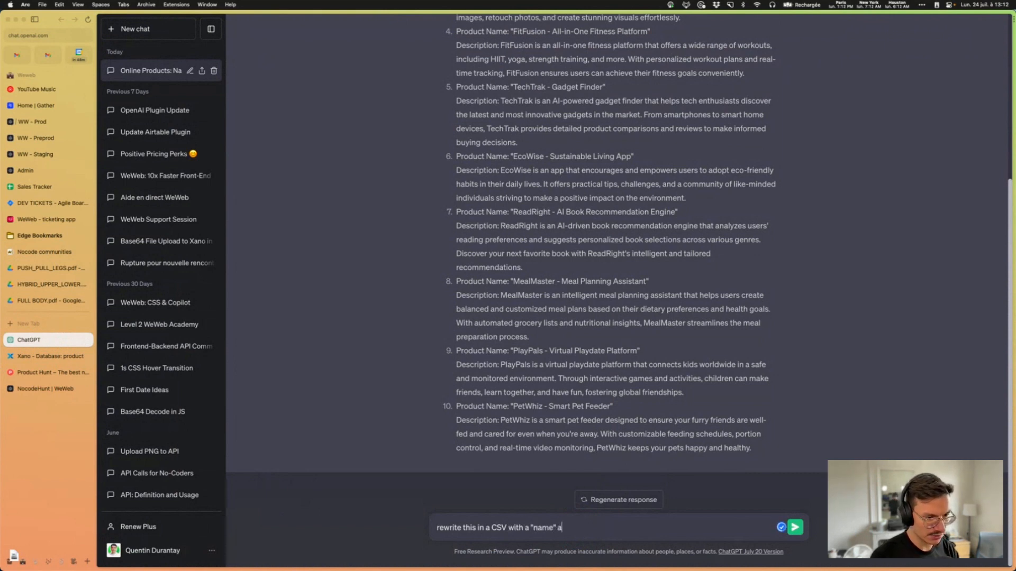
pyautogui.write('nd a "d')
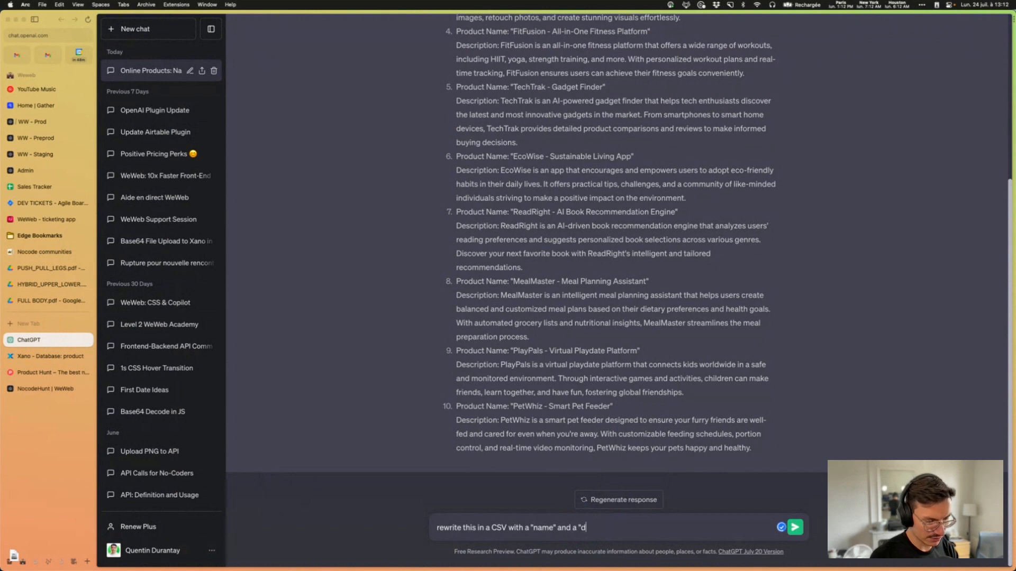
pyautogui.write('escription" col')
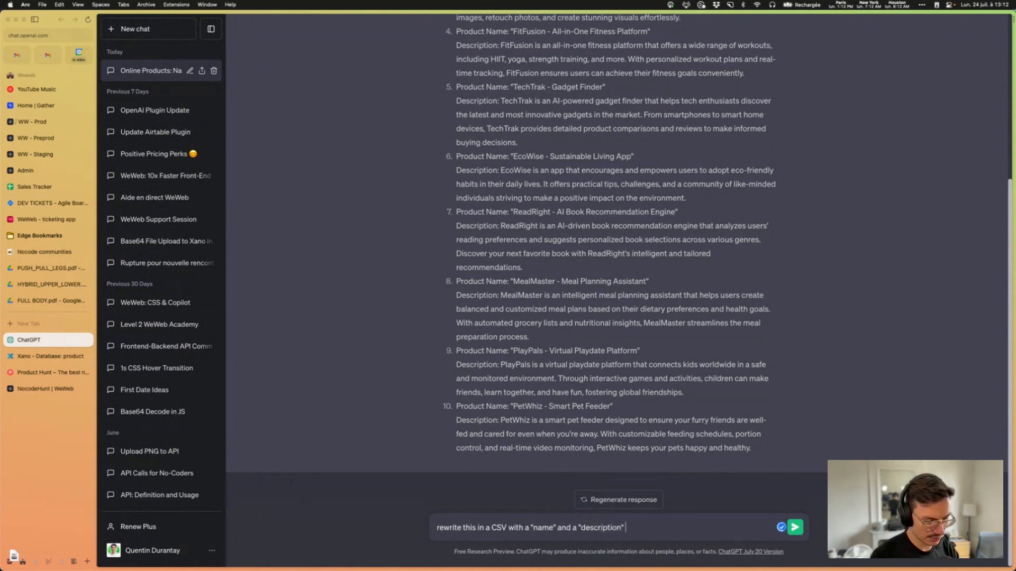
pyautogui.write('umn')
pyautogui.press('Return')
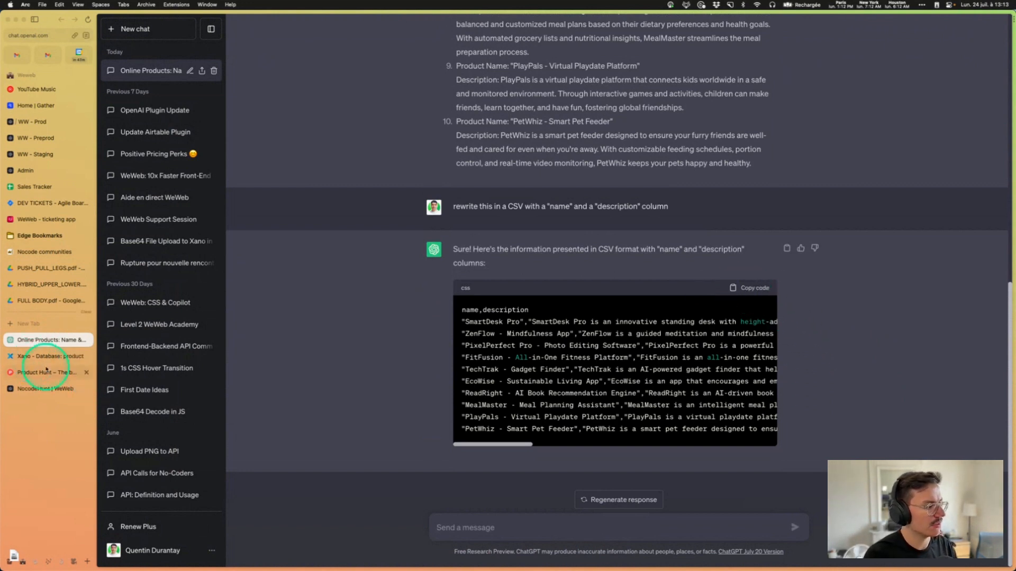
pyautogui.hotkey('alt', 'space')
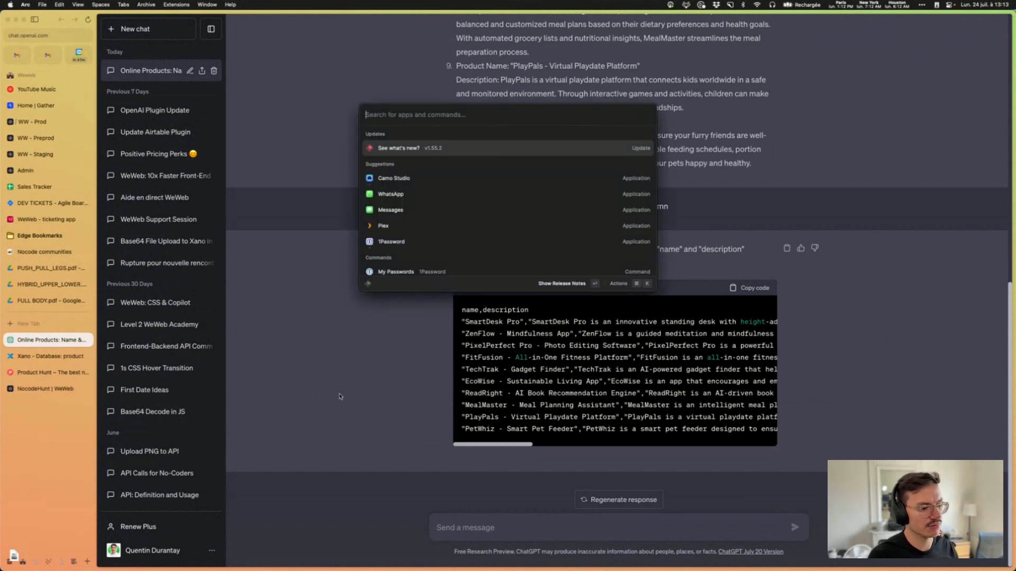
pyautogui.press('Escape')
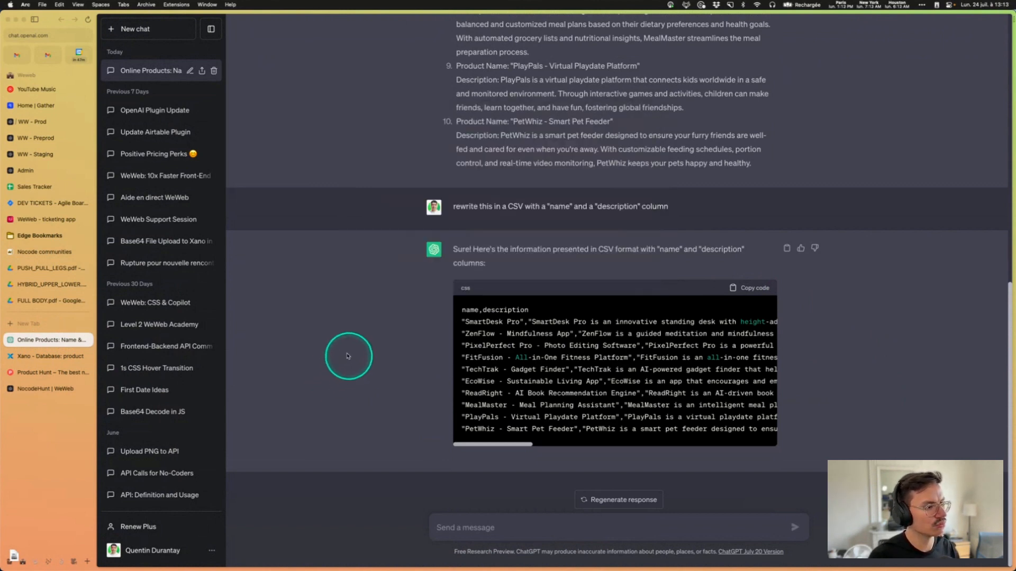
pyautogui.hotkey('alt', 'space')
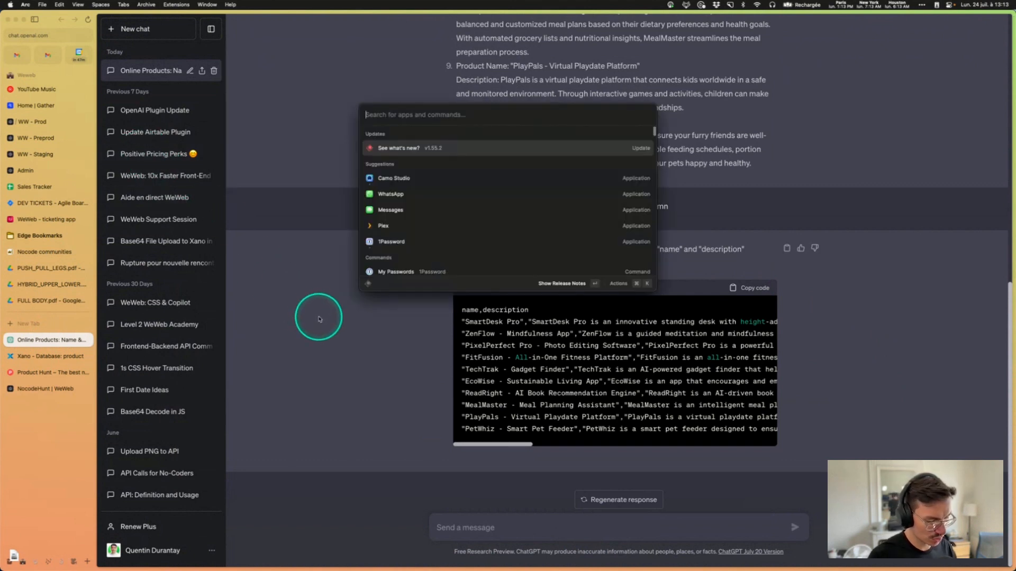
pyautogui.write('bloc')
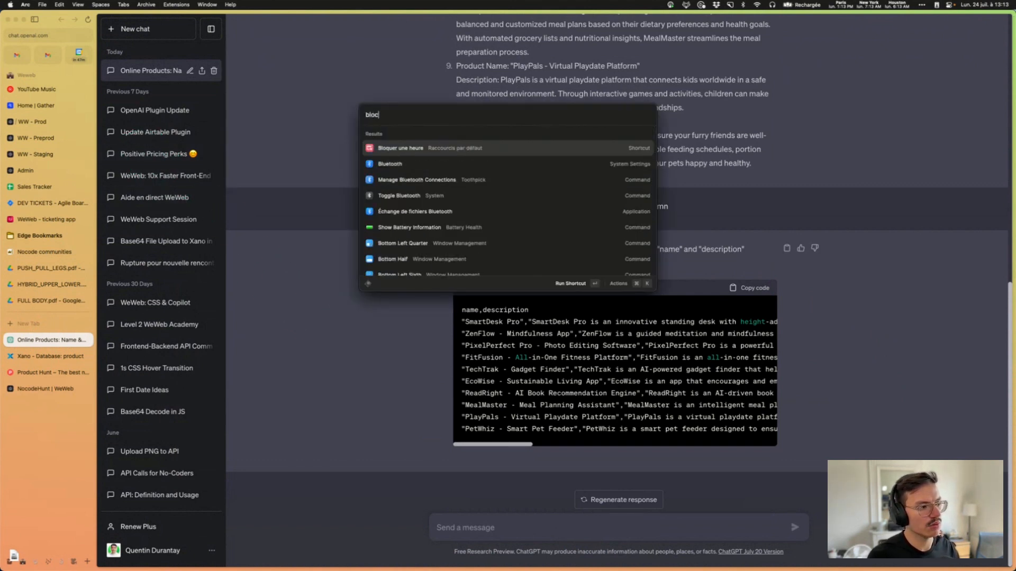
pyautogui.press('BackSpace')
pyautogui.press('BackSpace')
pyautogui.press('BackSpace')
pyautogui.press('BackSpace')
# Step: Open a new Google Sheets spreadsheet in the browser and paste the generated CSV text starting at cell A1
pyautogui.click(43, 322)
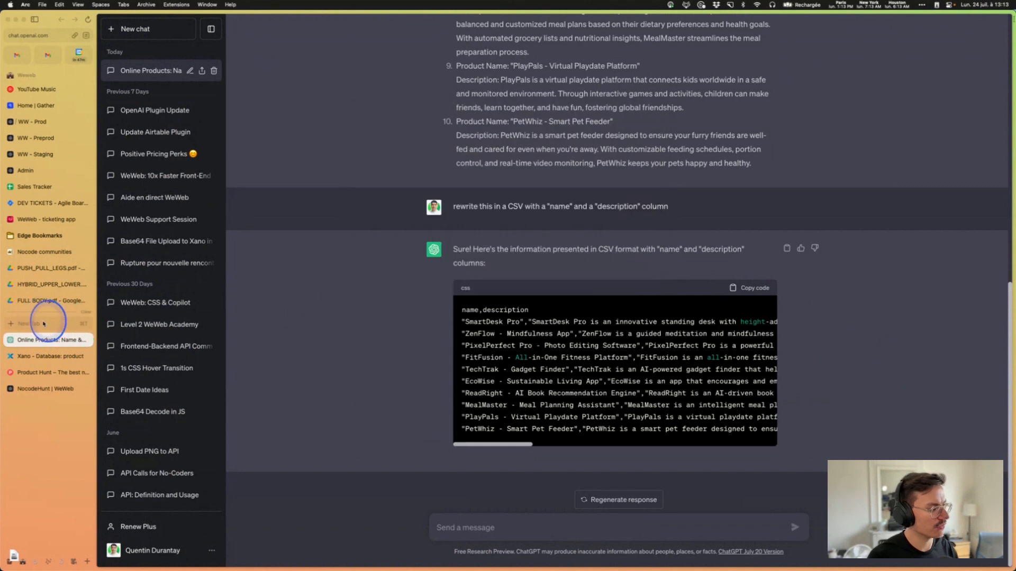
pyautogui.write('sheets.google.com')
pyautogui.press('Return')
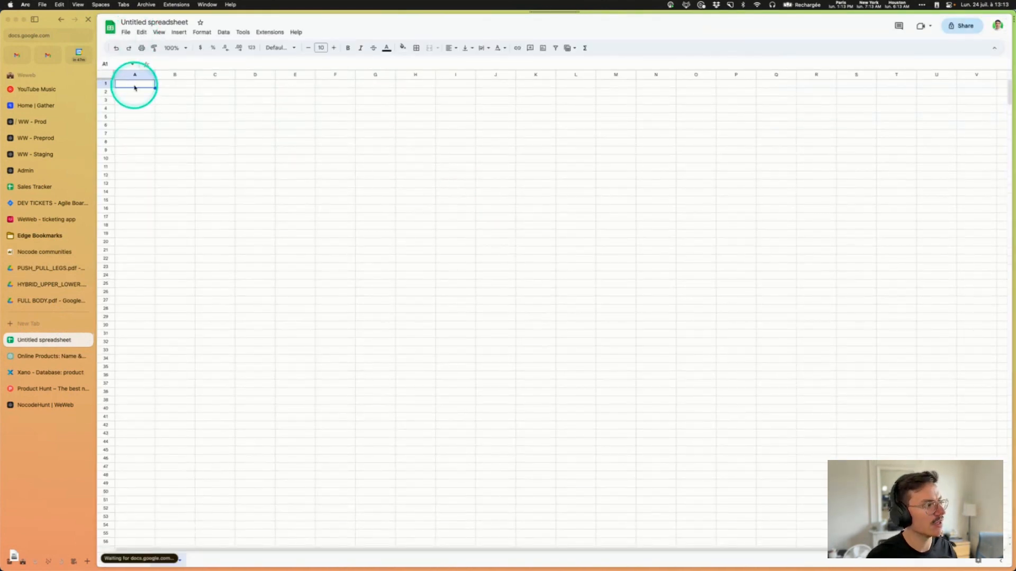
pyautogui.press('super+v')
# Step: Look through the data and file import options for the pasted column A, then close the spreadsheet
pyautogui.click(134, 75)
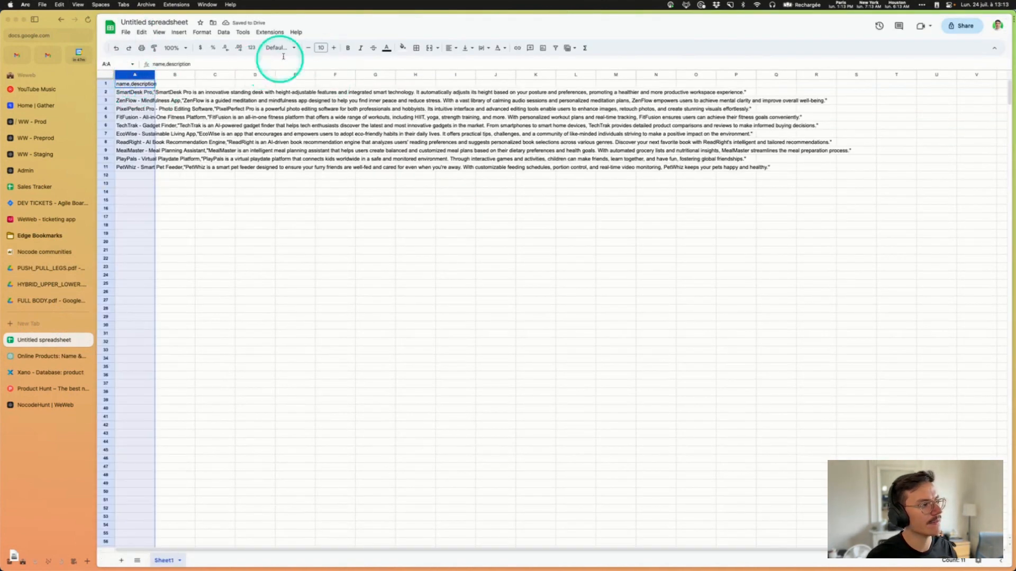
pyautogui.click(223, 32)
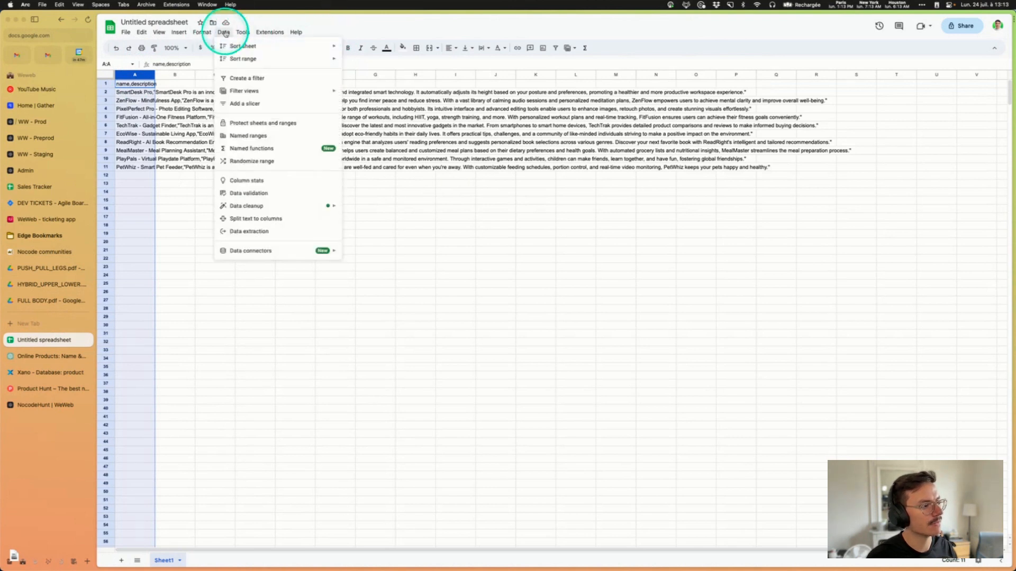
pyautogui.moveTo(273, 206)
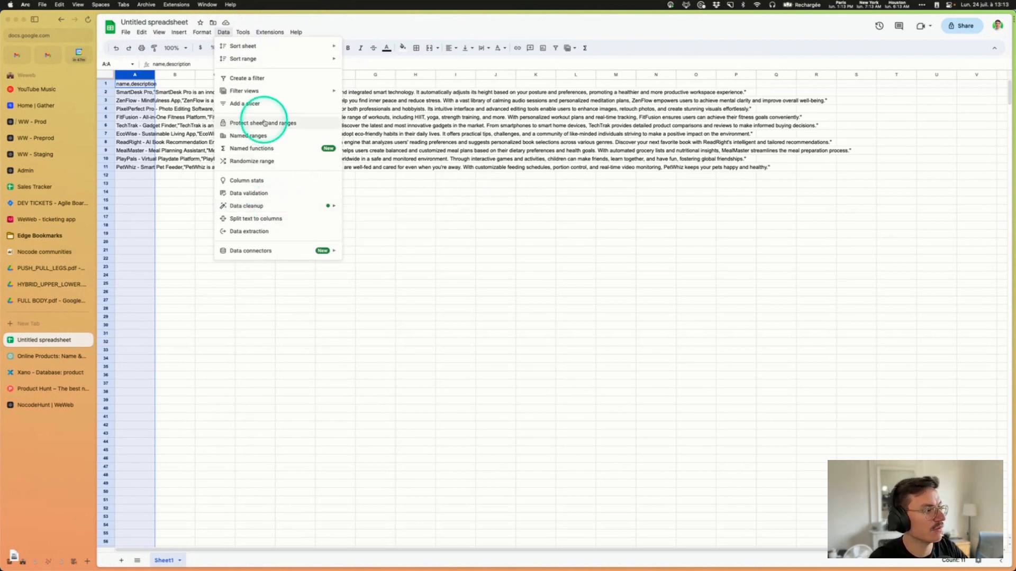
pyautogui.click(136, 128)
pyautogui.click(125, 32)
pyautogui.click(152, 73)
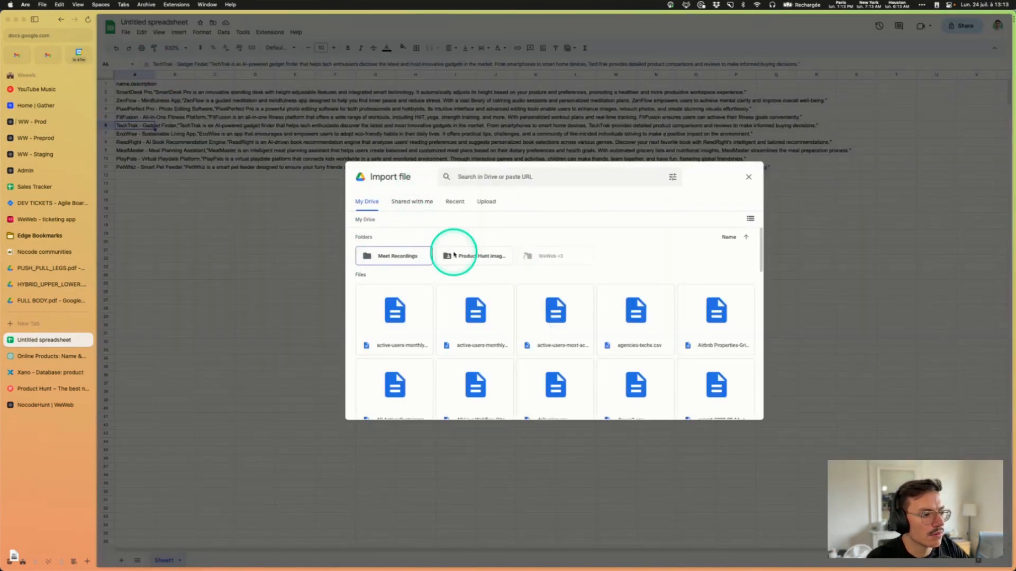
pyautogui.click(749, 177)
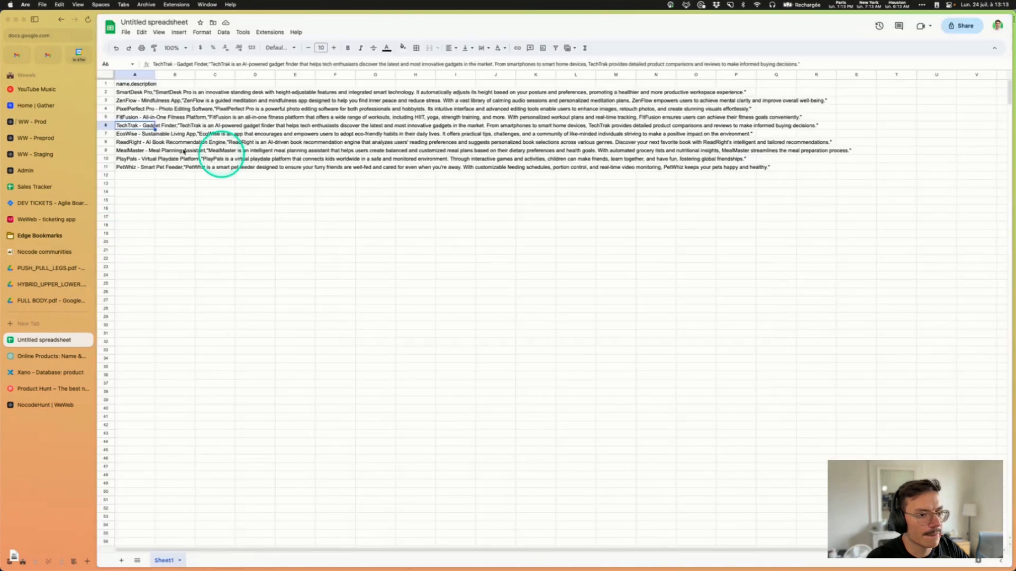
pyautogui.click(87, 340)
# Step: Switch to Visual Studio Code in a full-screen window and paste the CSV text into a new untitled file
pyautogui.hotkey('alt', 'space')
pyautogui.write('vs')
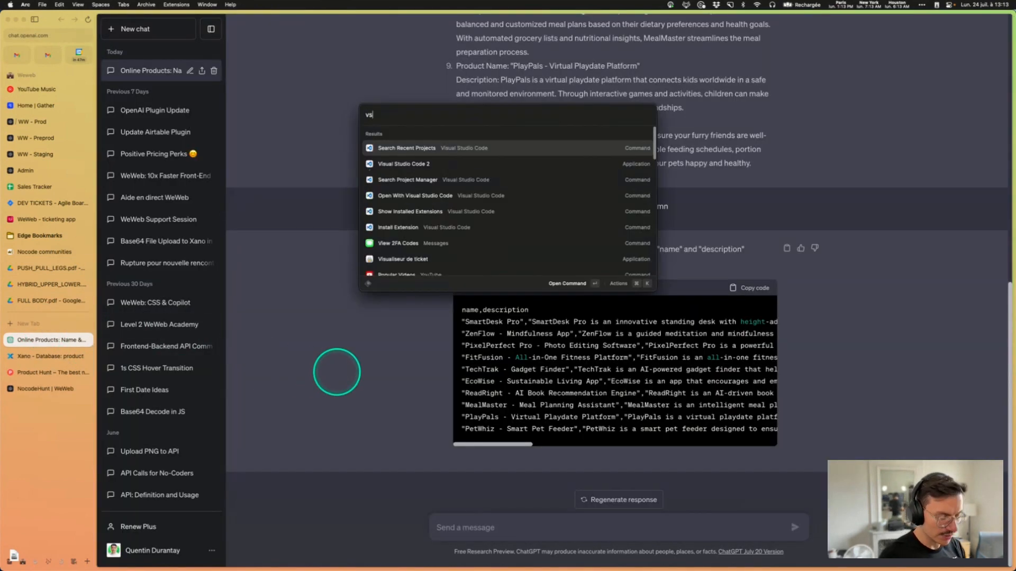
pyautogui.press('Down')
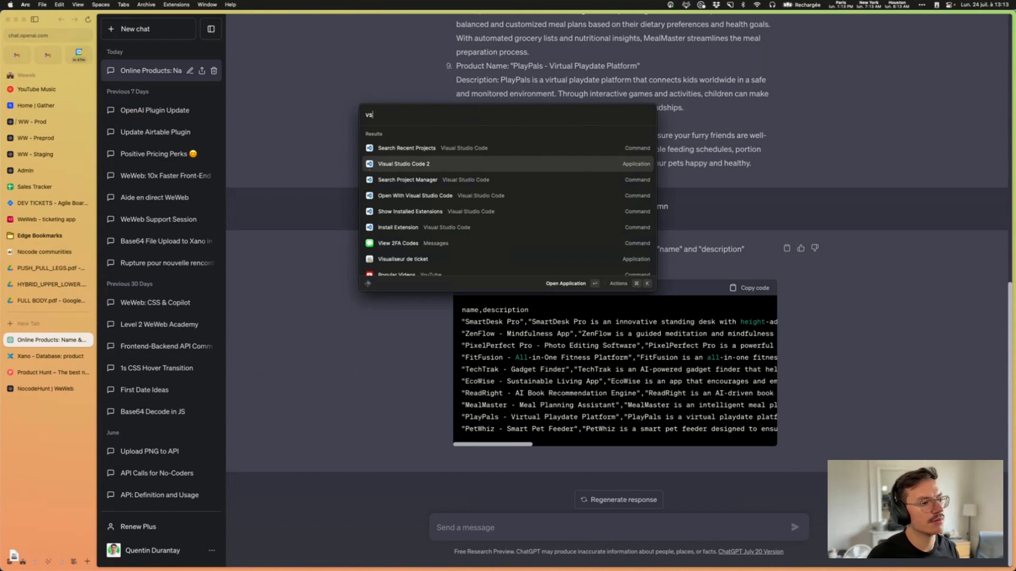
pyautogui.press('Return')
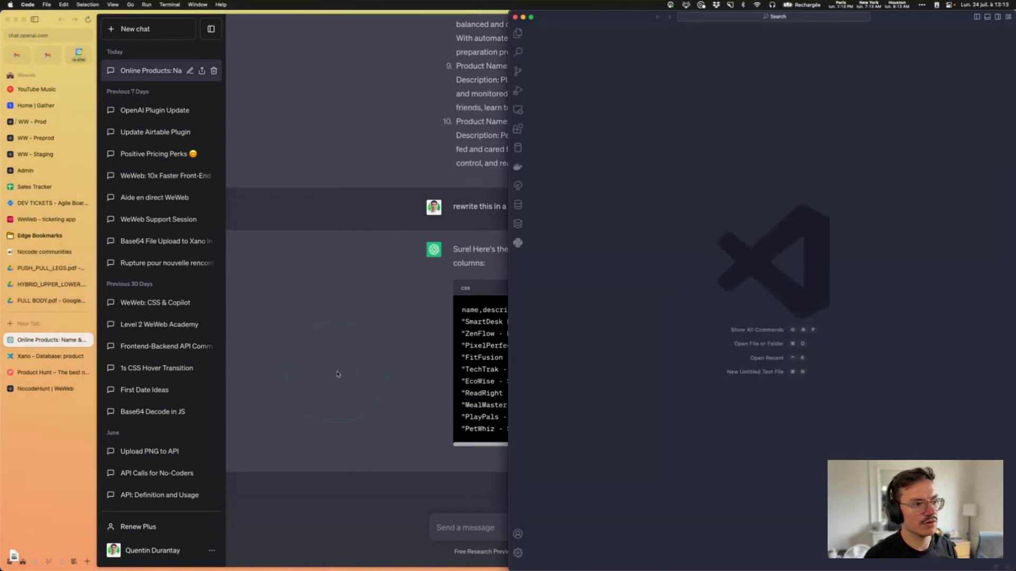
pyautogui.hotkey('ctrl', 'alt', 'Return')
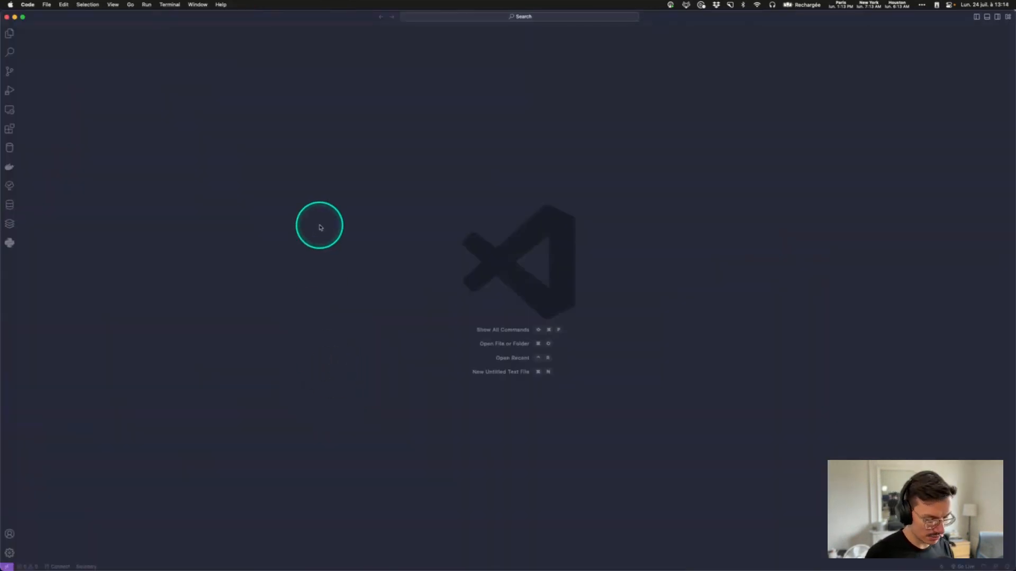
pyautogui.press('super+n')
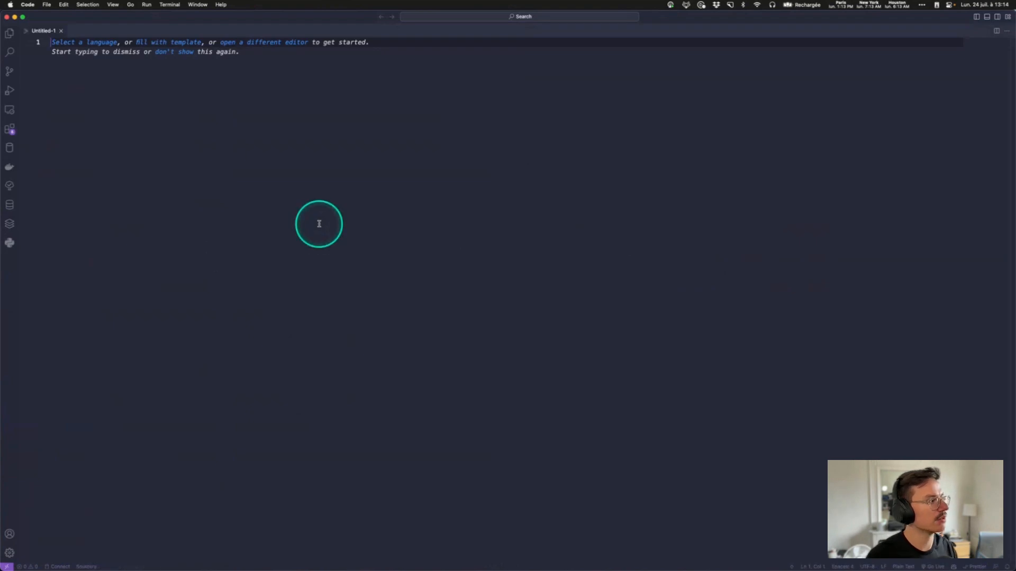
pyautogui.press('super+v')
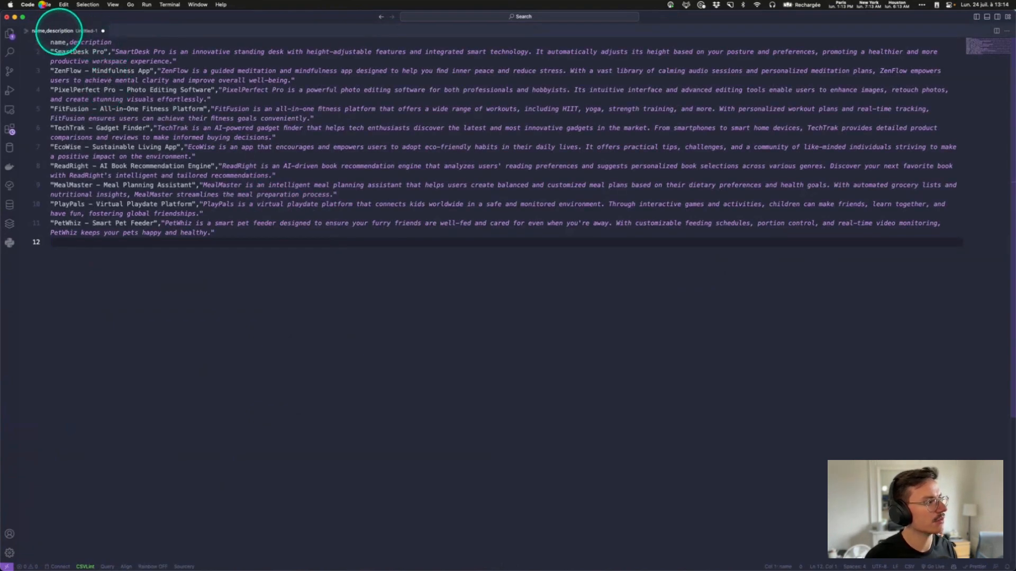
# Step: Save the file as nocodehunt.csv in the Téléchargements (Downloads) folder and close the editor window
pyautogui.press('super+s')
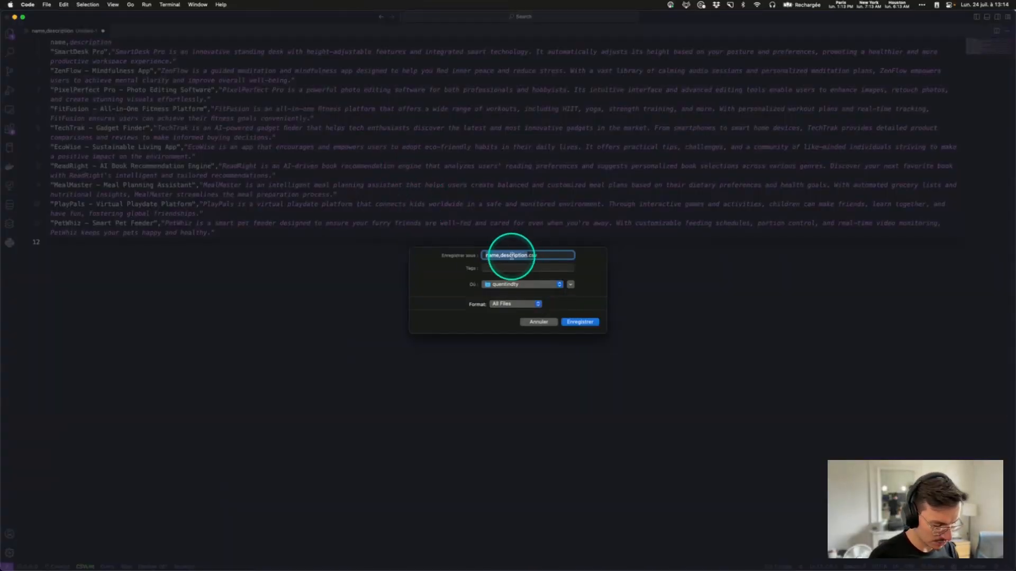
pyautogui.write('nocodehunt')
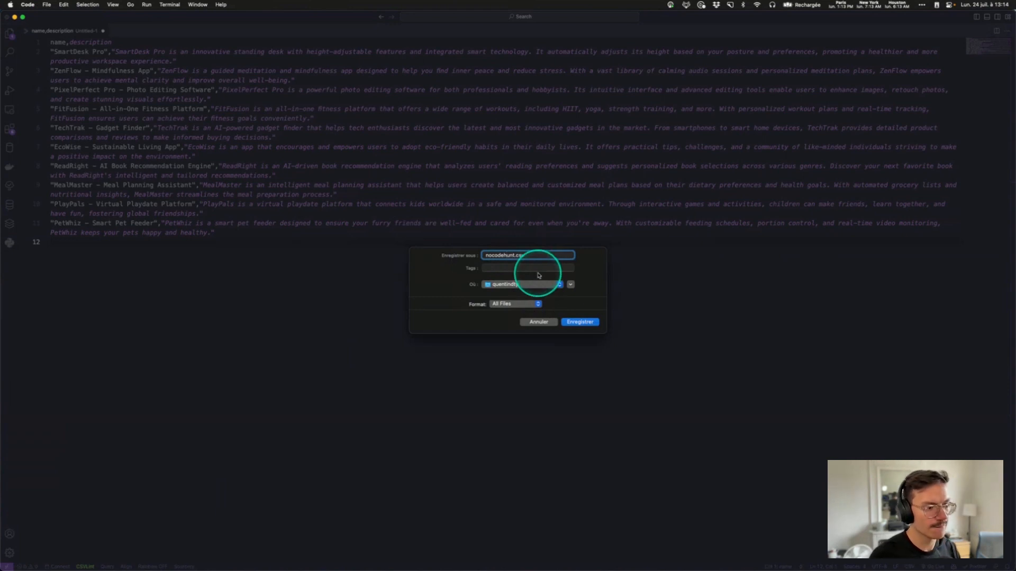
pyautogui.click(539, 284)
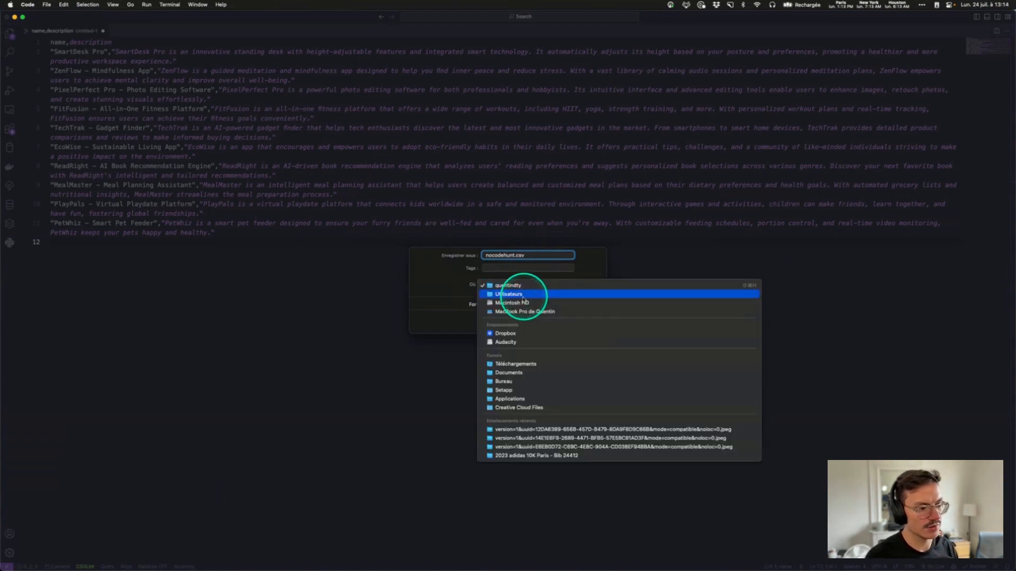
pyautogui.click(516, 365)
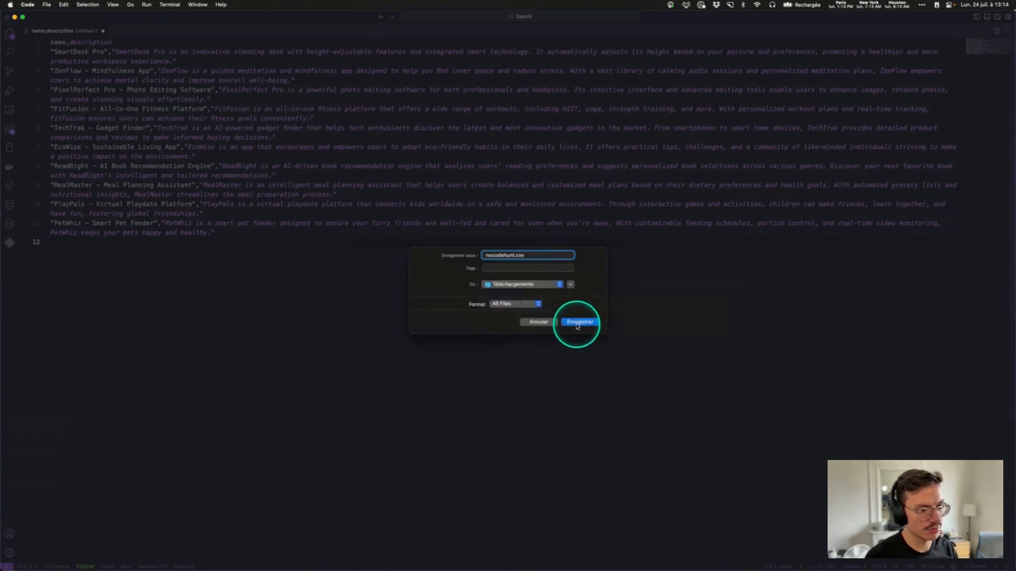
pyautogui.click(581, 325)
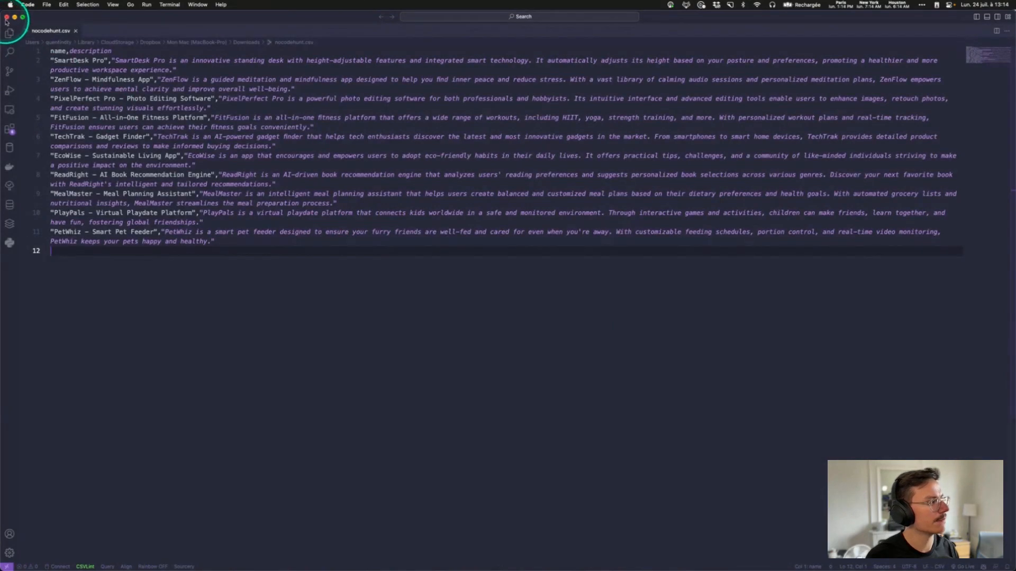
pyautogui.click(7, 18)
# Step: Switch to the product table in Xano and load nocodehunt.csv from Downloads into its CSV import
pyautogui.click(42, 362)
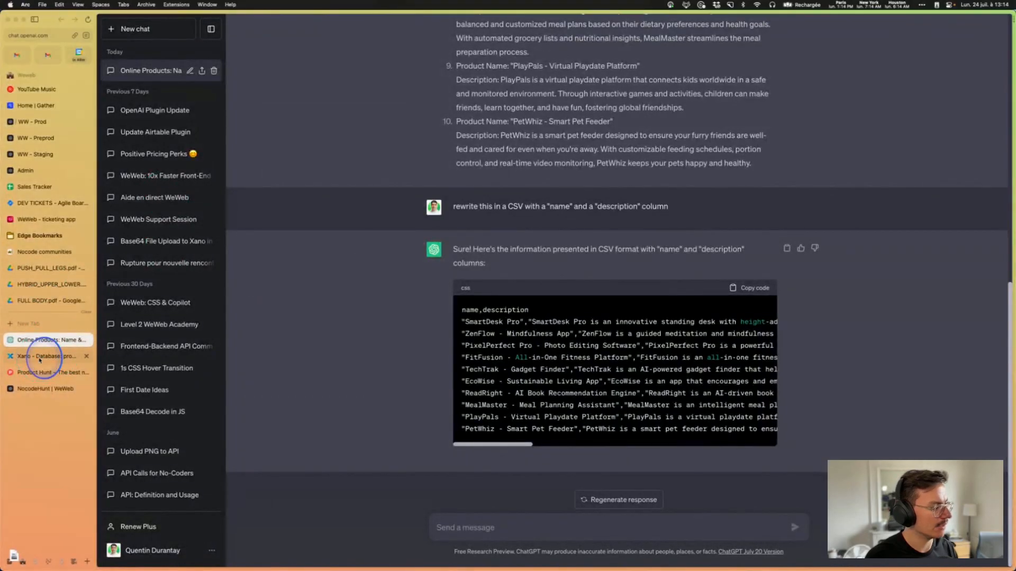
pyautogui.press('super+t')
pyautogui.click(167, 350)
pyautogui.click(53, 356)
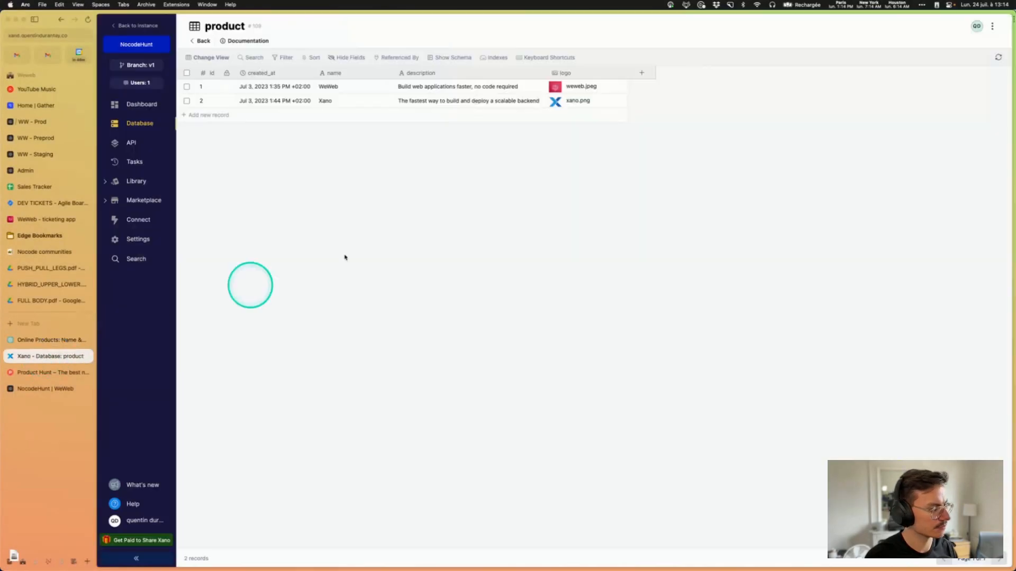
pyautogui.click(993, 27)
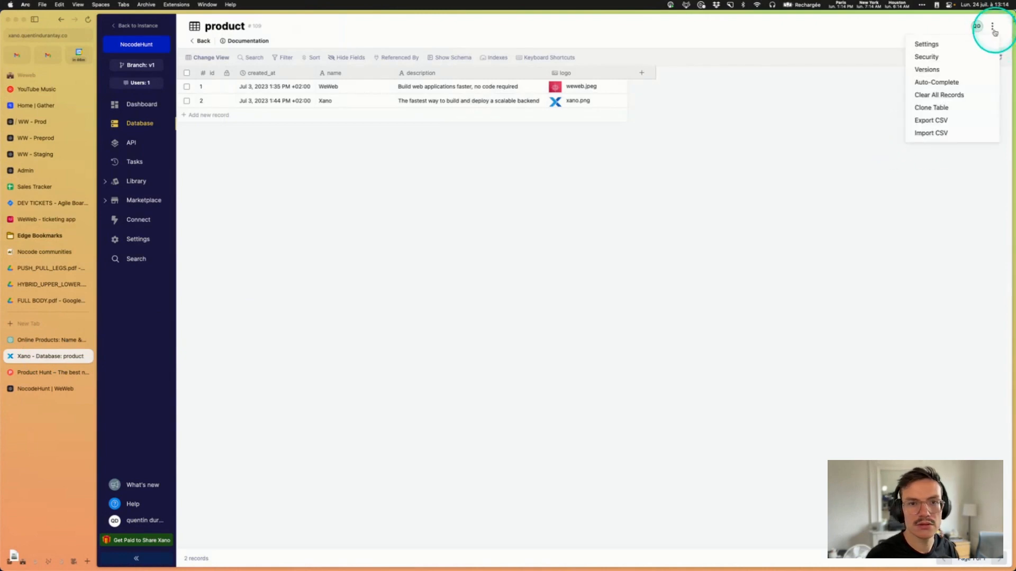
pyautogui.click(930, 137)
pyautogui.click(545, 94)
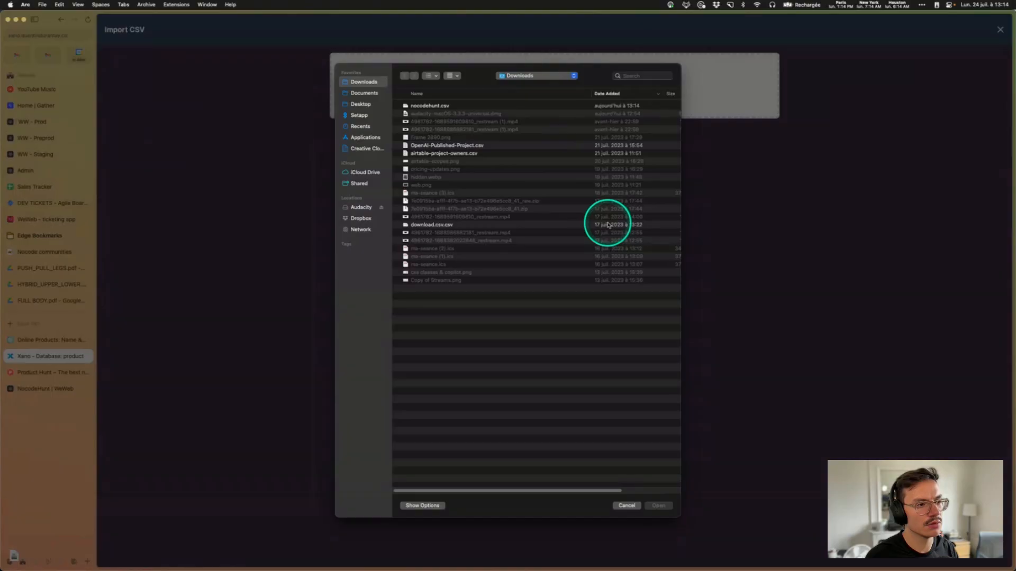
pyautogui.doubleClick(431, 105)
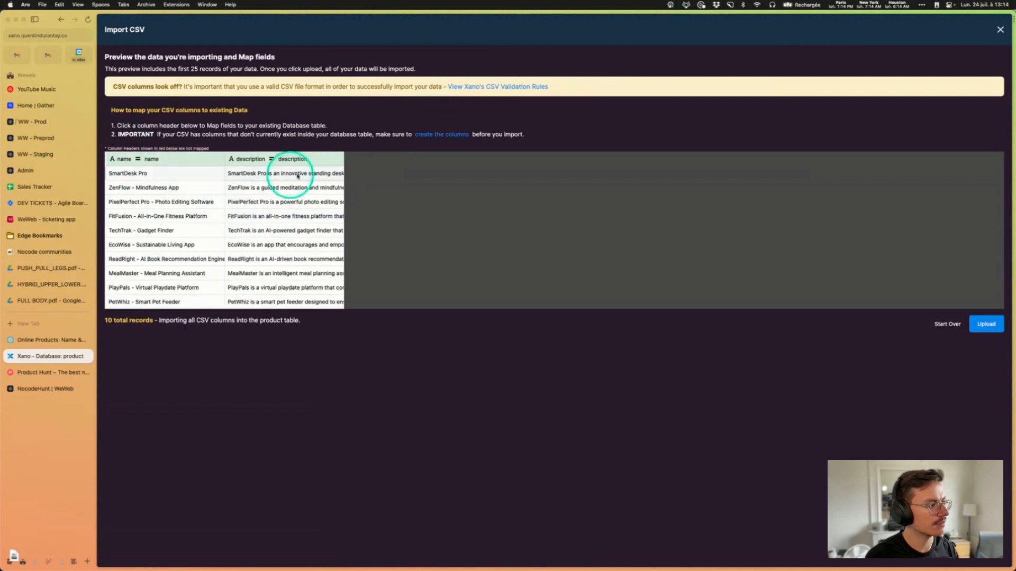
# Step: Upload the previewed CSV records into the product table
pyautogui.click(982, 325)
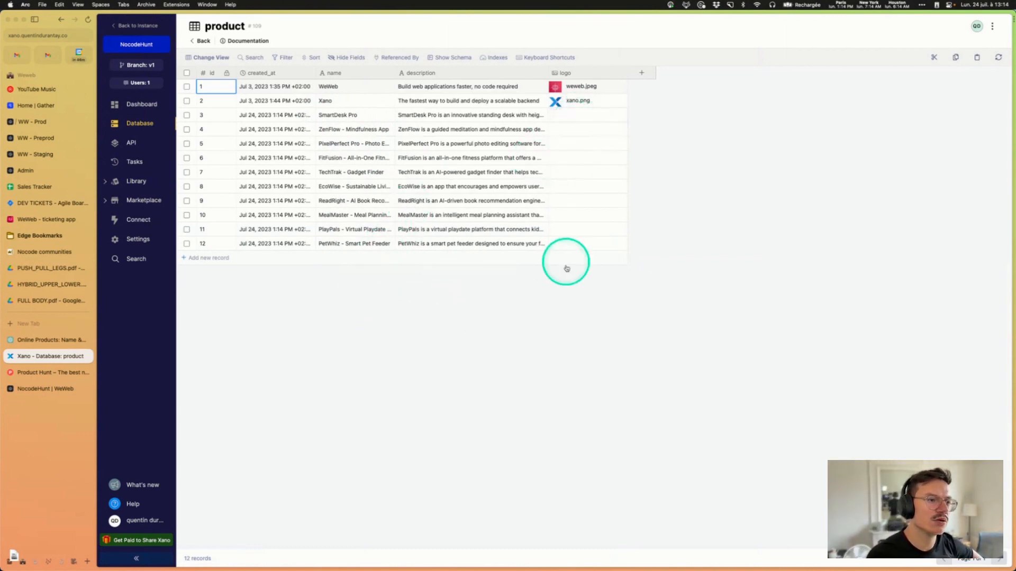
pyautogui.click(50, 342)
pyautogui.click(51, 358)
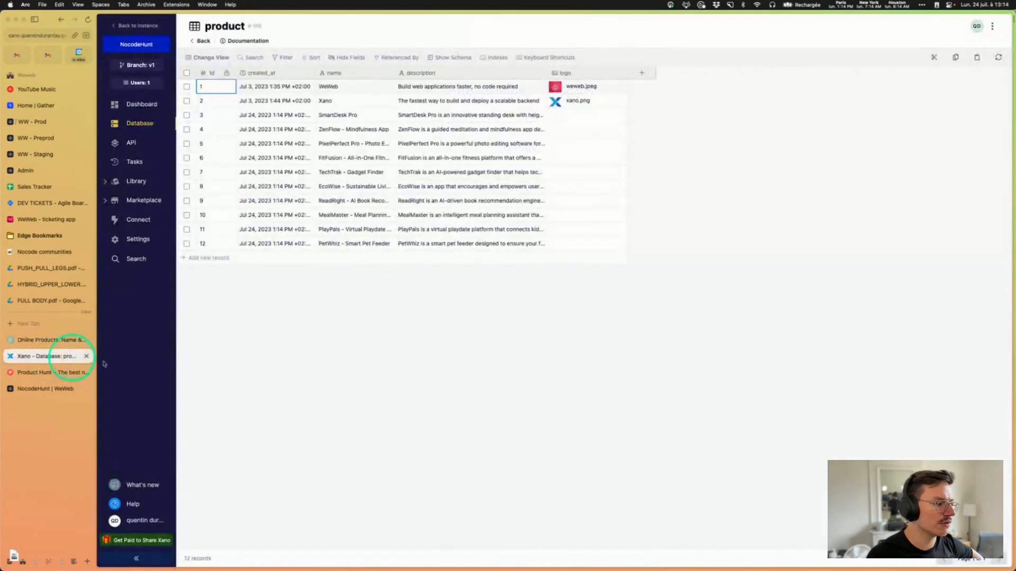
pyautogui.click(620, 399)
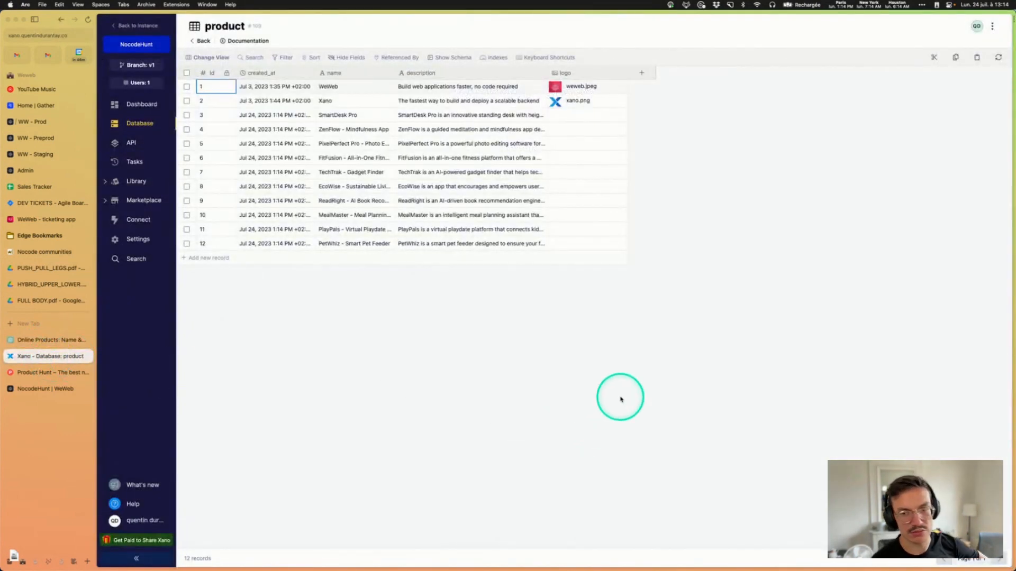
pyautogui.click(551, 397)
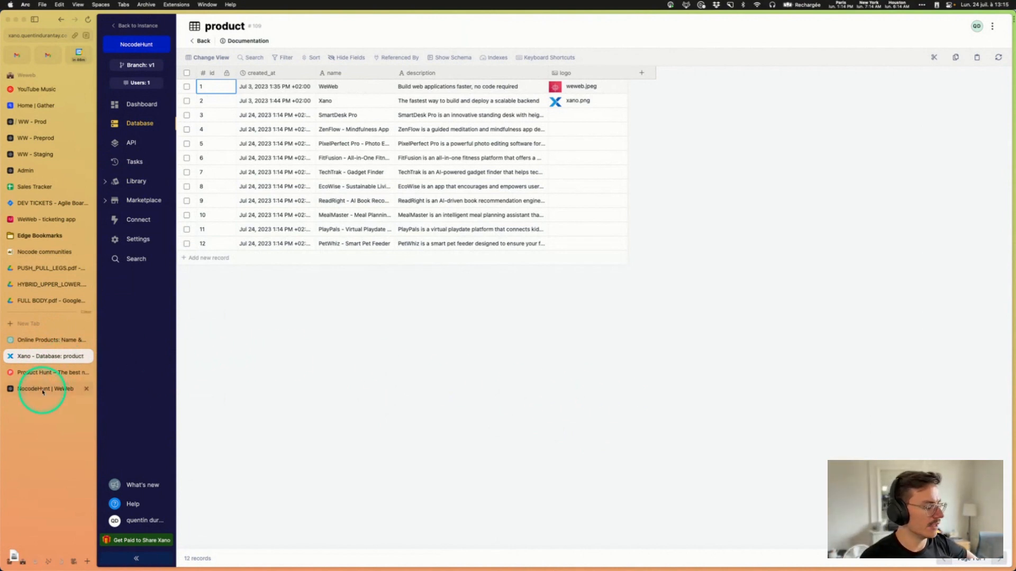
# Step: Search the web for "fake logo generator" in a new tab
pyautogui.click(42, 329)
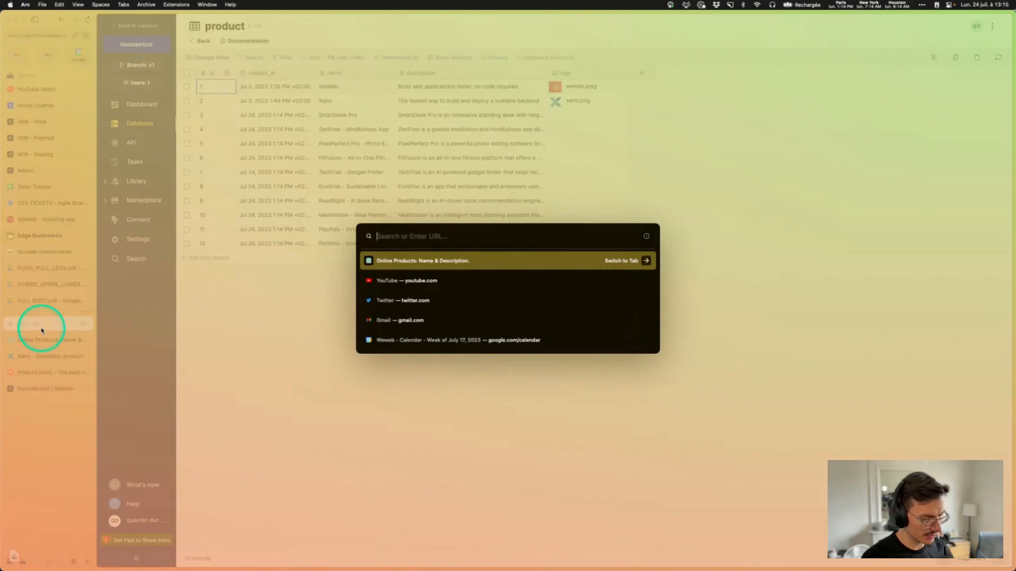
pyautogui.write('fake mlogo')
pyautogui.press('BackSpace')
pyautogui.press('BackSpace')
pyautogui.press('BackSpace')
pyautogui.press('BackSpace')
pyautogui.press('BackSpace')
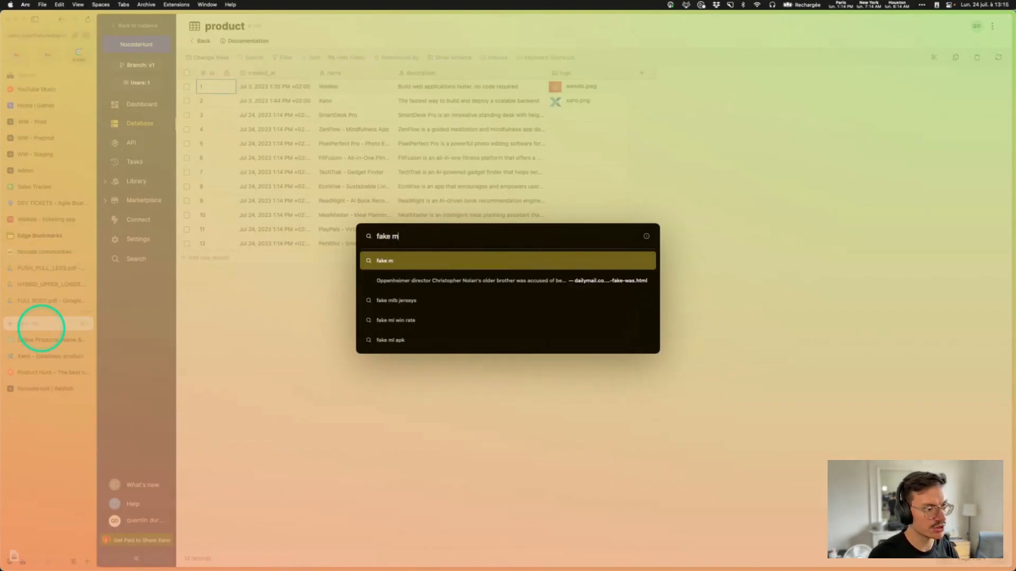
pyautogui.write('logo generat')
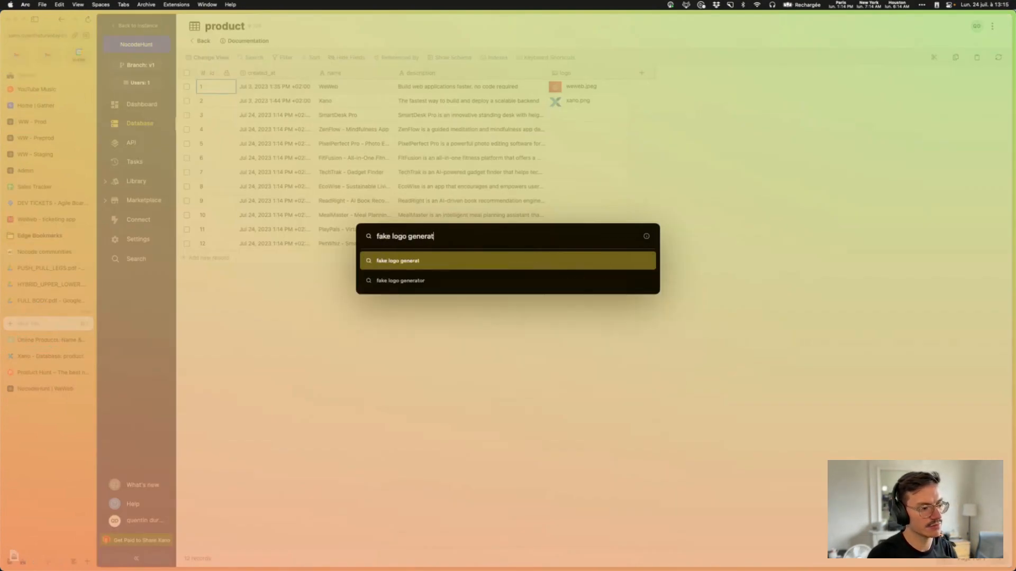
pyautogui.press('Down')
pyautogui.press('Return')
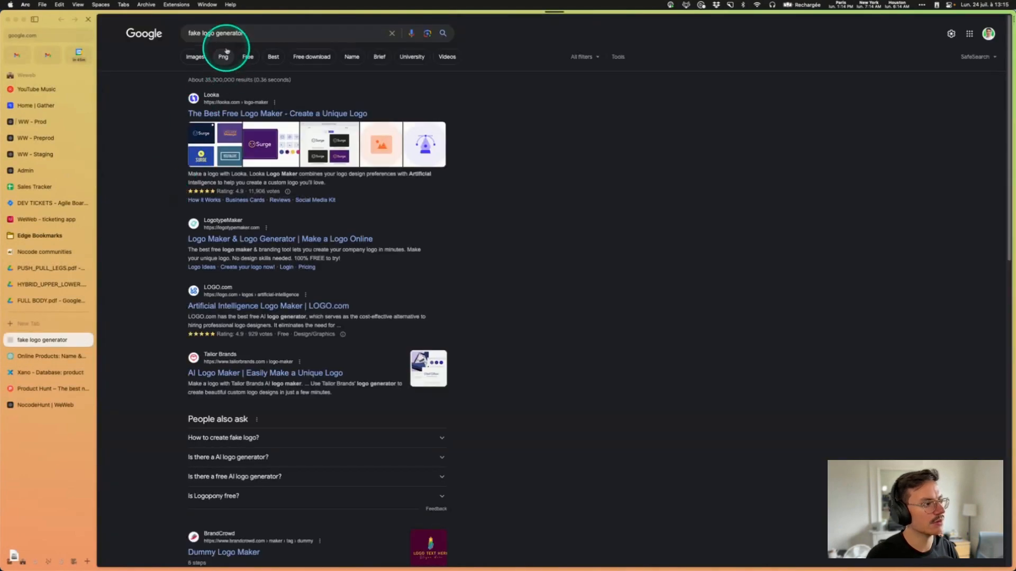
# Step: Refine the web search to "fake startup logo generator"
pyautogui.click(203, 33)
pyautogui.write('start')
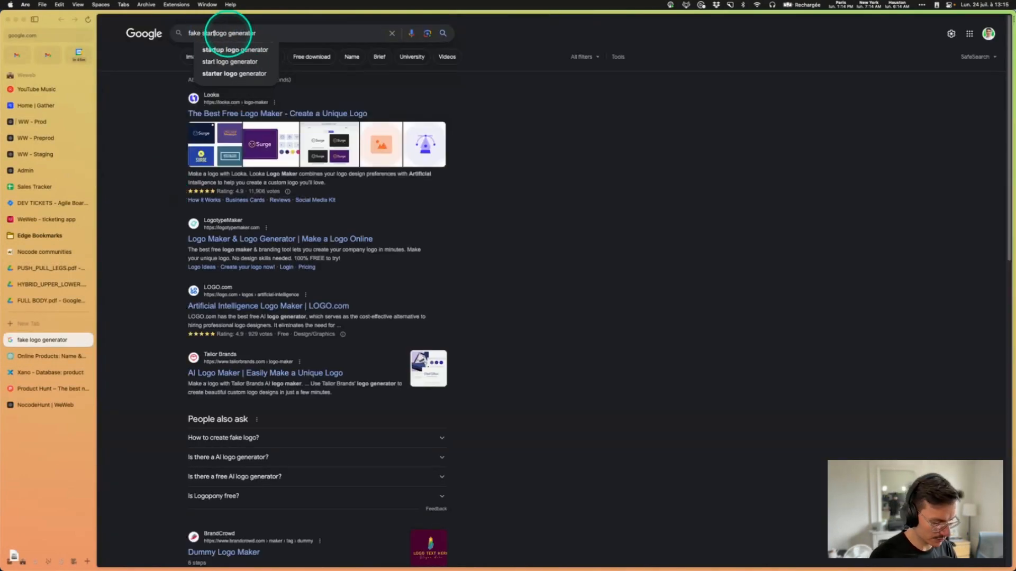
pyautogui.write('up')
pyautogui.press('Return')
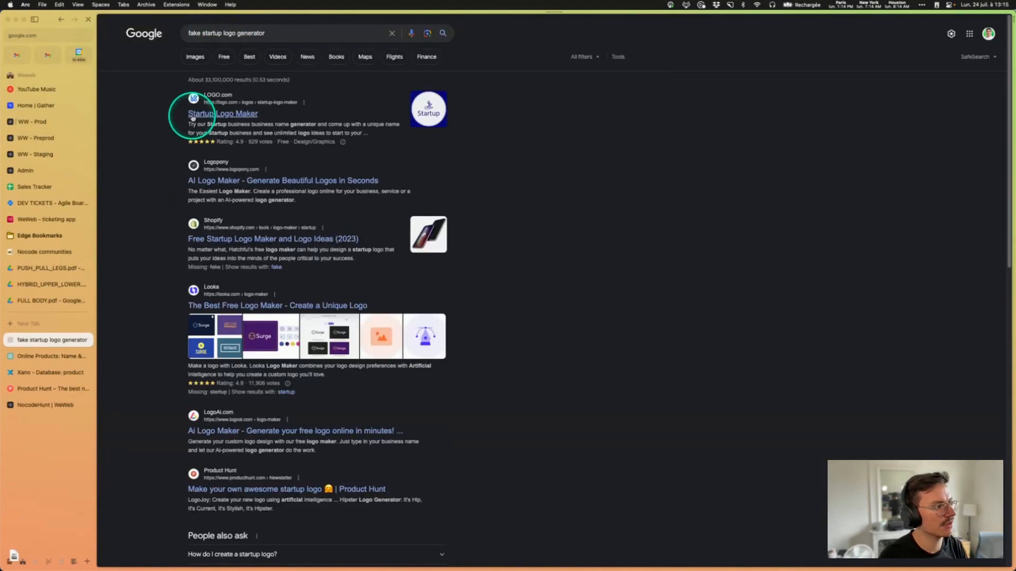
# Step: Open LOGO.com's Startup Logo Maker from the search results and look through its page
pyautogui.click(193, 114)
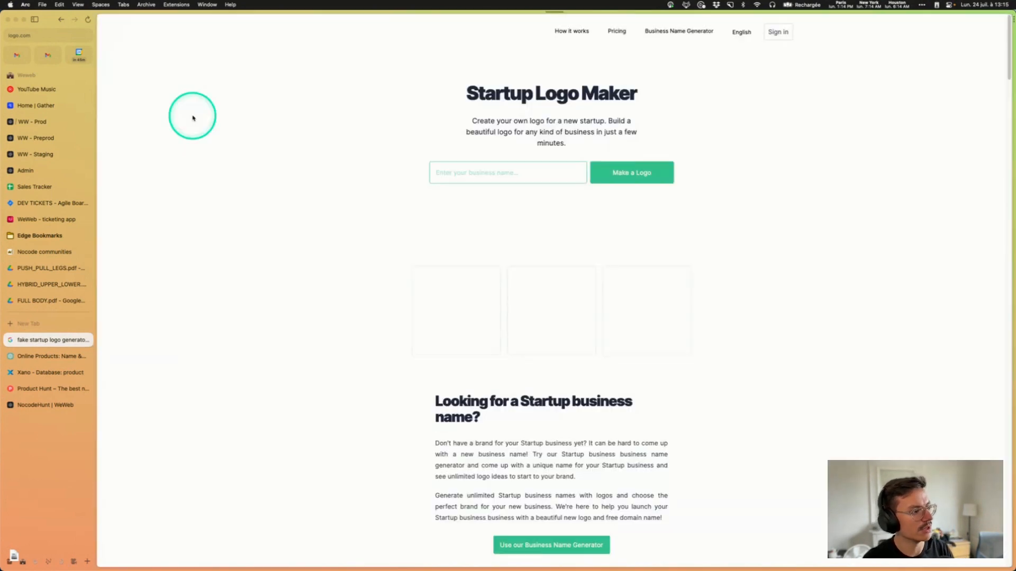
pyautogui.click(489, 173)
pyautogui.click(319, 273)
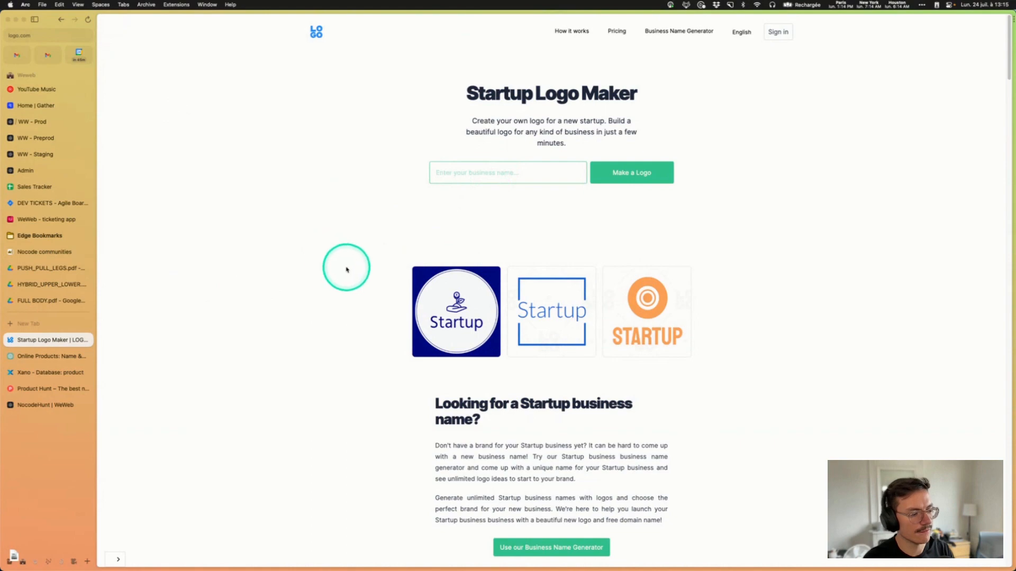
pyautogui.scroll(-20, 346, 270)
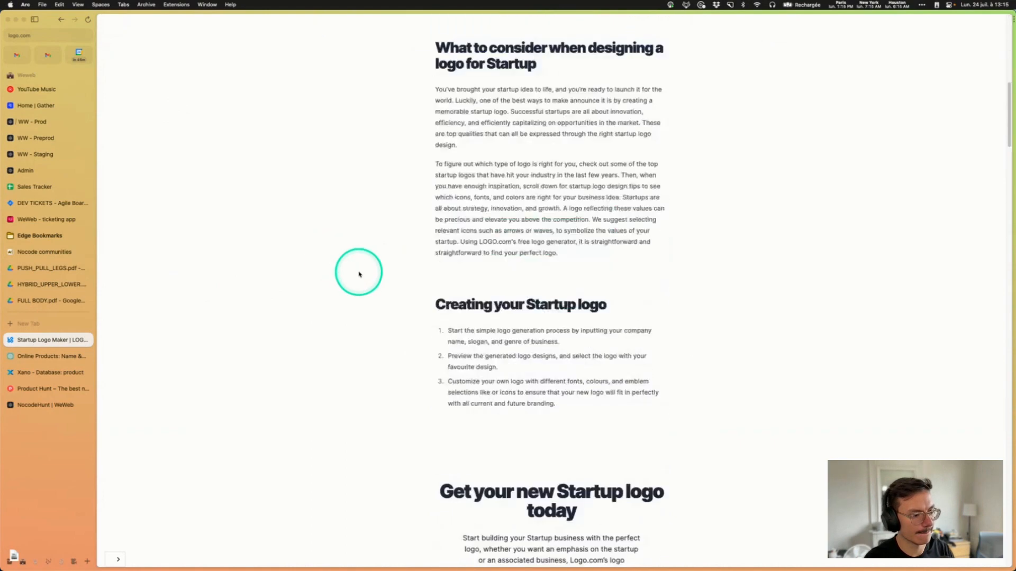
pyautogui.scroll(-3, 359, 274)
pyautogui.scroll(20, 359, 272)
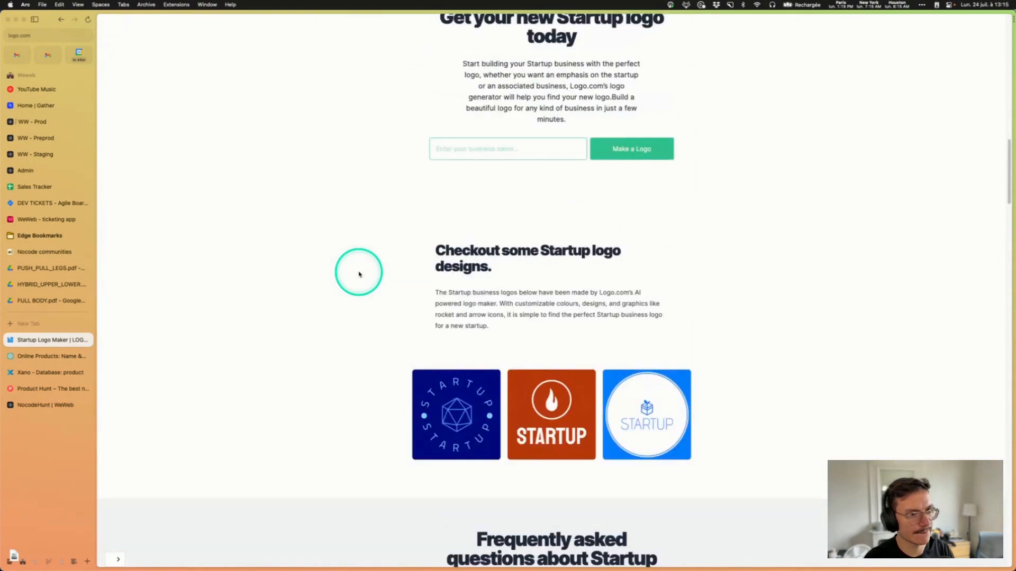
pyautogui.click(474, 173)
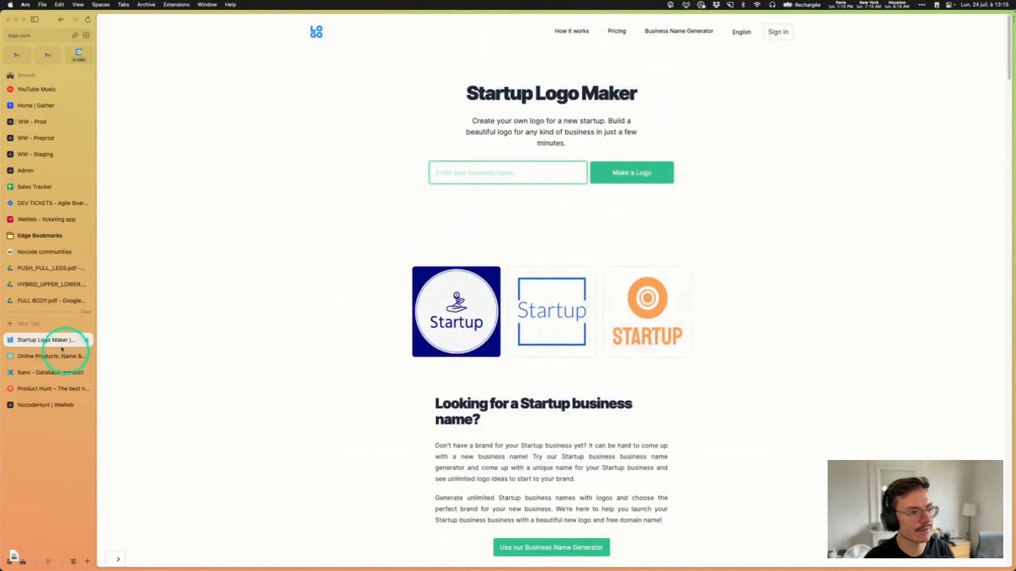
# Step: Look up the first imported product's name in Xano and submit SmartDesk Pro as the business name in the logo maker
pyautogui.click(39, 358)
pyautogui.click(37, 373)
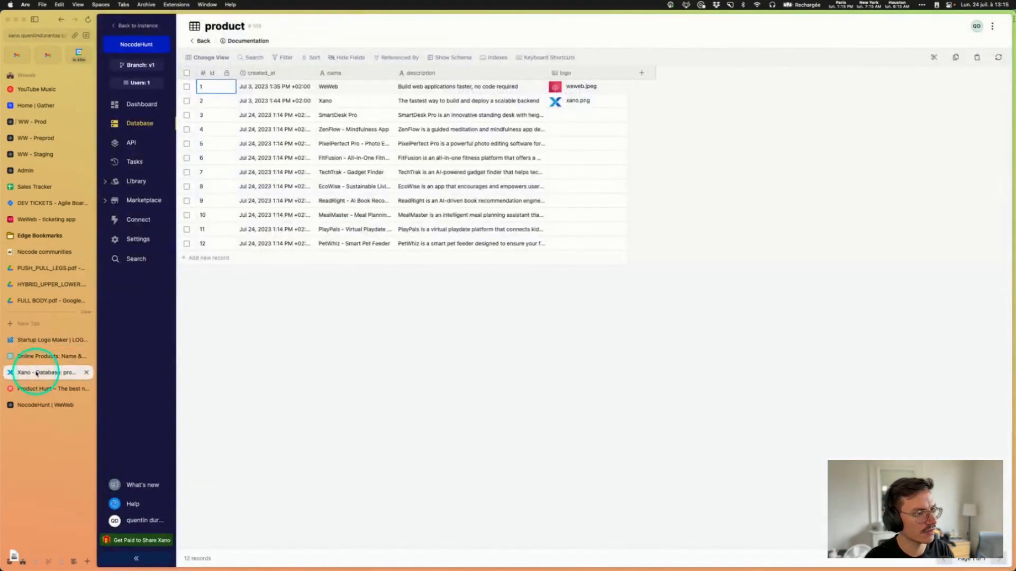
pyautogui.click(47, 340)
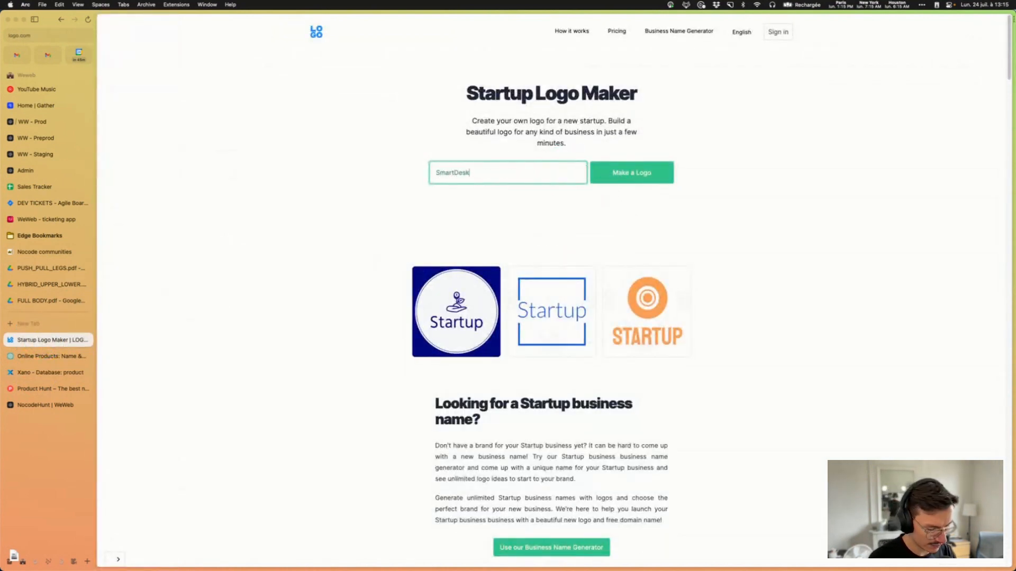
pyautogui.press('Return')
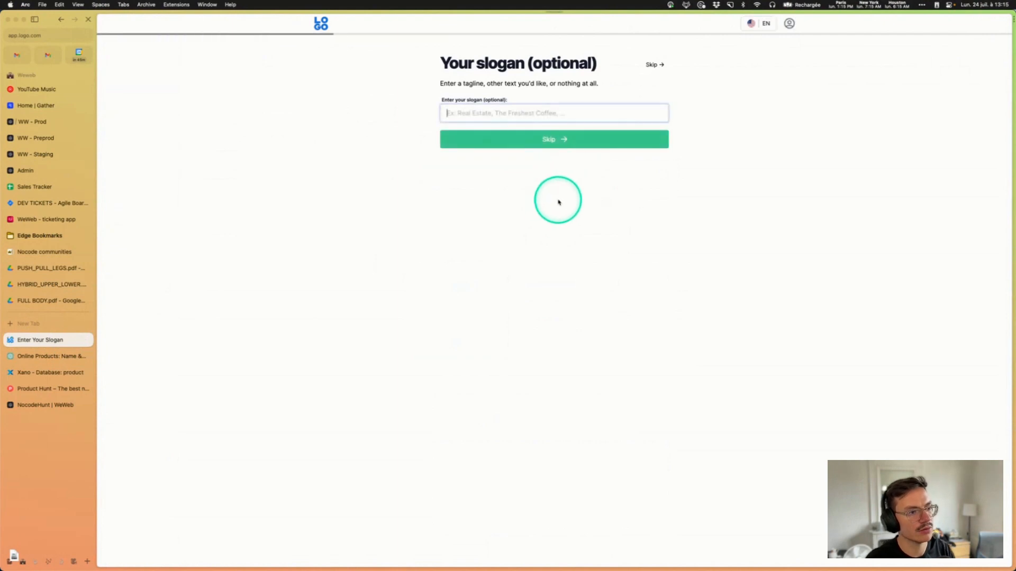
# Step: Switch to the Xano product table and copy the SmartDesk Pro record's description
pyautogui.click(39, 356)
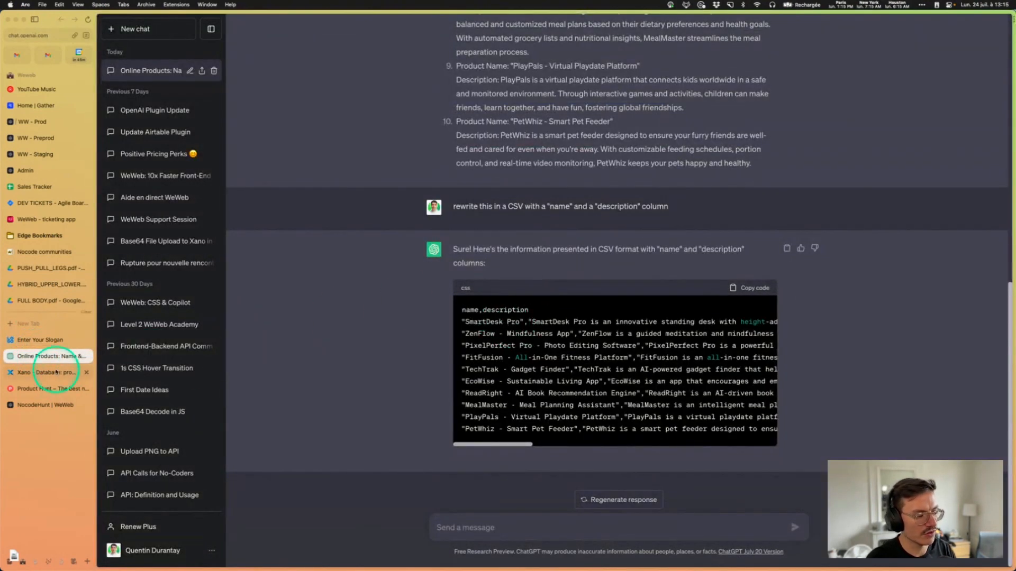
pyautogui.click(46, 372)
pyautogui.click(440, 115)
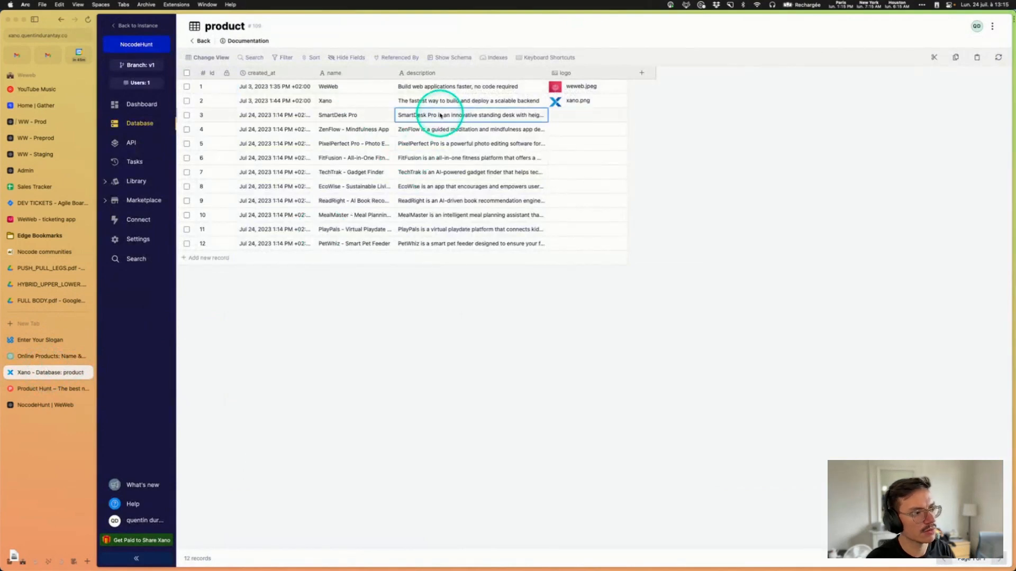
pyautogui.press('super+c')
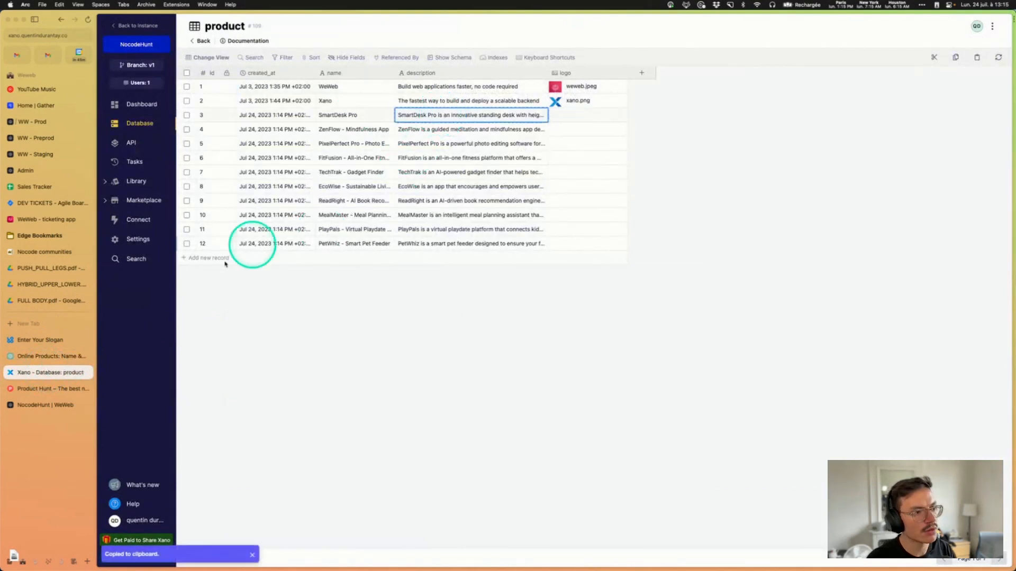
pyautogui.click(33, 341)
pyautogui.click(526, 107)
pyautogui.press('super+v')
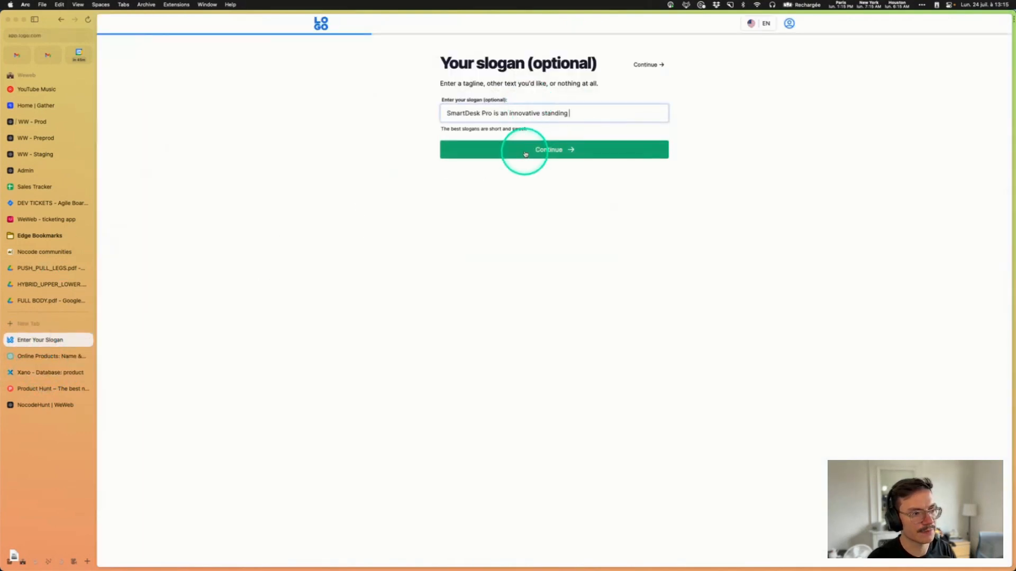
pyautogui.press('super+a')
pyautogui.press('BackSpace')
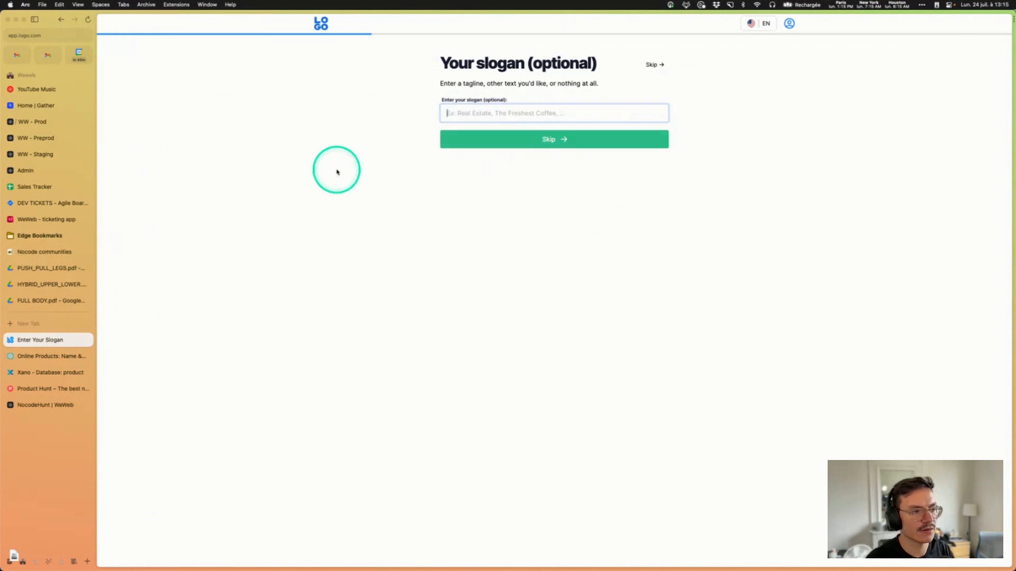
# Step: Show the Xano product table and the logo maker's slogan page side by side, with the browser sidebar hidden
pyautogui.click(35, 374)
pyautogui.click(37, 340)
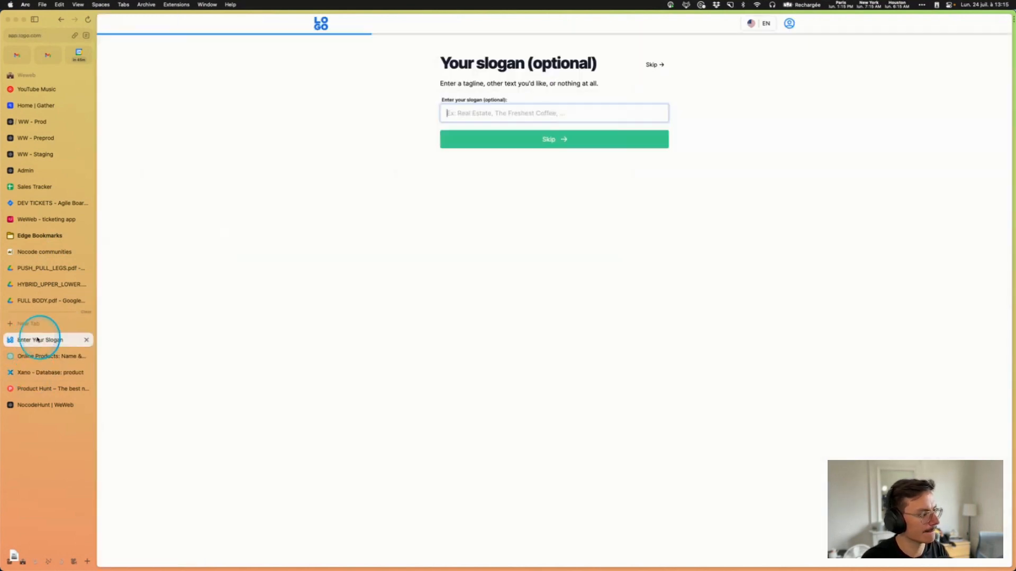
pyautogui.click(38, 376)
pyautogui.moveTo(40, 340); pyautogui.dragTo(844, 320)
pyautogui.click(37, 20)
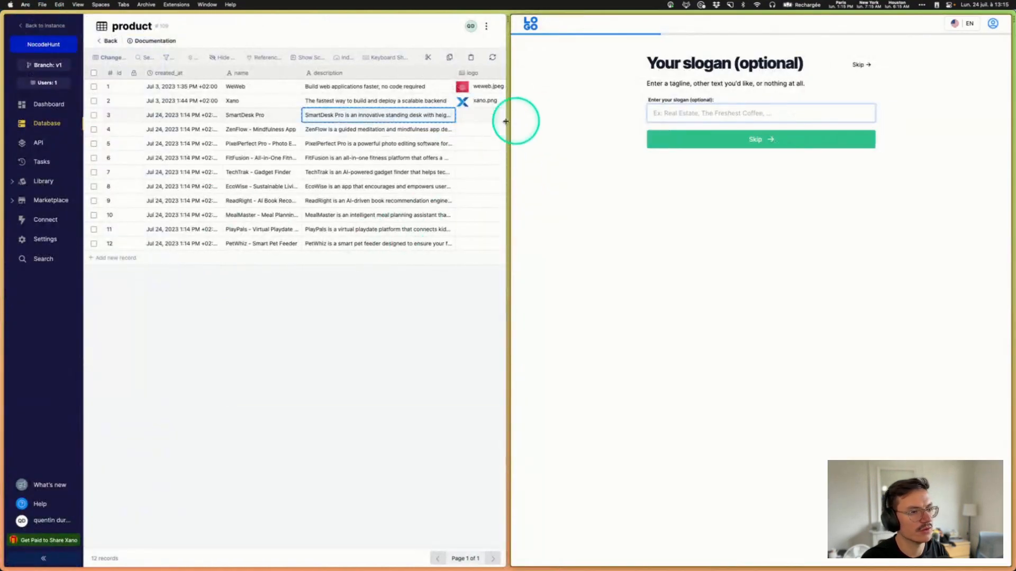
# Step: Paste the SmartDesk Pro record's description as the logo slogan and continue
pyautogui.click(377, 115)
pyautogui.tripleClick(377, 115)
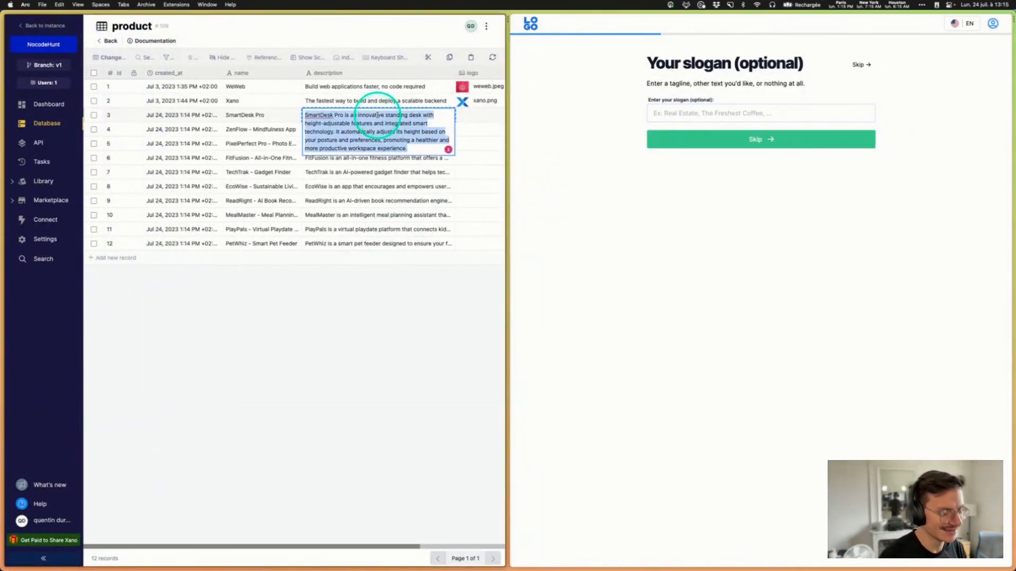
pyautogui.click(703, 113)
pyautogui.press('super+v')
pyautogui.click(743, 151)
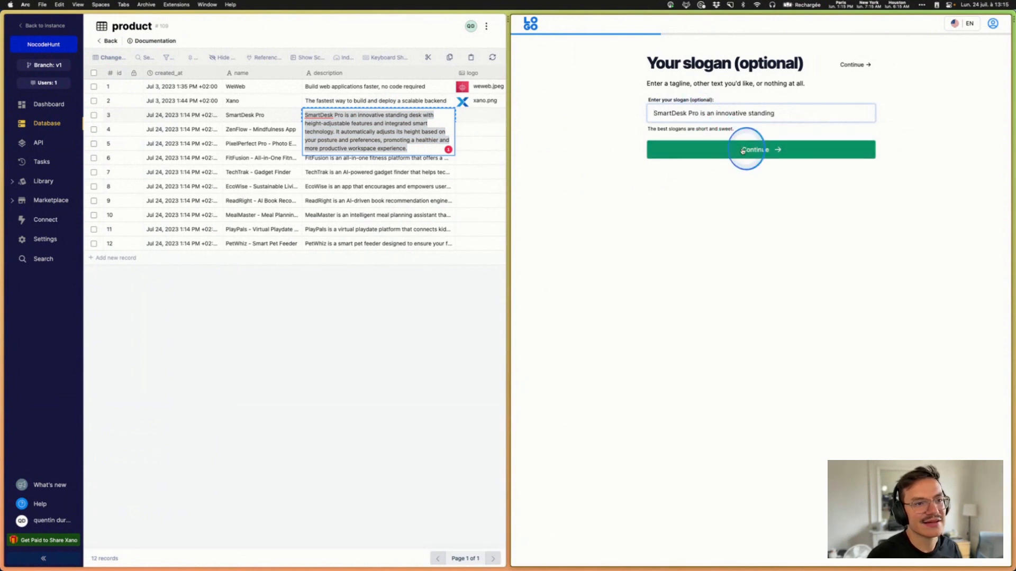
# Step: Skip the remaining optional questions, including color themes and logo type, to generate the SmartDesk Pro logos
pyautogui.click(733, 141)
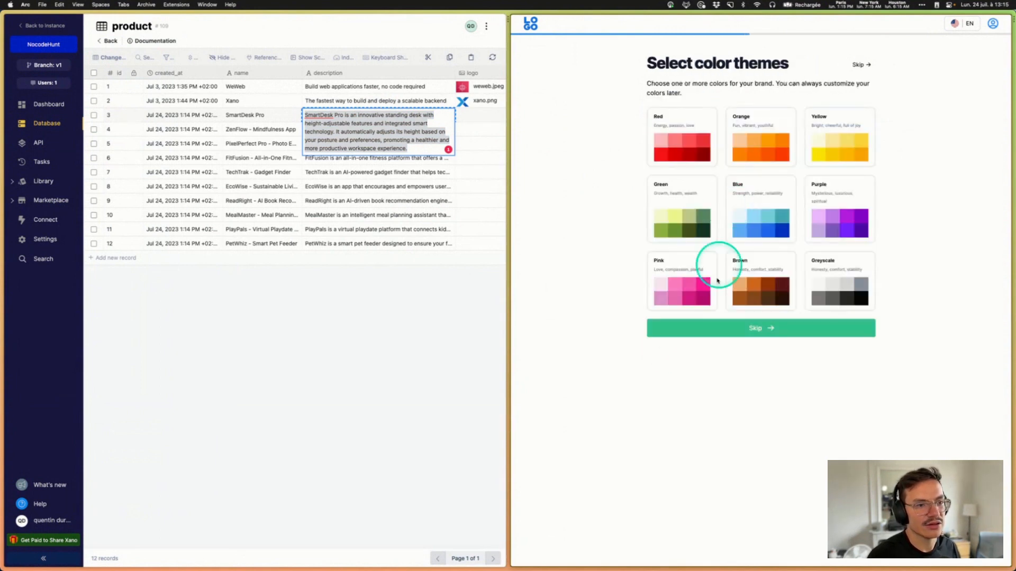
pyautogui.click(859, 64)
pyautogui.click(860, 64)
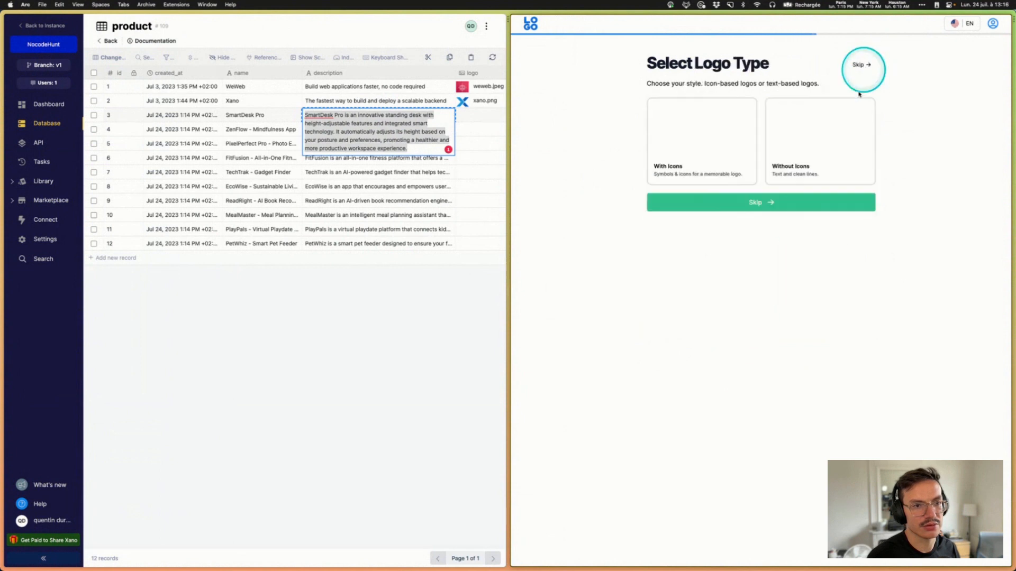
pyautogui.click(861, 64)
pyautogui.click(853, 65)
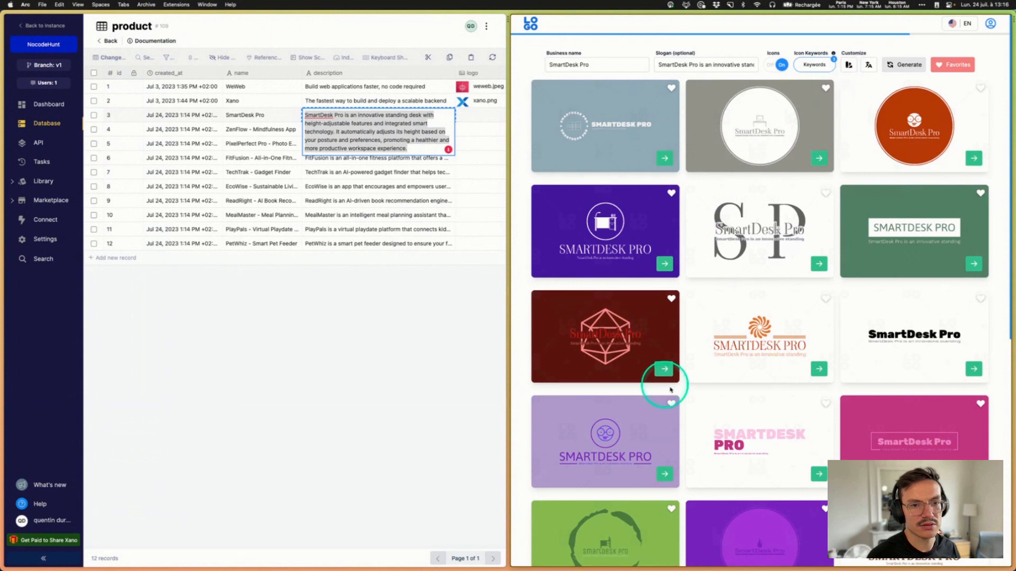
# Step: Leave the description cell in the product table and look through the generated SmartDesk Pro logo designs
pyautogui.click(344, 395)
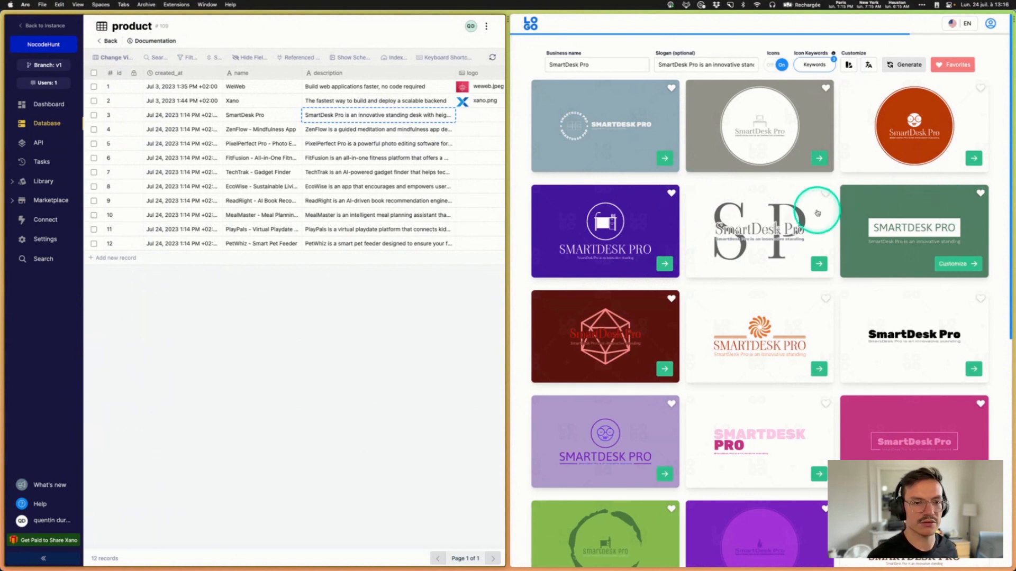
pyautogui.moveTo(759, 217)
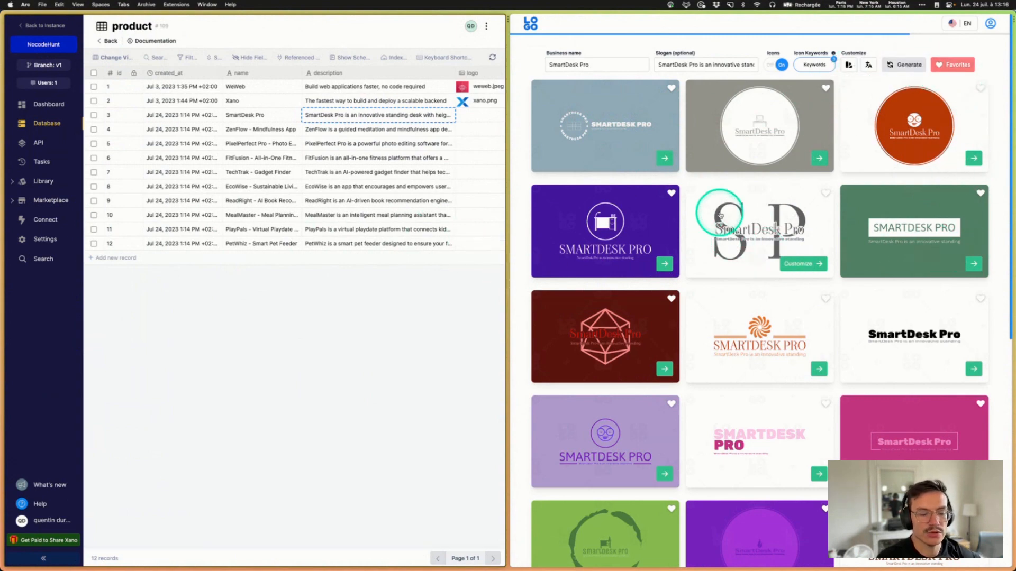
pyautogui.scroll(-4, 725, 239)
pyautogui.scroll(3, 728, 249)
pyautogui.scroll(-3, 728, 250)
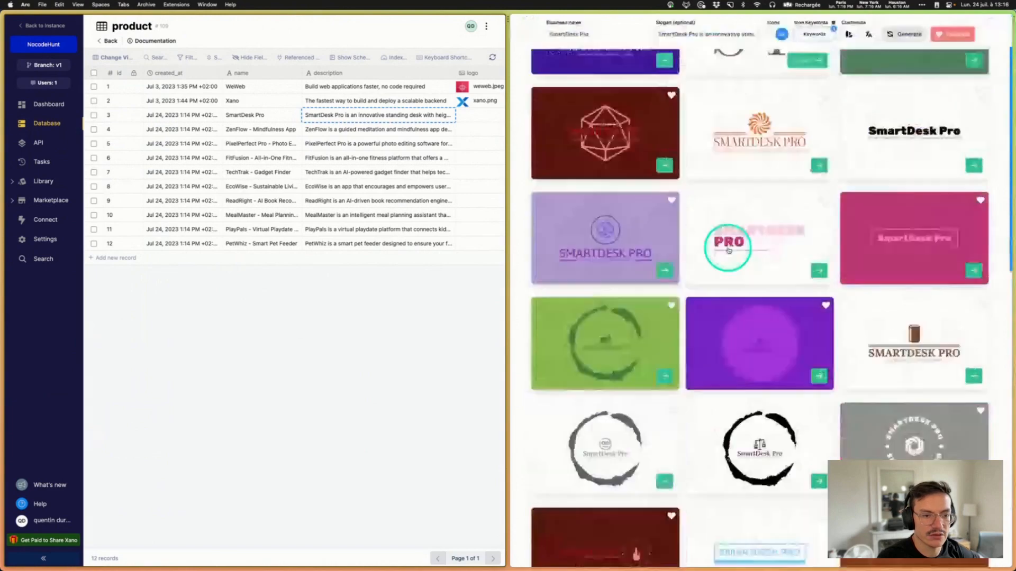
pyautogui.scroll(-6, 729, 250)
pyautogui.scroll(3, 729, 250)
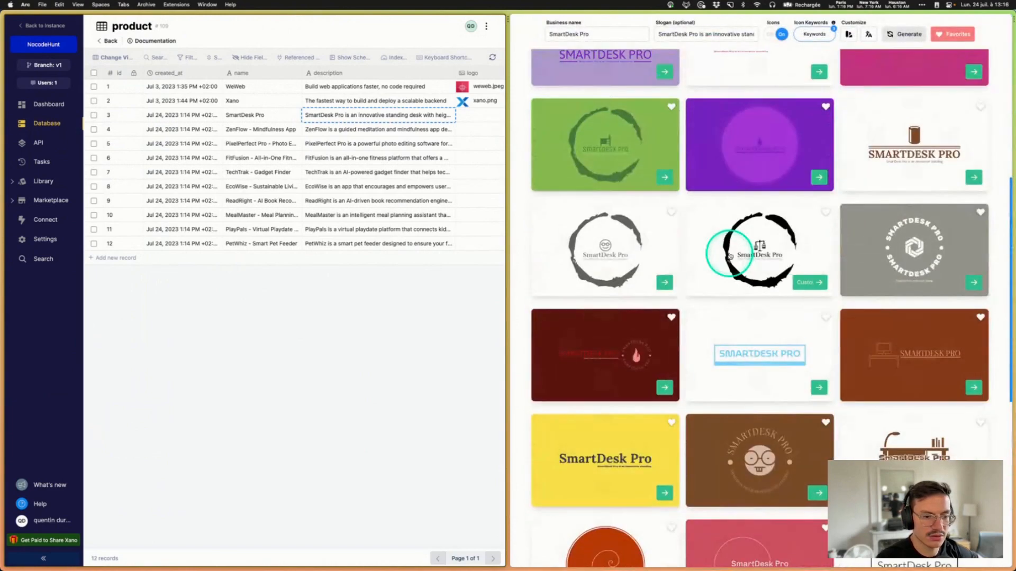
pyautogui.scroll(8, 730, 254)
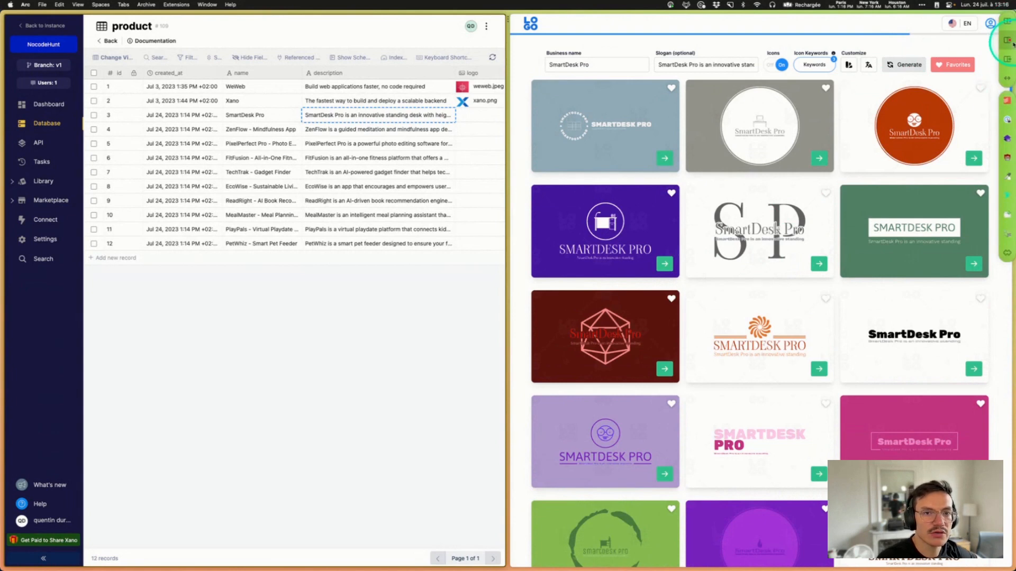
# Step: Close the logo maker pane beside the product table and bring back the browser sidebar
pyautogui.click(1012, 44)
pyautogui.moveTo(2, 308)
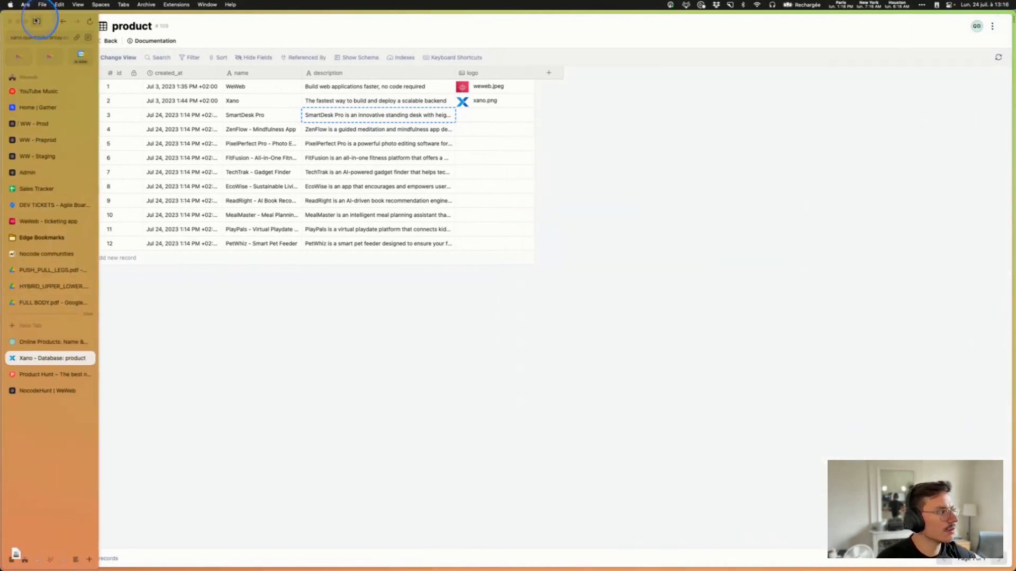
pyautogui.click(36, 21)
# Step: Search the web for "mockaroo" in a new tab and look through the Mockaroo data generator site
pyautogui.click(32, 324)
pyautogui.write('mockaroo')
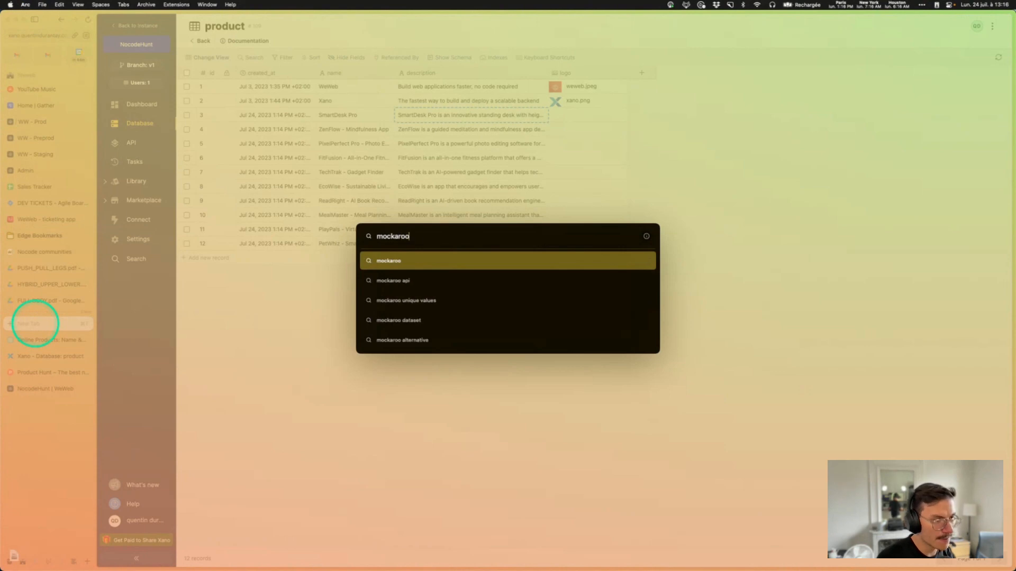
pyautogui.press('Return')
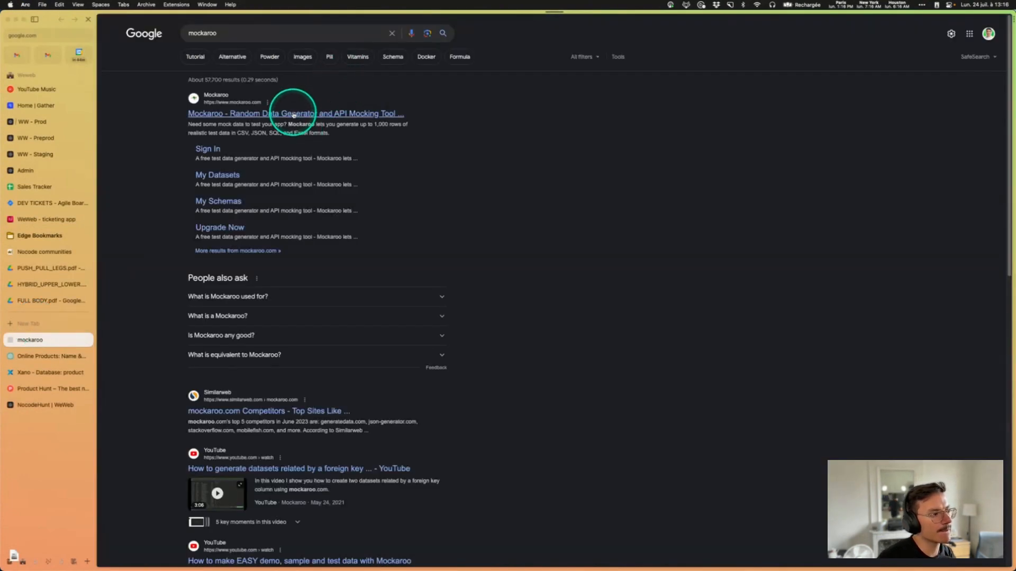
pyautogui.click(294, 114)
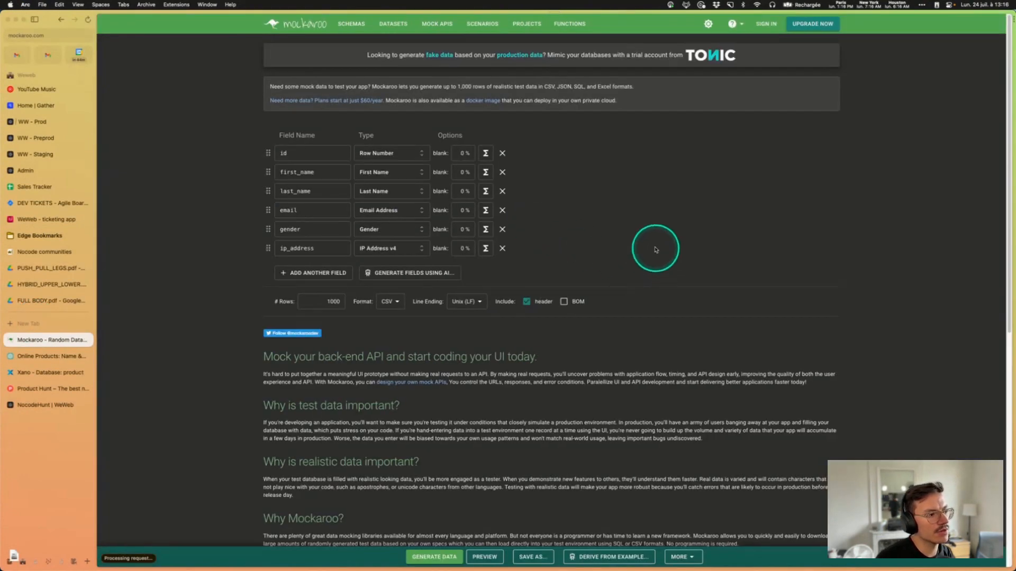
pyautogui.scroll(-3, 653, 244)
pyautogui.scroll(-5, 648, 240)
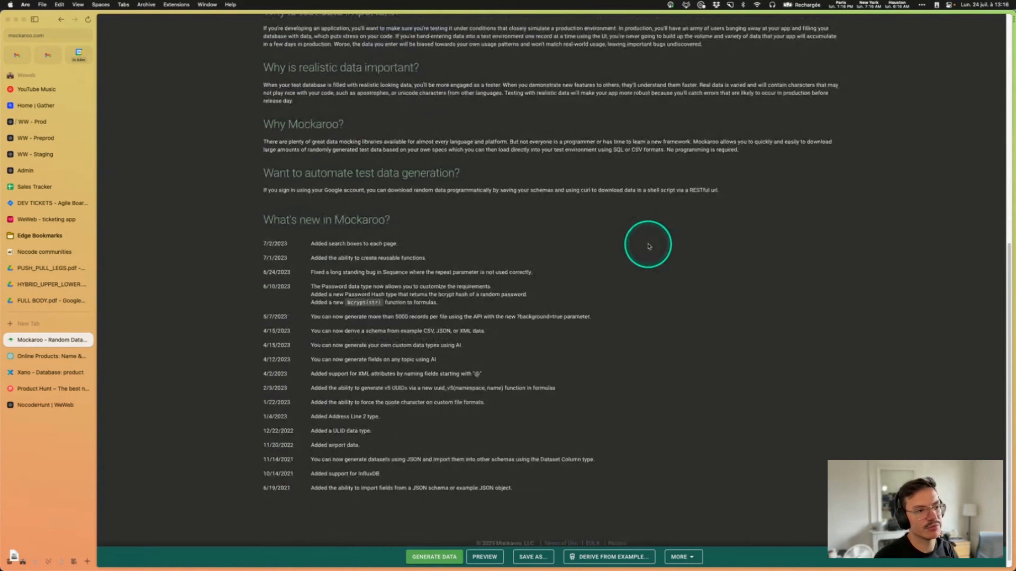
pyautogui.scroll(15, 649, 246)
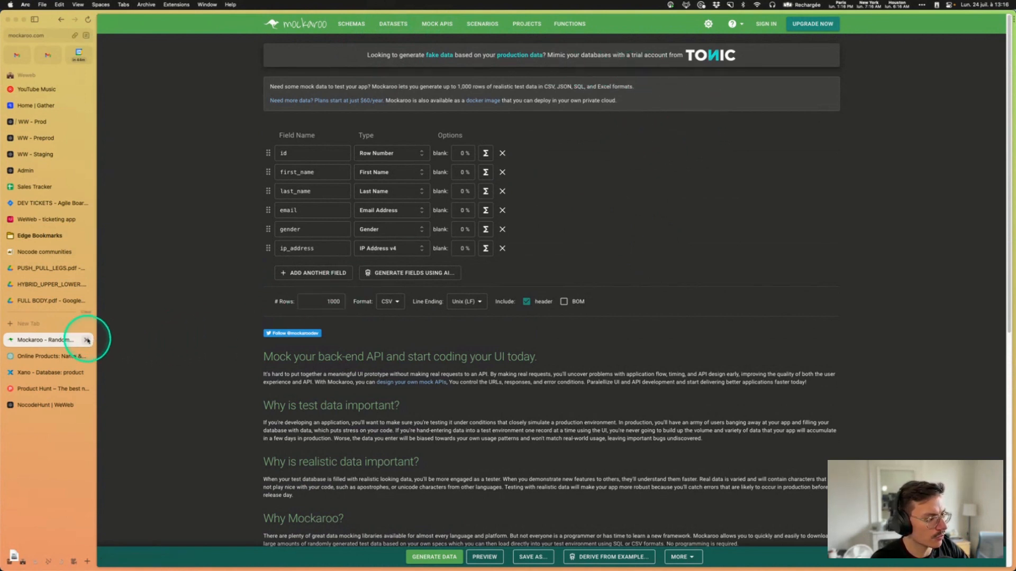
# Step: Return to Google and search for "startup logo" to look at example logo images
pyautogui.click(58, 20)
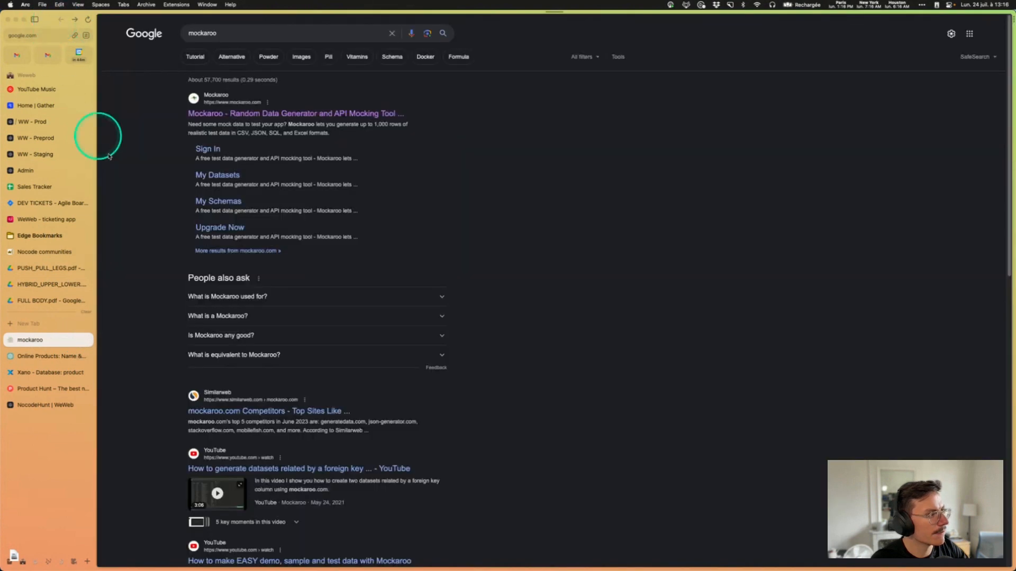
pyautogui.moveTo(224, 32); pyautogui.dragTo(182, 39)
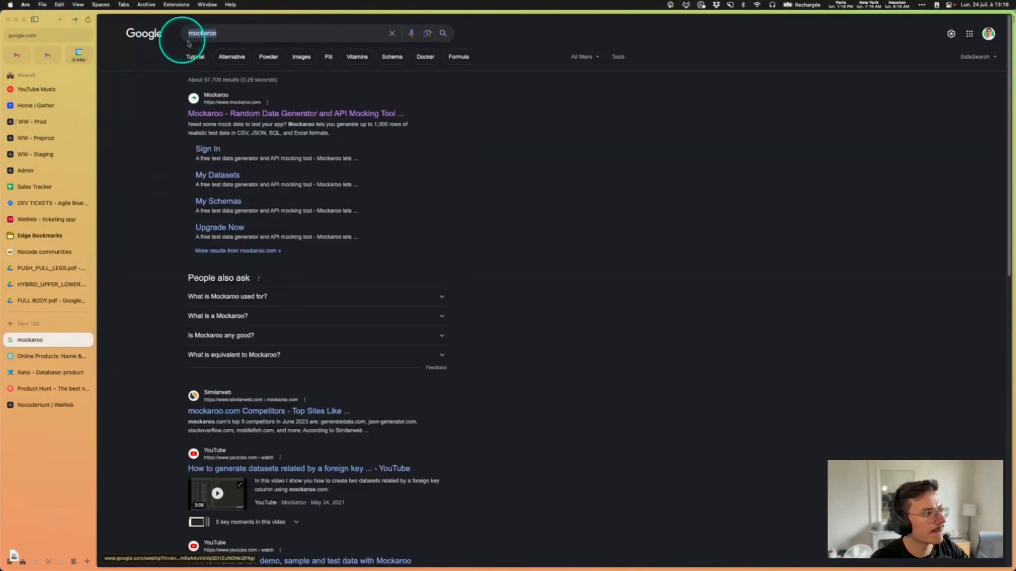
pyautogui.write('startup logo')
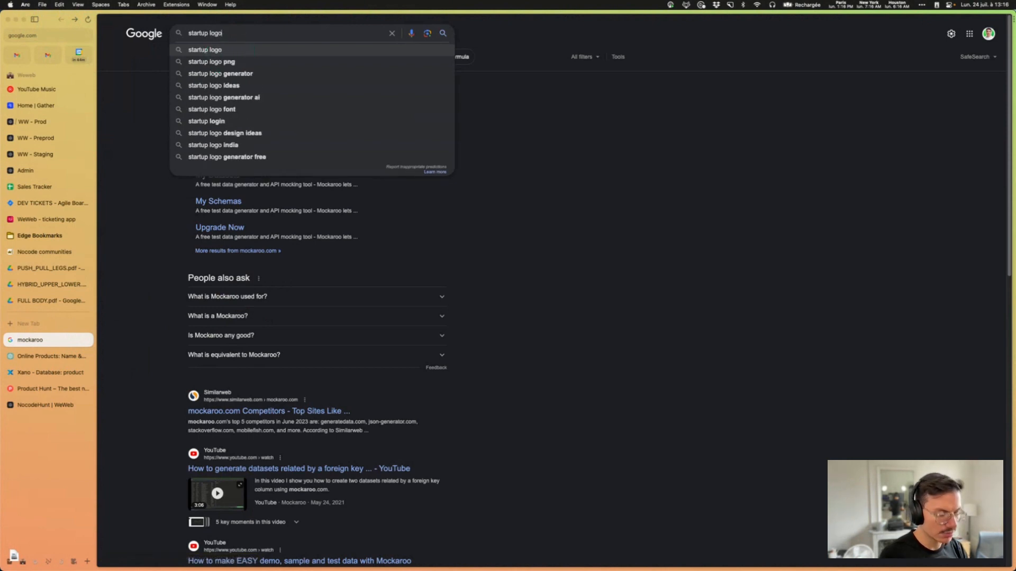
pyautogui.press('Return')
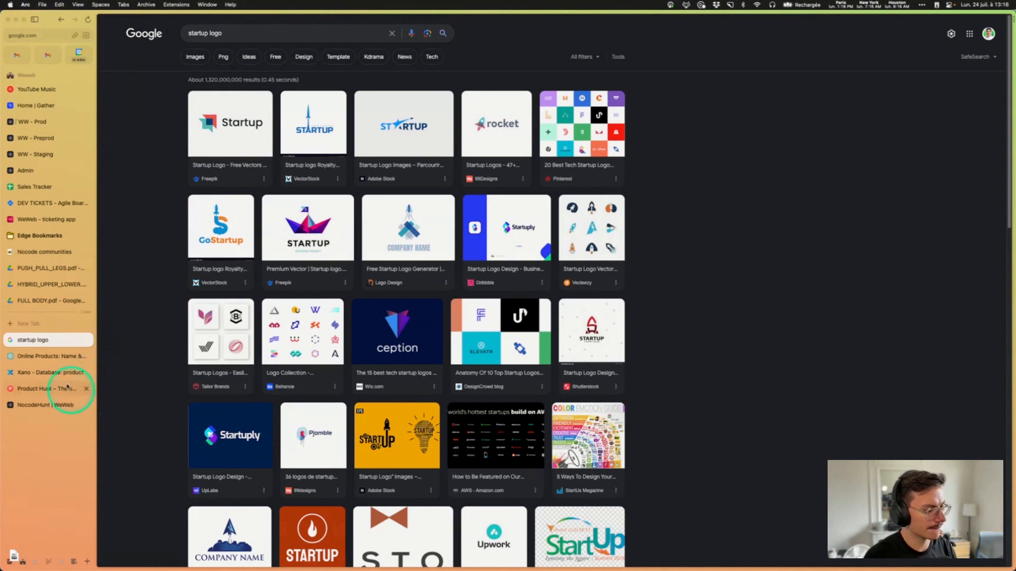
pyautogui.click(33, 358)
pyautogui.click(51, 342)
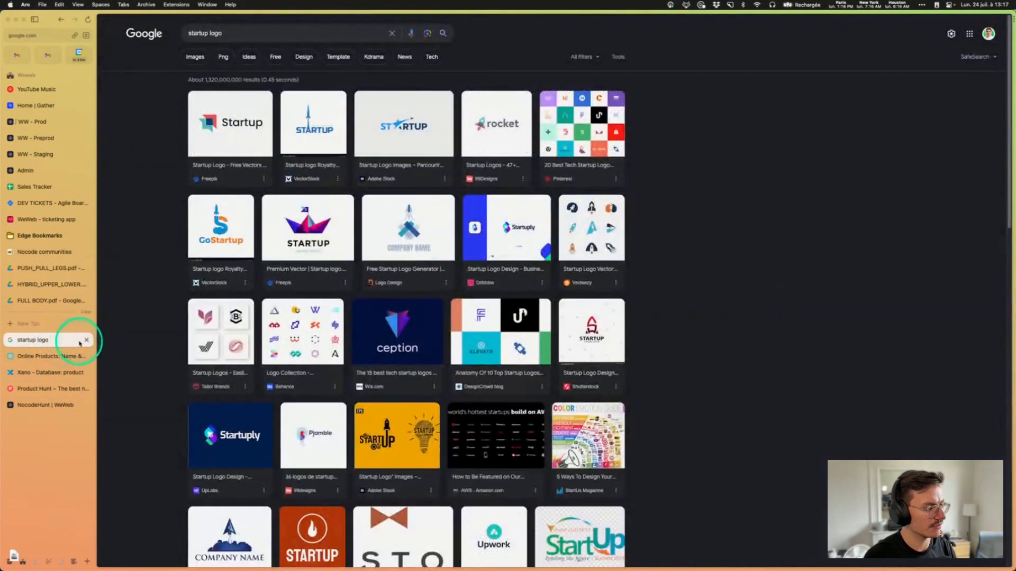
# Step: Go back to the earlier Google results and search for "fake startup logo generator" instead
pyautogui.click(63, 20)
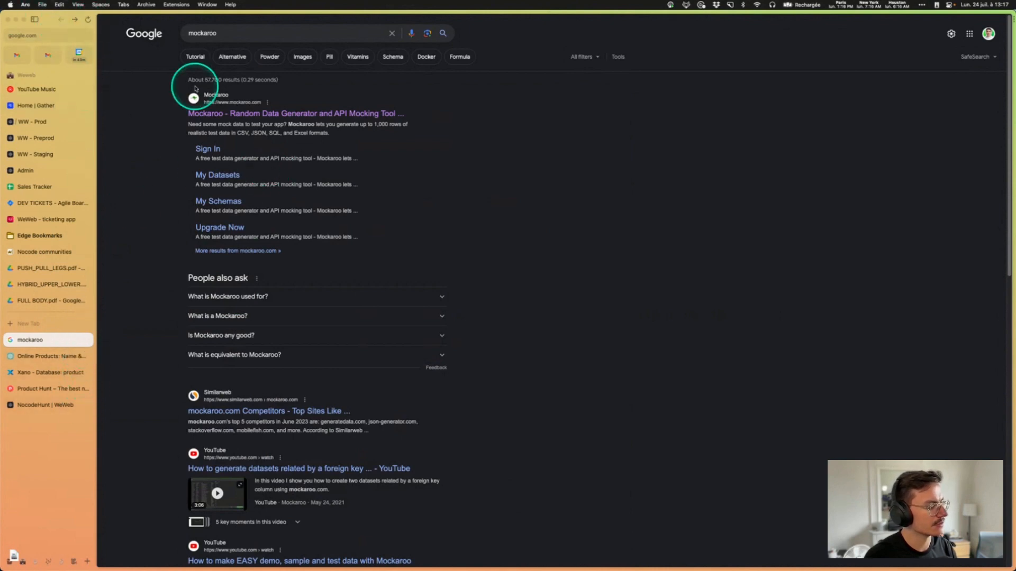
pyautogui.doubleClick(233, 32)
pyautogui.write('fak')
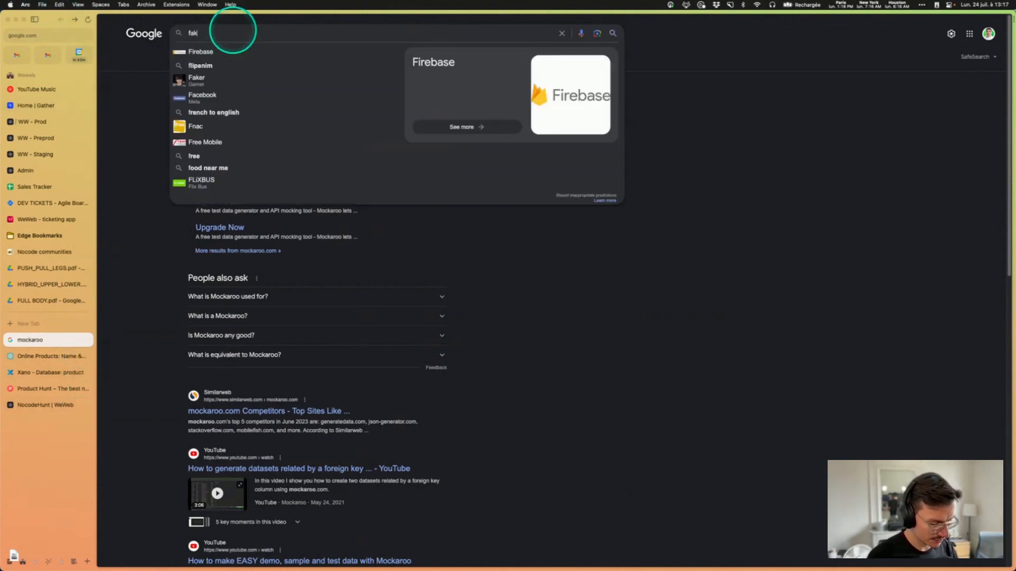
pyautogui.write('e startup logo generator')
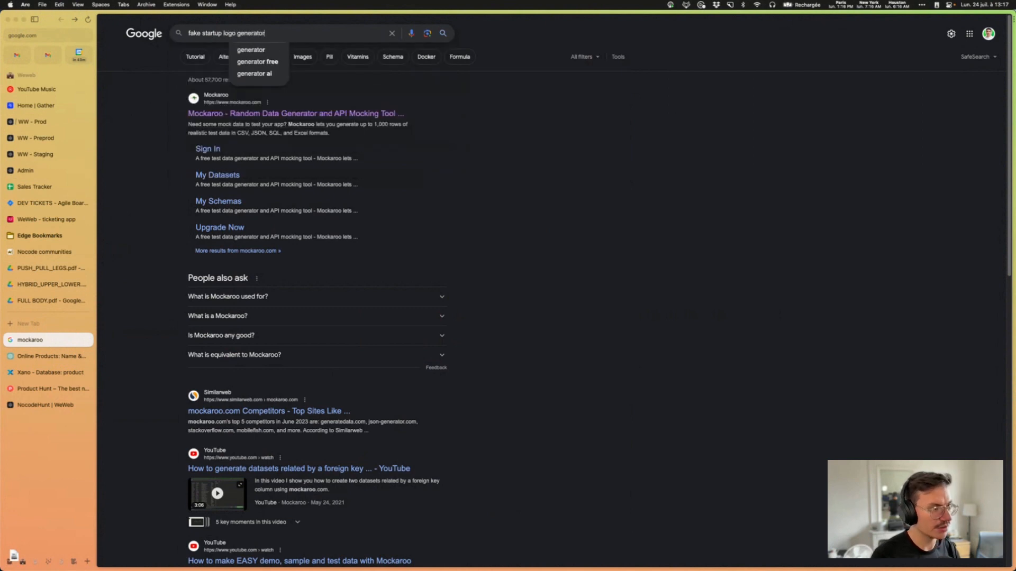
pyautogui.press('Return')
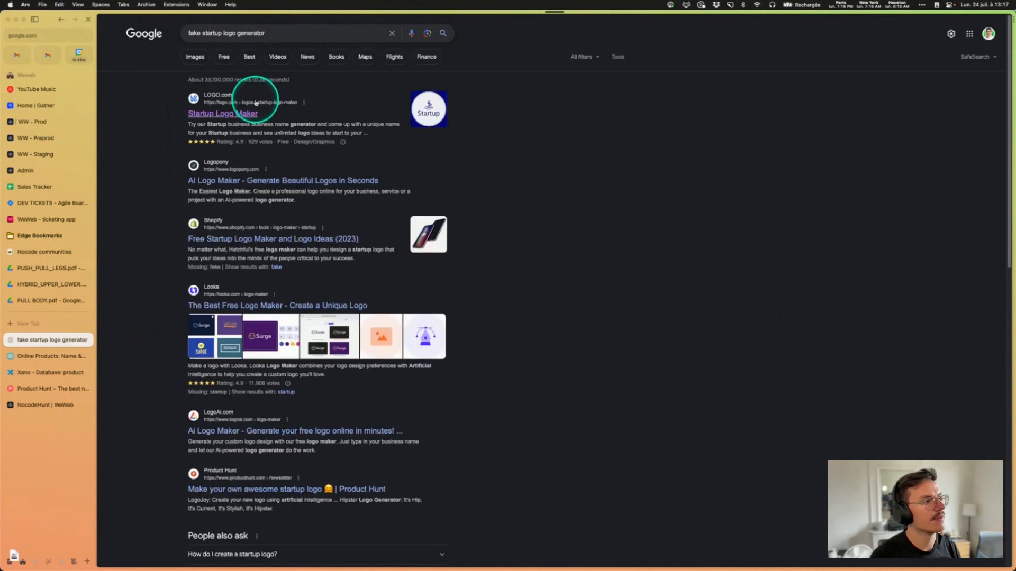
# Step: Check LOGO.com's Startup Logo Maker page, then open Logopony's AI Logo Maker from the search results
pyautogui.click(223, 116)
pyautogui.click(60, 19)
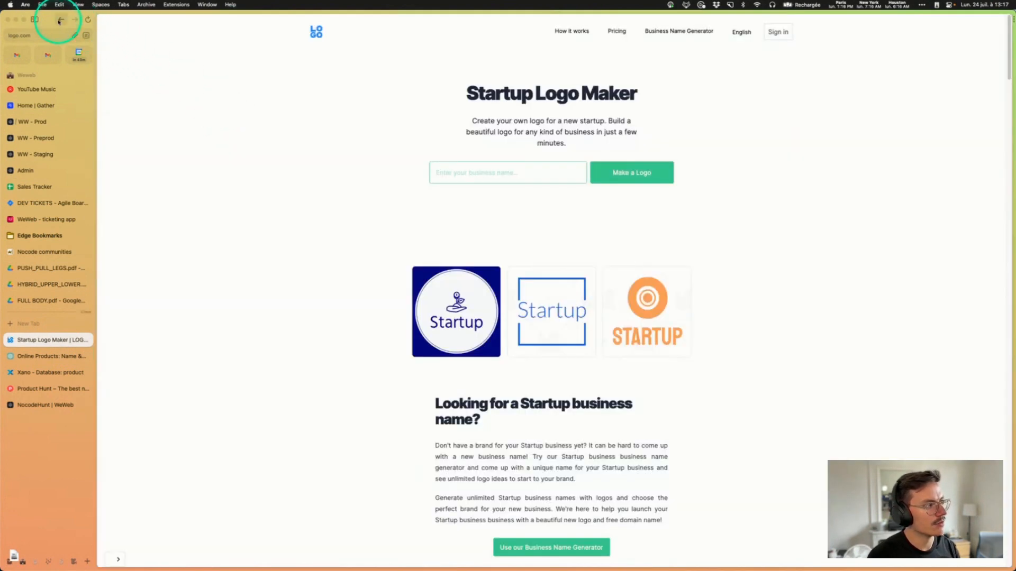
pyautogui.click(252, 181)
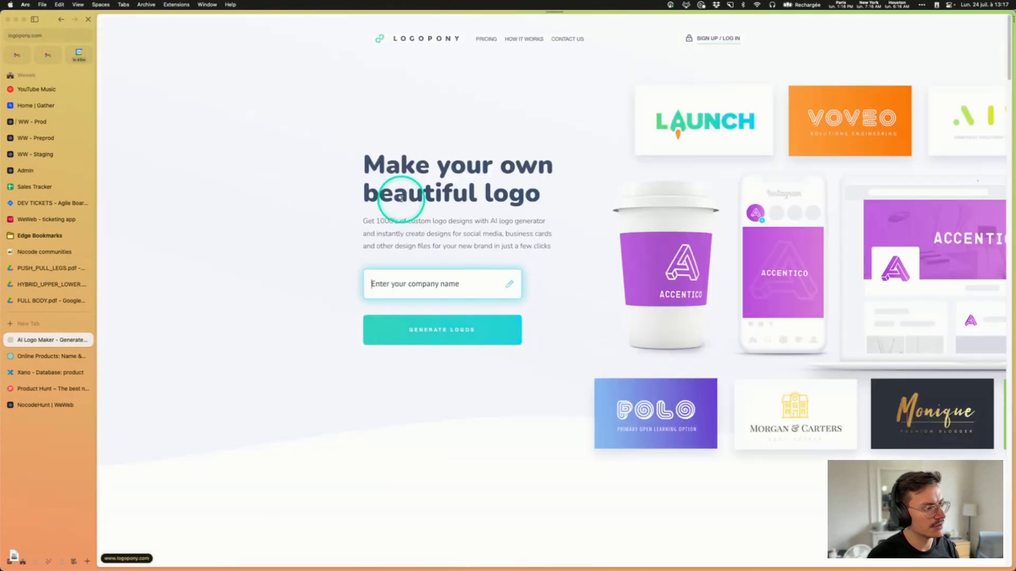
# Step: Show the Xano product table and the Logopony page side by side, with the browser sidebar hidden
pyautogui.click(28, 379)
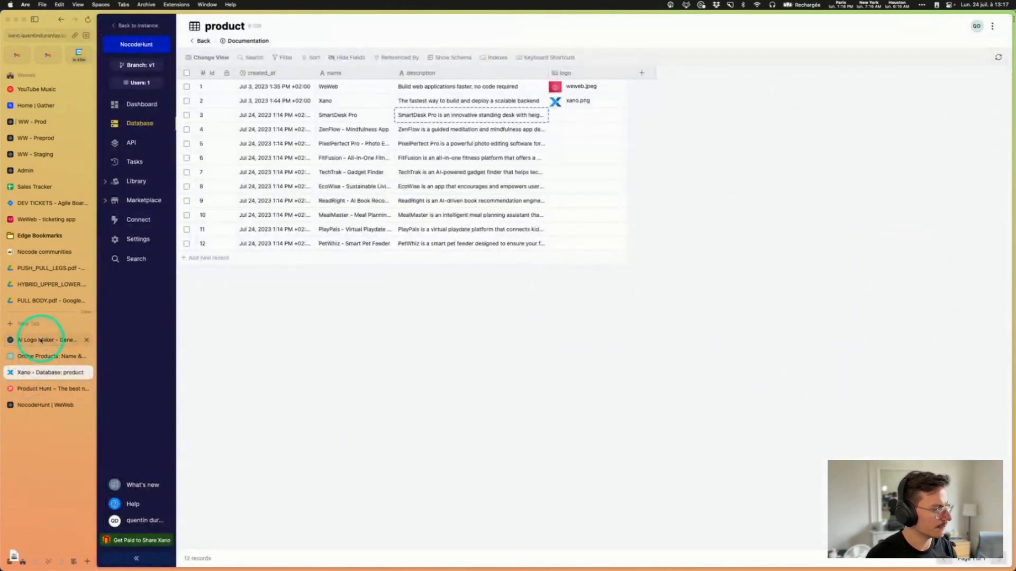
pyautogui.moveTo(40, 342); pyautogui.dragTo(867, 311)
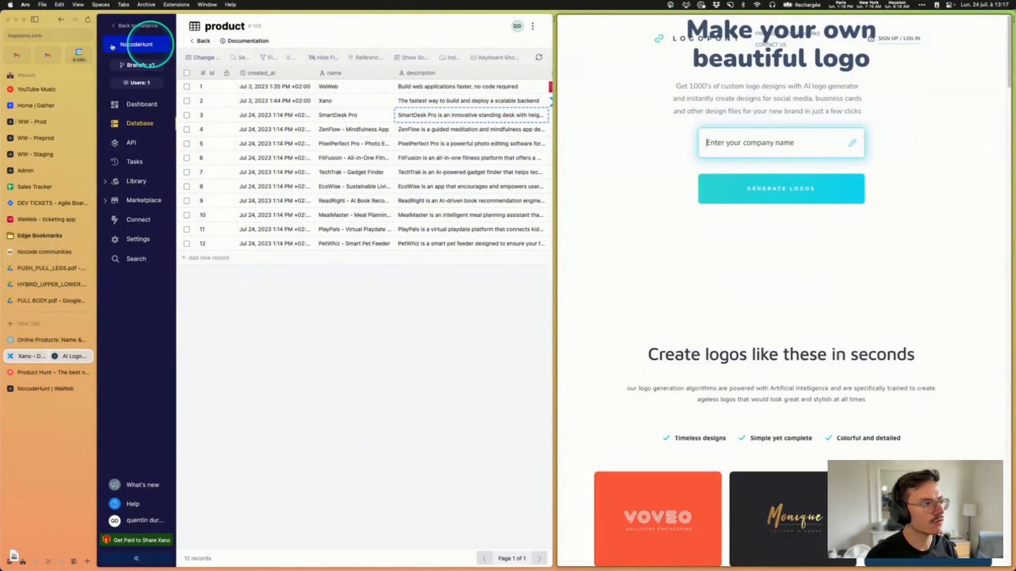
pyautogui.click(35, 20)
pyautogui.click(637, 184)
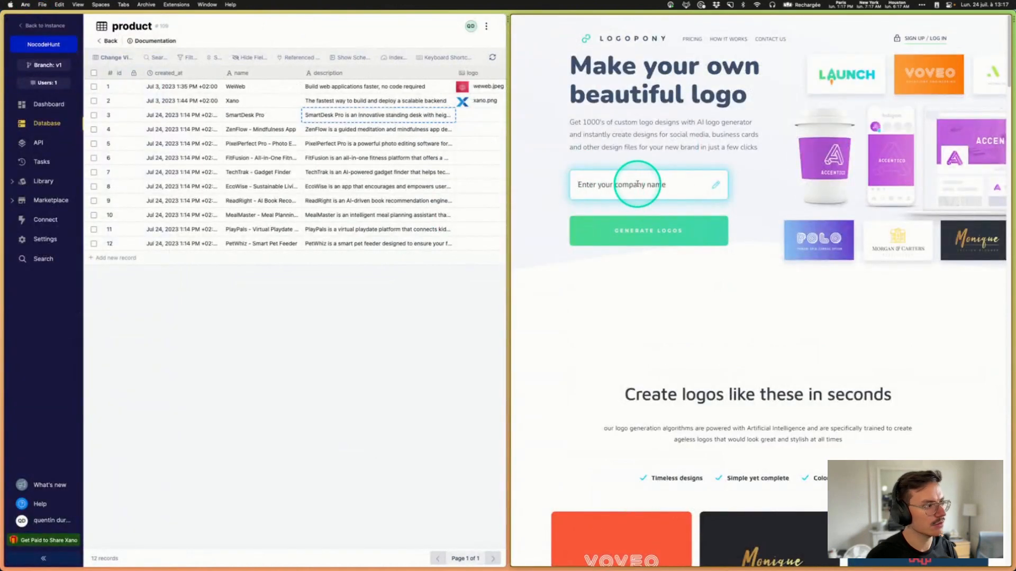
# Step: Copy the name SmartDesk Pro from the product table into Logopony's company name and start generating logos
pyautogui.click(268, 118)
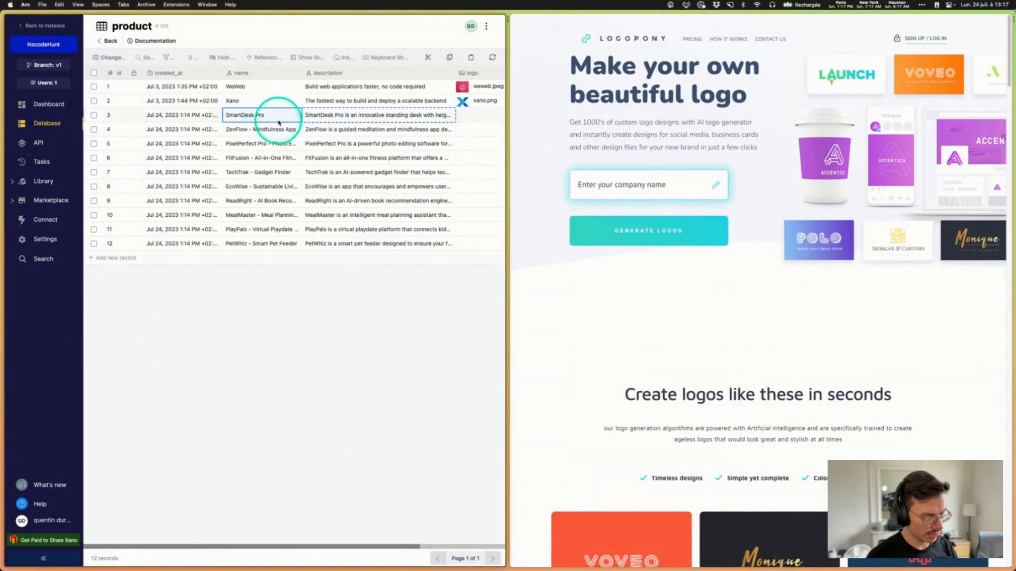
pyautogui.press('super+c')
pyautogui.click(601, 177)
pyautogui.press('super+v')
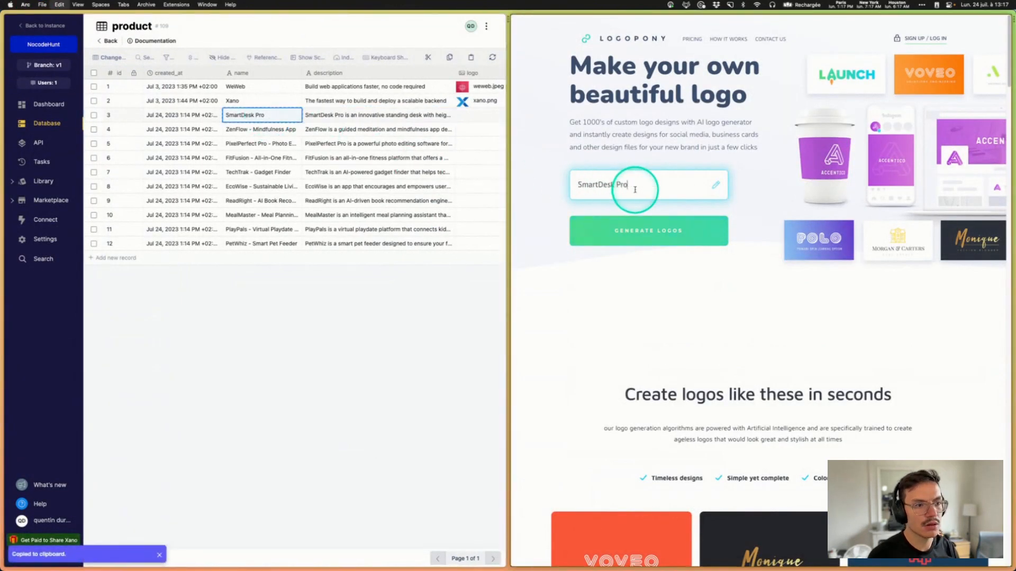
pyautogui.click(648, 238)
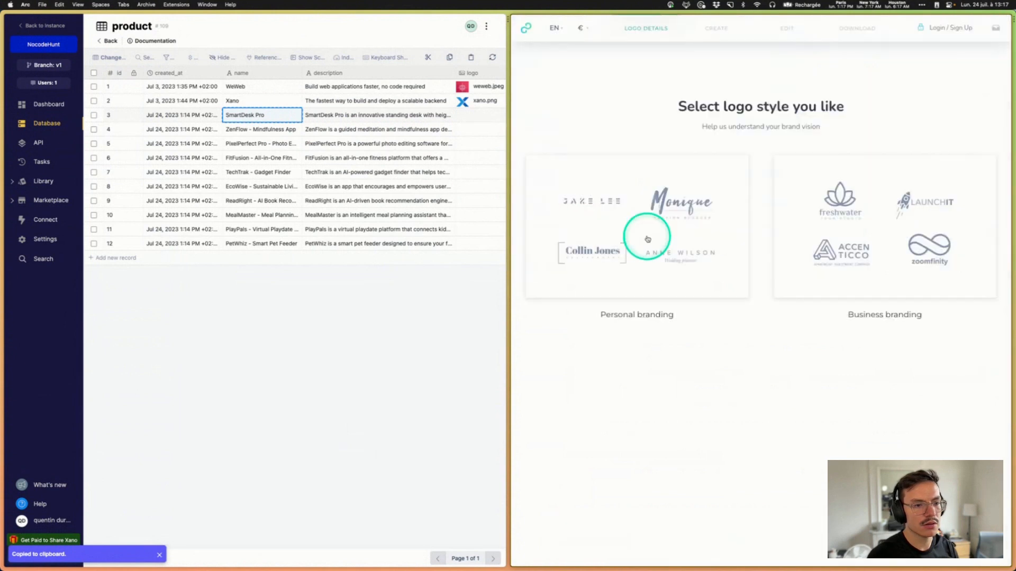
# Step: Generate SmartDesk Pro logos with business branding, technology icons and the orange gradient color, and take the black hexagon design to its download plans
pyautogui.click(866, 282)
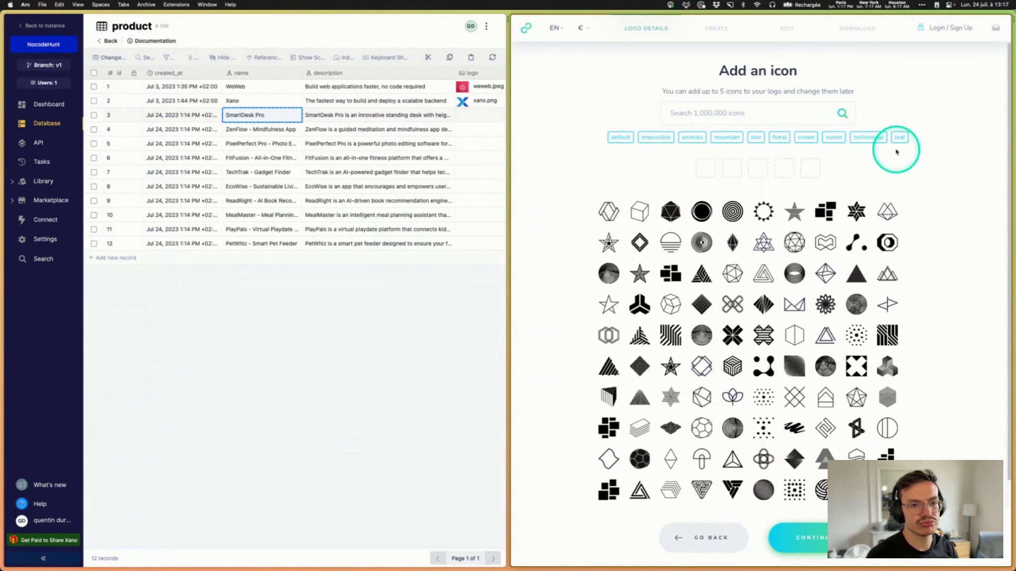
pyautogui.click(868, 137)
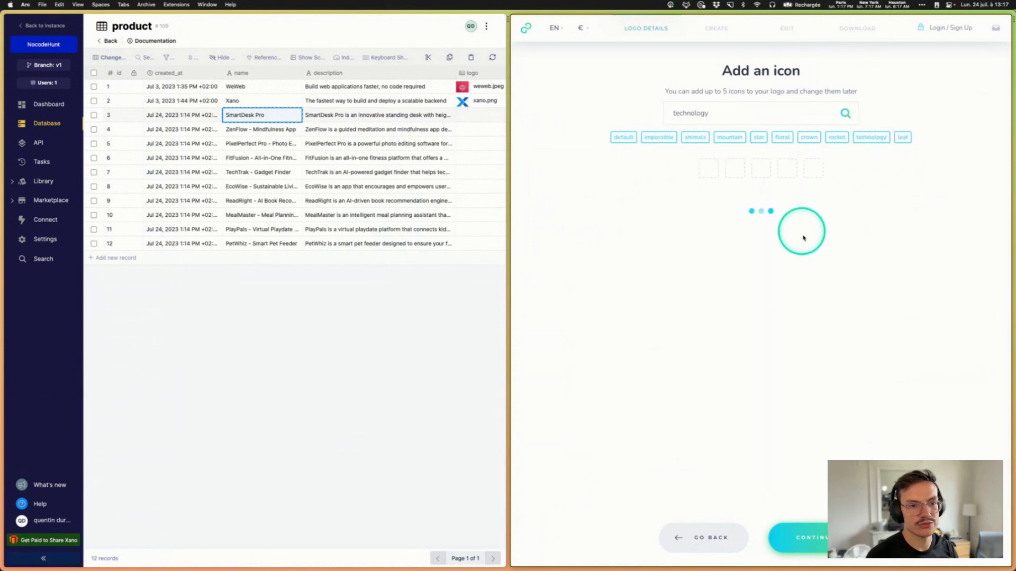
pyautogui.click(819, 545)
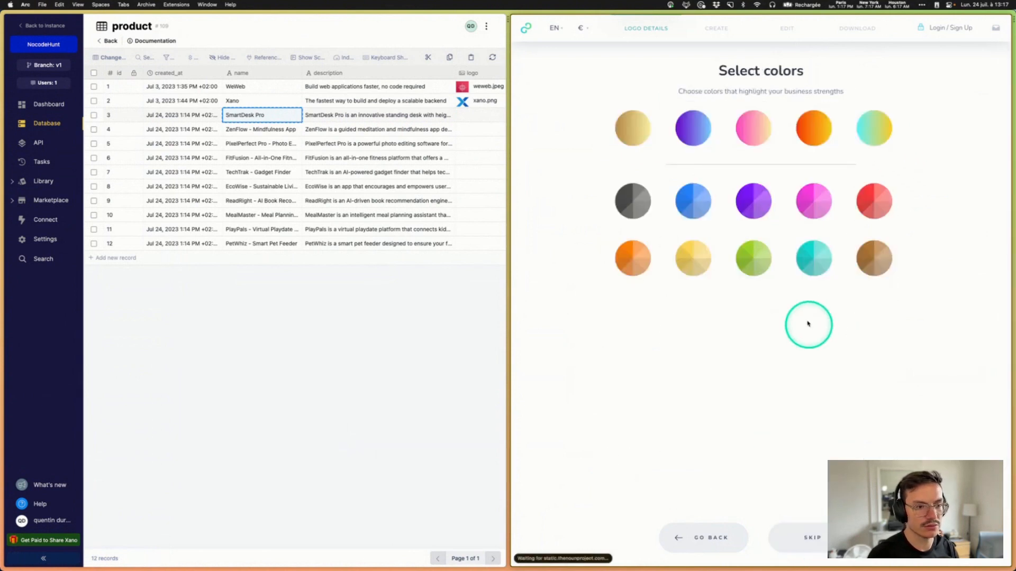
pyautogui.click(823, 137)
pyautogui.click(838, 545)
pyautogui.click(758, 286)
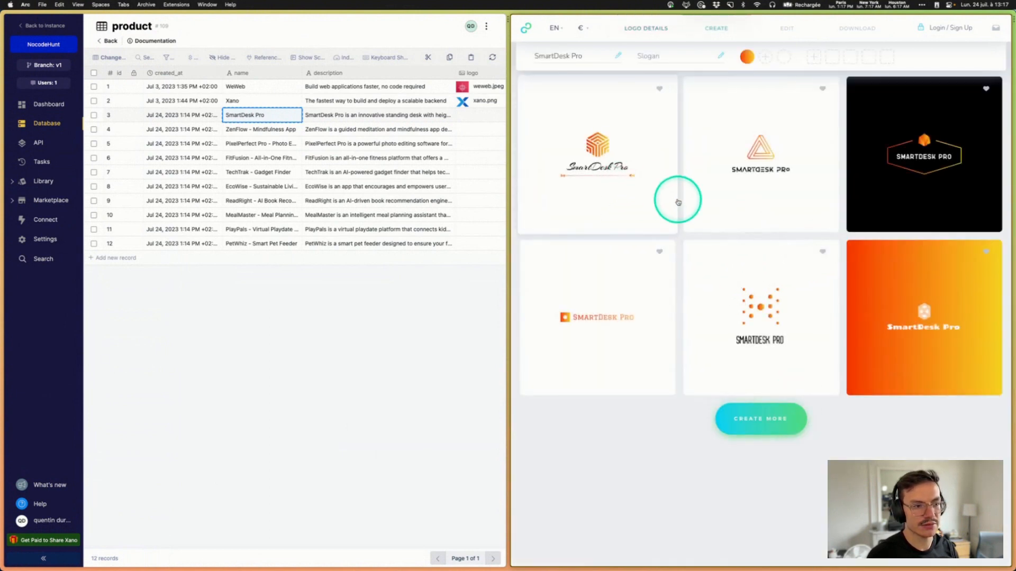
pyautogui.click(901, 176)
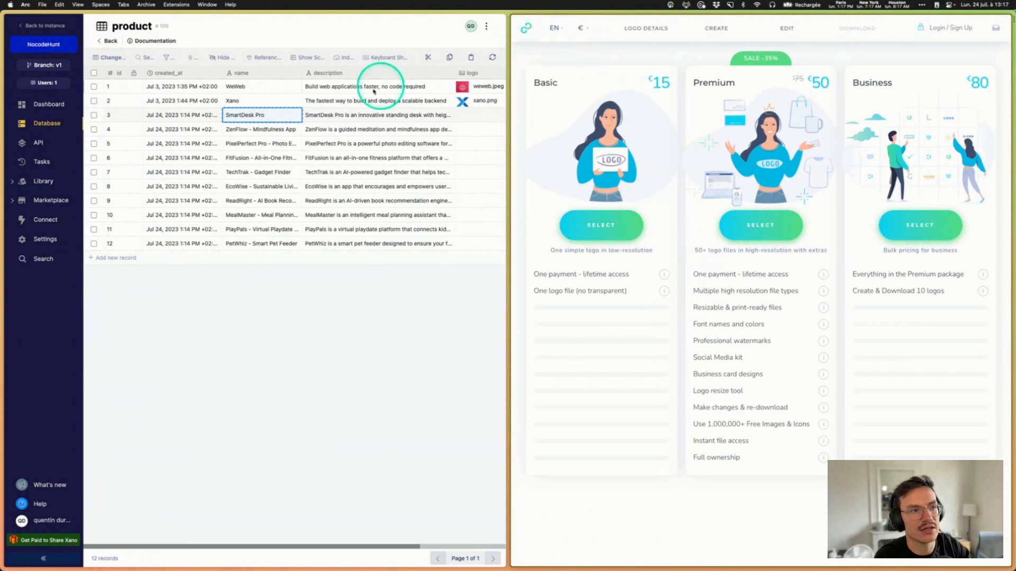
# Step: Leave Logopony and return to the Google results for "fake startup logo generator"
pyautogui.moveTo(1, 201)
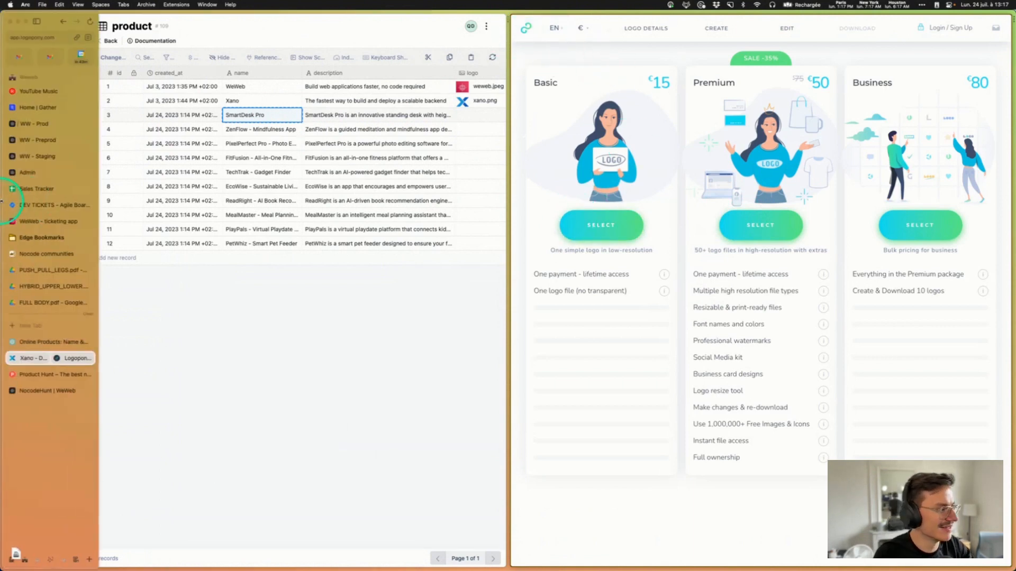
pyautogui.click(61, 22)
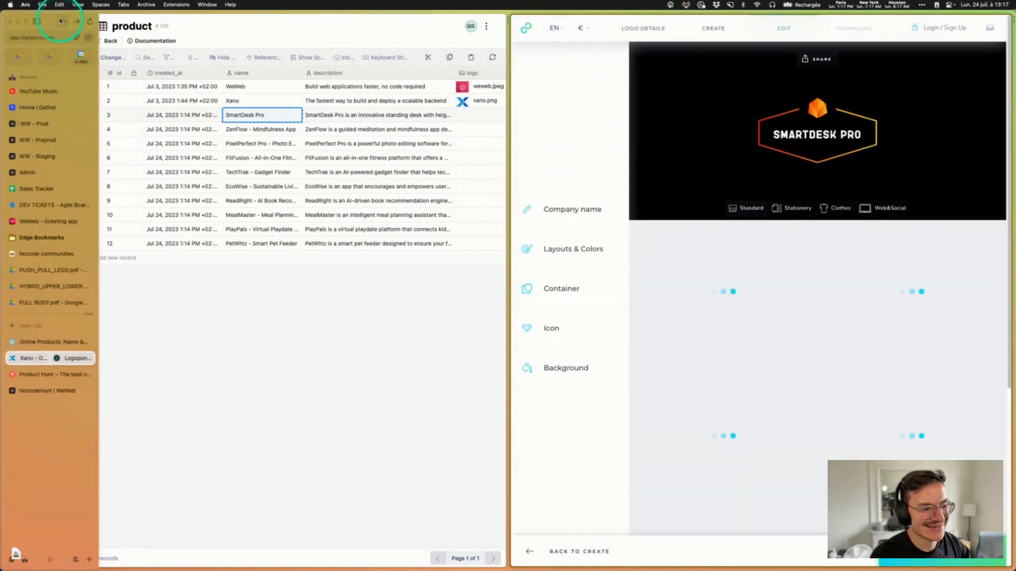
pyautogui.click(61, 21)
pyautogui.click(61, 22)
pyautogui.click(62, 21)
pyautogui.click(61, 21)
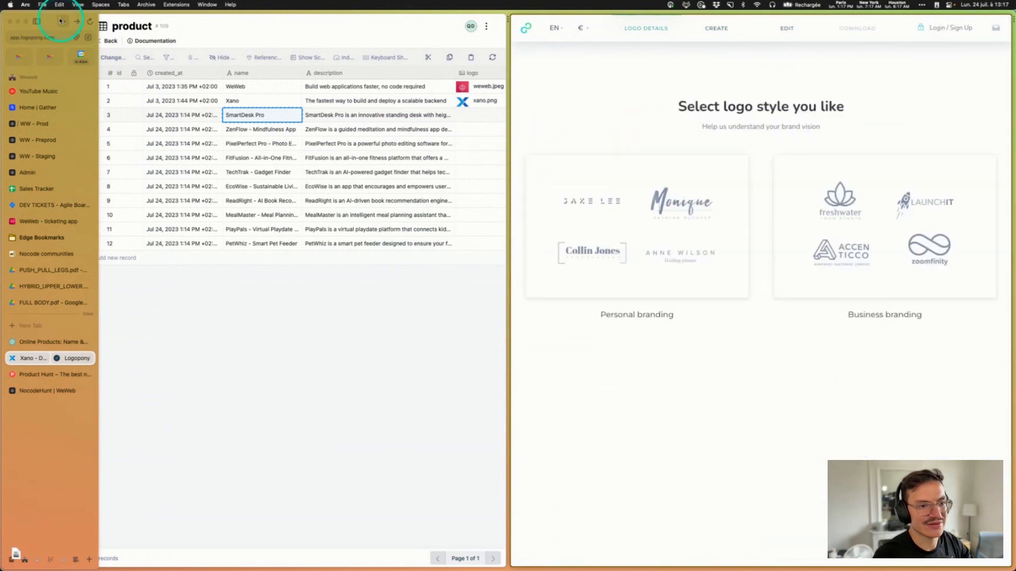
pyautogui.click(61, 21)
pyautogui.click(61, 21)
pyautogui.click(61, 21)
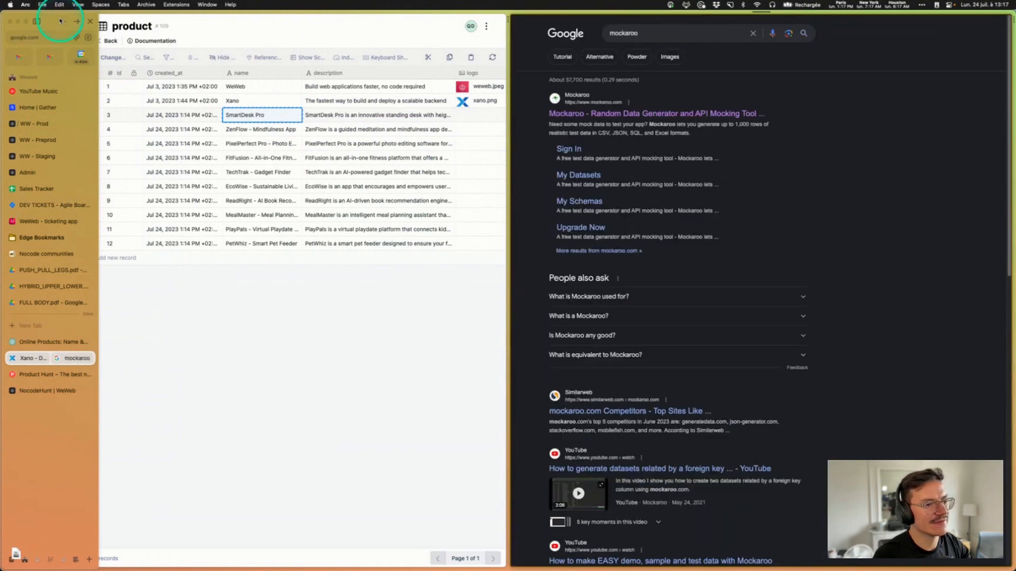
pyautogui.click(75, 23)
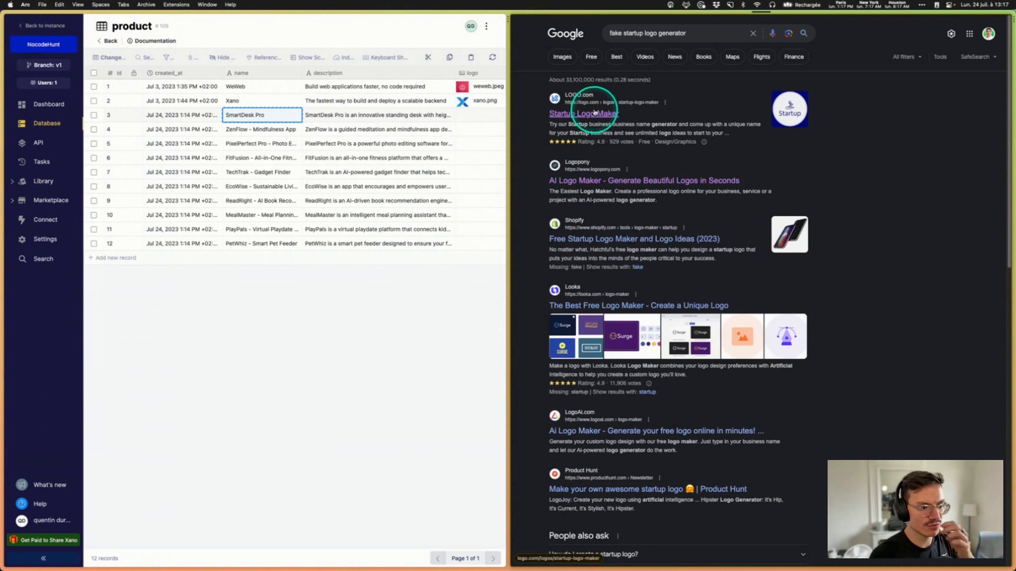
# Step: Open LOGO.com's Startup Logo Maker from the results and submit SmartDesk Pro as the business name
pyautogui.click(596, 112)
pyautogui.click(719, 169)
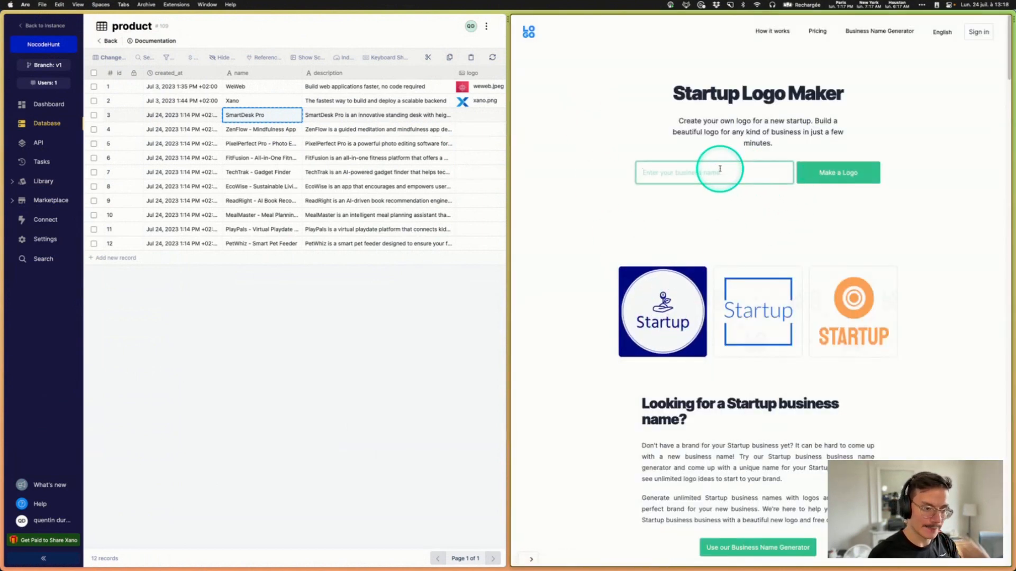
pyautogui.press('super+v')
pyautogui.click(839, 172)
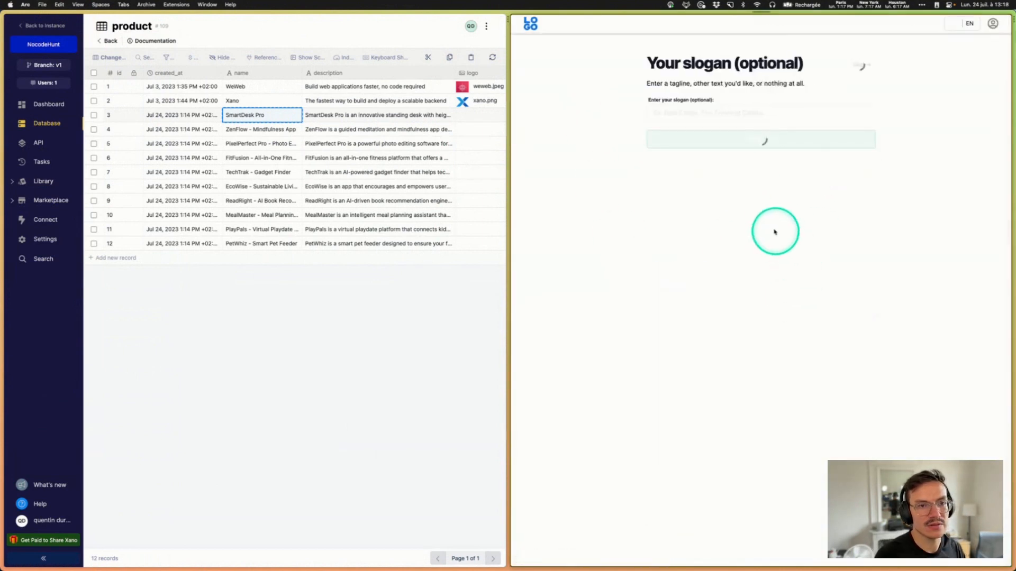
# Step: Skip the slogan, color theme and logo type choices, and generate SmartDesk Pro logos with the keywords smart, desk and pro
pyautogui.click(751, 142)
pyautogui.click(759, 141)
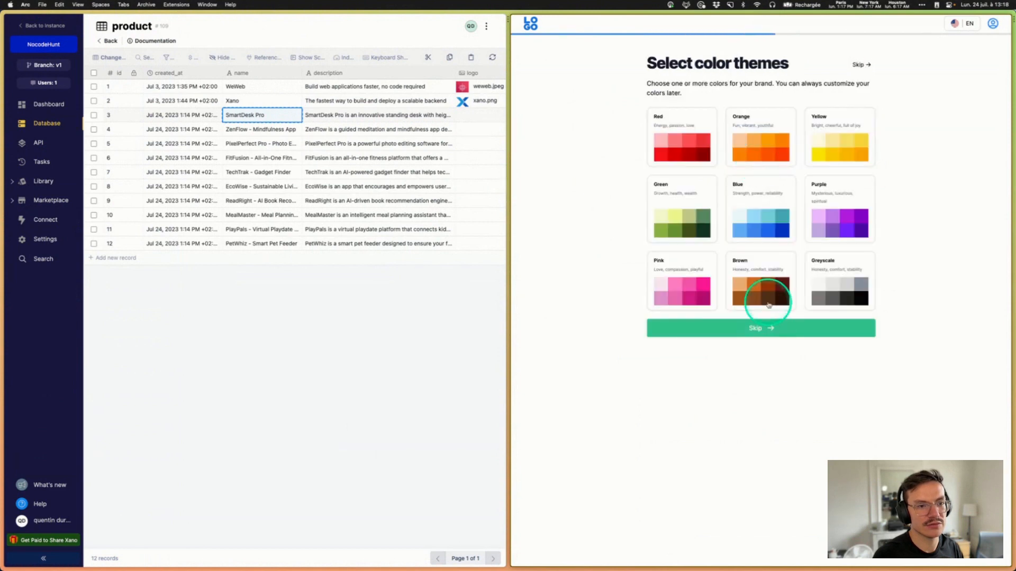
pyautogui.click(762, 329)
pyautogui.click(757, 281)
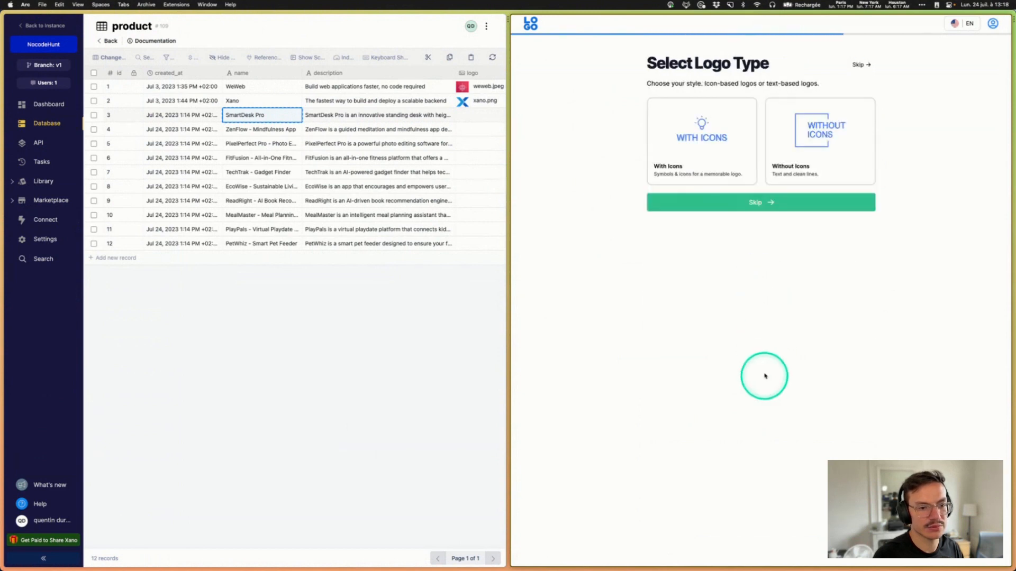
pyautogui.click(758, 206)
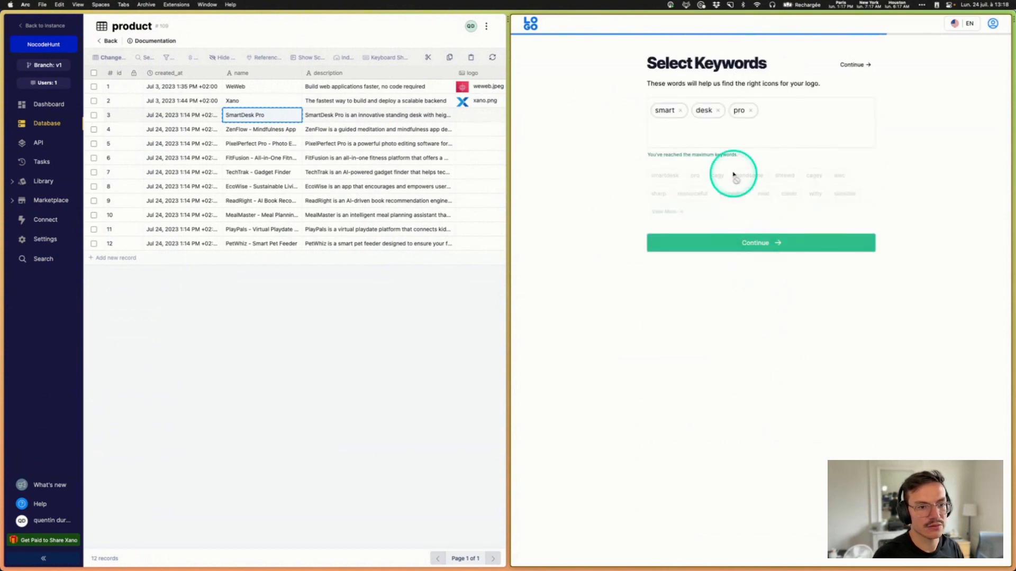
pyautogui.click(759, 241)
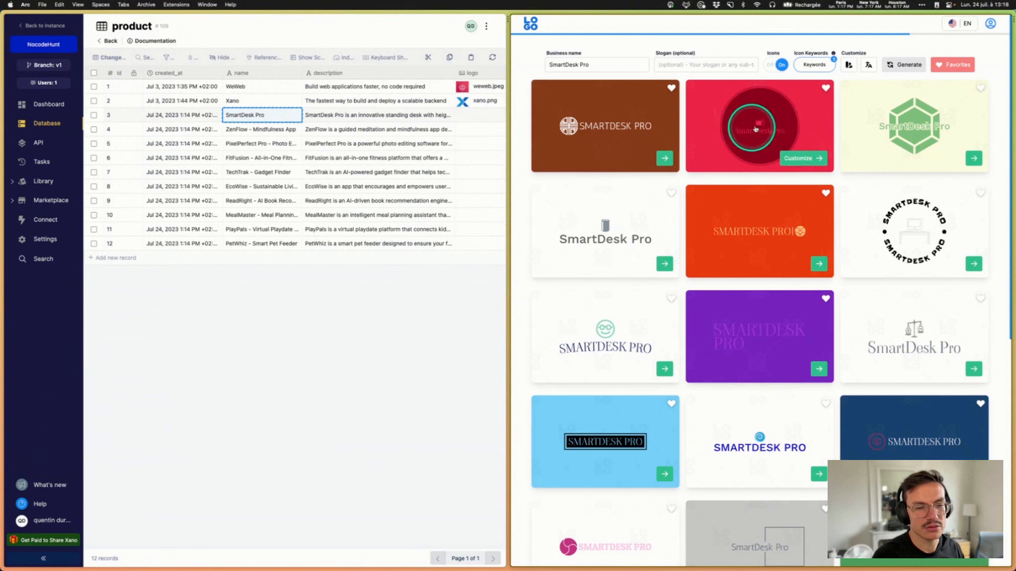
# Step: Open the circular SmartDesk Pro logo with the desk icon for customizing and apply the red and orange color palette
pyautogui.click(890, 237)
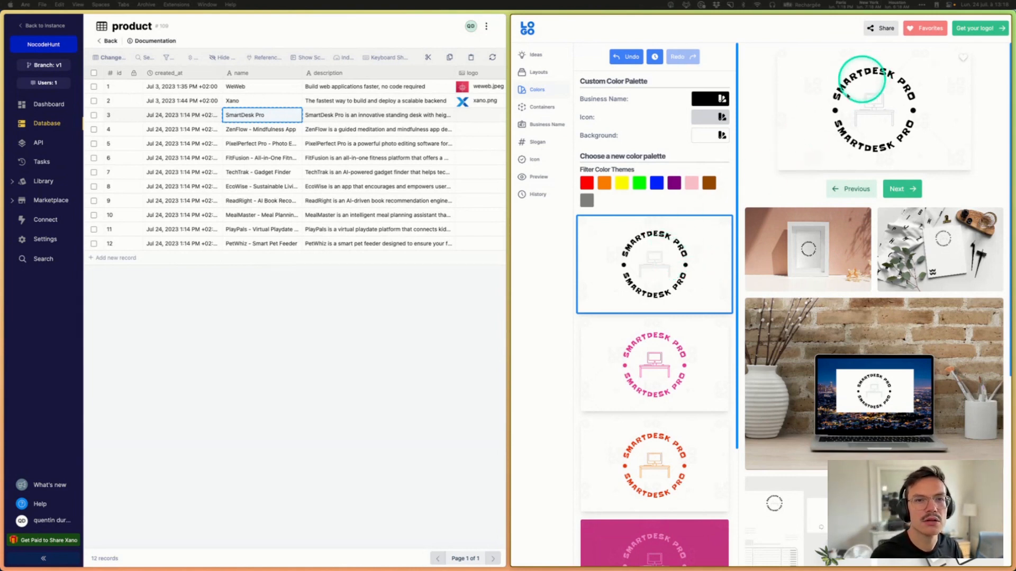
pyautogui.scroll(-3, 682, 294)
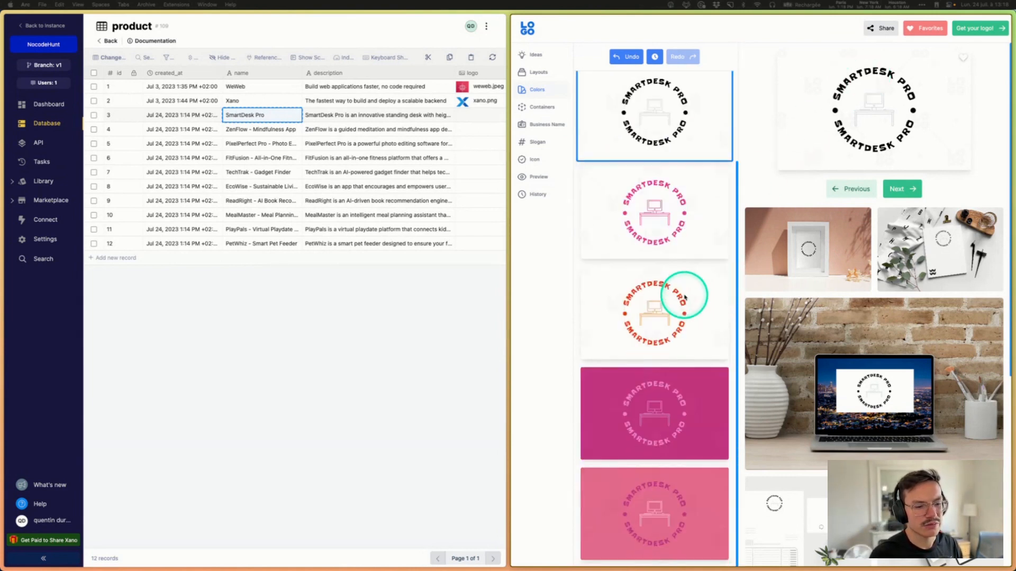
pyautogui.scroll(-5, 685, 296)
pyautogui.scroll(8, 682, 298)
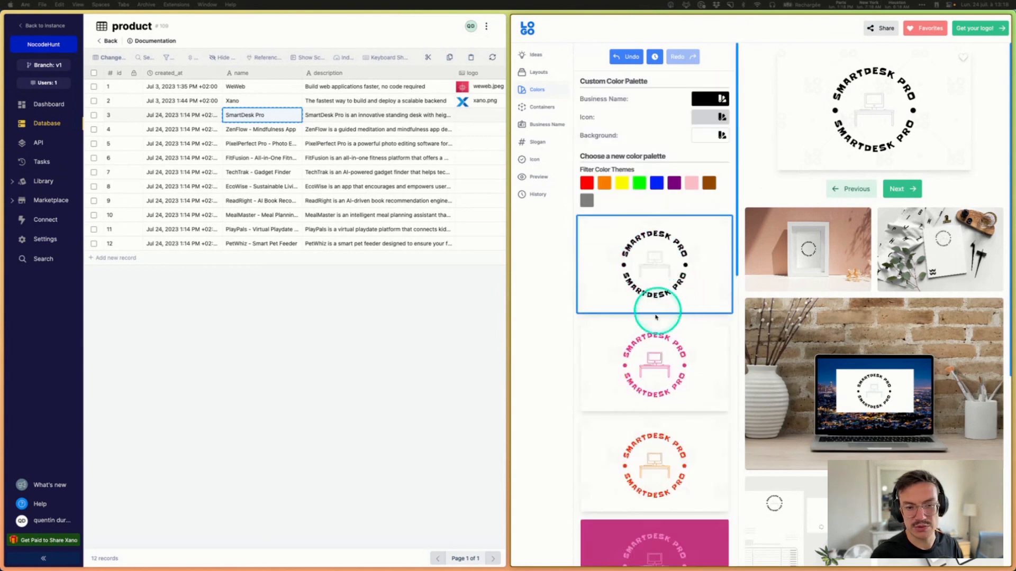
pyautogui.scroll(-1, 661, 423)
pyautogui.click(663, 451)
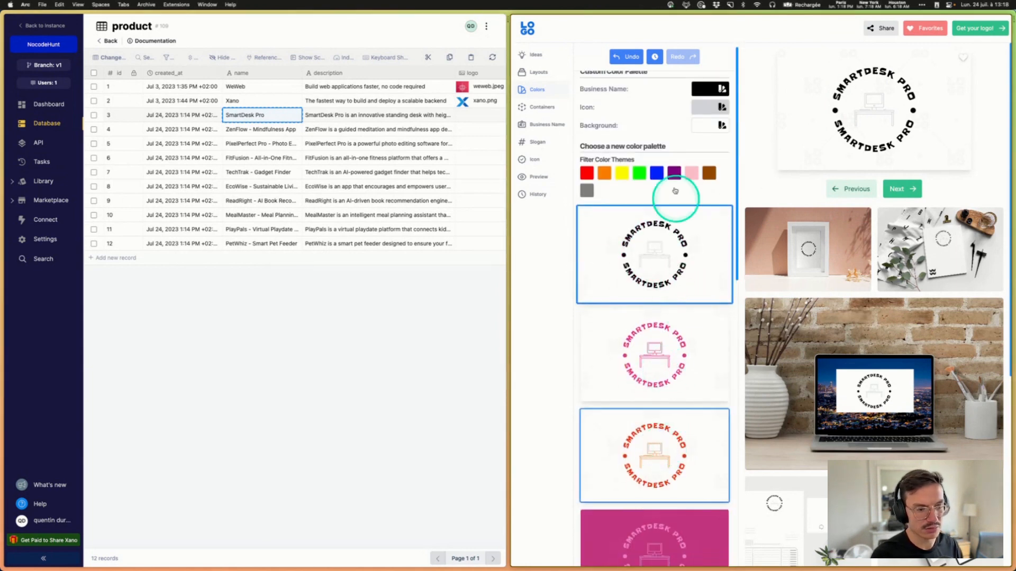
# Step: Request the customized logo and sign up with Google to reach the brand dashboard
pyautogui.click(973, 29)
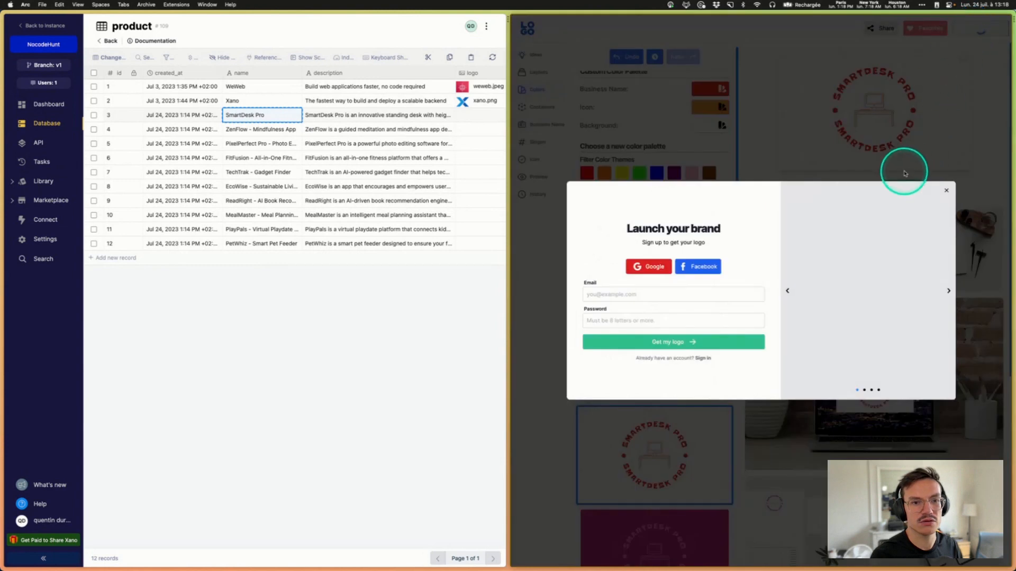
pyautogui.click(646, 267)
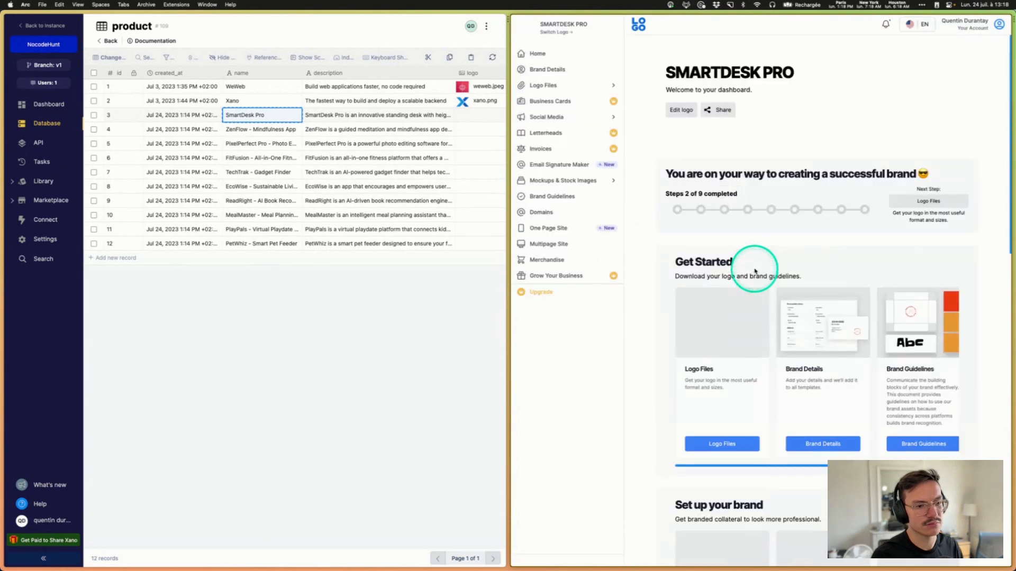
pyautogui.scroll(-5, 811, 255)
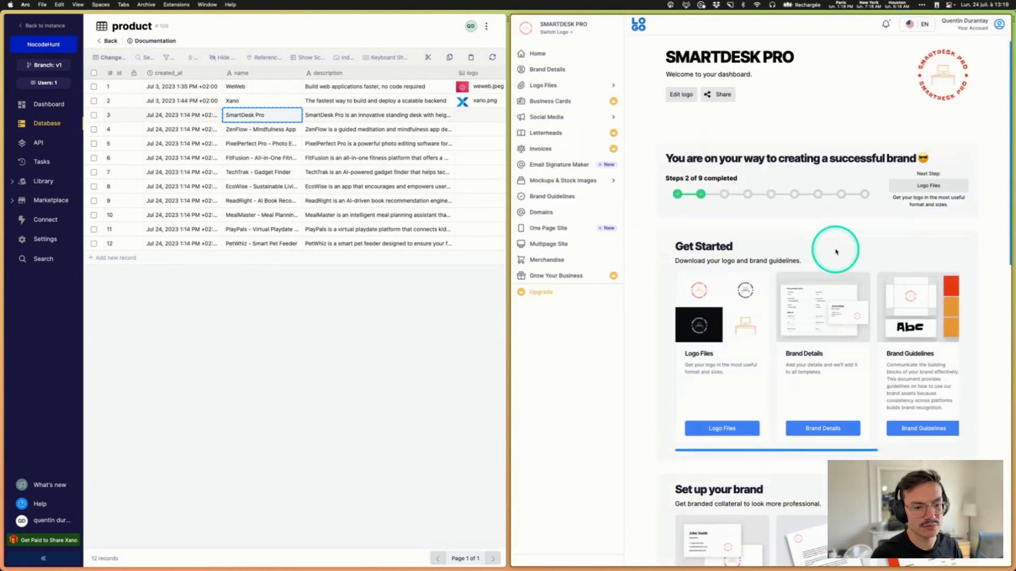
pyautogui.moveTo(1008, 48)
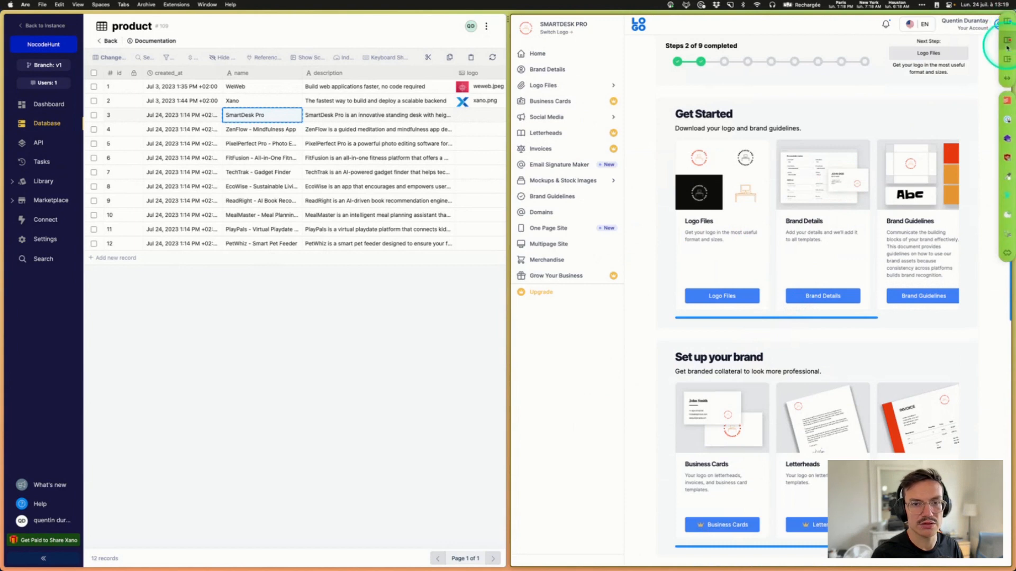
# Step: Download the Logo Zip File from the brand's logo files and close the LOGO.com half of the split view
pyautogui.click(719, 298)
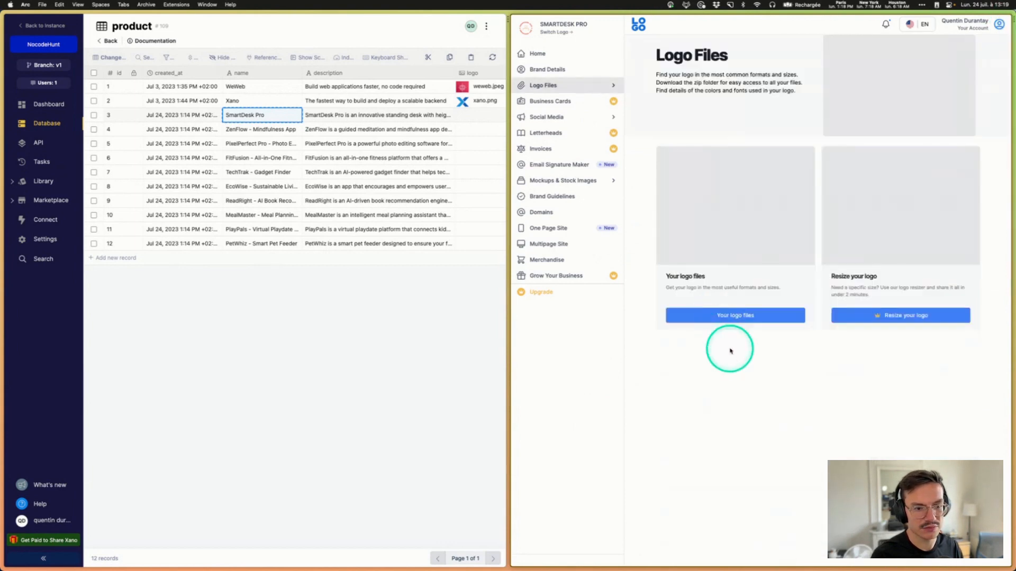
pyautogui.click(729, 317)
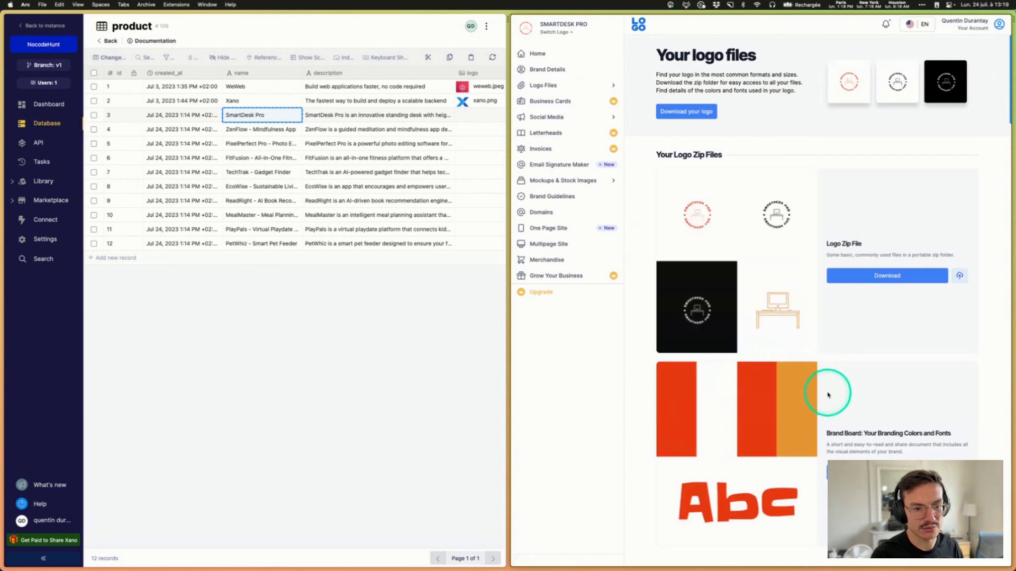
pyautogui.click(890, 276)
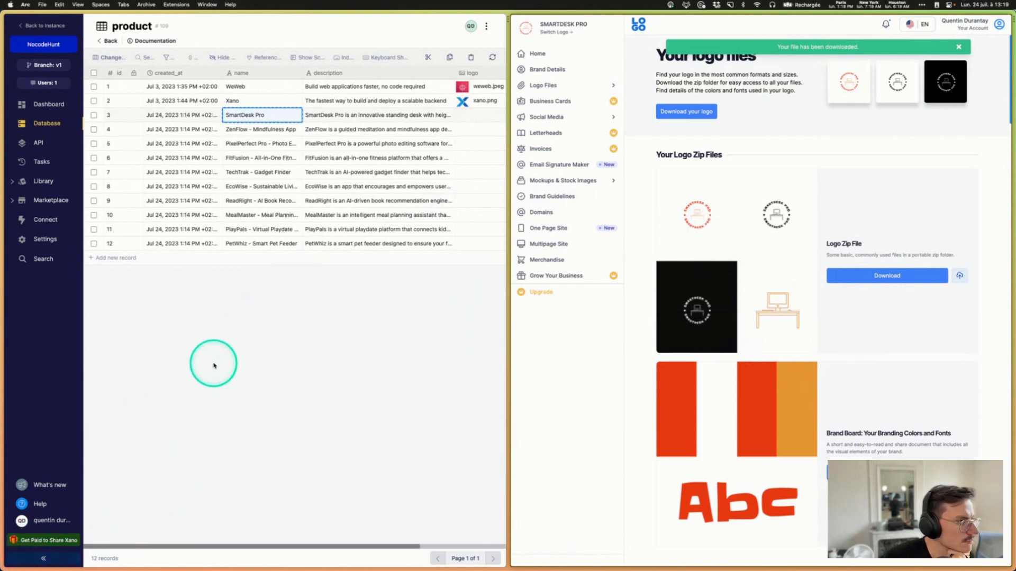
pyautogui.moveTo(1012, 41)
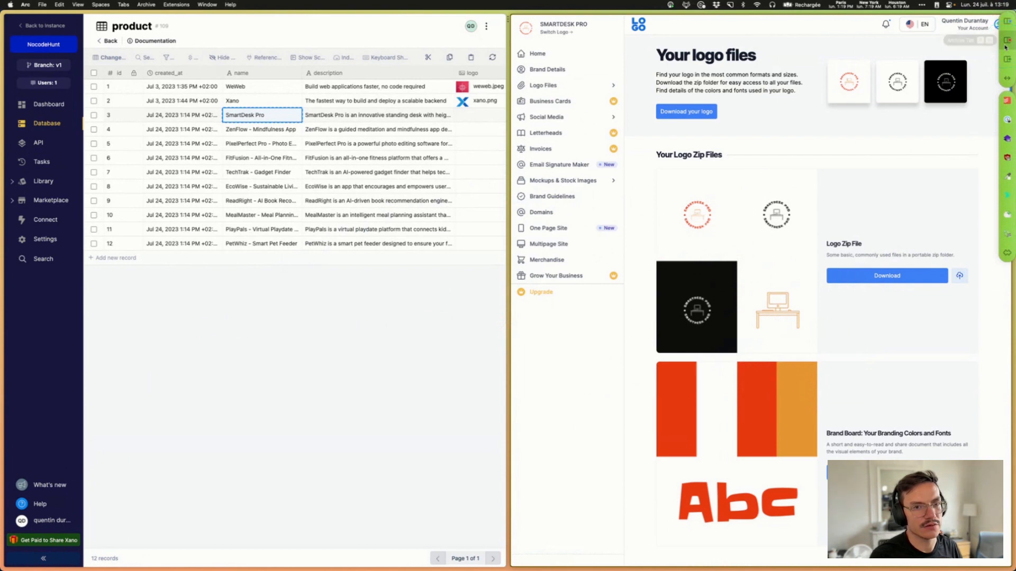
pyautogui.click(1005, 47)
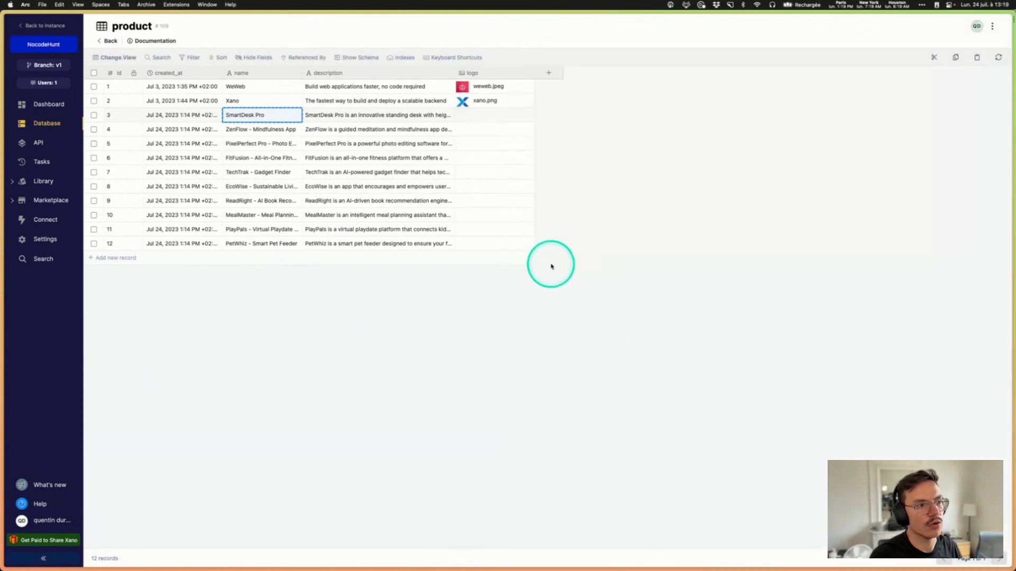
# Step: Delete the ten sample records with ids 3 to 12 from the product table, keeping WeWeb and Xano
pyautogui.click(93, 115)
pyautogui.click(93, 244)
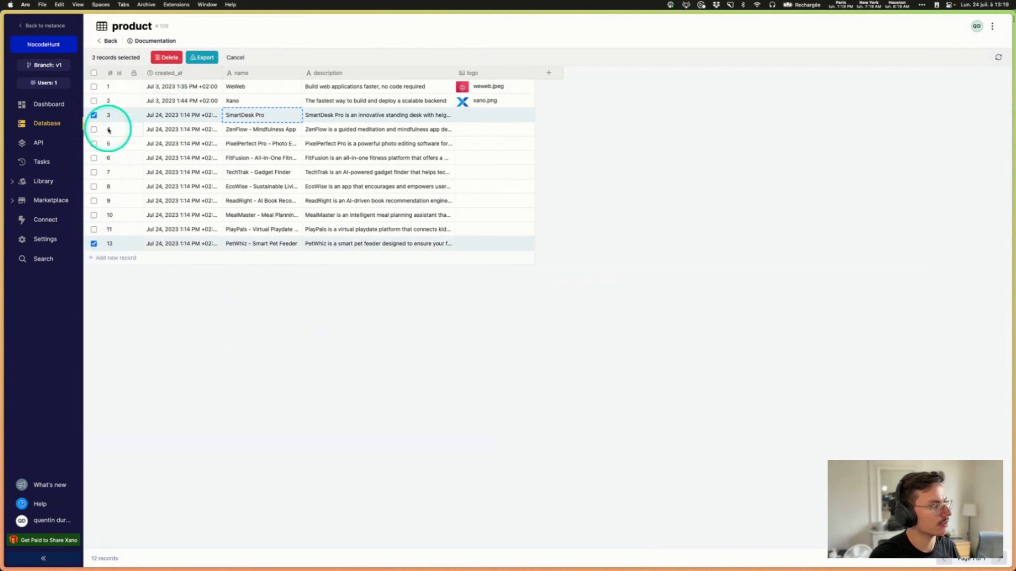
pyautogui.click(94, 229)
pyautogui.click(94, 215)
pyautogui.click(94, 201)
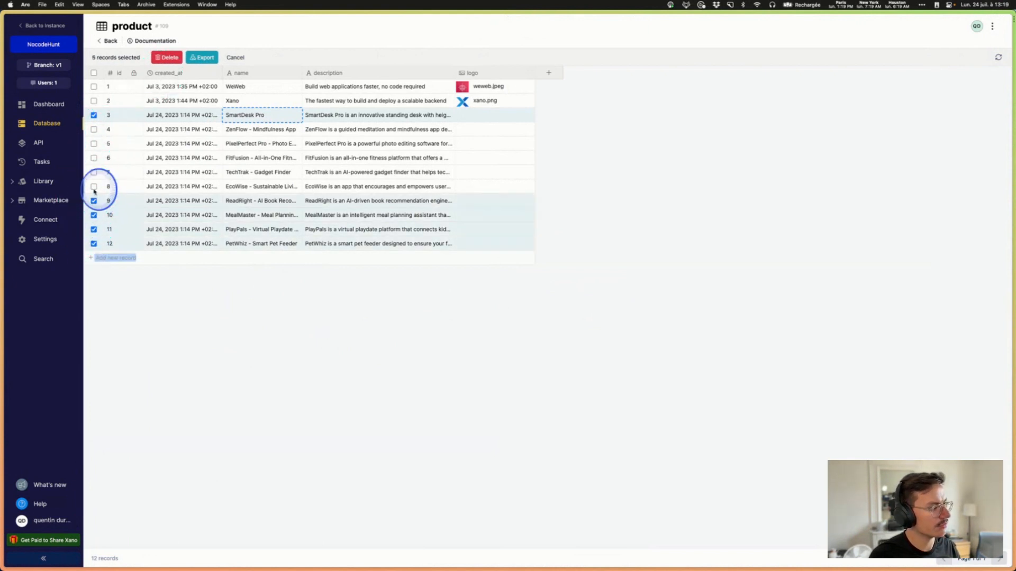
pyautogui.click(94, 186)
pyautogui.click(94, 172)
pyautogui.click(93, 157)
pyautogui.click(94, 144)
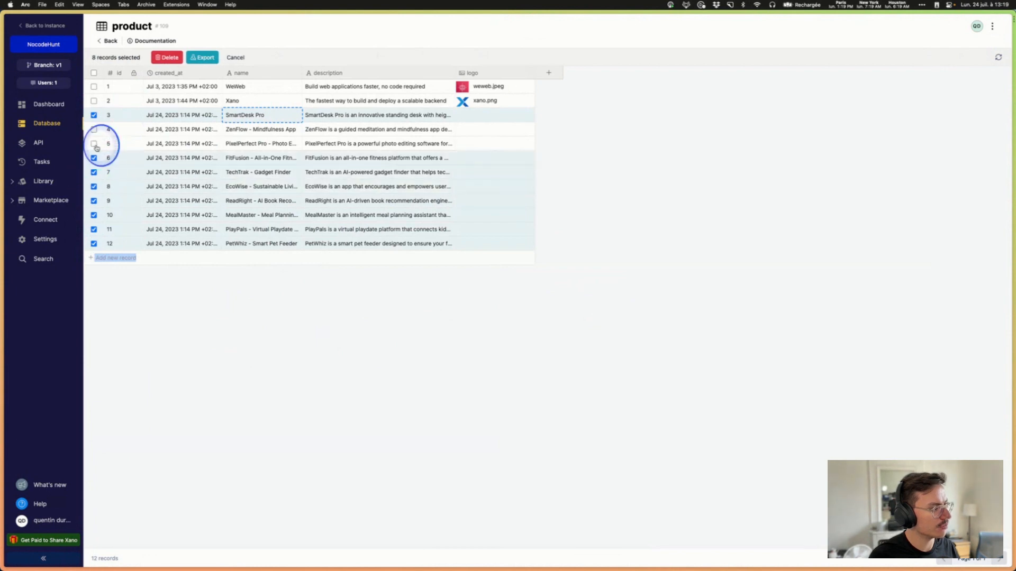
pyautogui.click(94, 129)
pyautogui.click(169, 57)
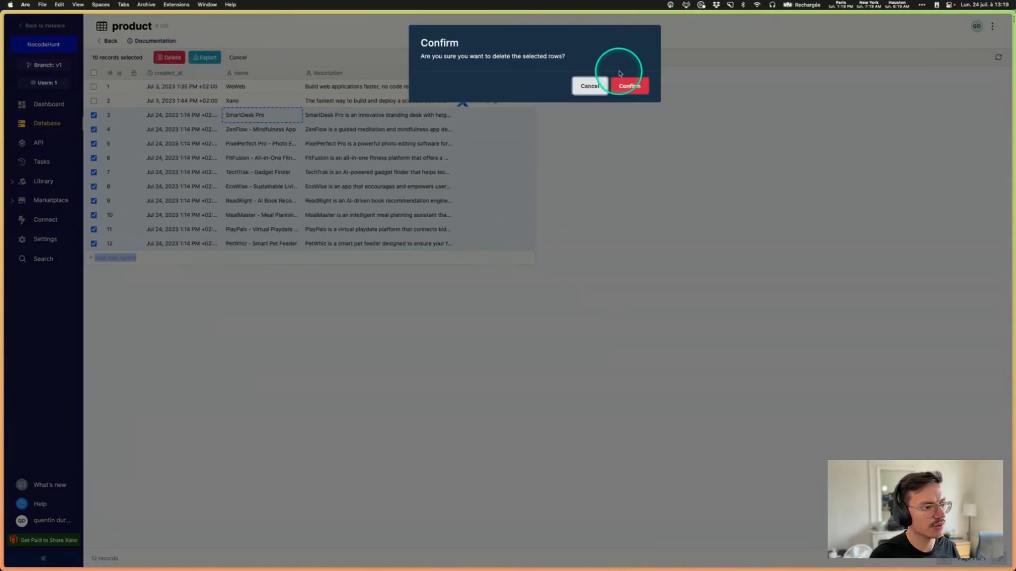
pyautogui.click(627, 89)
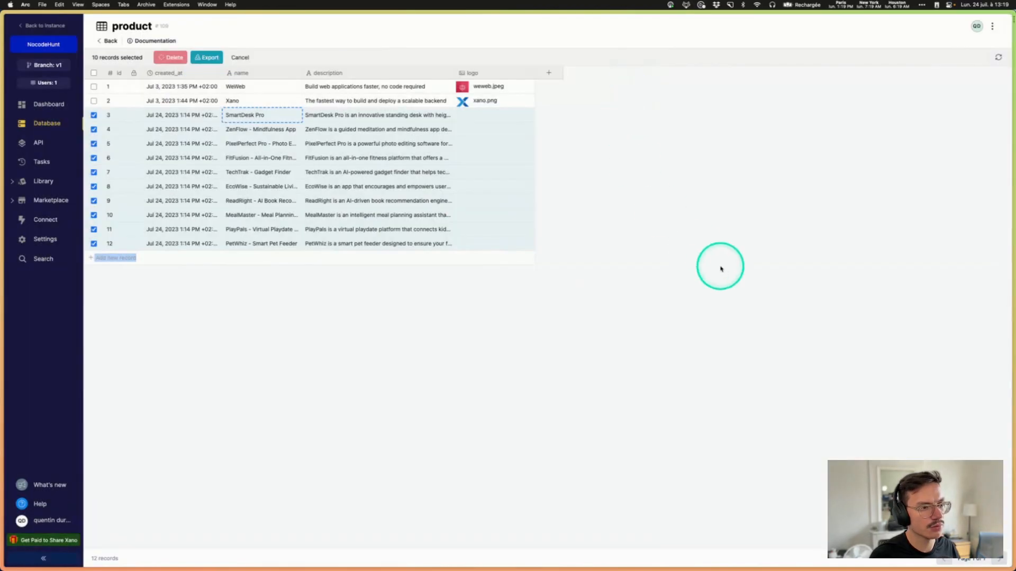
# Step: Delete the image-type logo column from the product table
pyautogui.click(501, 74)
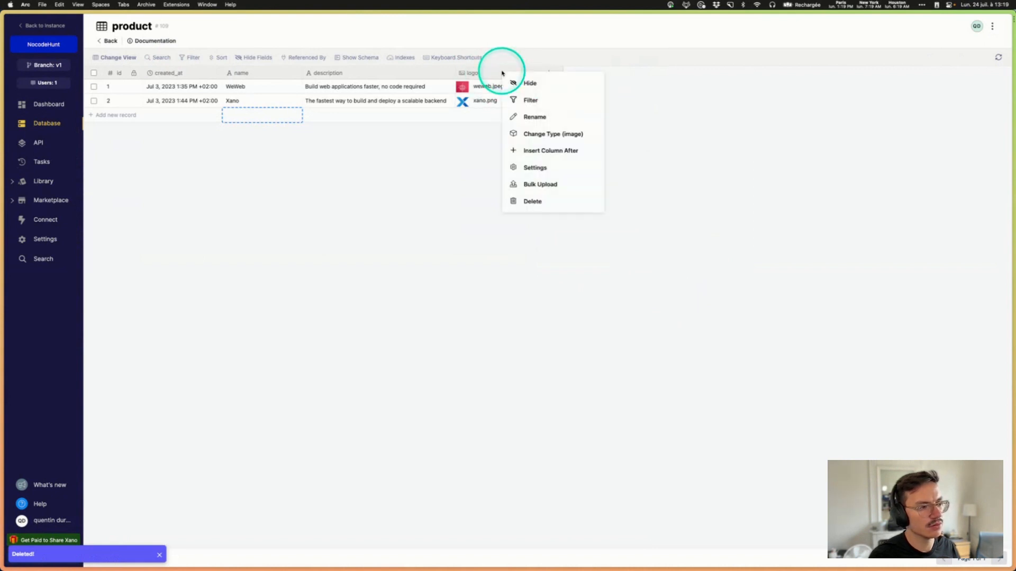
pyautogui.click(542, 173)
pyautogui.click(549, 174)
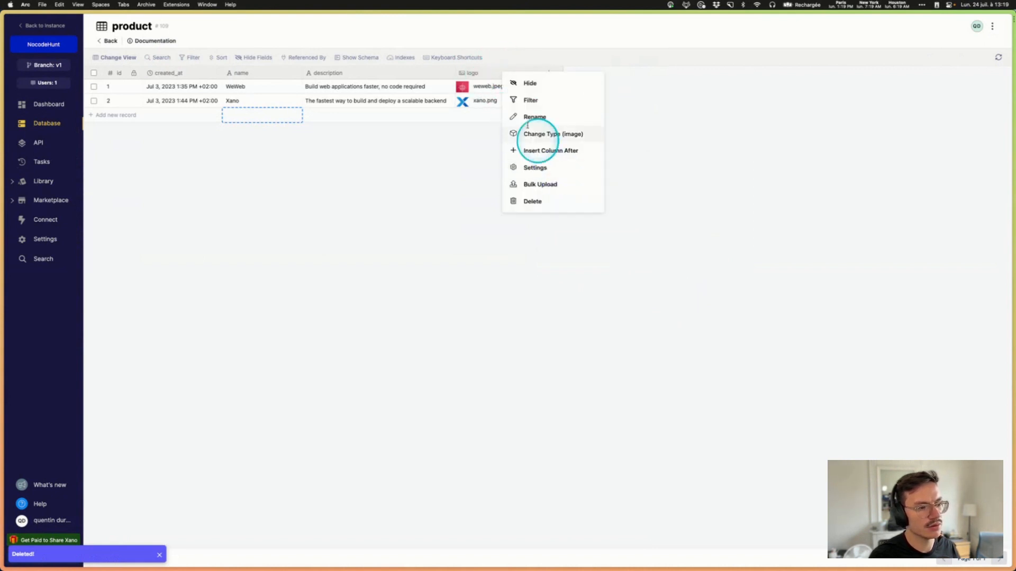
pyautogui.click(533, 201)
pyautogui.click(584, 106)
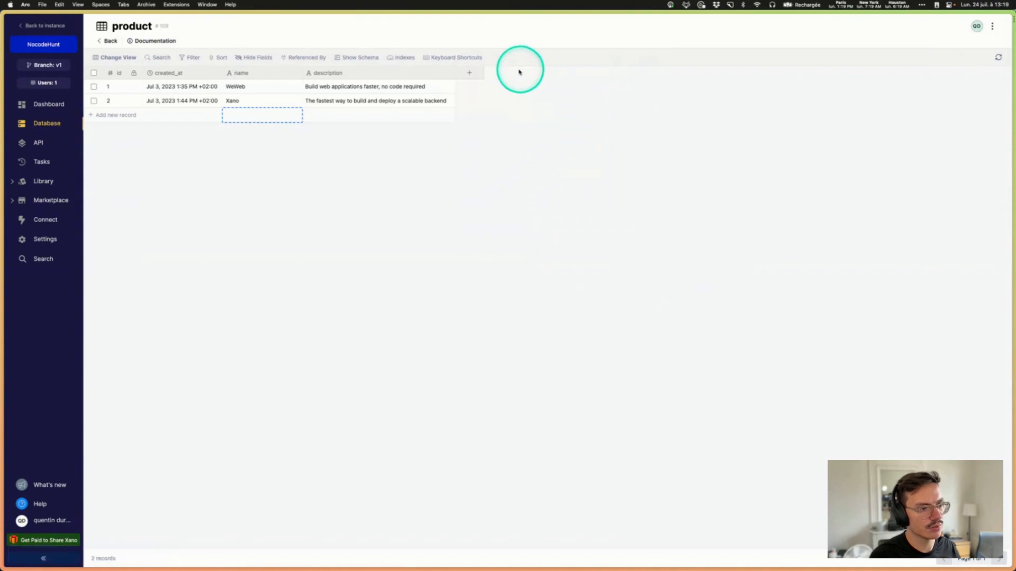
# Step: Add a text column named logo to the product table
pyautogui.click(483, 77)
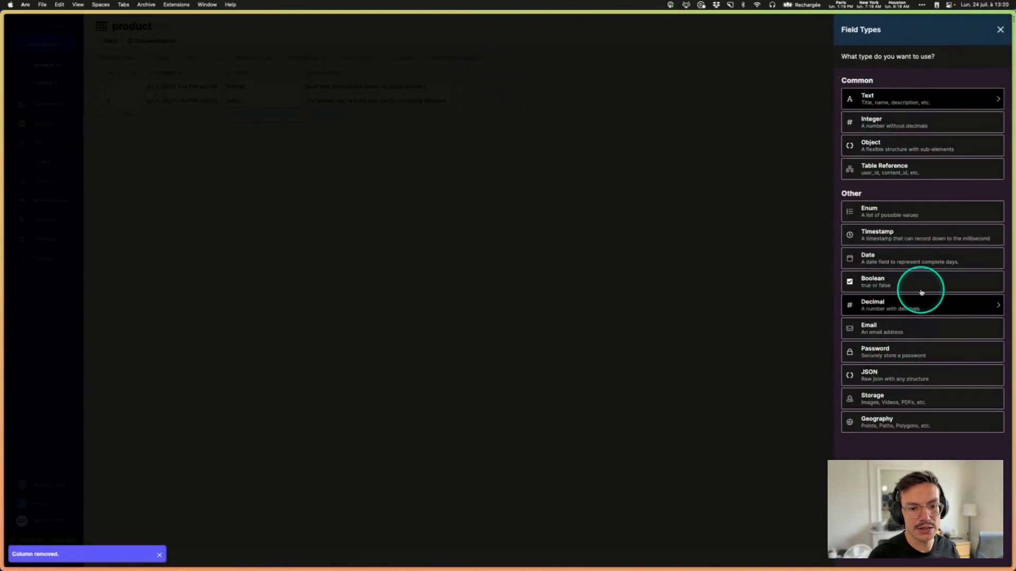
pyautogui.click(896, 101)
pyautogui.write('log')
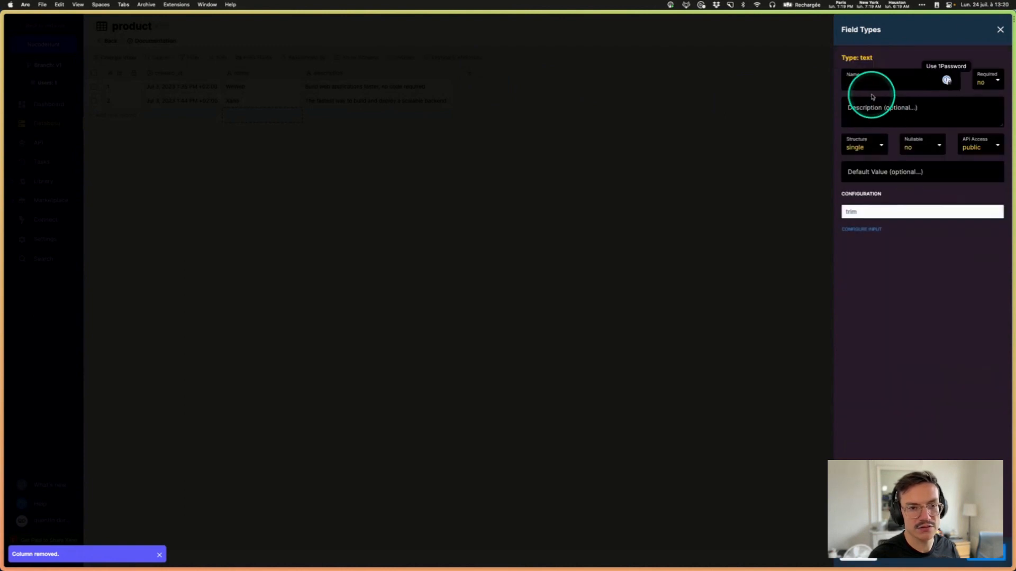
pyautogui.write('o')
pyautogui.press('Return')
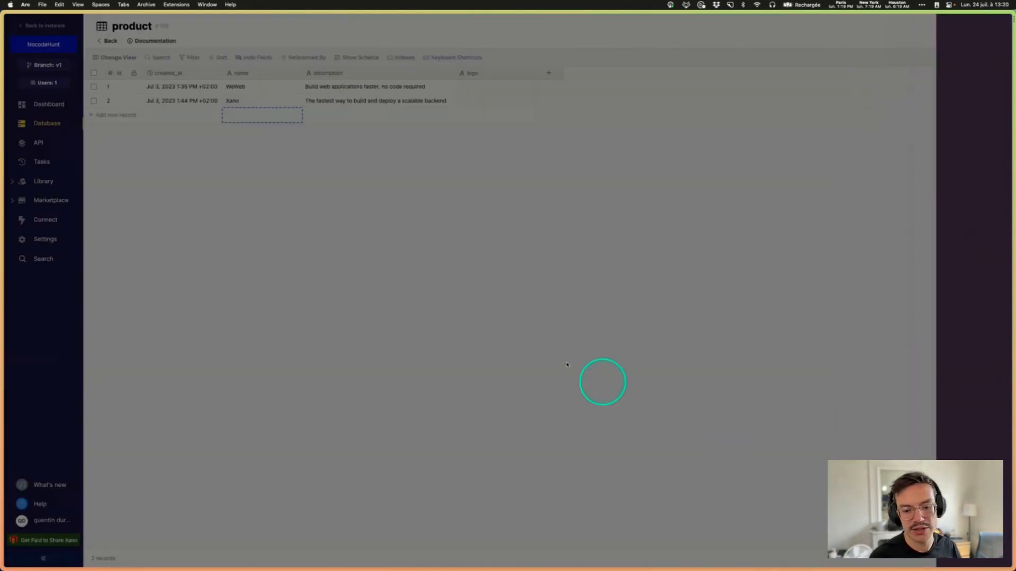
# Step: Keep the browser sidebar open and load clearbit.com in a new tab to look through its homepage
pyautogui.moveTo(3, 360)
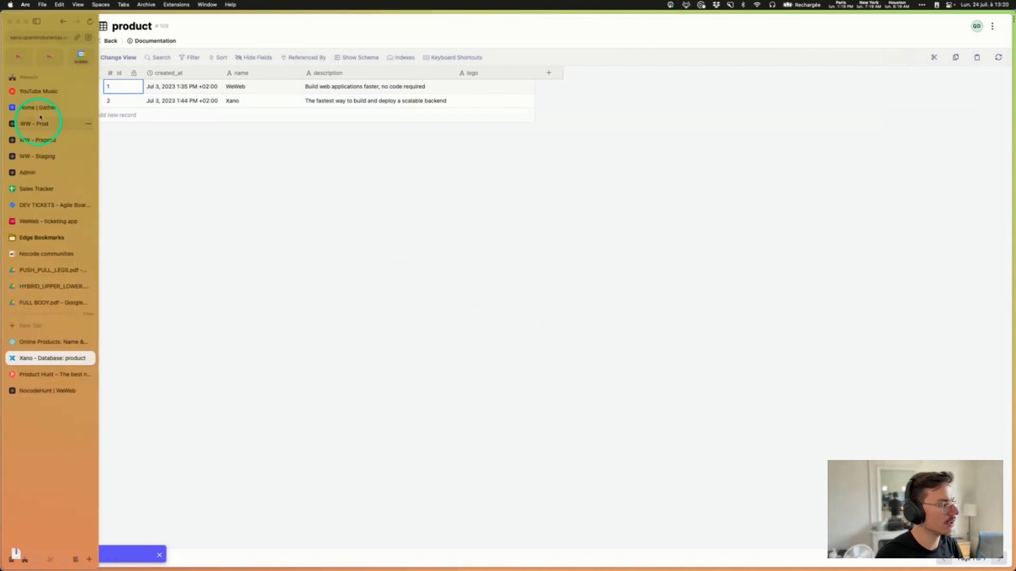
pyautogui.click(35, 22)
pyautogui.click(50, 323)
pyautogui.write('c')
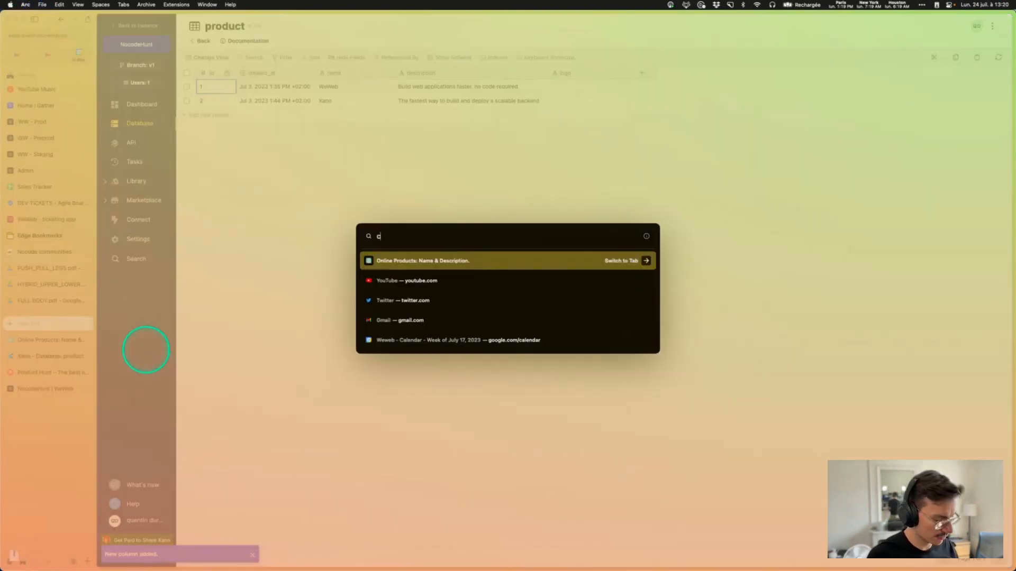
pyautogui.write('learbit.com')
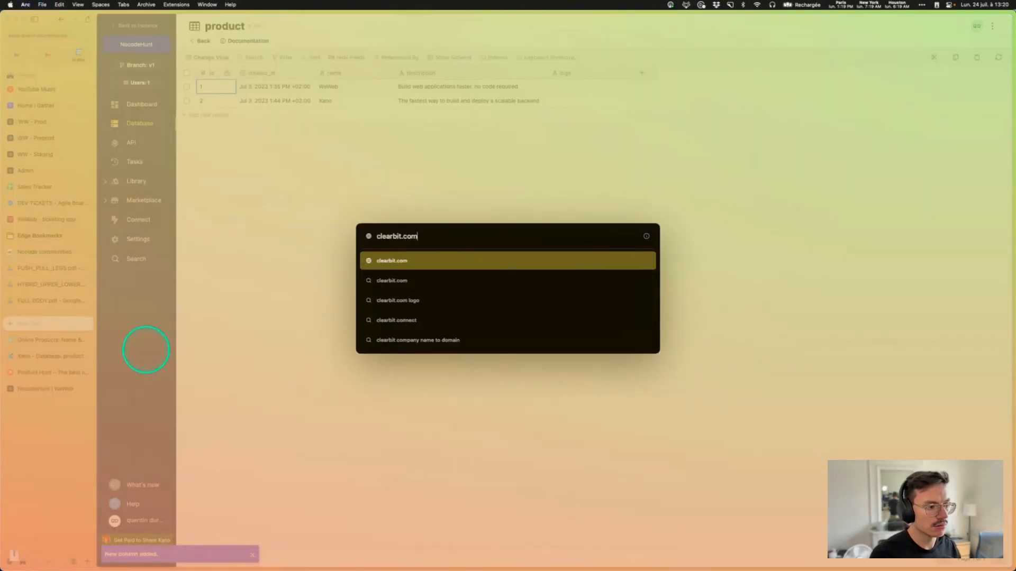
pyautogui.press('Return')
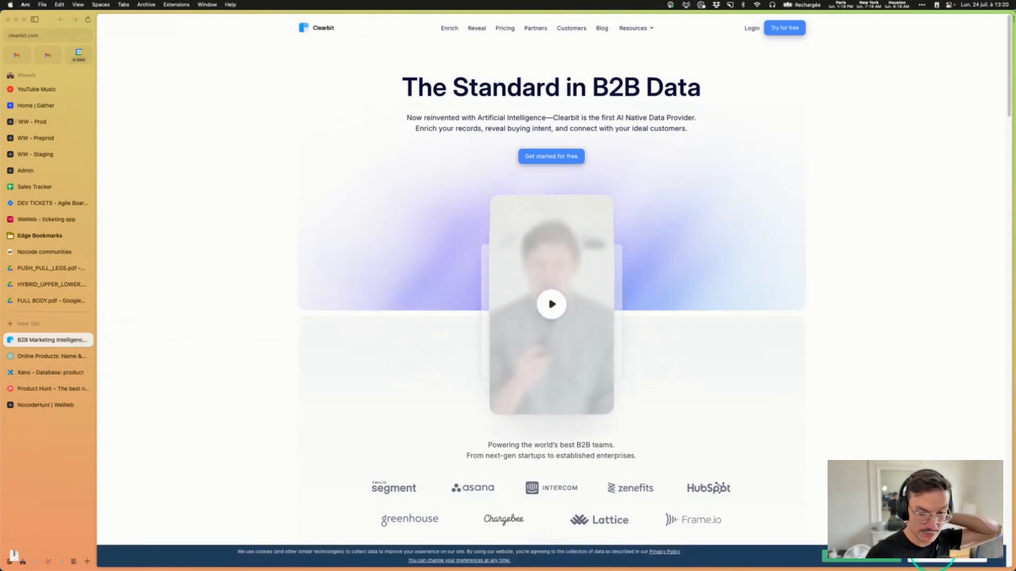
pyautogui.scroll(-7, 710, 263)
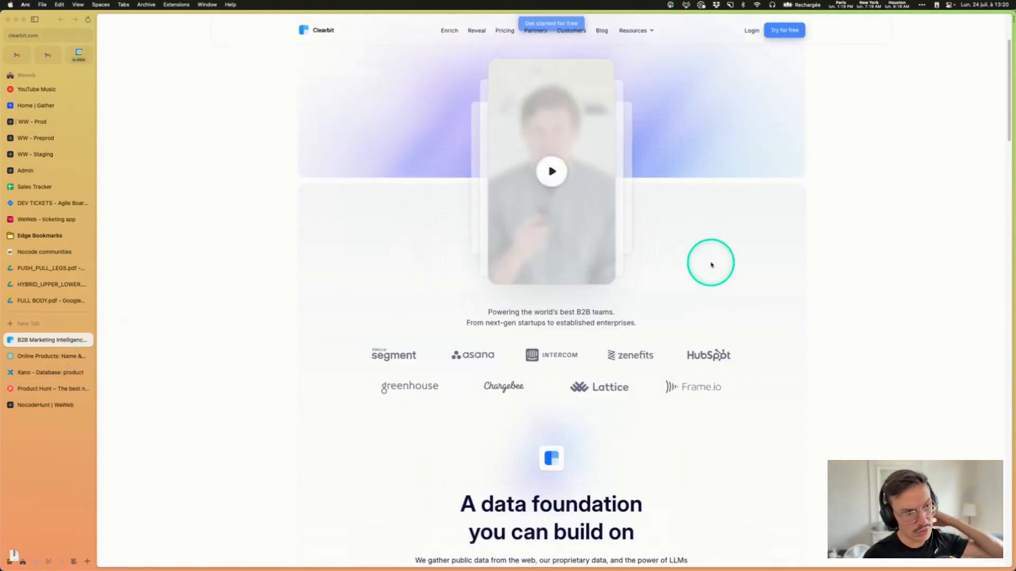
pyautogui.scroll(-15, 713, 271)
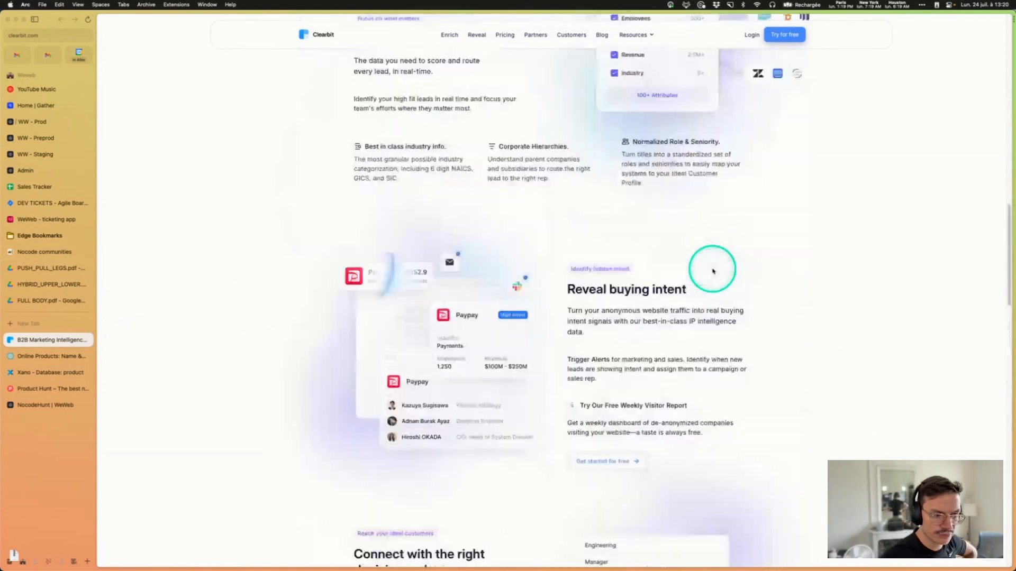
pyautogui.scroll(20, 713, 270)
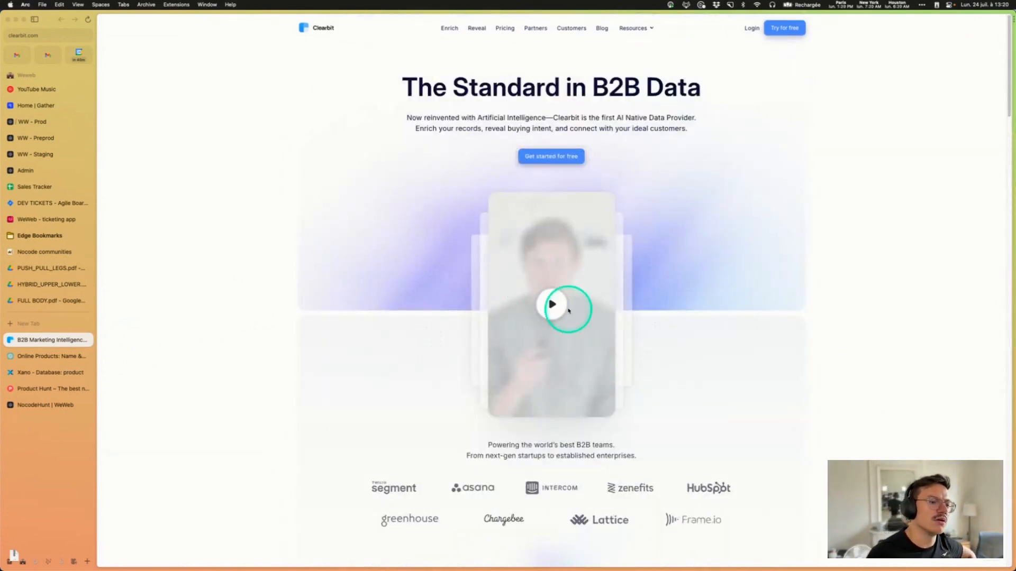
# Step: Examine the hero, data enrichment and lead scoring sections of Clearbit's homepage
pyautogui.scroll(-1, 687, 361)
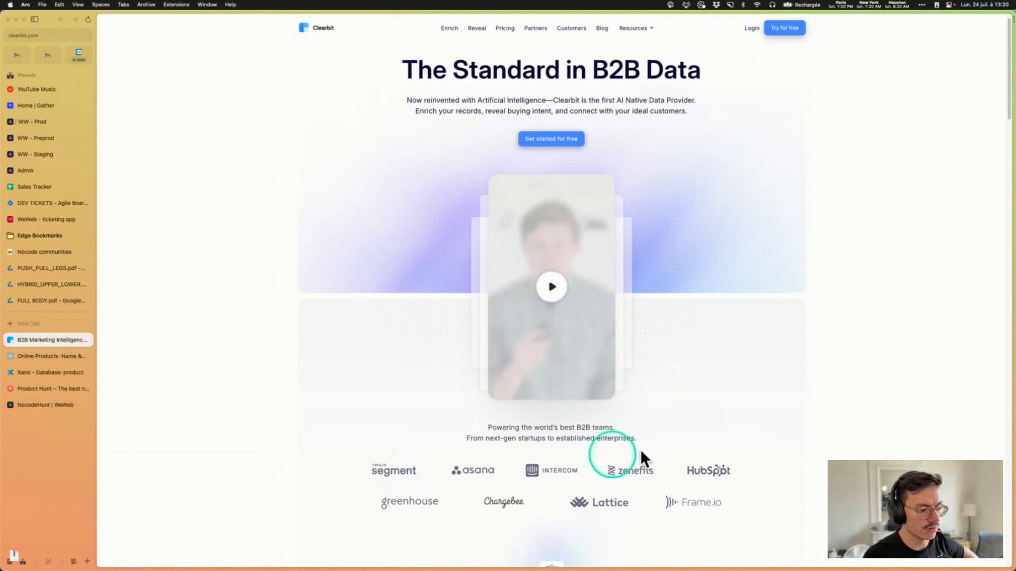
pyautogui.scroll(-5, 642, 460)
pyautogui.scroll(6, 778, 437)
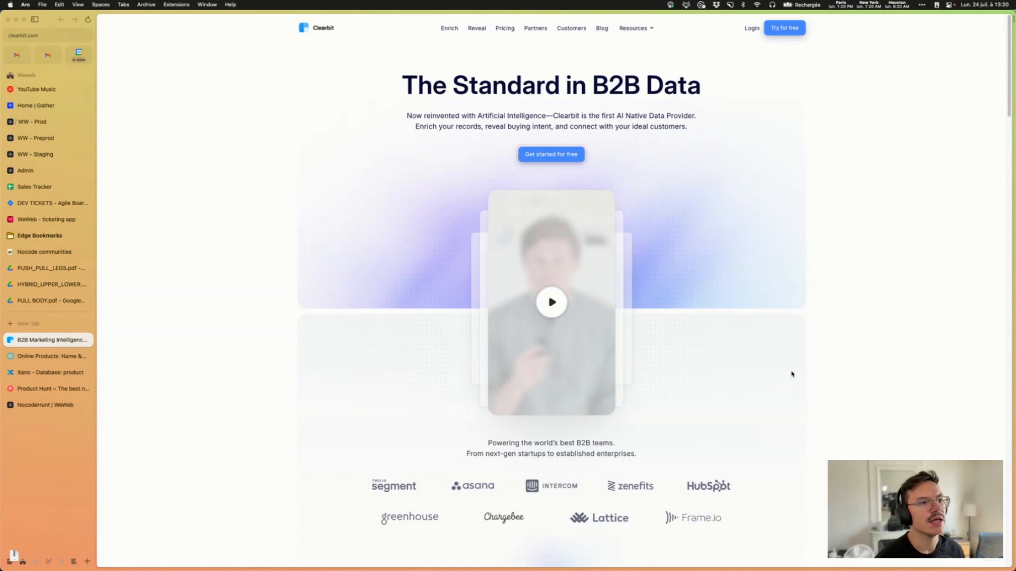
pyautogui.scroll(-15, 793, 374)
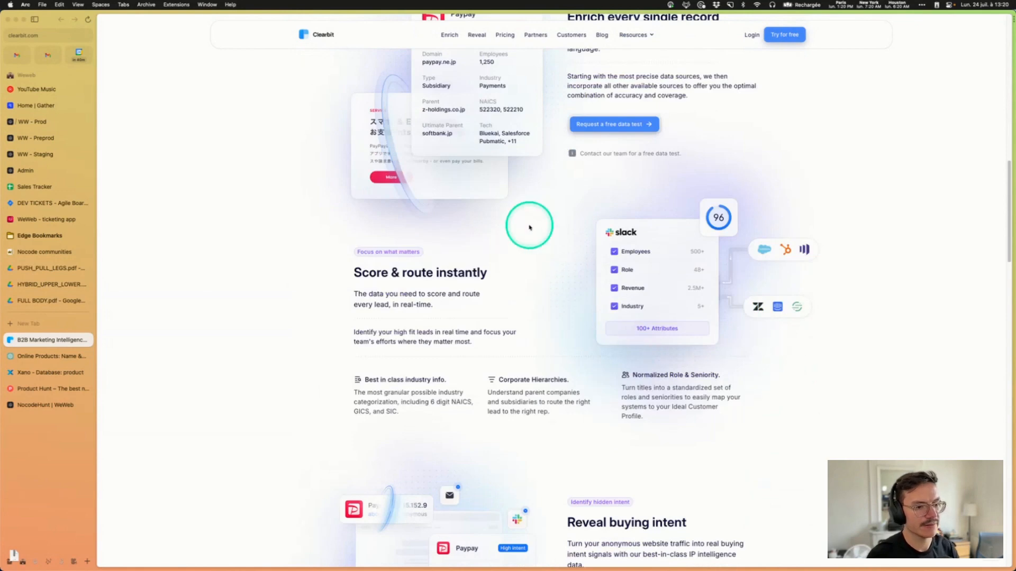
pyautogui.scroll(-2, 601, 238)
pyautogui.scroll(20, 610, 268)
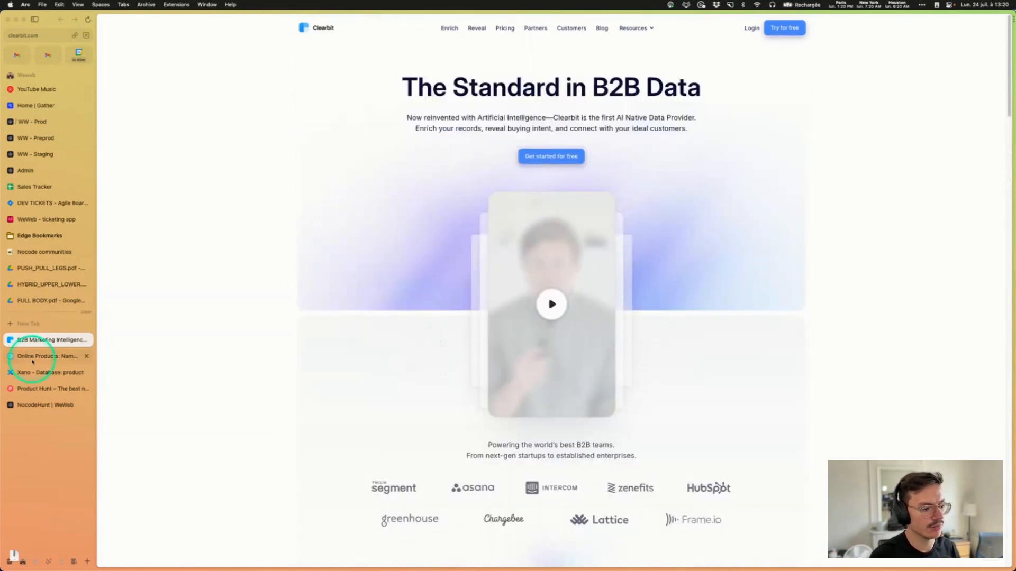
# Step: Load logo.clearbit.com/weweb.io in a new browser tab to get the WeWeb logo
pyautogui.click(47, 324)
pyautogui.write('logo.clearb')
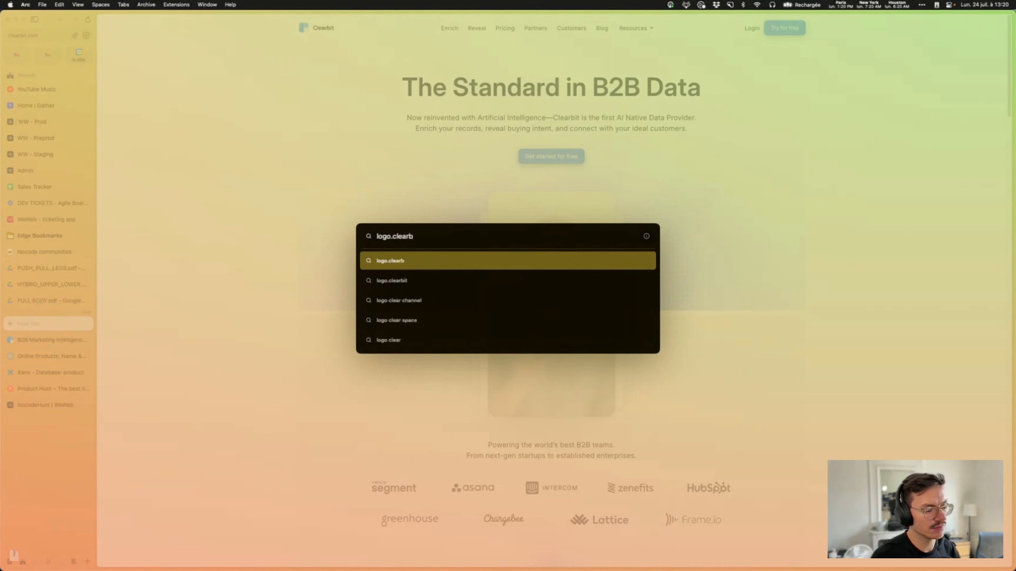
pyautogui.write('it.com/.')
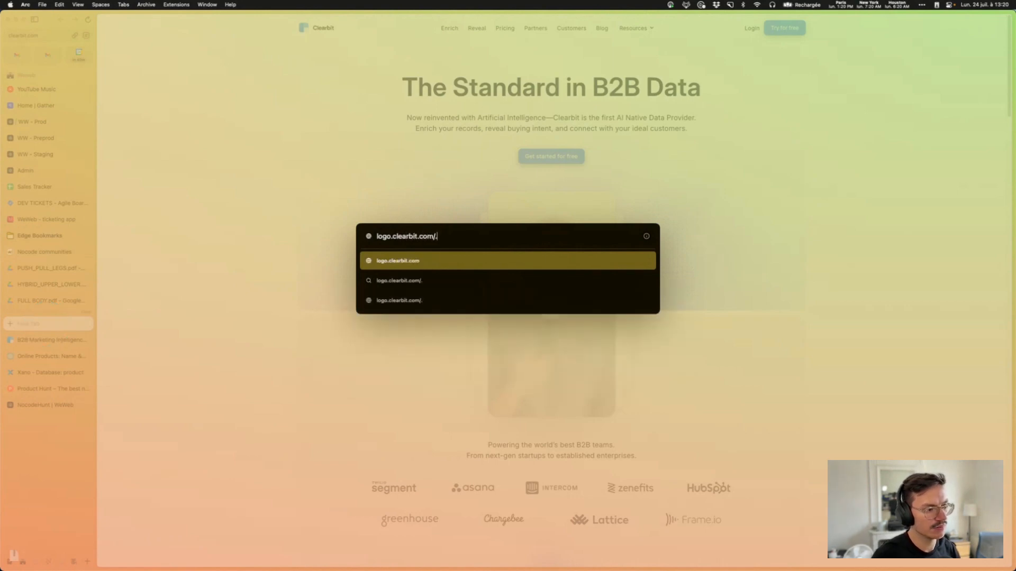
pyautogui.press('BackSpace')
pyautogui.write('weweb.io')
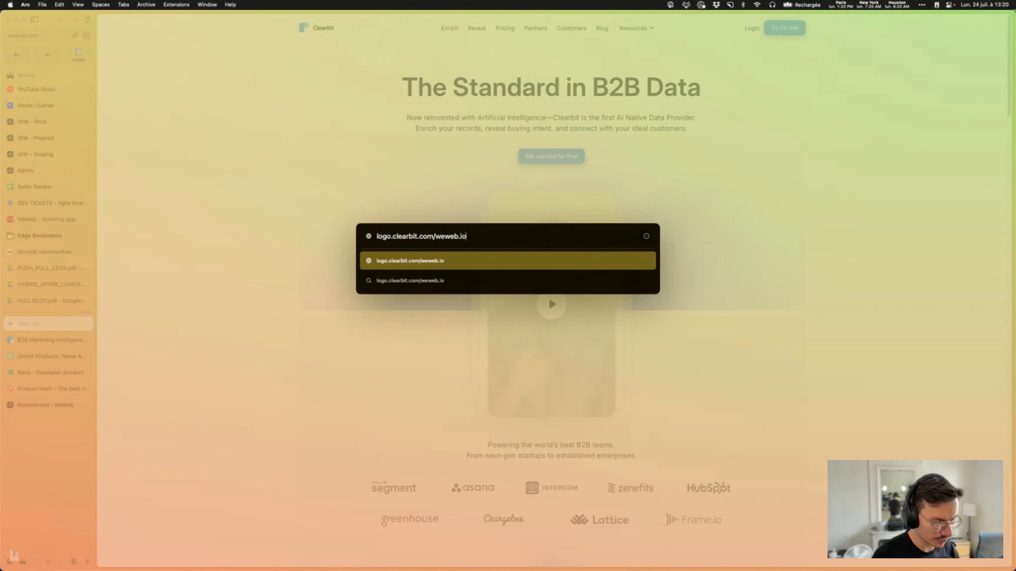
pyautogui.press('Return')
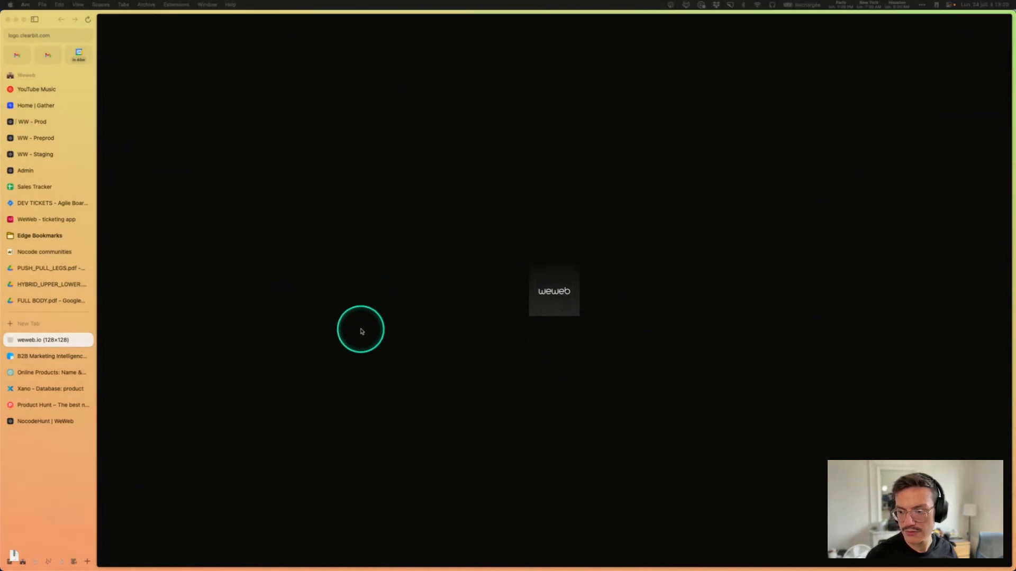
# Step: Copy the WeWeb logo page's URL into the logo field of the WeWeb record in the Xano product table
pyautogui.rightClick(45, 339)
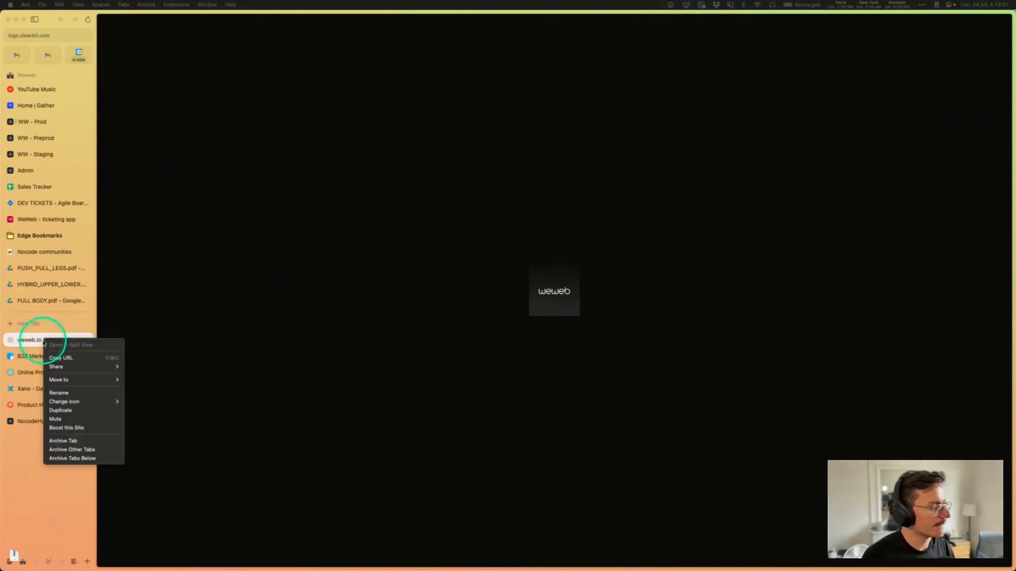
pyautogui.click(58, 358)
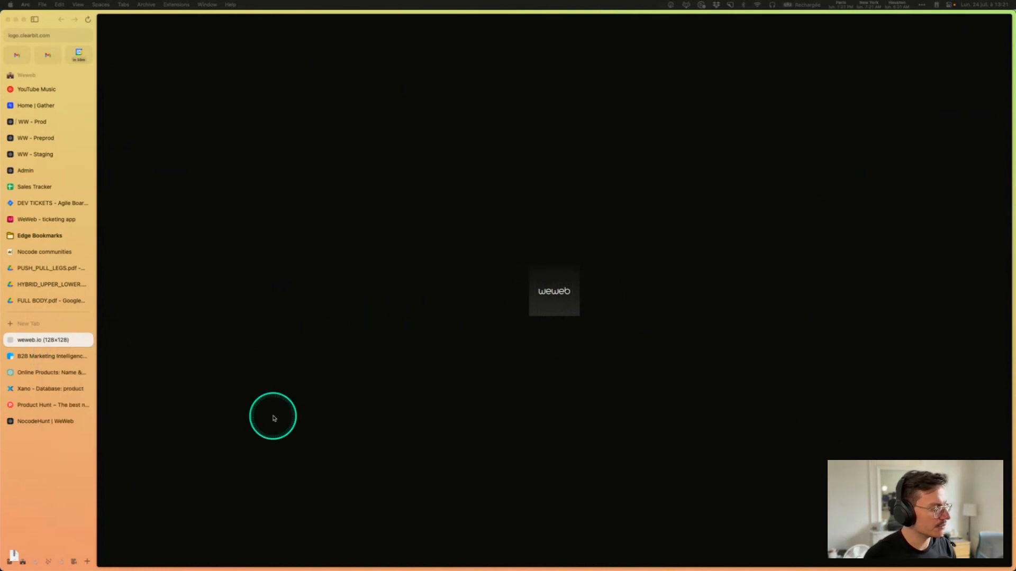
pyautogui.click(50, 372)
pyautogui.click(43, 391)
pyautogui.doubleClick(584, 86)
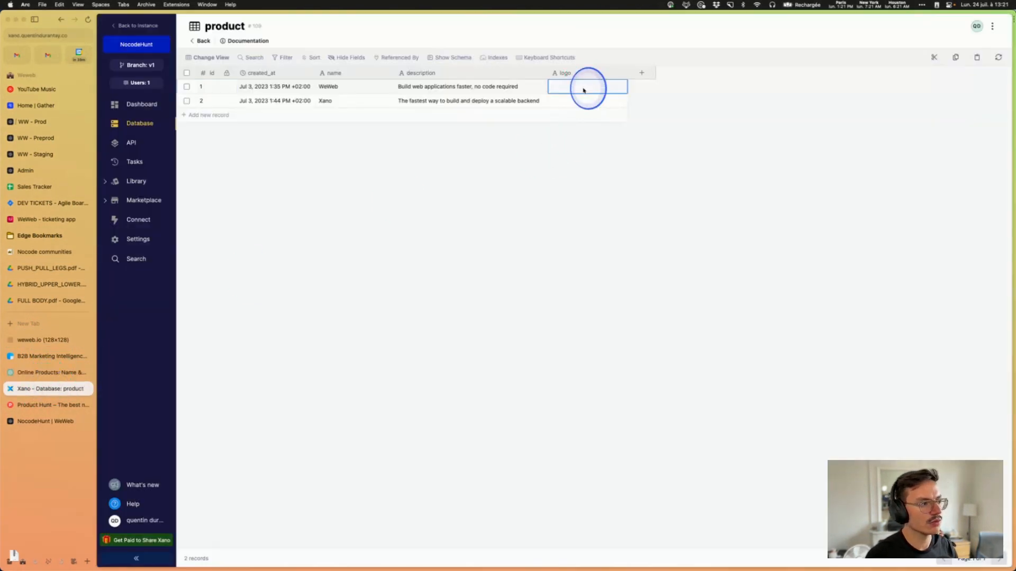
pyautogui.press('super+v')
pyautogui.click(591, 195)
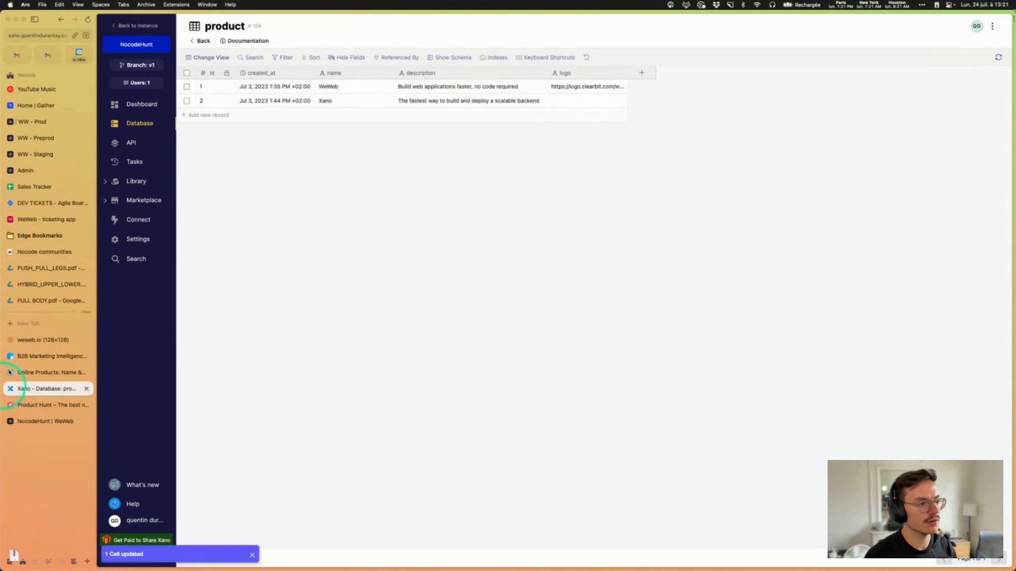
pyautogui.click(38, 340)
pyautogui.click(56, 35)
pyautogui.press('Right')
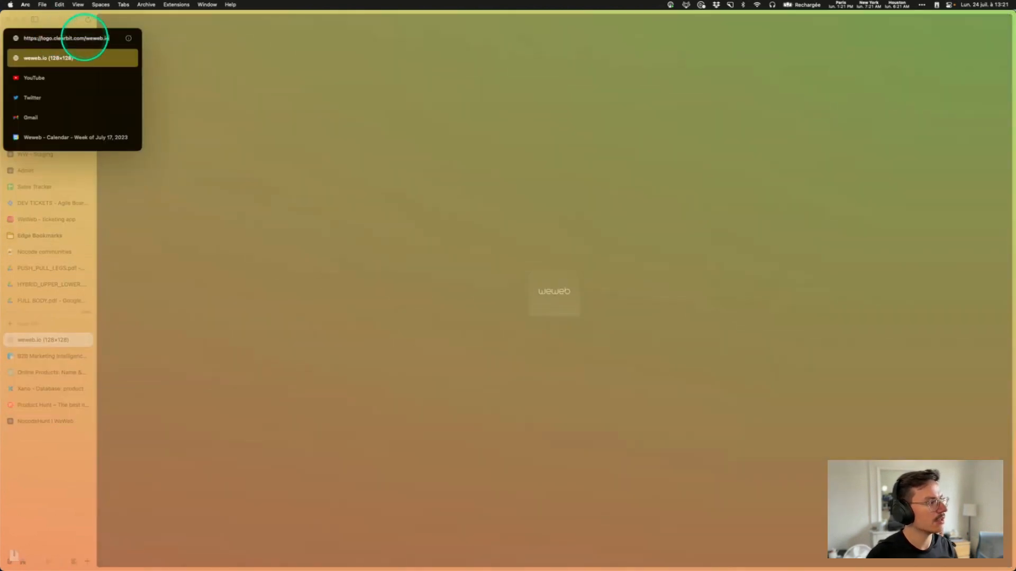
pyautogui.press('BackSpace')
pyautogui.press('BackSpace')
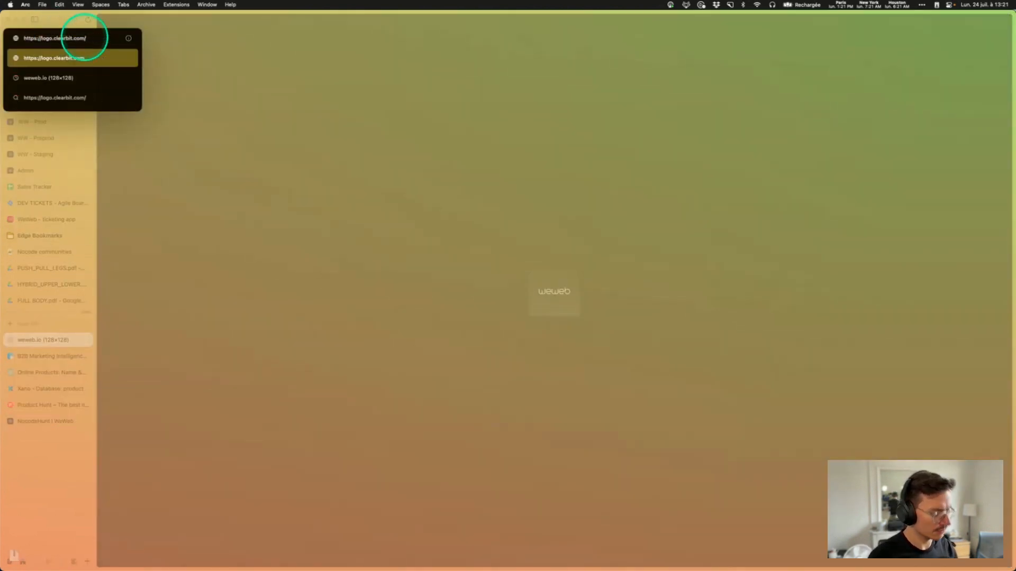
pyautogui.write('xano.com')
pyautogui.press('Return')
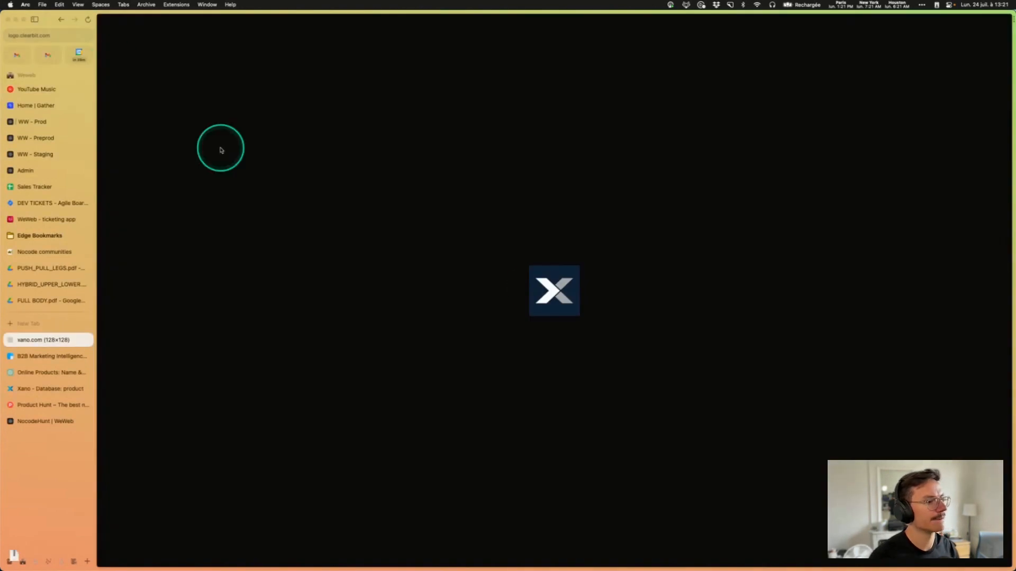
# Step: Copy the Xano logo page's URL into the logo field of the Xano record in the product table
pyautogui.rightClick(567, 291)
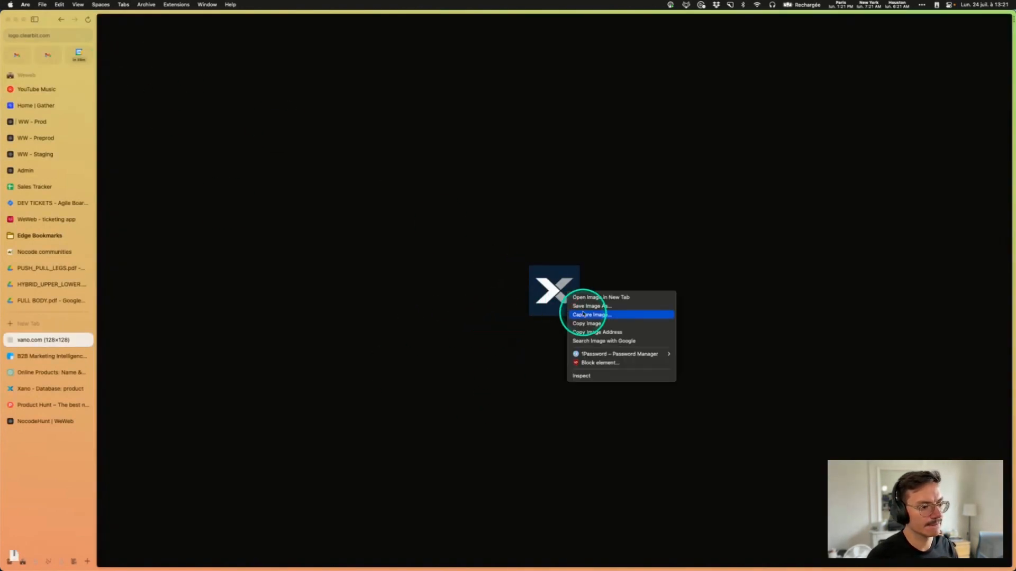
pyautogui.click(41, 38)
pyautogui.click(41, 38)
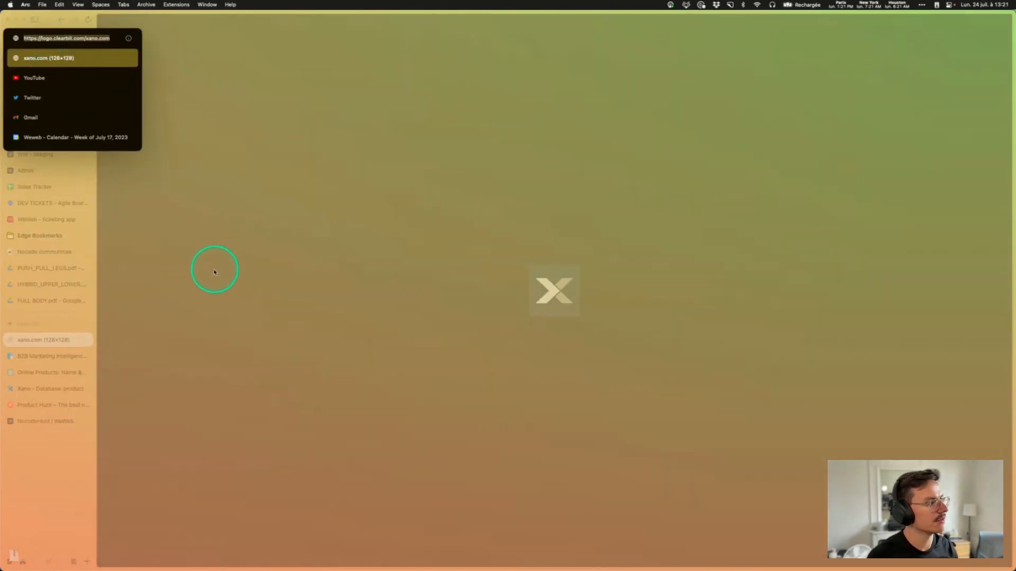
pyautogui.click(215, 270)
pyautogui.click(28, 396)
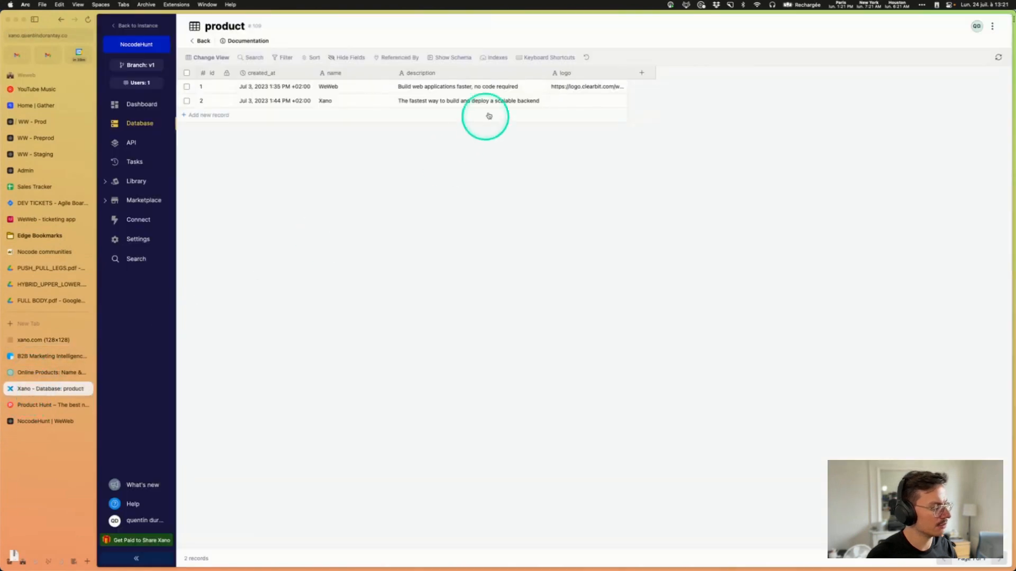
pyautogui.click(582, 101)
pyautogui.press('super+v')
pyautogui.click(492, 192)
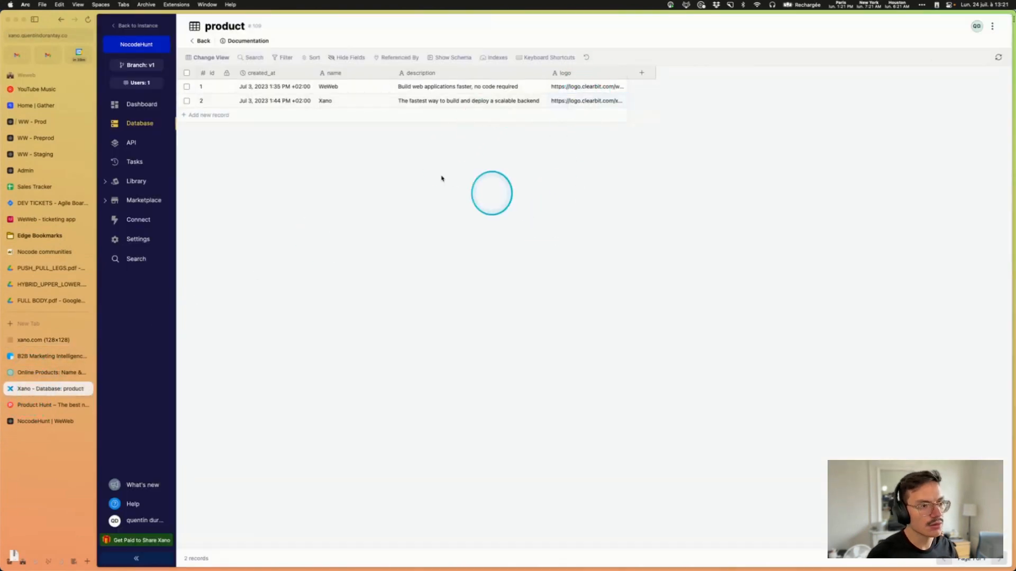
pyautogui.click(220, 117)
pyautogui.click(207, 131)
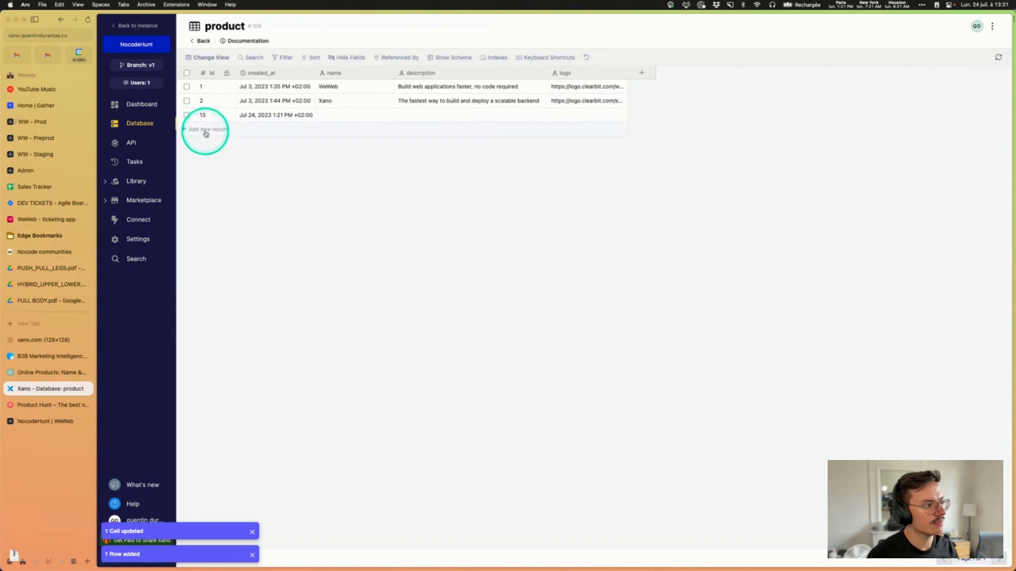
pyautogui.click(187, 116)
pyautogui.click(257, 57)
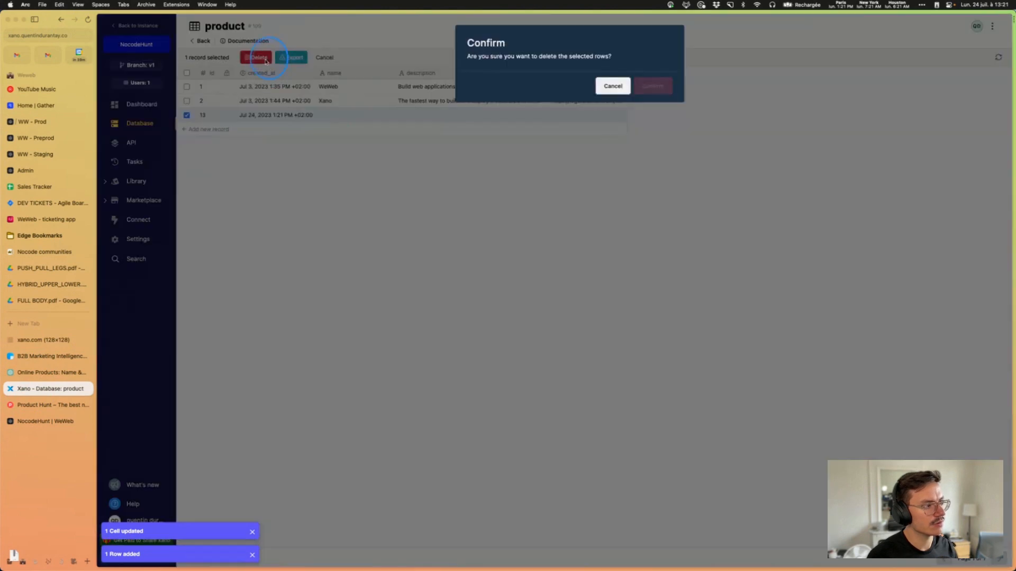
pyautogui.click(648, 87)
pyautogui.click(48, 405)
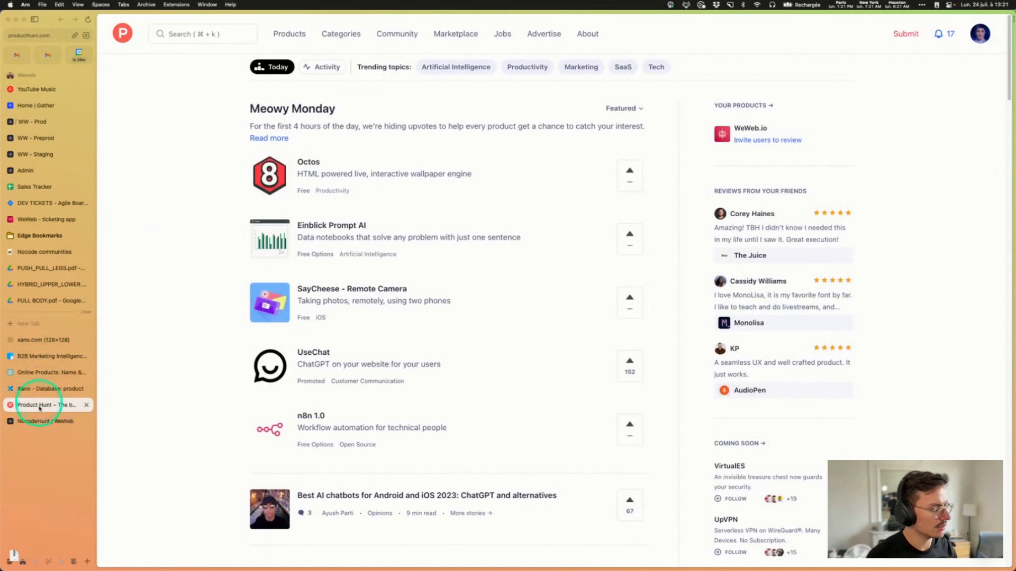
pyautogui.click(33, 390)
pyautogui.click(32, 421)
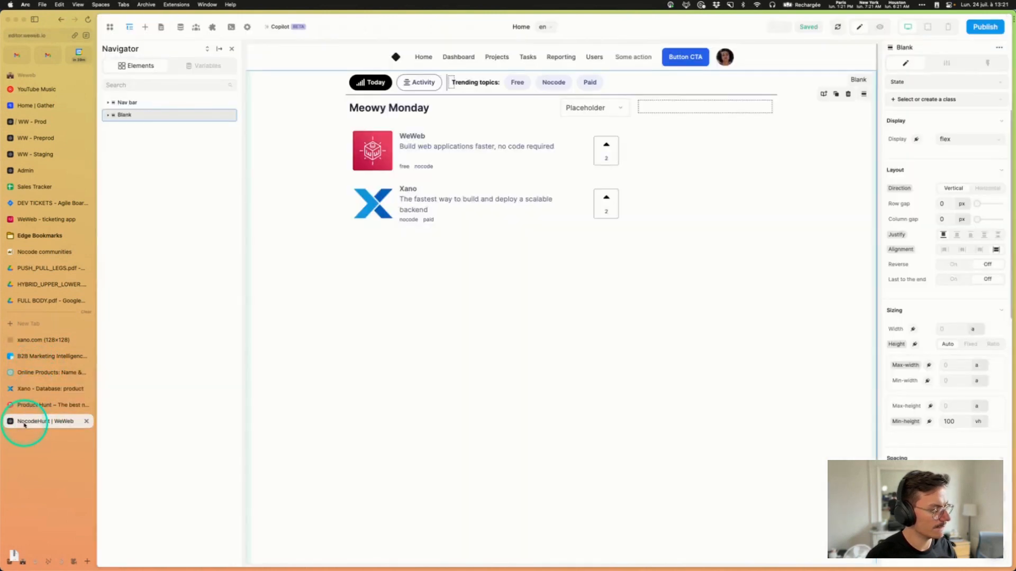
# Step: Switch to ChatGPT and start the prompt "Do the same for these companies:" with Segment.com and Airbnb.com as dashed list lines
pyautogui.click(29, 377)
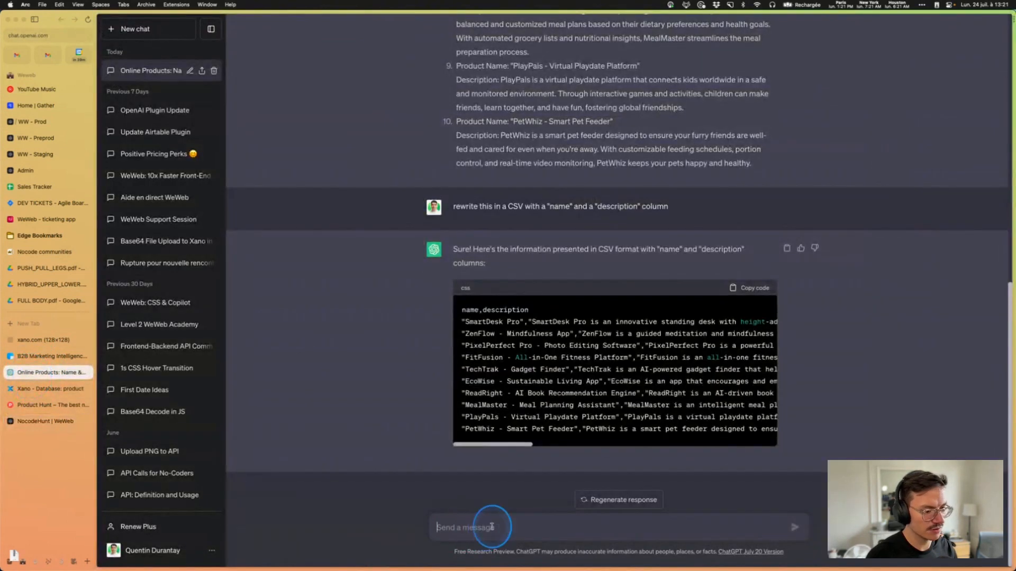
pyautogui.write('Do')
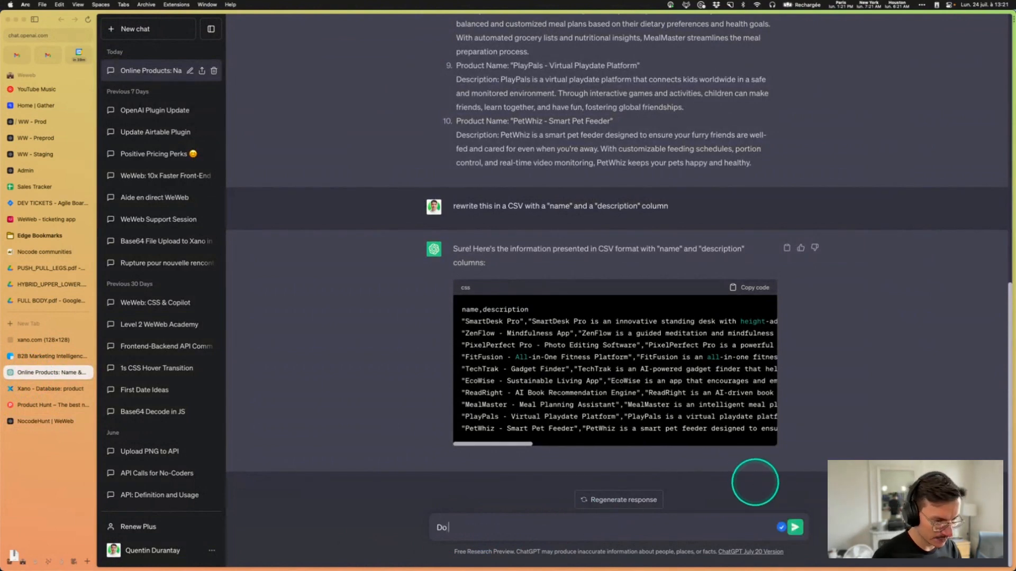
pyautogui.write(' the same for ')
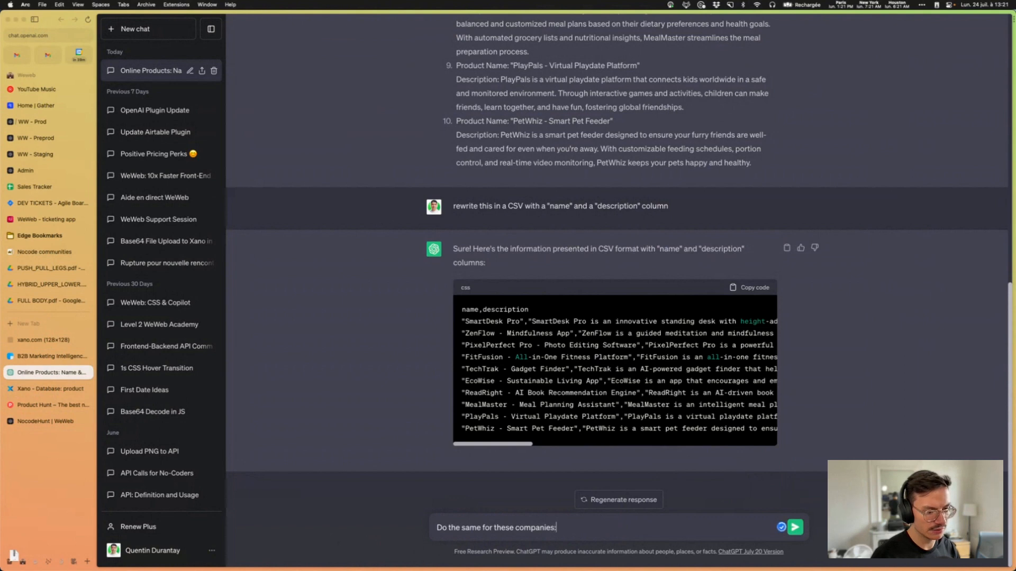
pyautogui.write('these companies:')
pyautogui.hotkey('shift', 'Return')
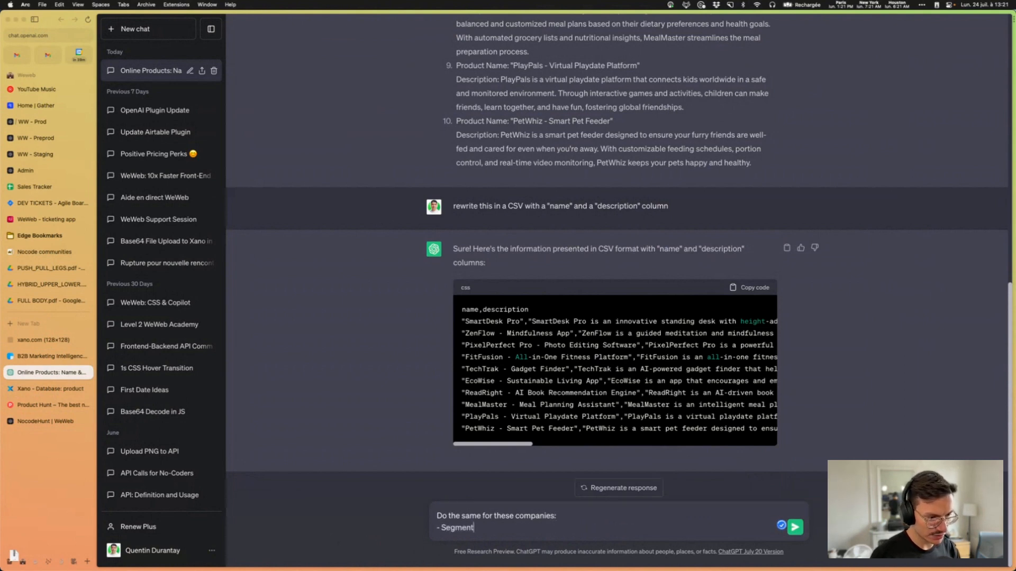
pyautogui.write('- Segment.com')
pyautogui.hotkey('shift', 'Return')
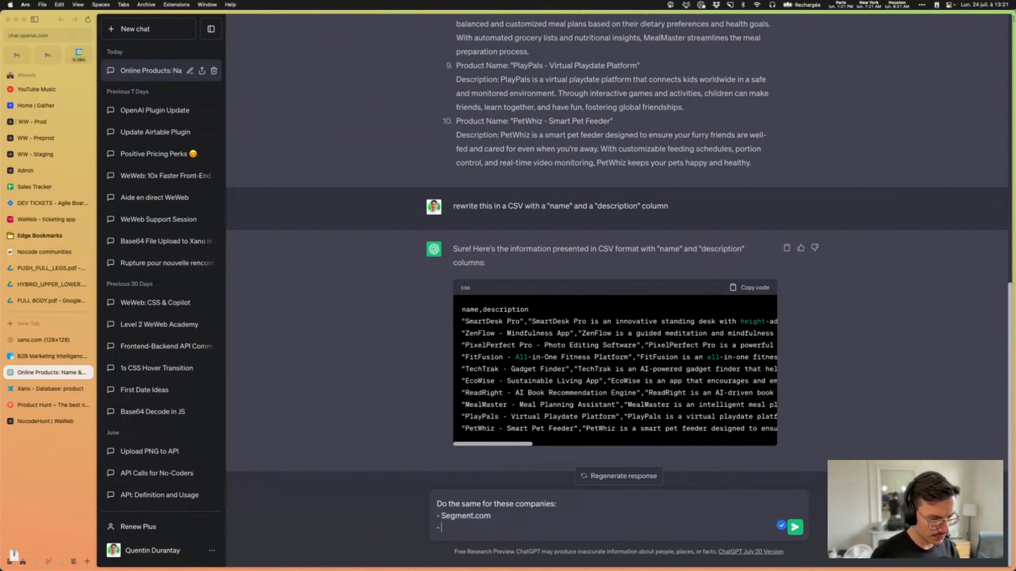
pyautogui.write('- Airbnb.com')
pyautogui.hotkey('shift', 'Return')
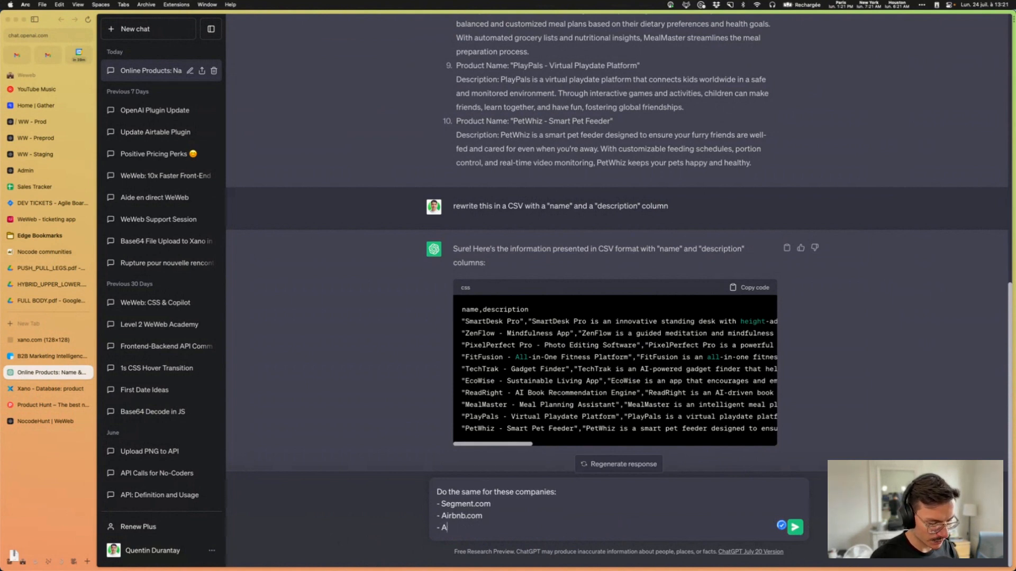
# Step: Continue the company list in the unsent prompt with Amplitude.com, Supabase.com and Fullstory.com, each on its own line
pyautogui.write('mplitude.co')
pyautogui.hotkey('shift', 'Return')
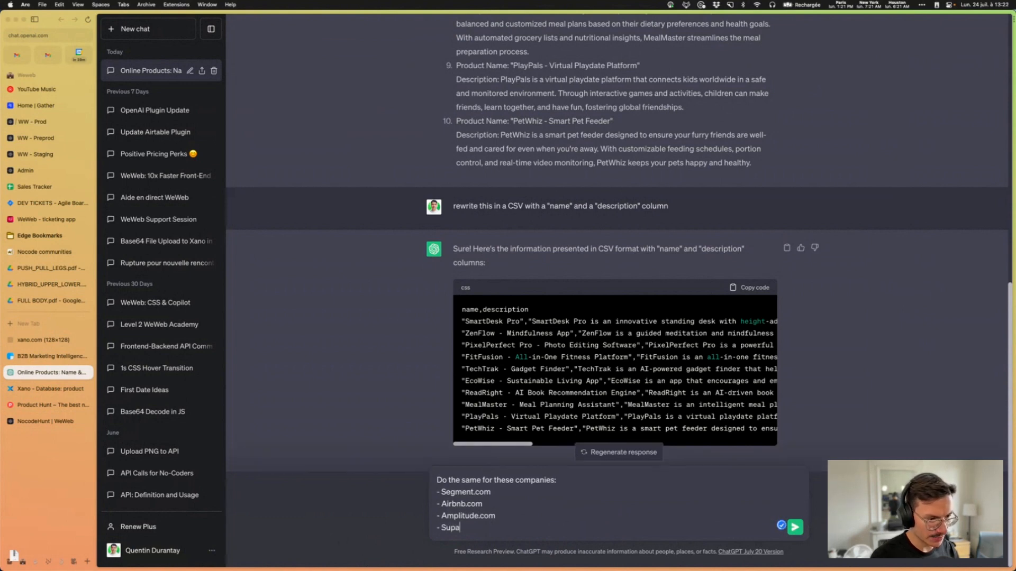
pyautogui.hotkey('shift', 'Return')
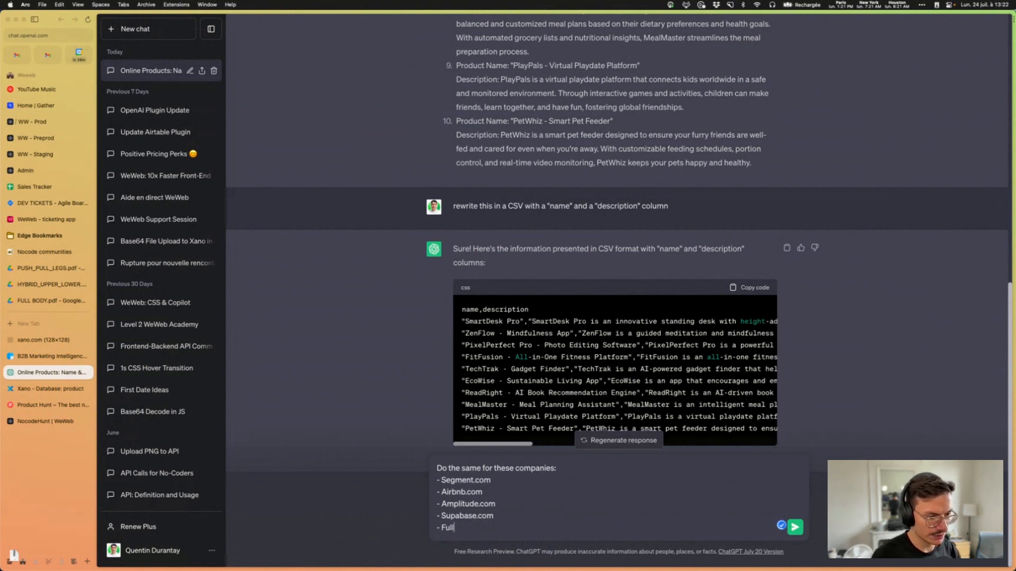
pyautogui.write('- Fullstory.com')
pyautogui.hotkey('shift', 'Return')
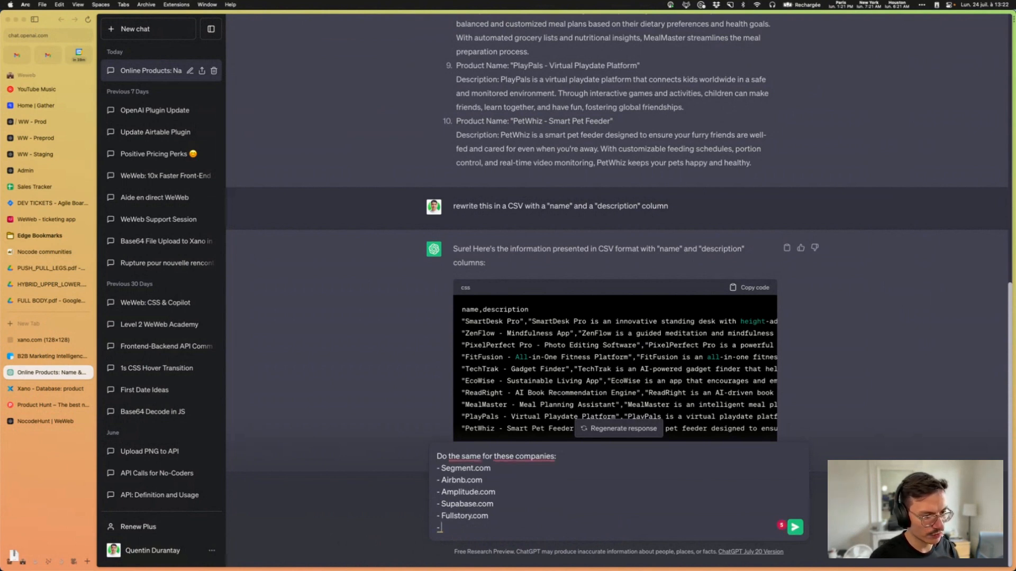
# Step: Extend the prompt's company list with Uber.com, Clearbit.com and Apollo.com, each on its own line
pyautogui.hotkey('shift', 'Return')
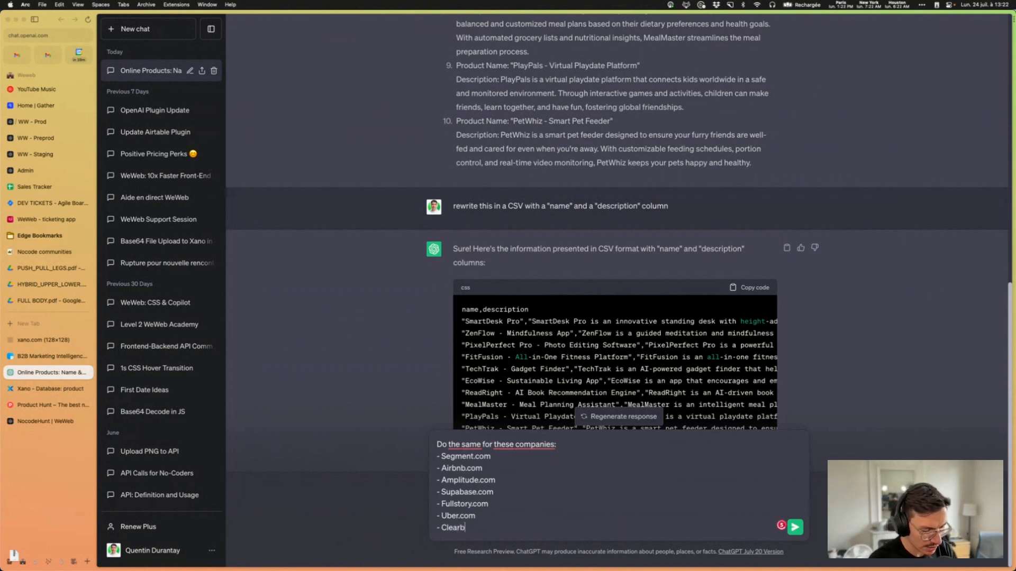
pyautogui.write('m')
pyautogui.hotkey('shift', 'Return')
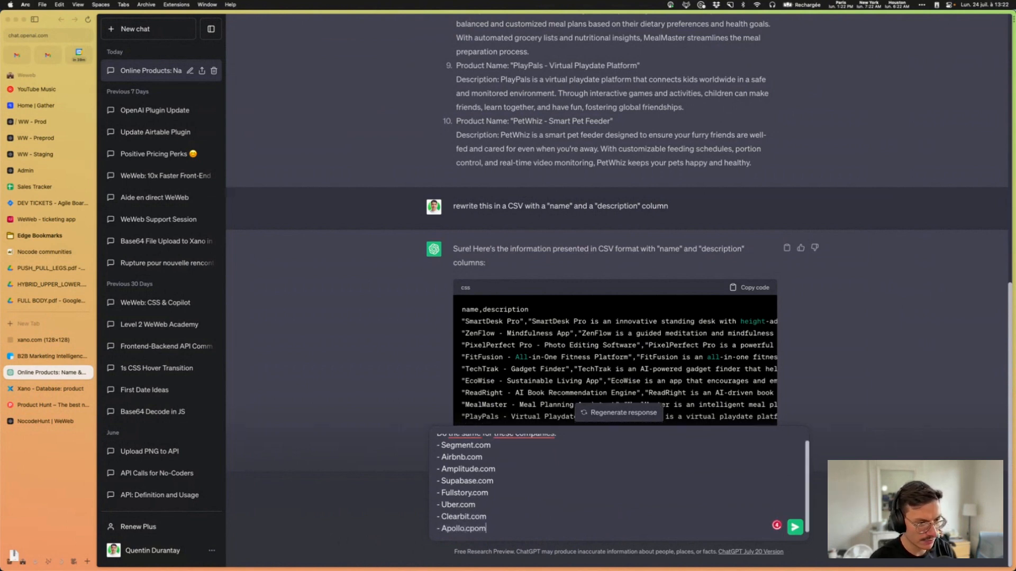
pyautogui.write('- Apollo.com')
pyautogui.hotkey('shift', 'Return')
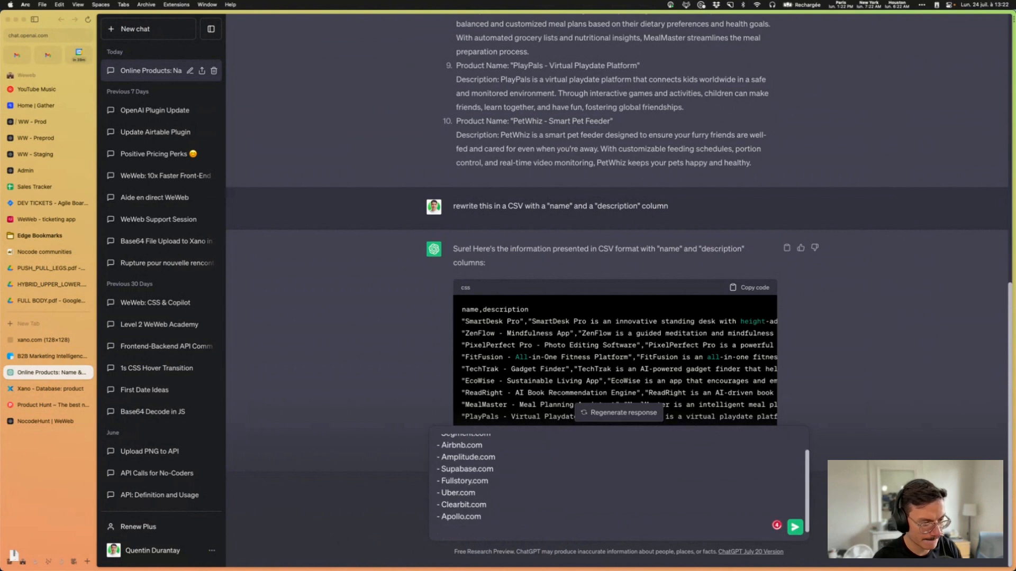
# Step: Check Apollo's website at apollo.io in a new tab, close it, and correct the company's entry in the ChatGPT prompt to Apollo.io
pyautogui.click(17, 323)
pyautogui.write('ap')
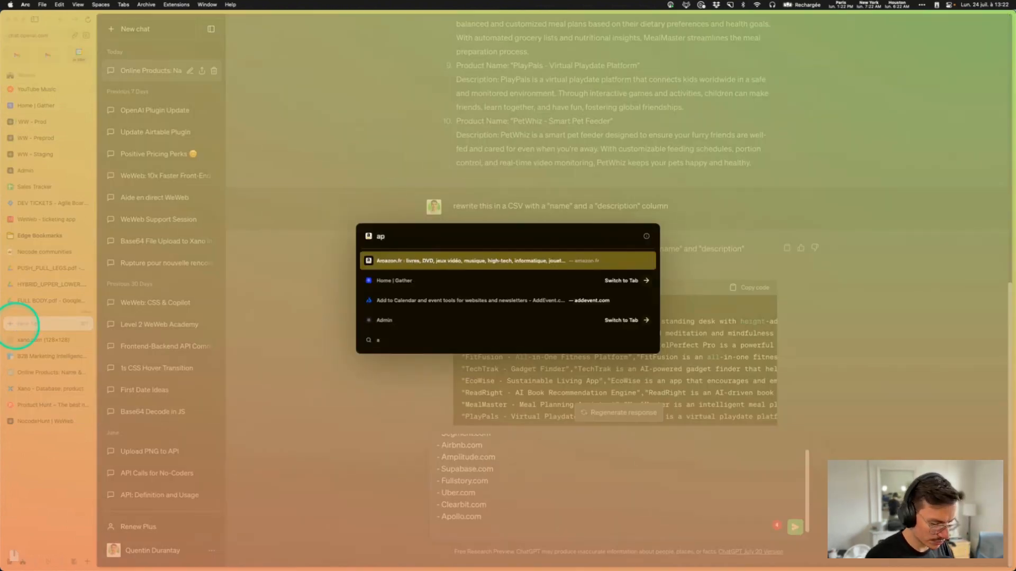
pyautogui.write('ollo.io')
pyautogui.press('Return')
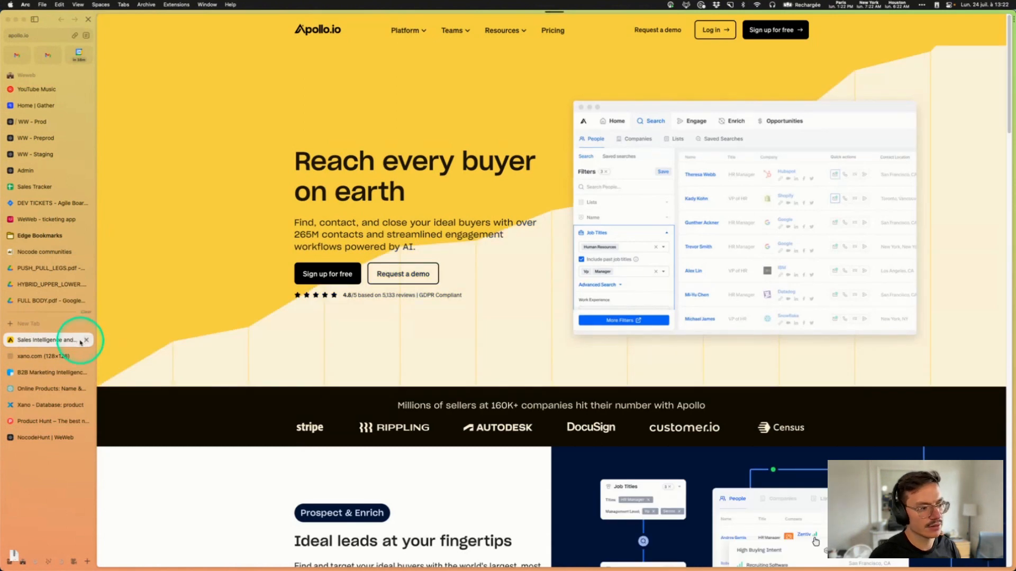
pyautogui.click(84, 339)
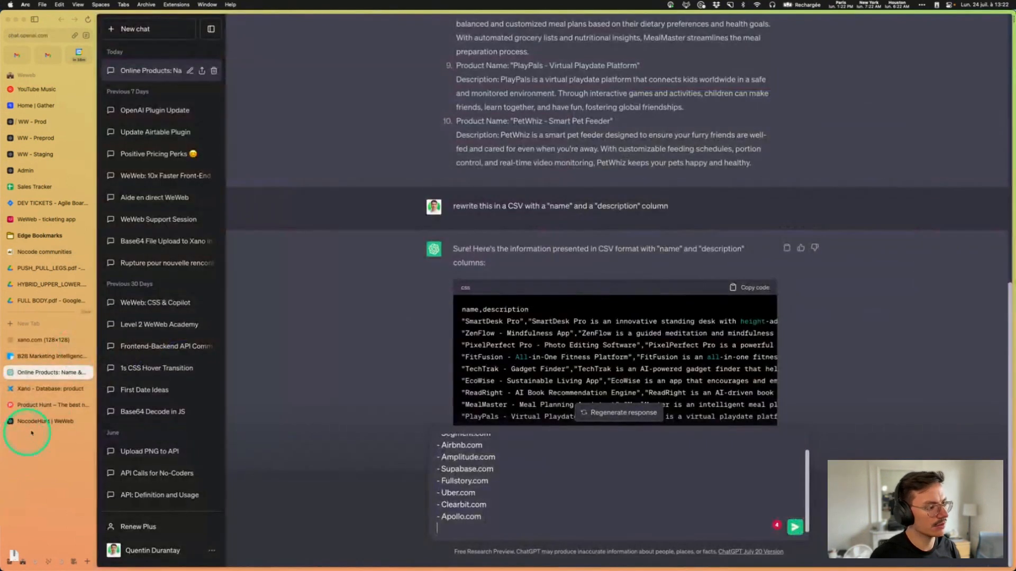
pyautogui.doubleClick(473, 516)
pyautogui.write('io ')
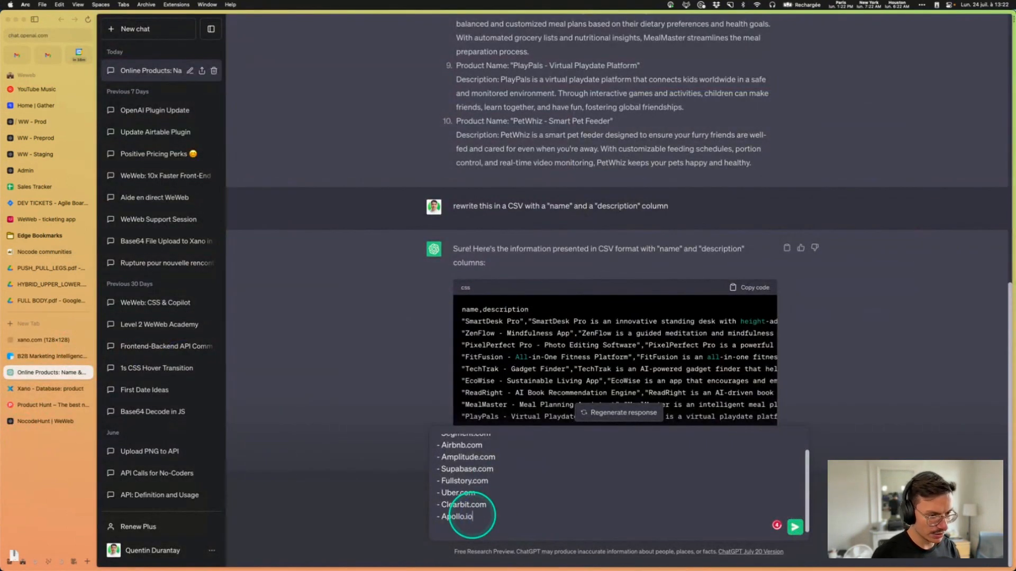
# Step: Add n8n.io, Make.com and Zapier.com as dashed lines to the company list and send the prompt
pyautogui.write('-')
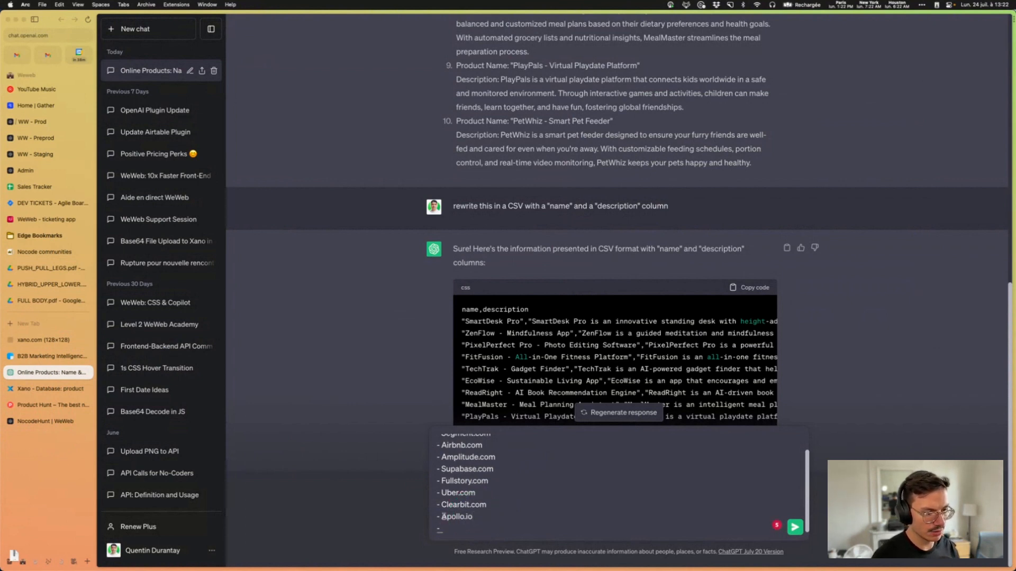
pyautogui.scroll(1, 445, 518)
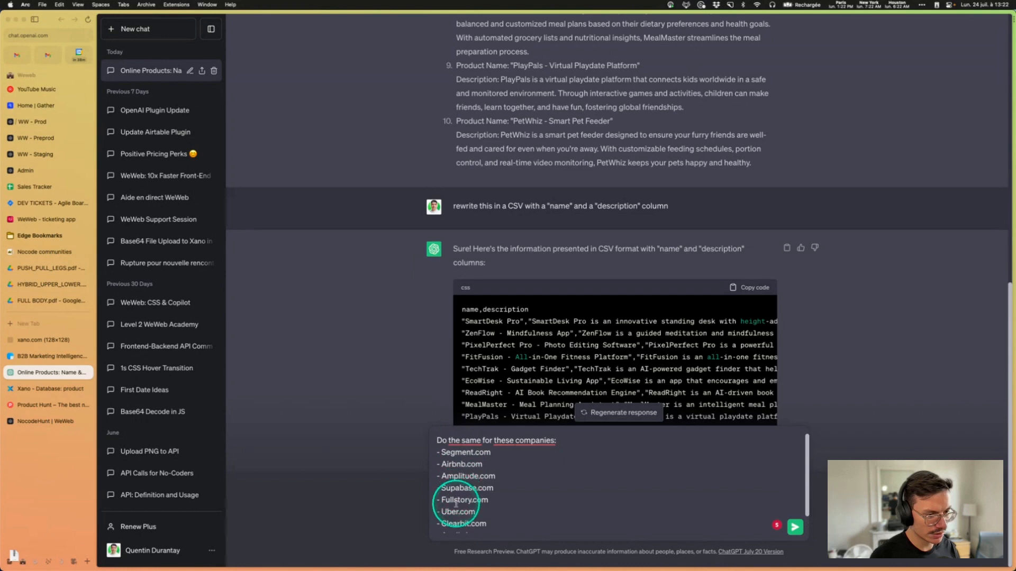
pyautogui.scroll(-2, 456, 504)
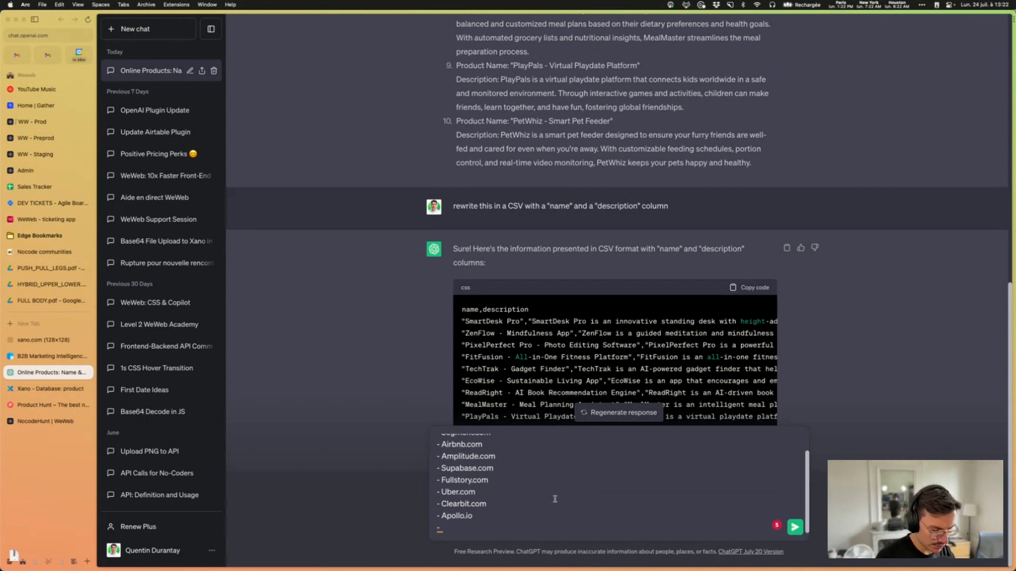
pyautogui.write('8n.io')
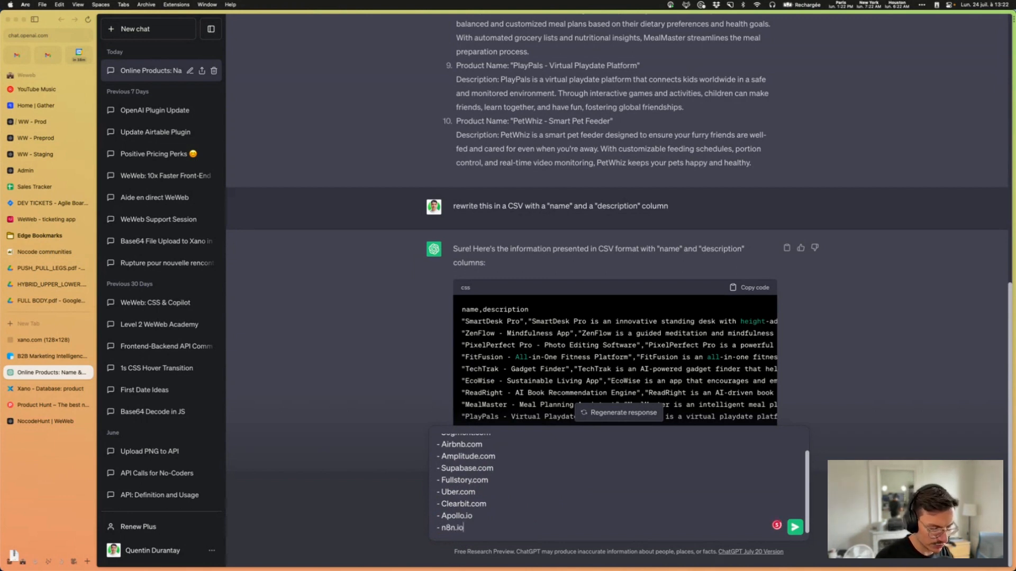
pyautogui.hotkey('shift', 'Return')
pyautogui.write('- Make.com')
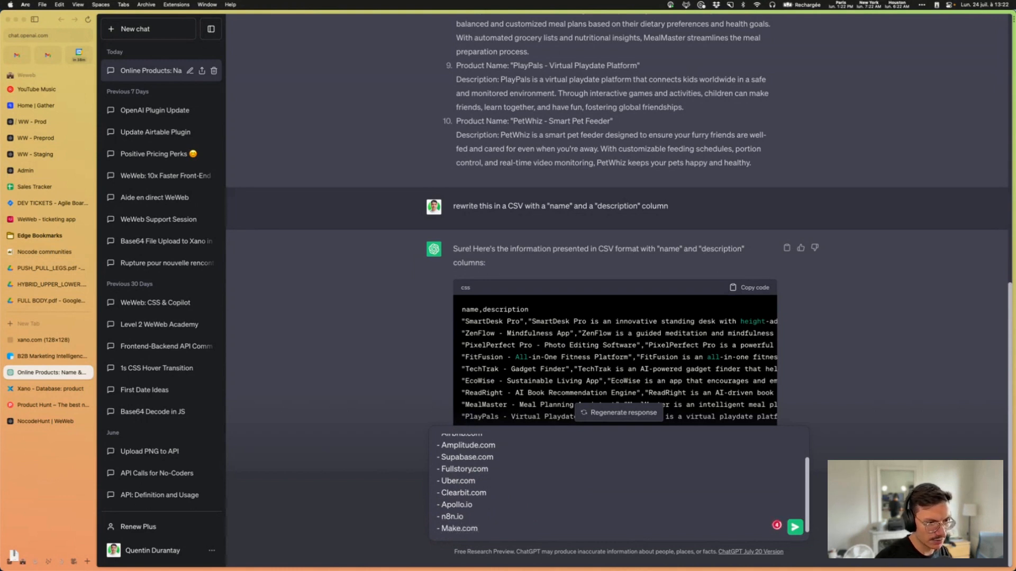
pyautogui.hotkey('shift', 'Return')
pyautogui.write('- Zapier.com')
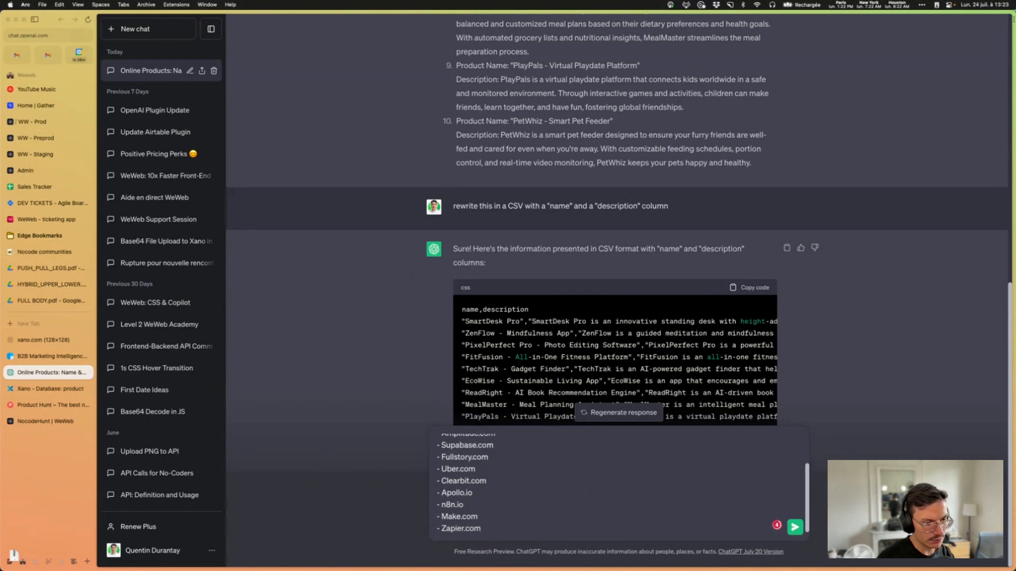
pyautogui.press('Return')
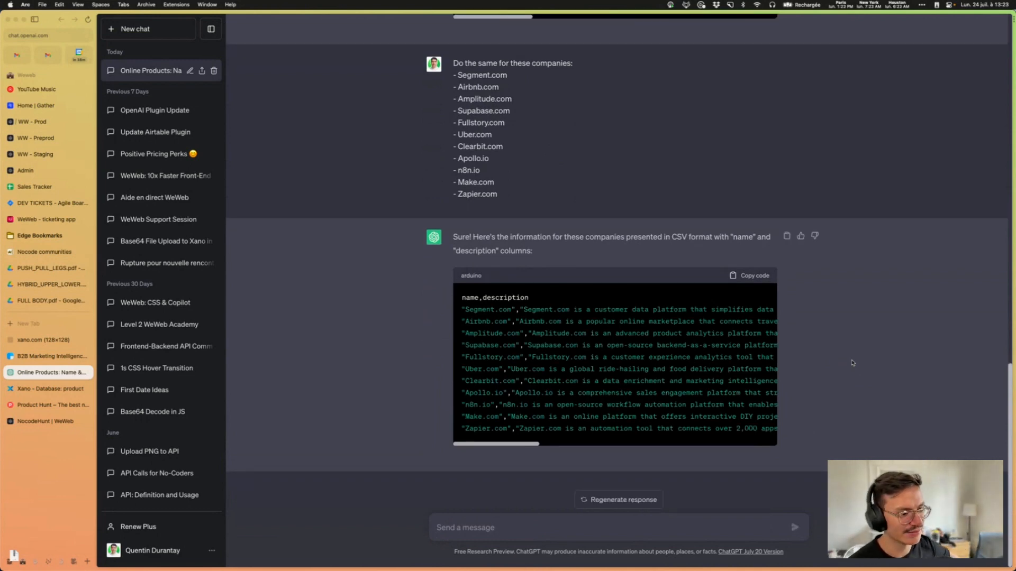
# Step: Start a follow-up prompt reading "replace name with the name of the company without the TLD,"
pyautogui.click(203, 366)
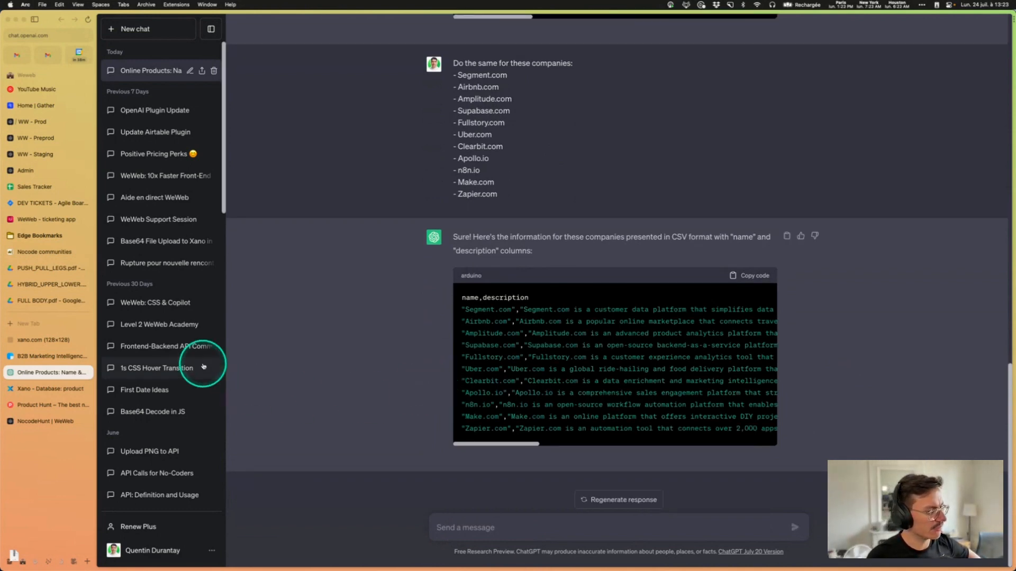
pyautogui.click(503, 521)
pyautogui.write('rep')
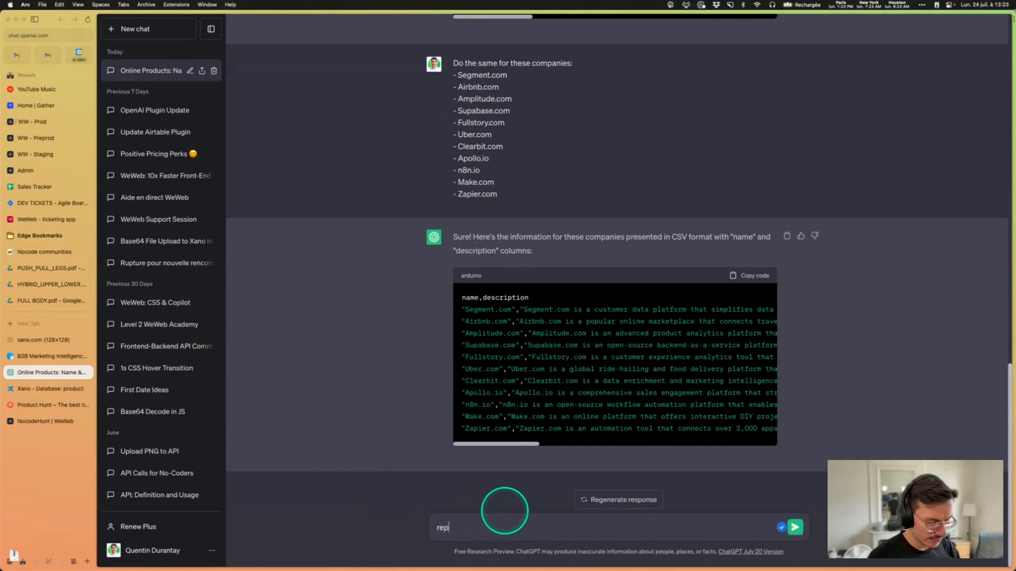
pyautogui.write('lace name with ')
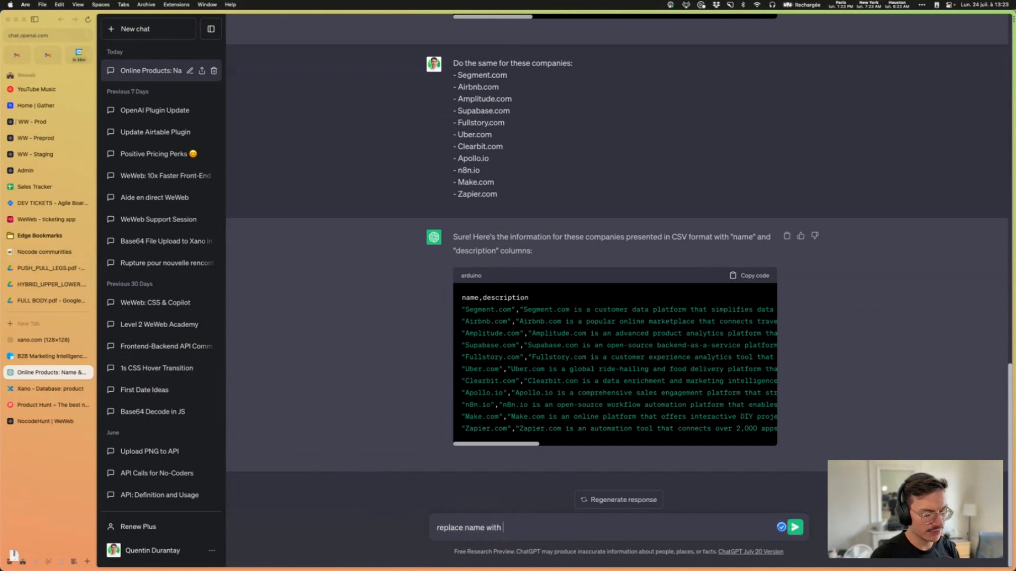
pyautogui.write('the name of ')
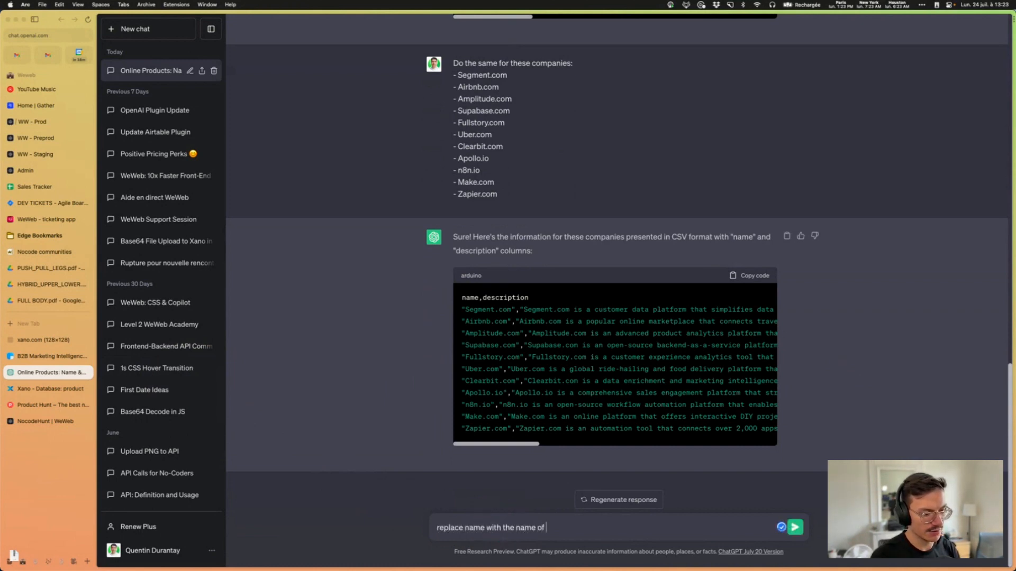
pyautogui.write('the compan')
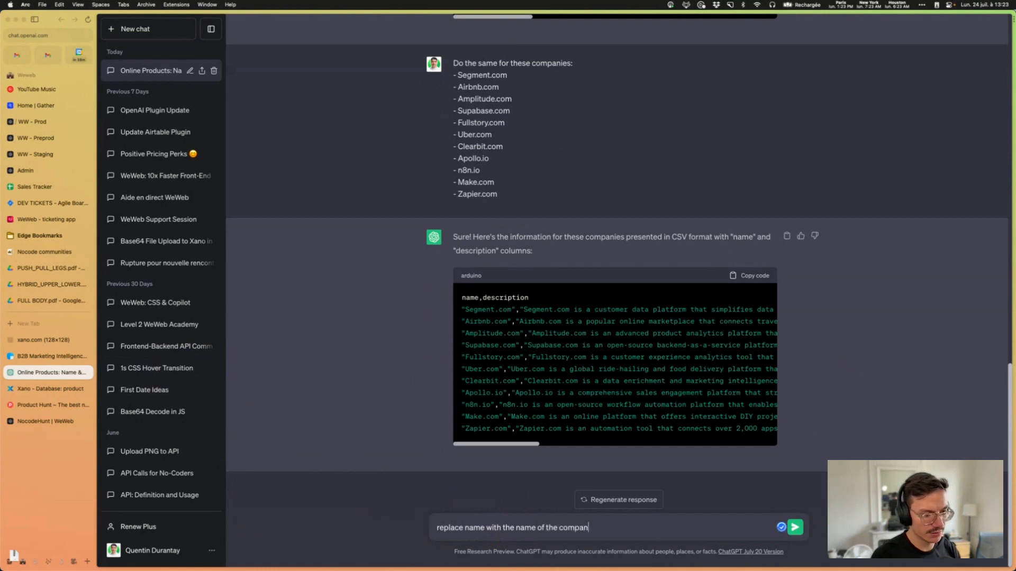
pyautogui.write('y without the ')
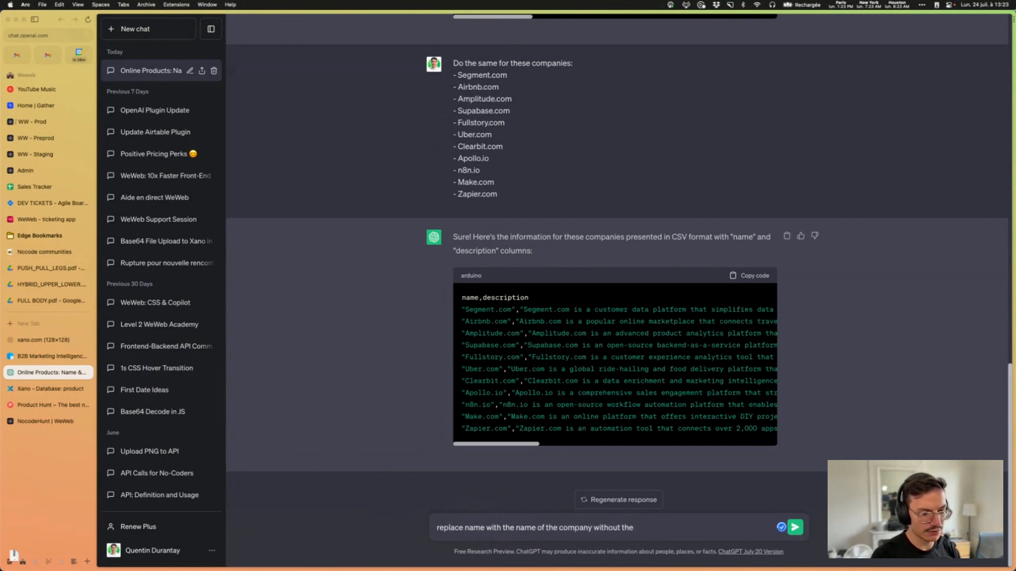
pyautogui.write('TLD,')
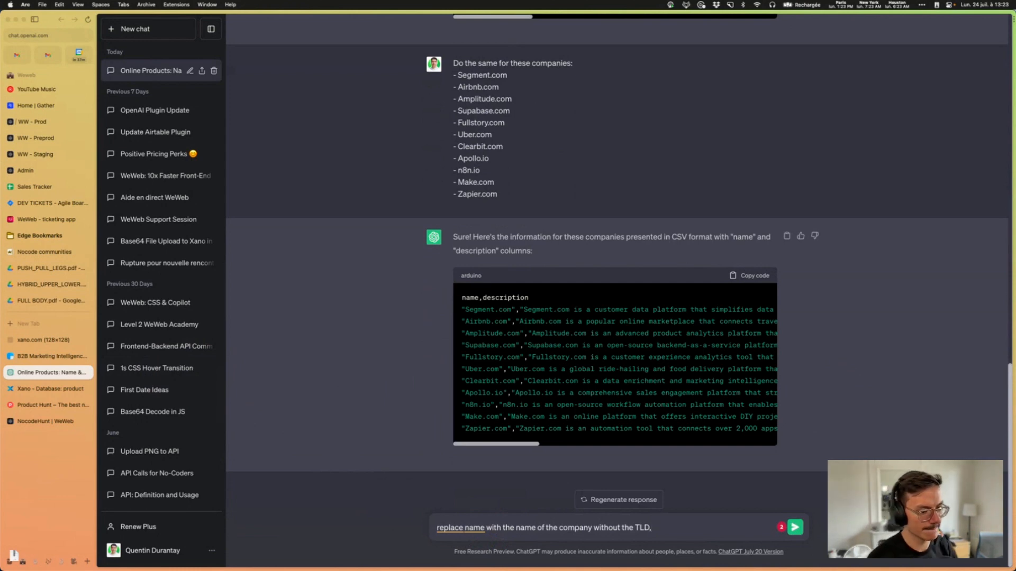
# Step: Continue the unsent prompt with "add a "logo" column which should contain"
pyautogui.write('add un')
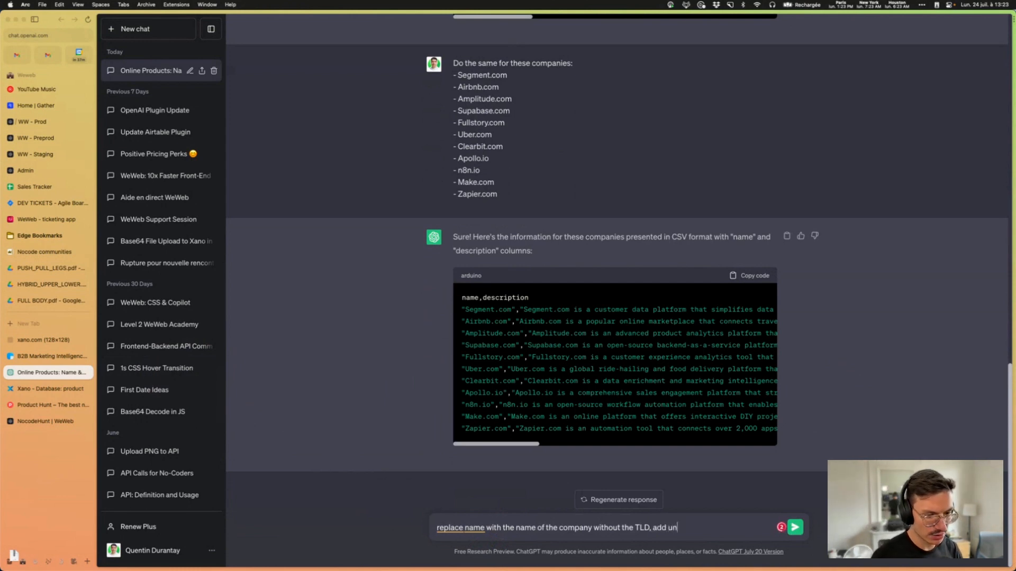
pyautogui.press('BackSpace')
pyautogui.press('BackSpace')
pyautogui.write('a "lo')
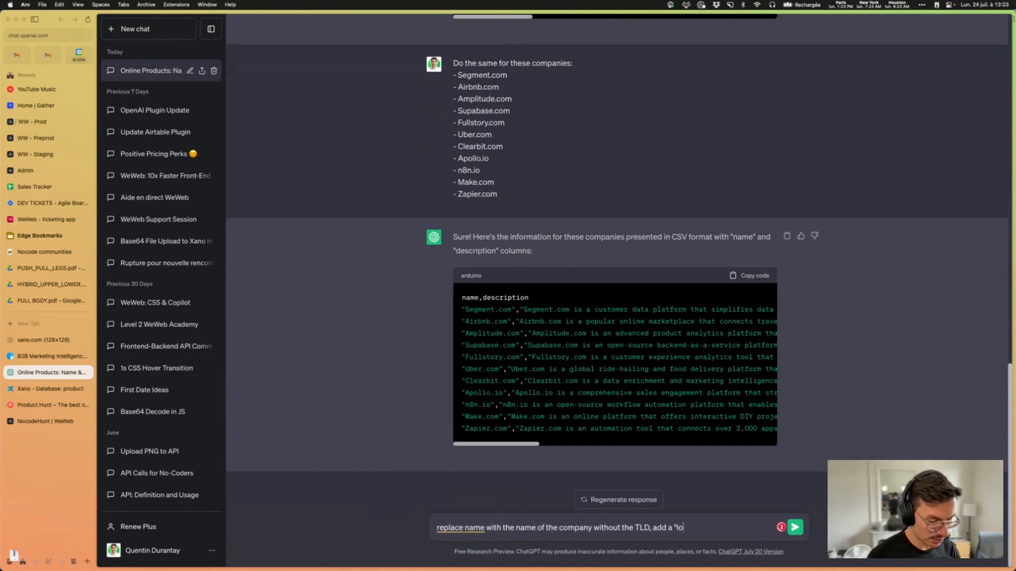
pyautogui.write('go" column ')
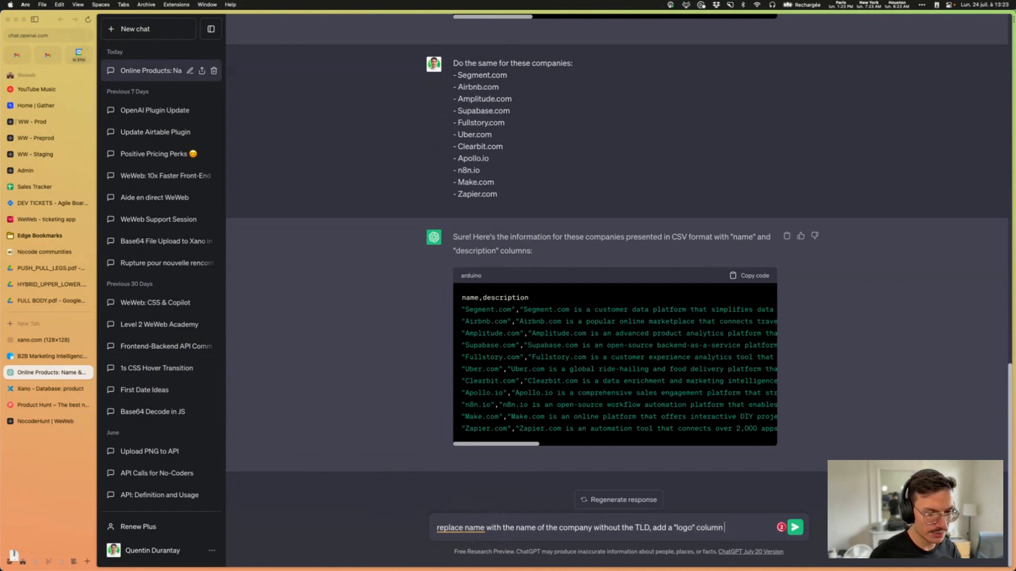
pyautogui.write('which should')
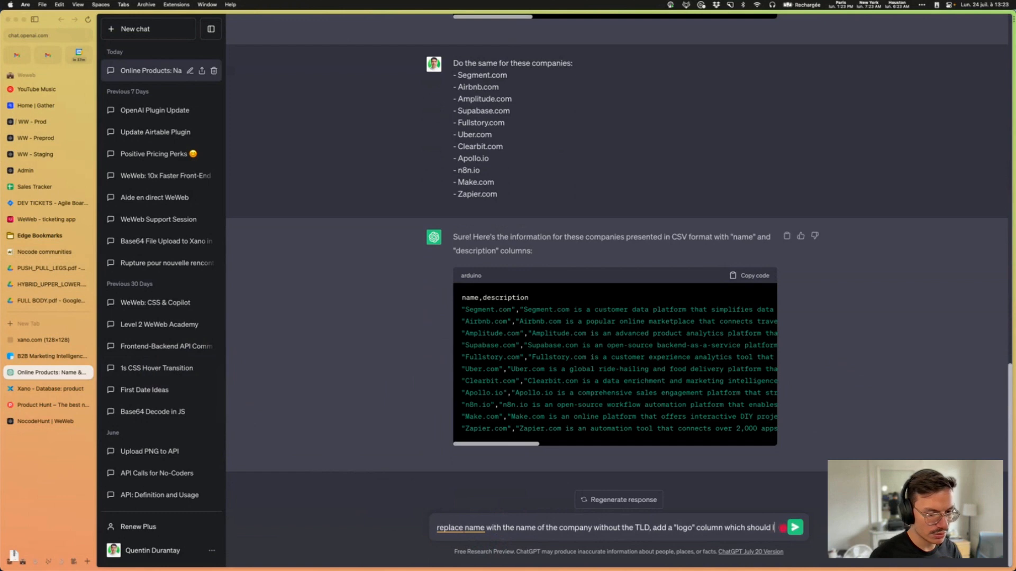
pyautogui.write(' contain')
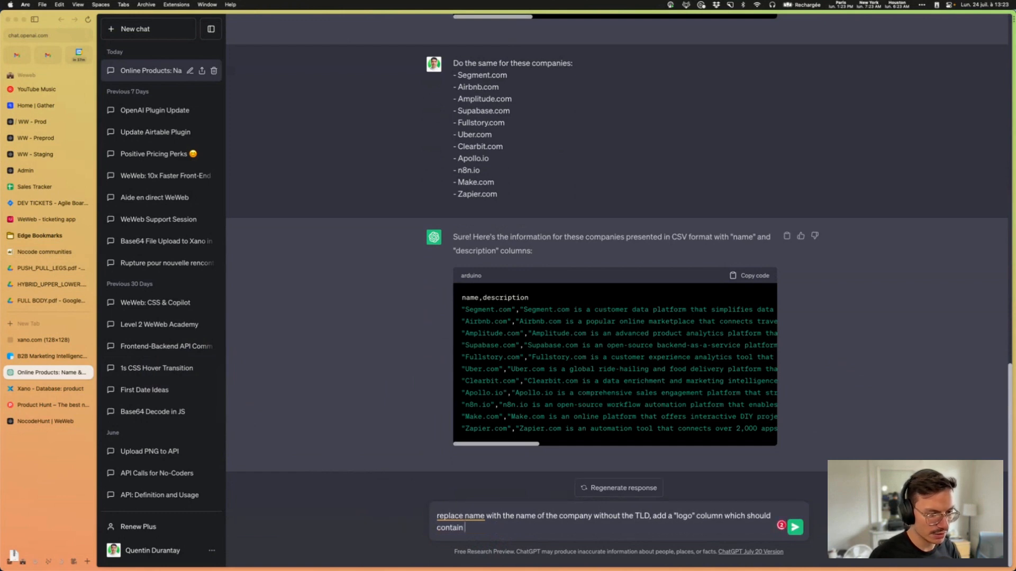
pyautogui.write(' "https')
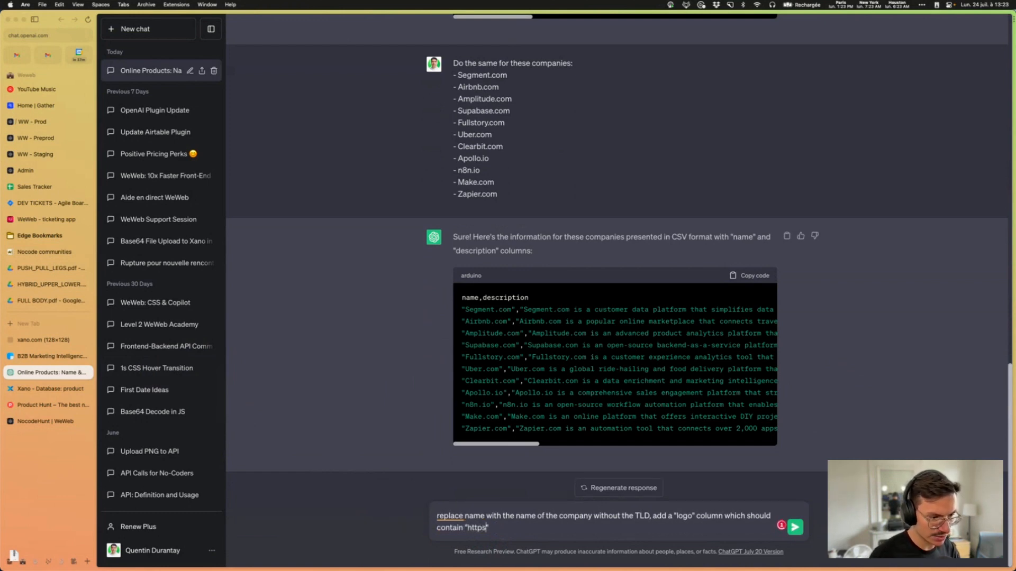
pyautogui.write('://clearbit')
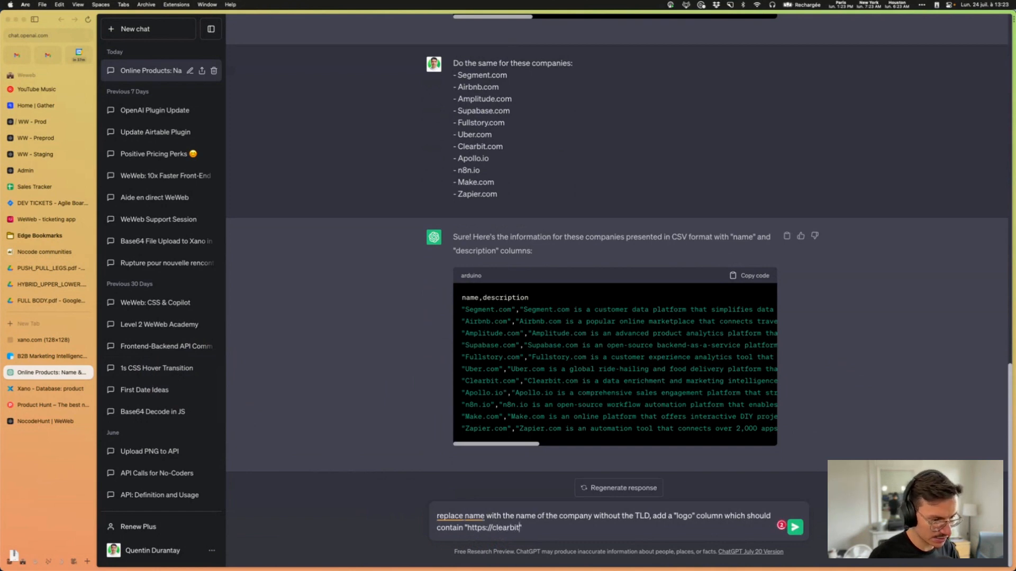
pyautogui.press('BackSpace')
pyautogui.press('BackSpace')
pyautogui.press('BackSpace')
pyautogui.press('BackSpace')
pyautogui.press('BackSpace')
pyautogui.press('BackSpace')
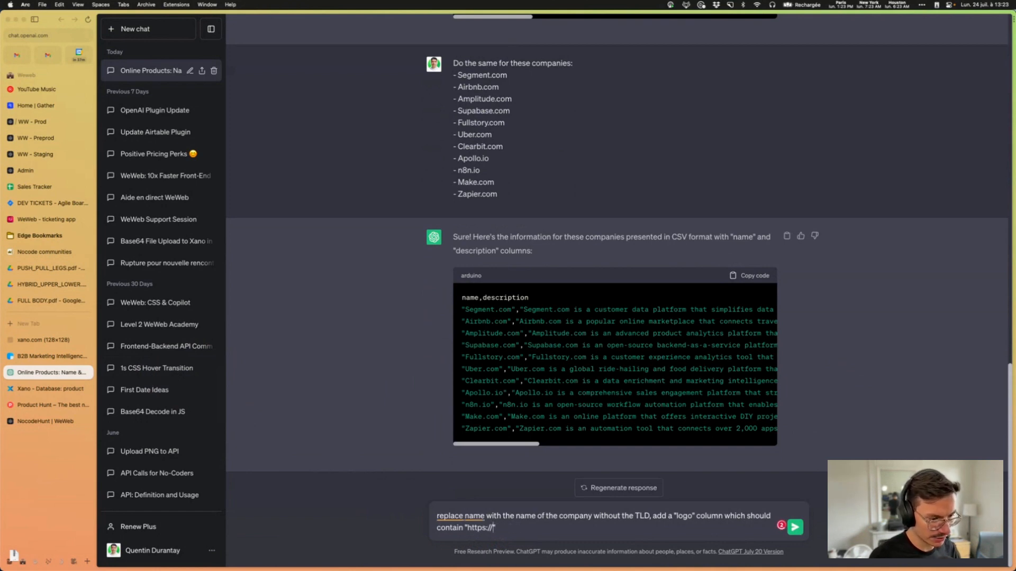
pyautogui.write('logo.clearbit.com')
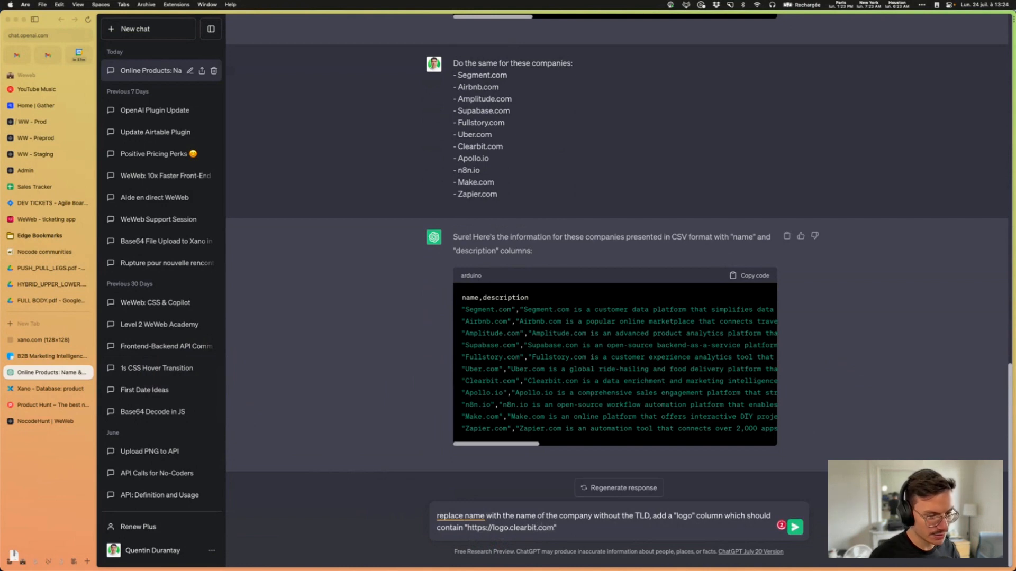
pyautogui.write('/{}')
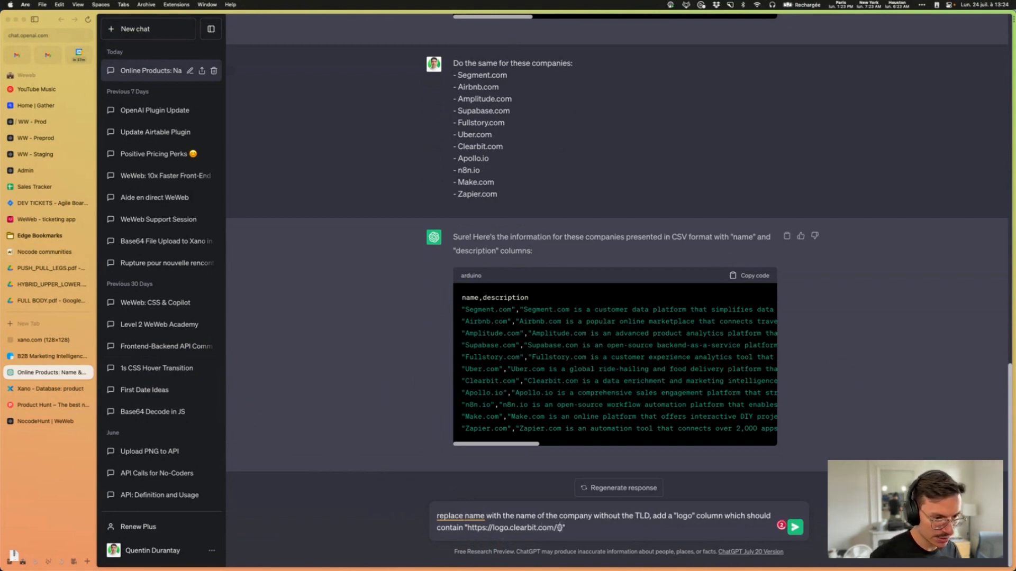
pyautogui.write('company domai')
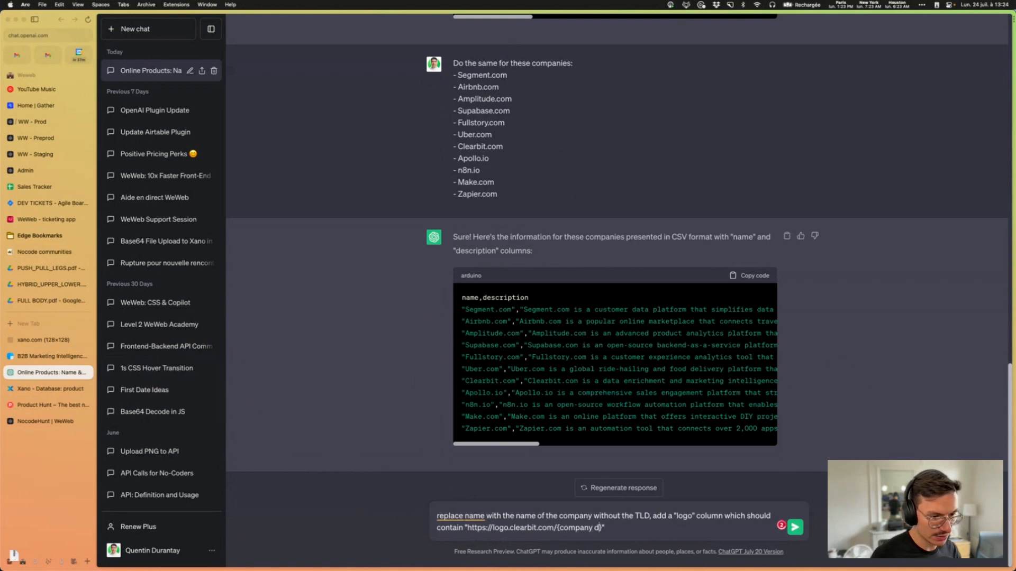
pyautogui.write('n')
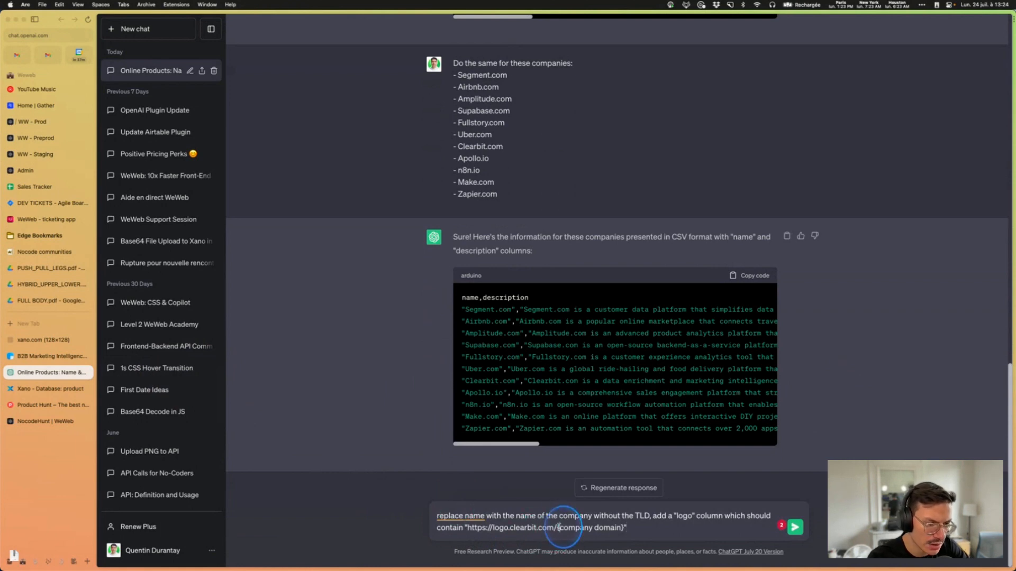
# Step: Send the follow-up prompt and check the logo URLs at the end of each row in the generated CSV
pyautogui.moveTo(558, 527); pyautogui.dragTo(624, 528)
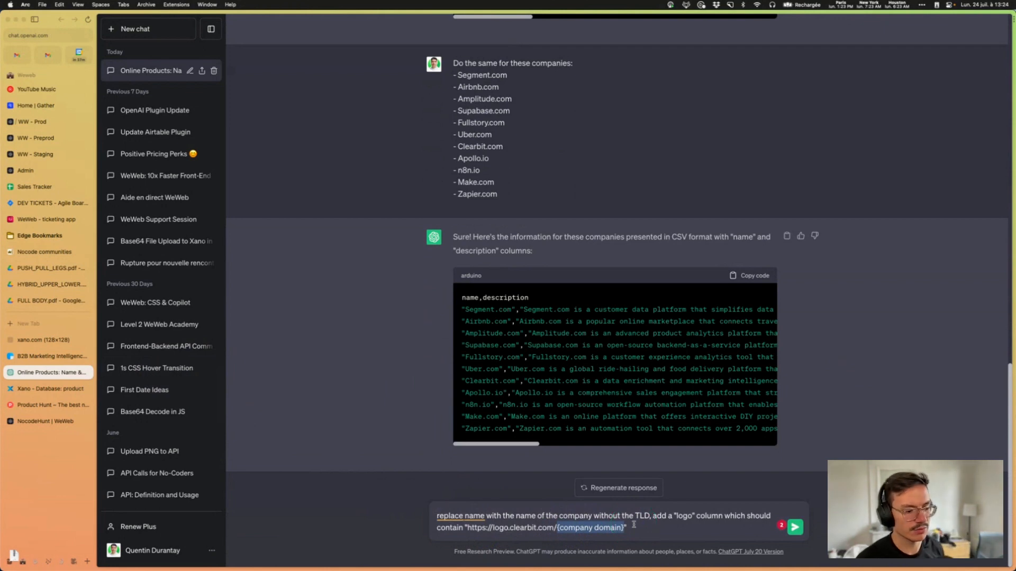
pyautogui.press('Down')
pyautogui.press('Return')
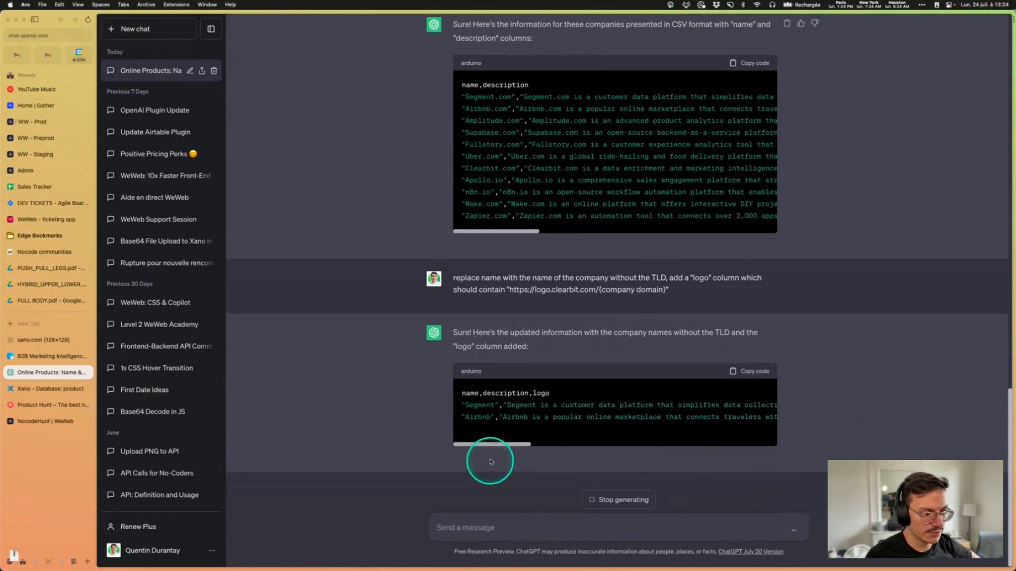
pyautogui.moveTo(485, 451); pyautogui.dragTo(773, 445)
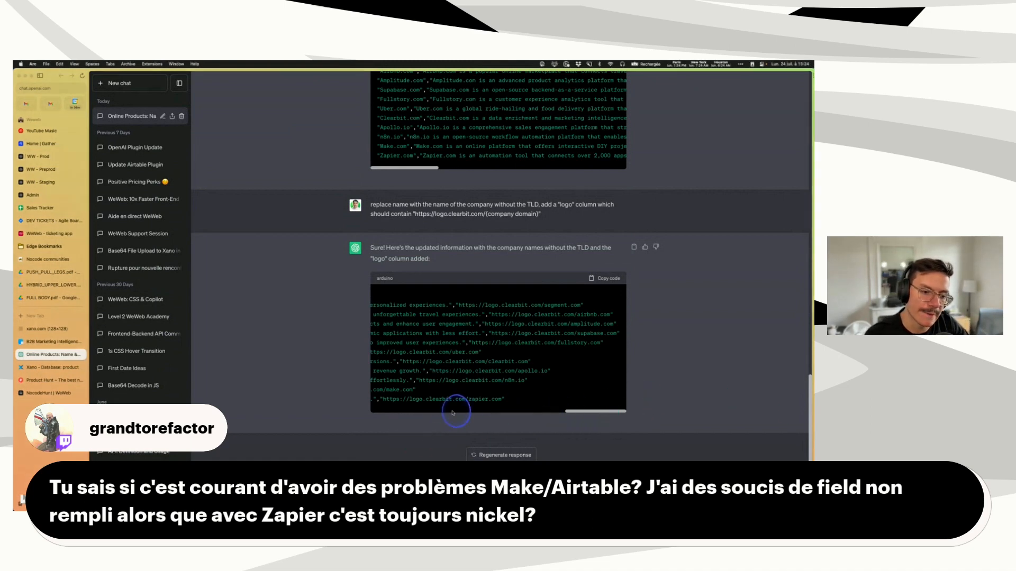
pyautogui.moveTo(576, 412); pyautogui.dragTo(361, 407)
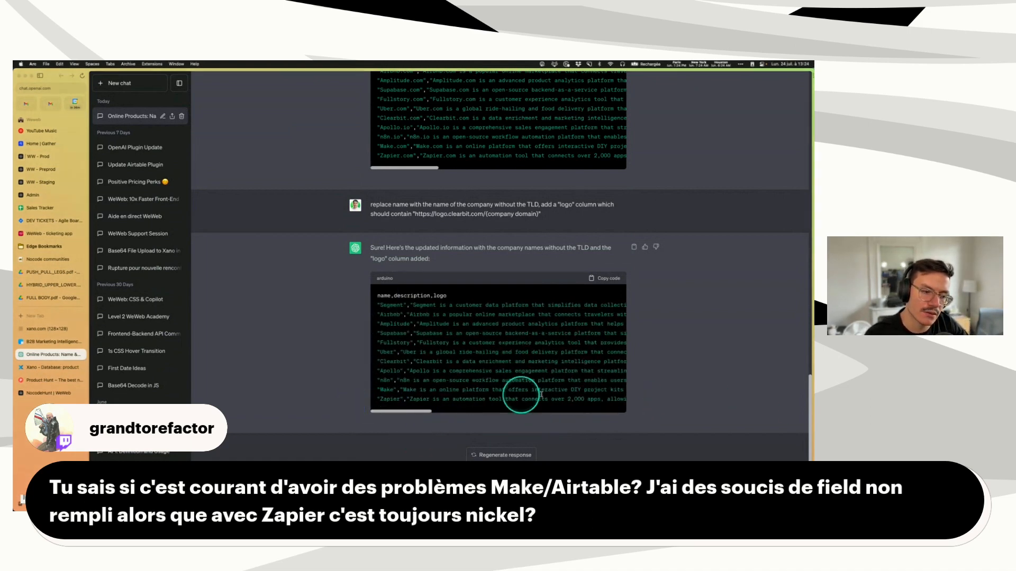
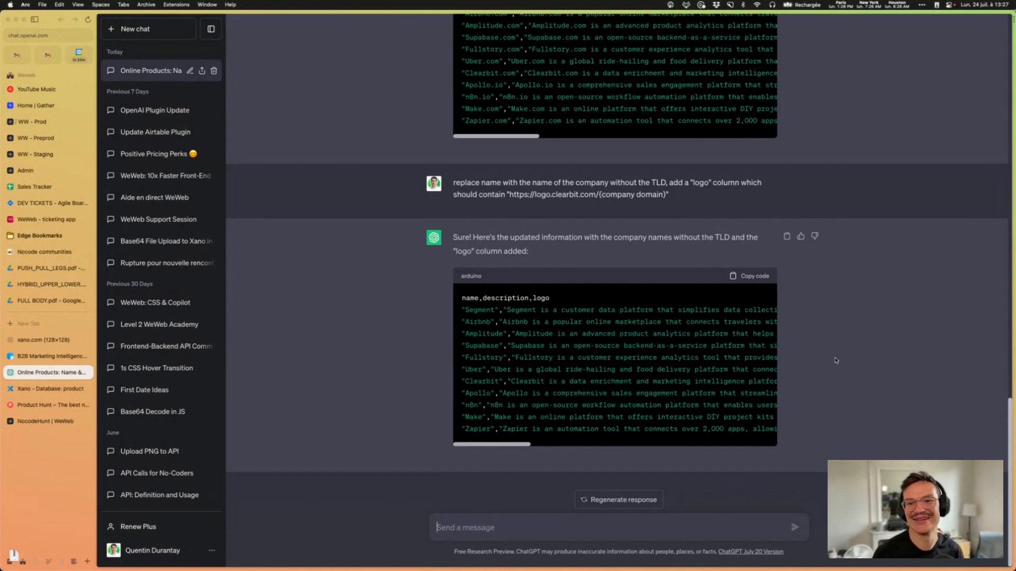
# Step: Copy the generated name, description and logo CSV, switch to Visual Studio Code and paste it into a new untitled file
pyautogui.click(748, 276)
pyautogui.moveTo(502, 563)
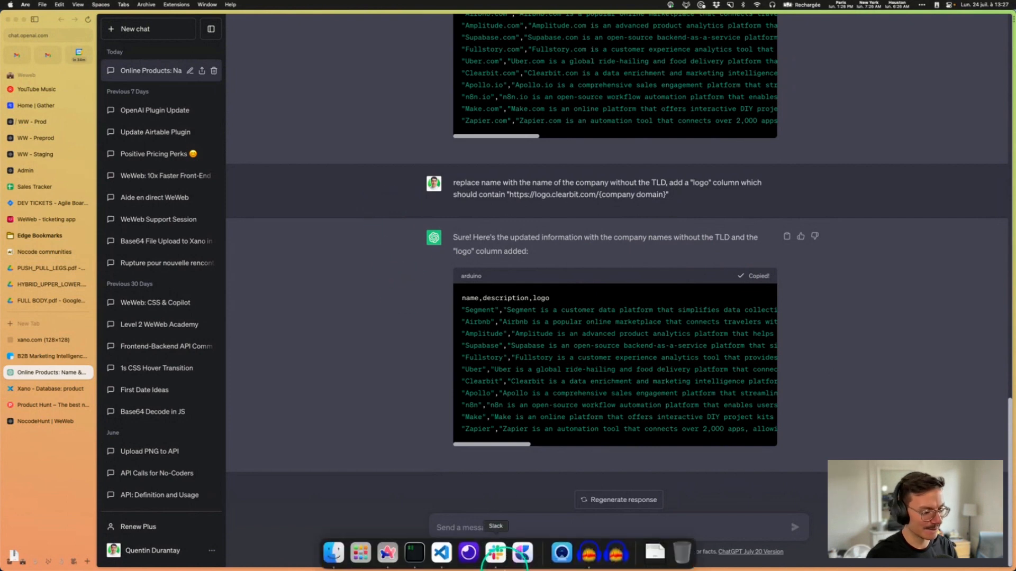
pyautogui.click(438, 560)
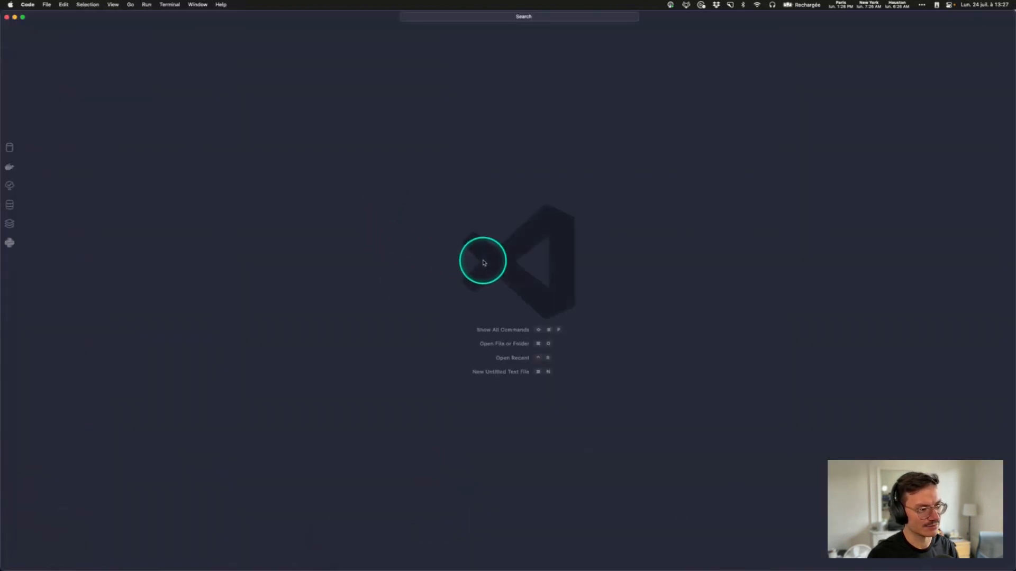
pyautogui.doubleClick(484, 262)
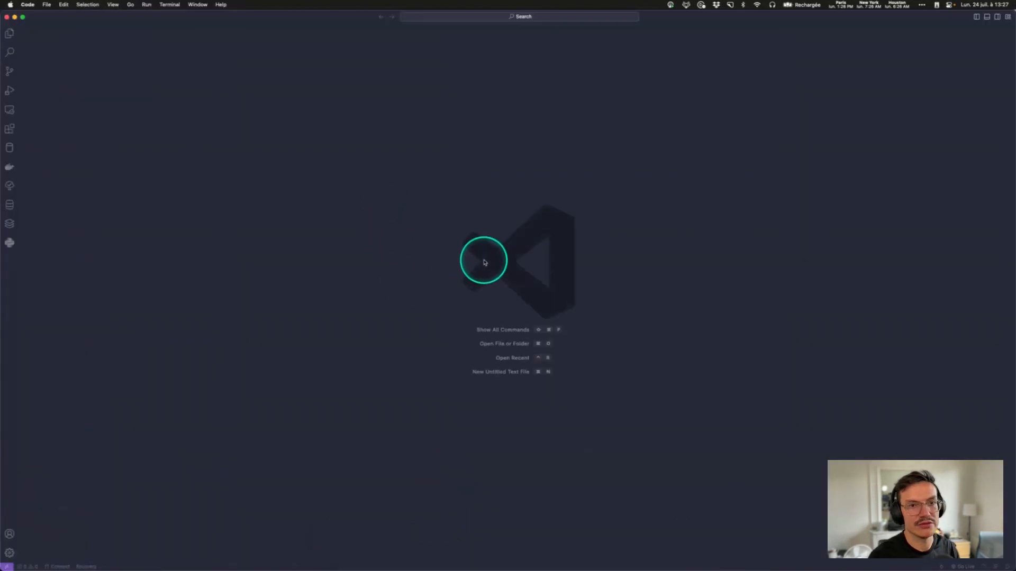
pyautogui.press('super+v')
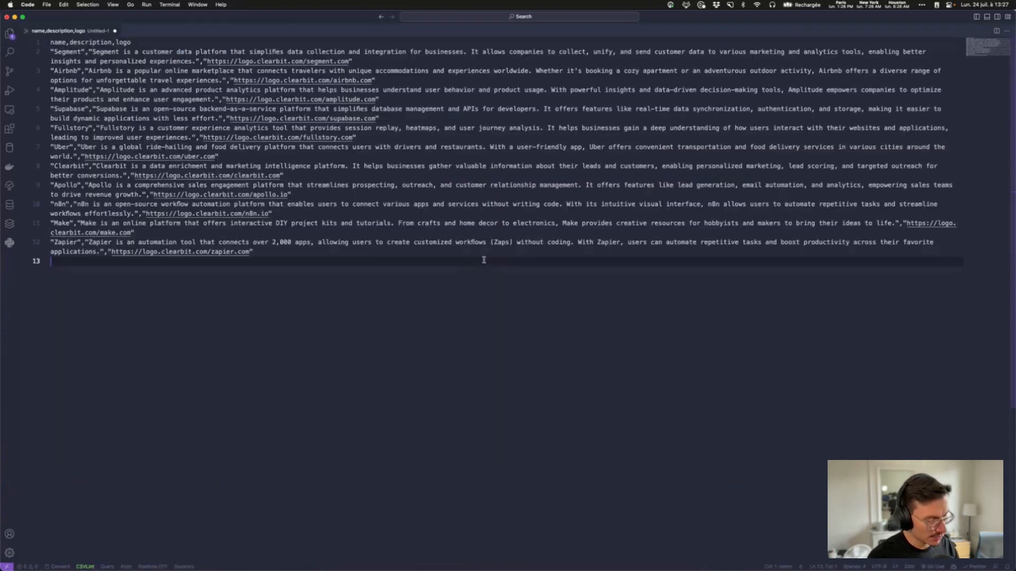
pyautogui.click(442, 256)
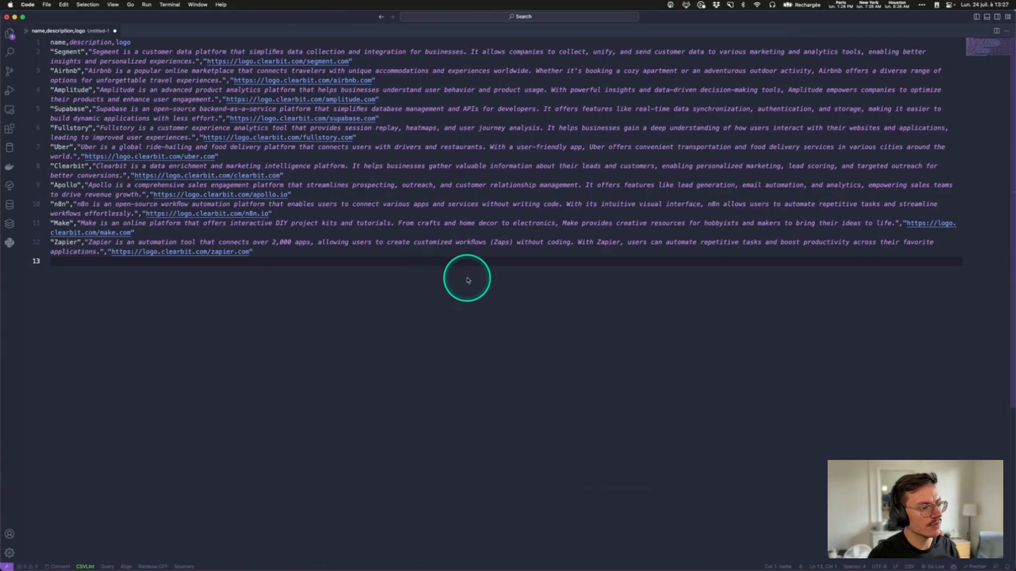
# Step: Save the CSV file as nocodehunt1.csv in the Téléchargements folder and close the editor window
pyautogui.press('super+s')
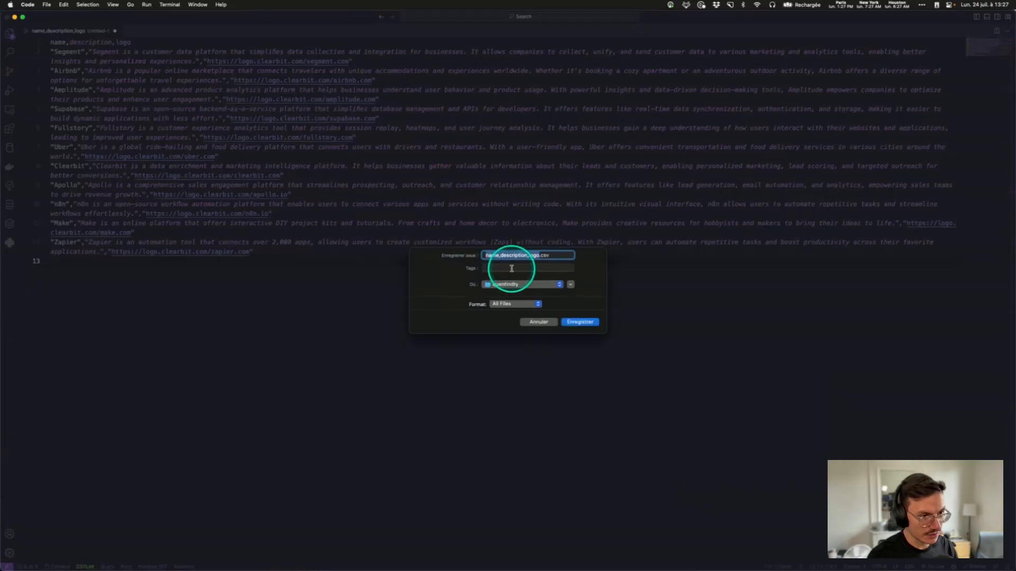
pyautogui.write('noco')
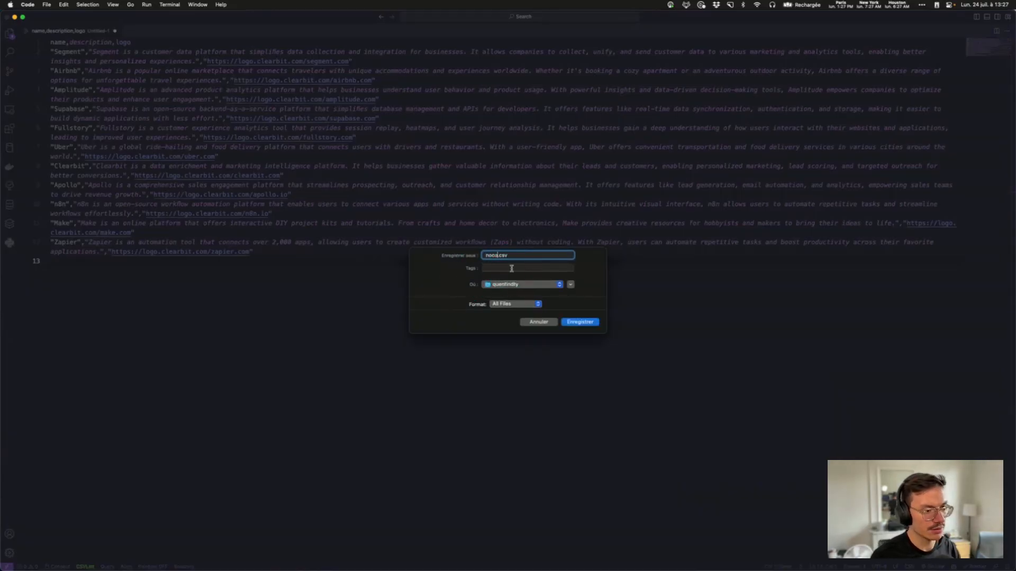
pyautogui.write('dehunt')
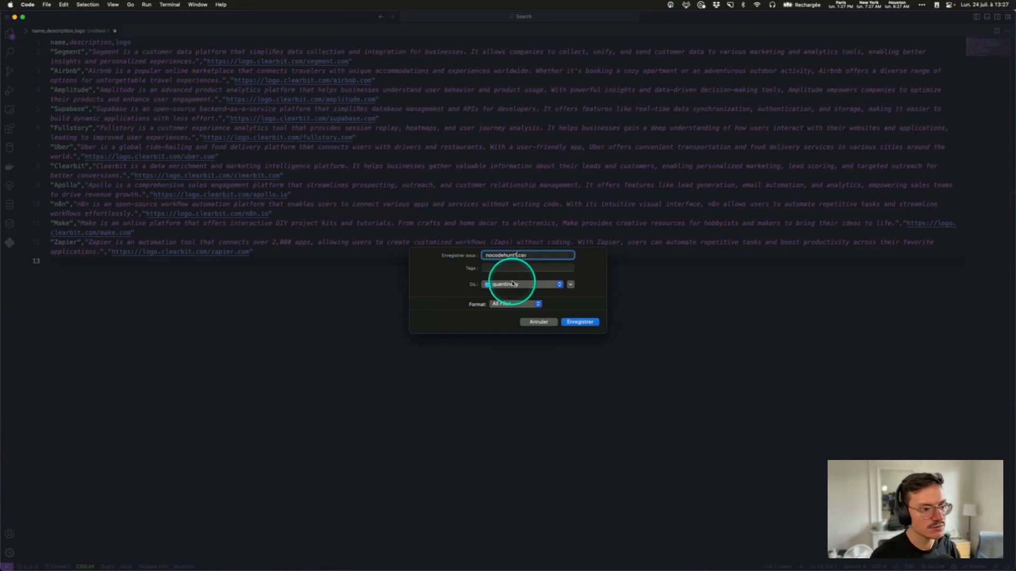
pyautogui.click(513, 285)
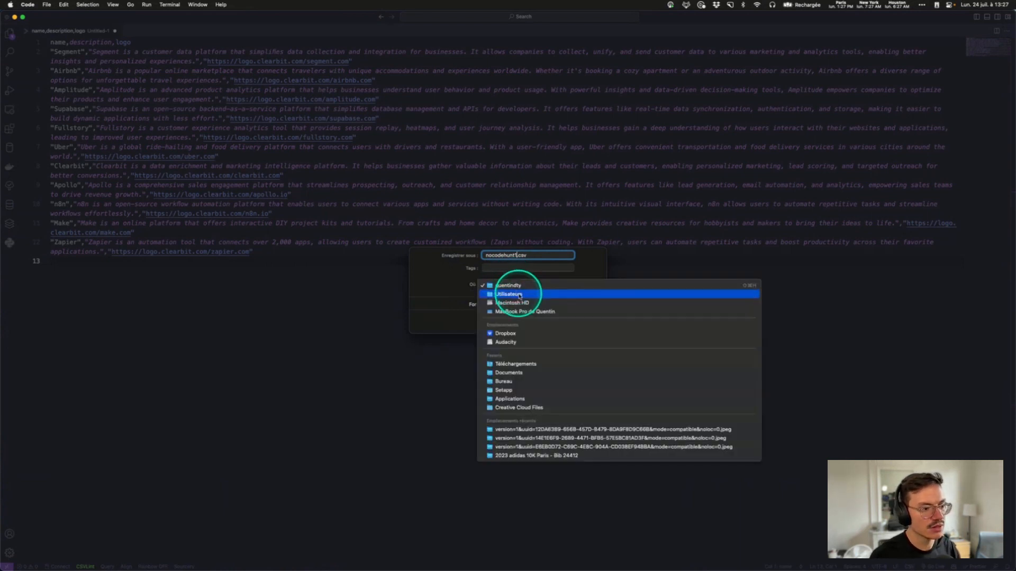
pyautogui.click(516, 364)
pyautogui.click(580, 324)
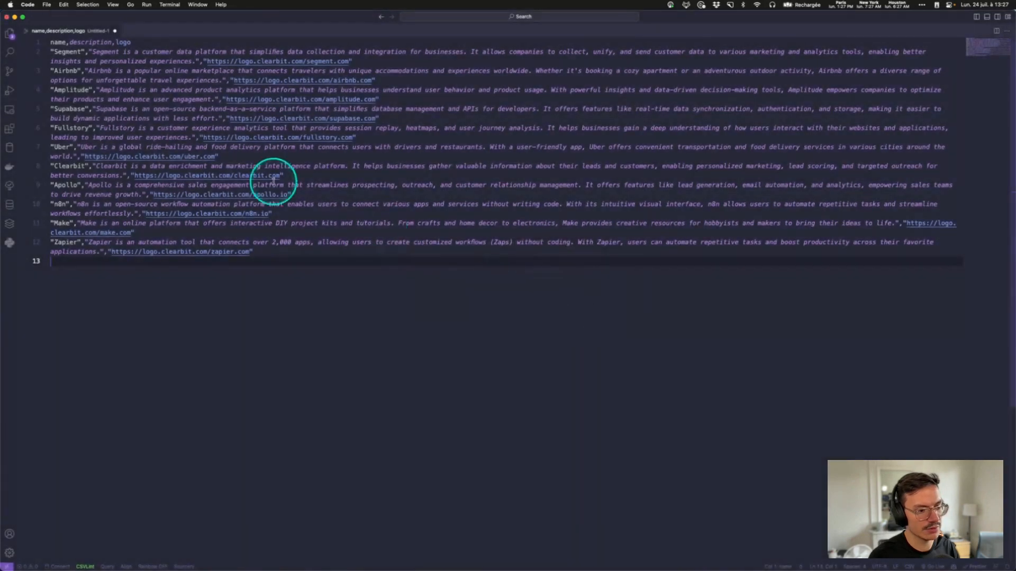
pyautogui.click(6, 18)
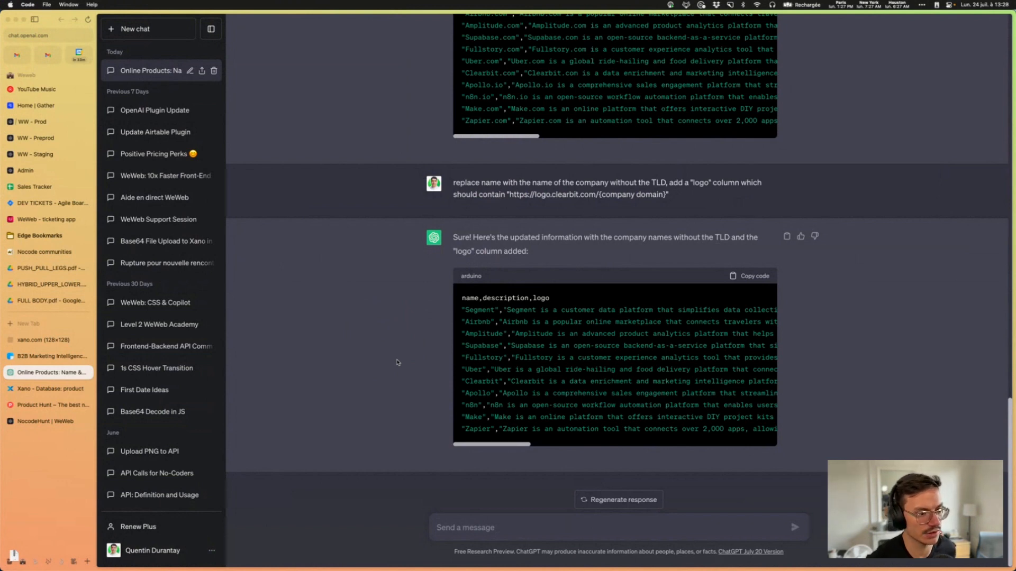
# Step: Close the xano.com logo page, switch to Xano and import nocodehunt1.csv from Downloads into the product table
pyautogui.click(86, 341)
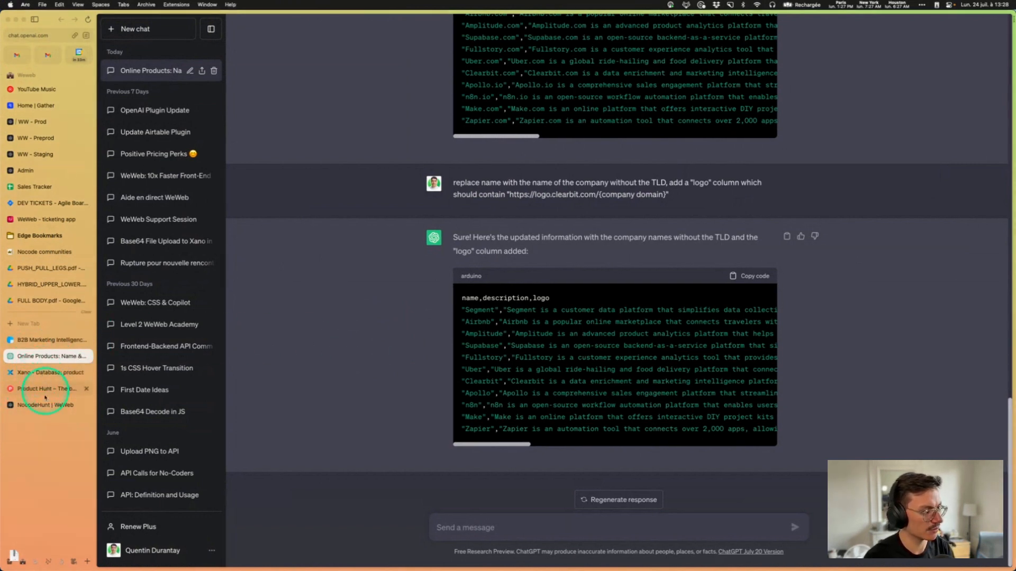
pyautogui.click(43, 374)
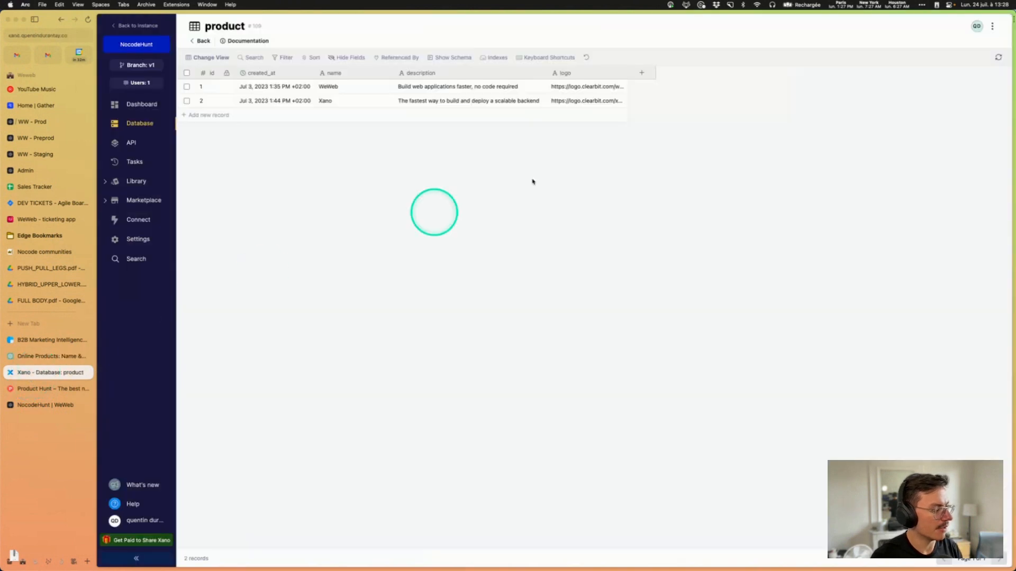
pyautogui.click(992, 27)
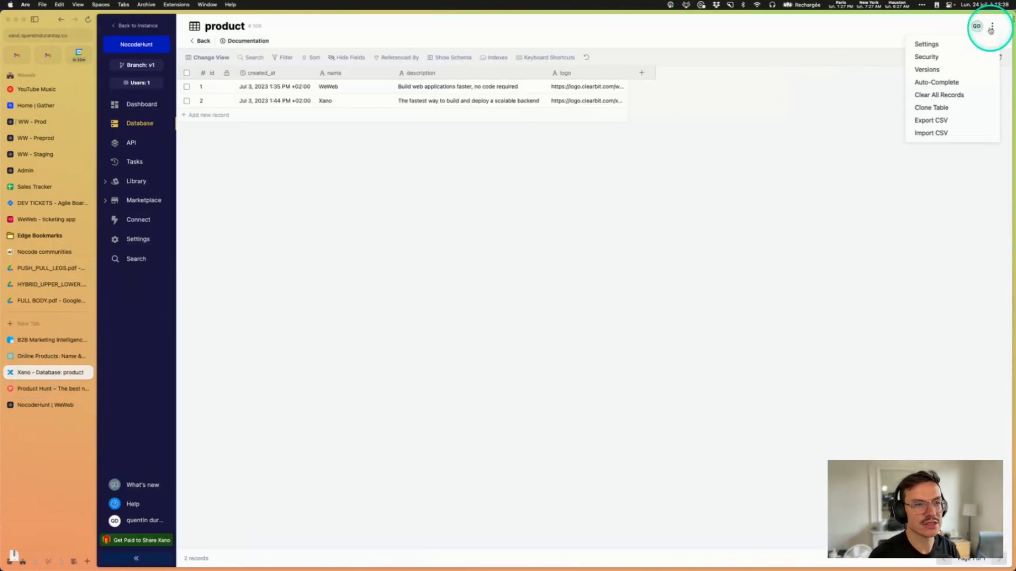
pyautogui.click(927, 133)
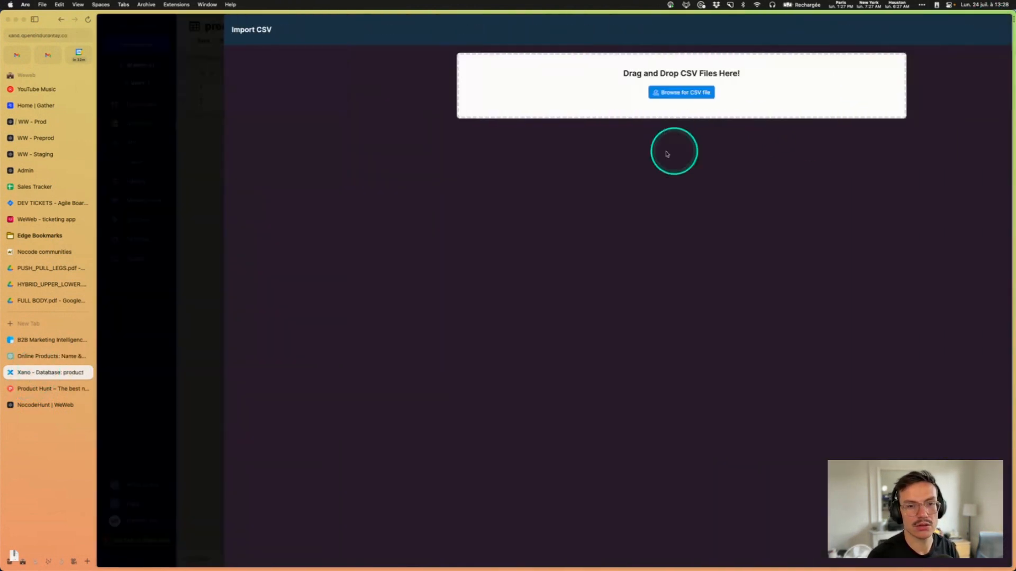
pyautogui.click(547, 93)
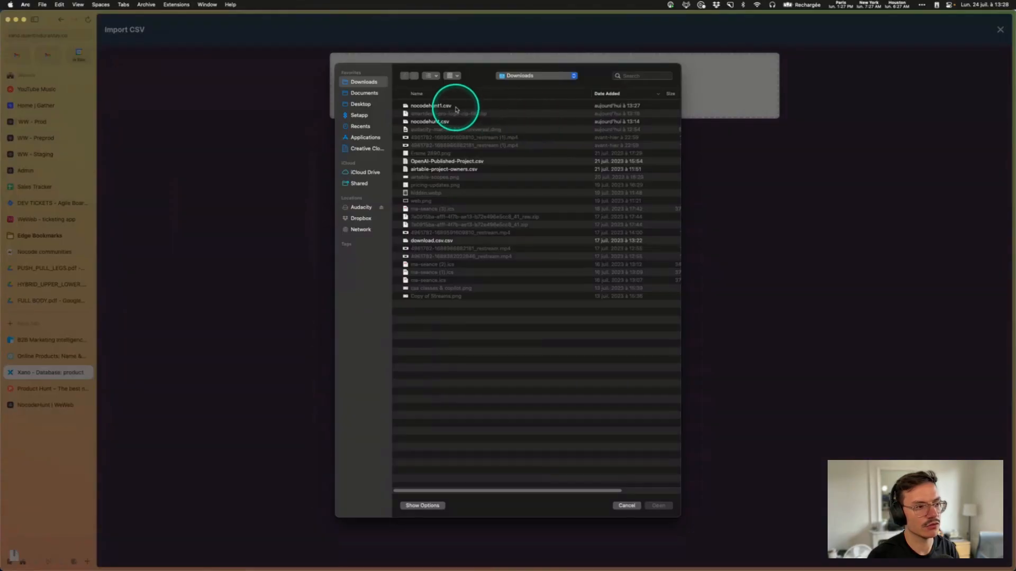
pyautogui.doubleClick(456, 106)
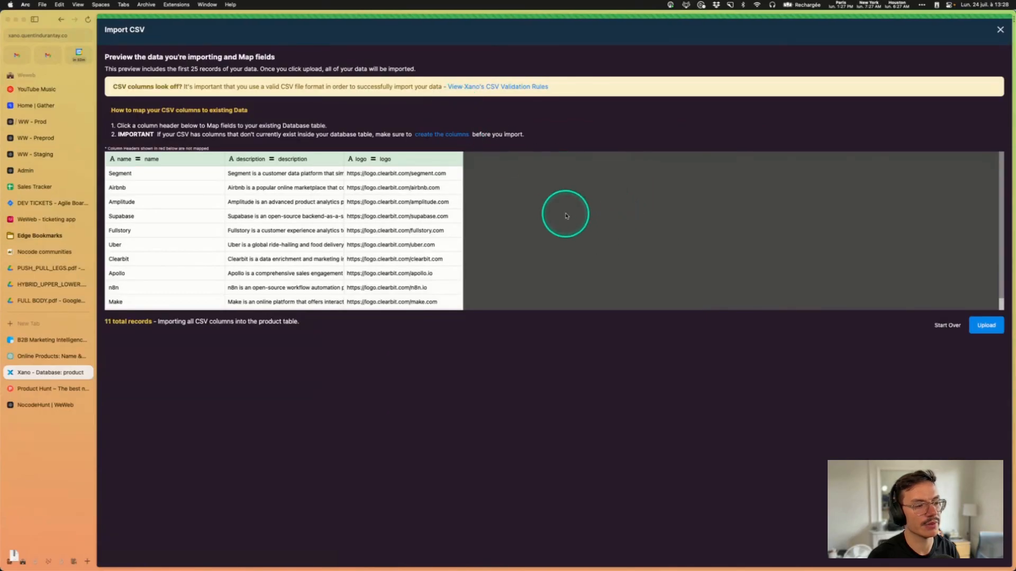
pyautogui.click(985, 325)
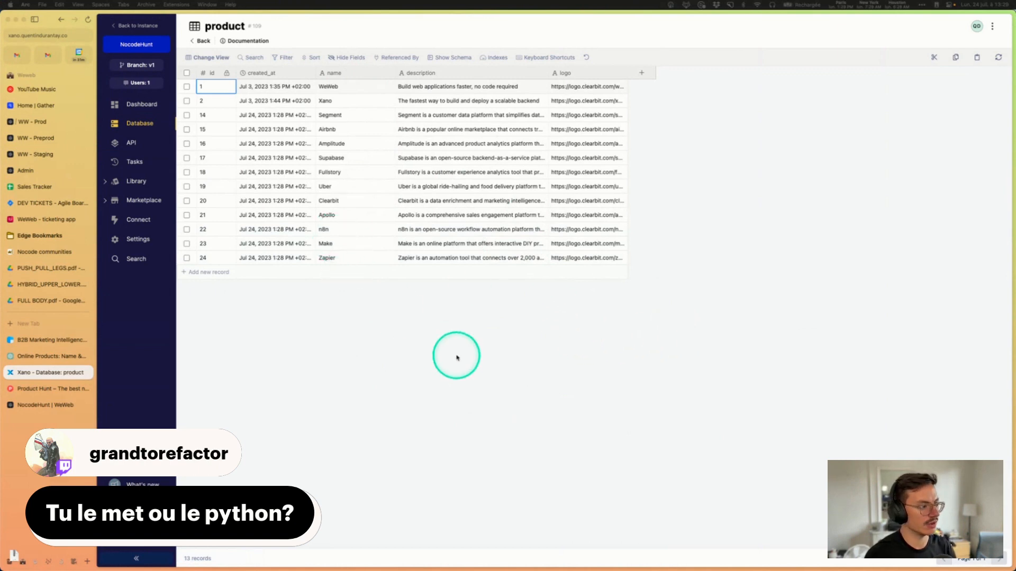
pyautogui.press('super+equal')
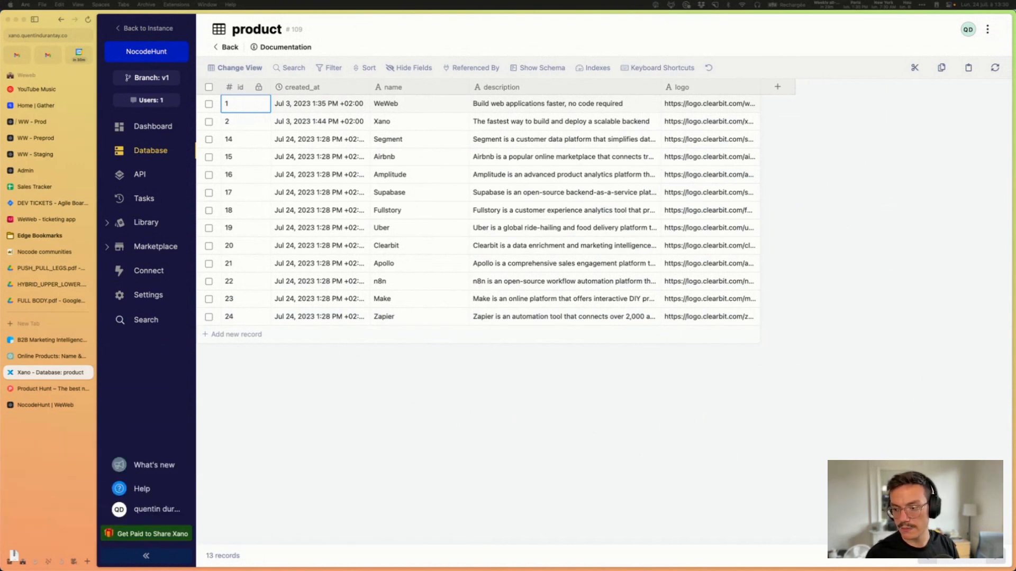
pyautogui.click(392, 434)
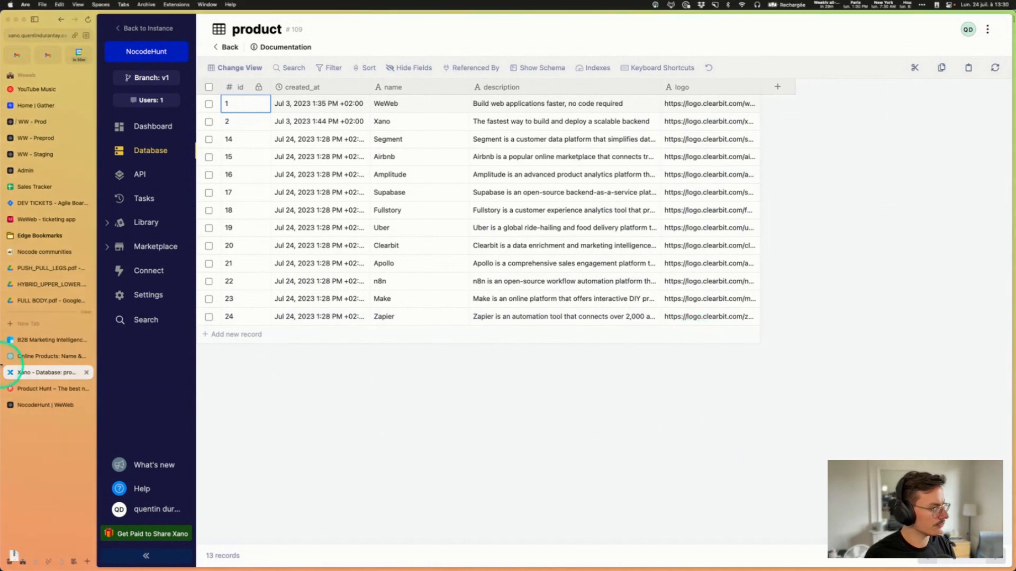
# Step: Switch to the NocodeHunt project in WeWeb and refetch the Home page's data so the product list includes the imported companies
pyautogui.click(40, 403)
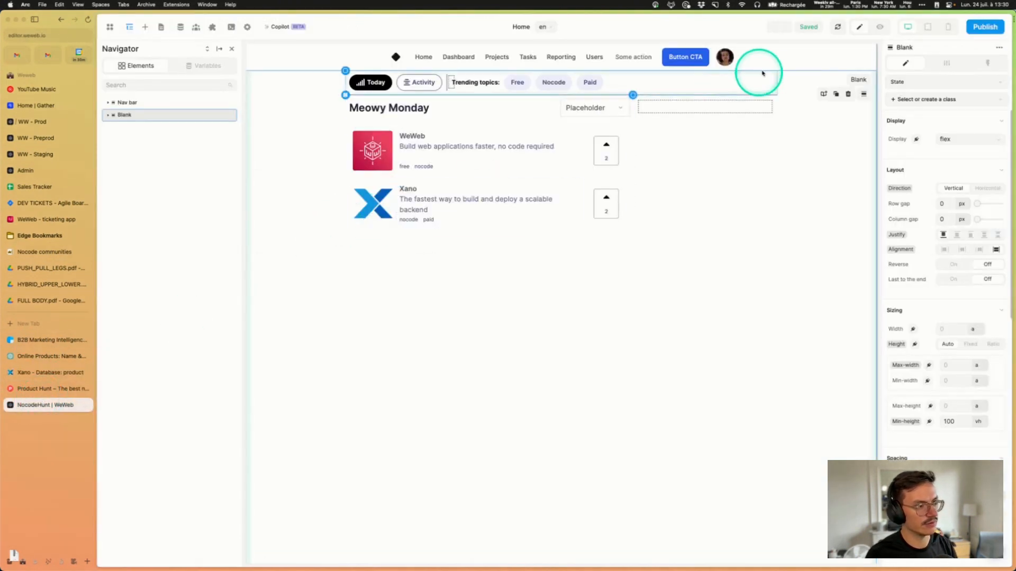
pyautogui.click(838, 32)
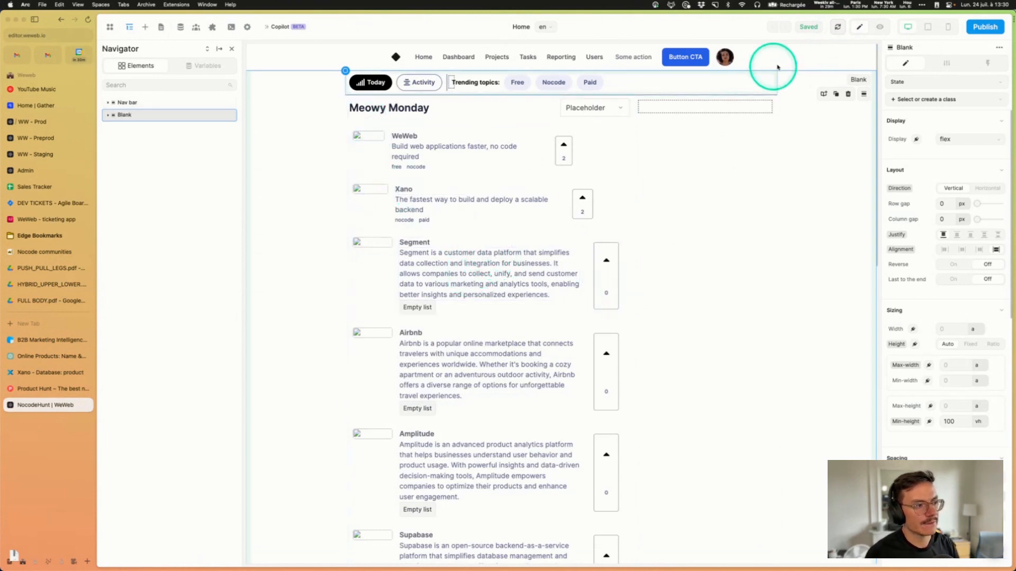
pyautogui.moveTo(1012, 29)
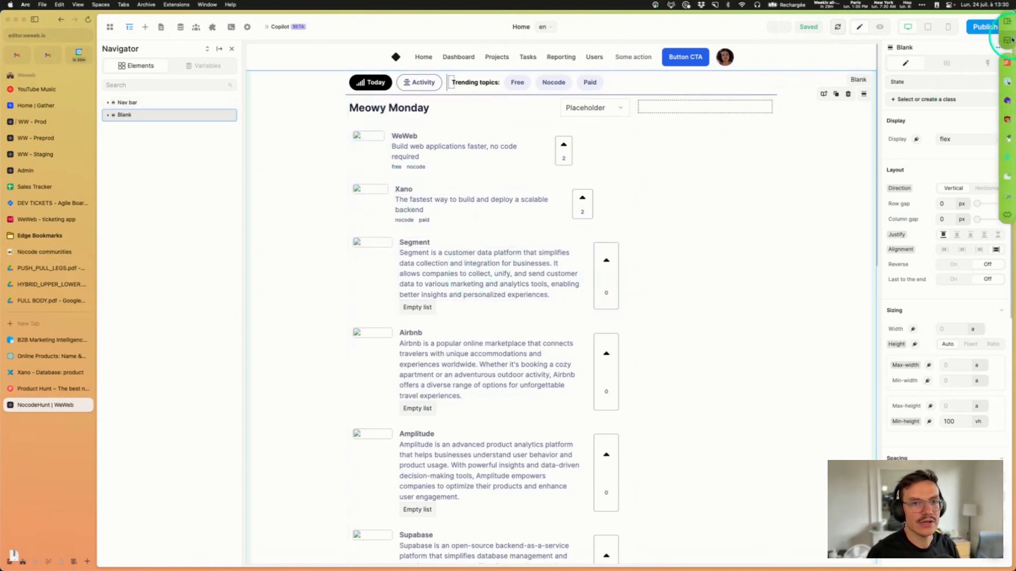
pyautogui.click(1005, 122)
pyautogui.click(936, 76)
pyautogui.click(901, 19)
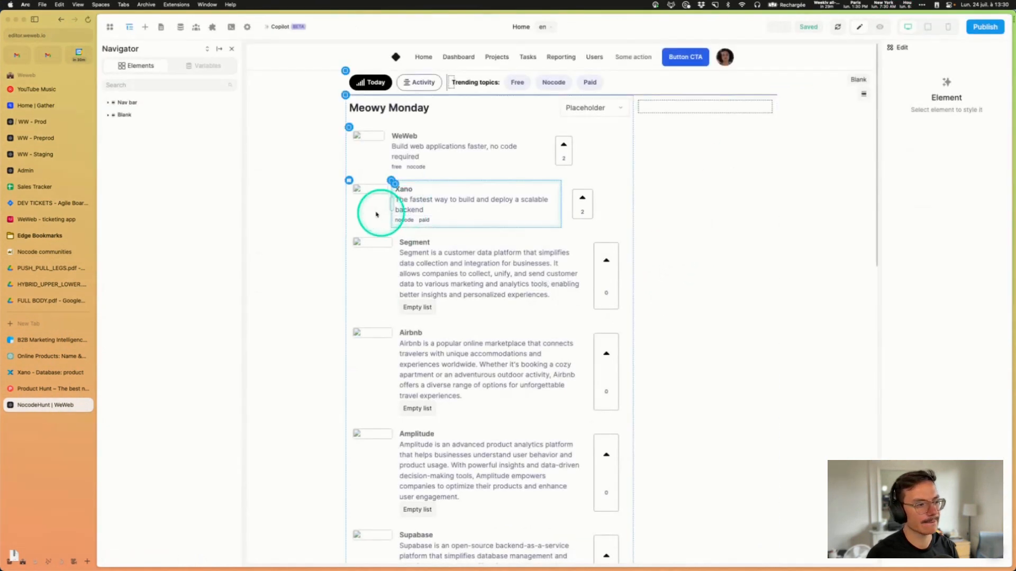
# Step: Bind the product card's image to the logo field of item.data and check the logos throughout the product list
pyautogui.click(363, 135)
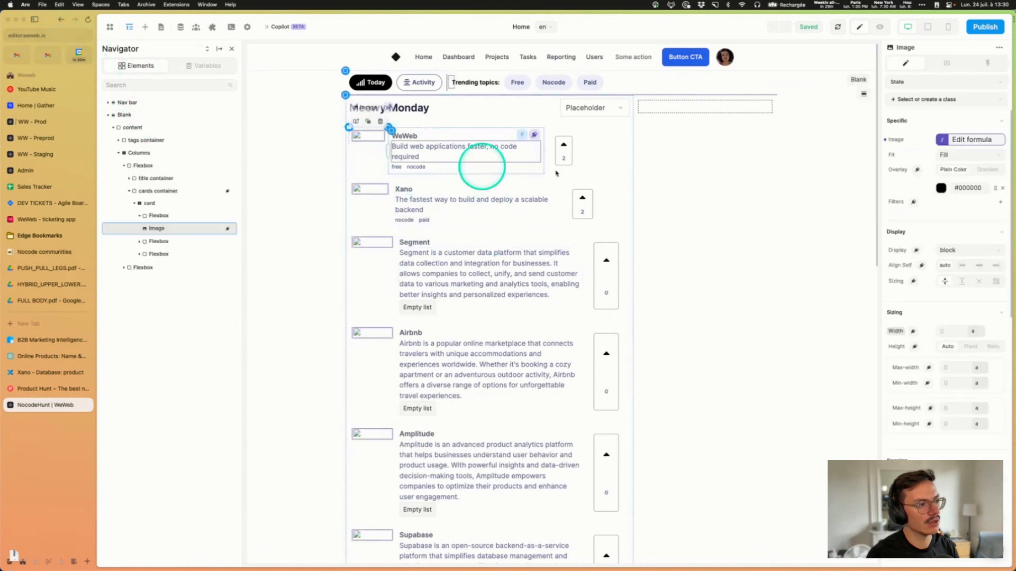
pyautogui.click(984, 140)
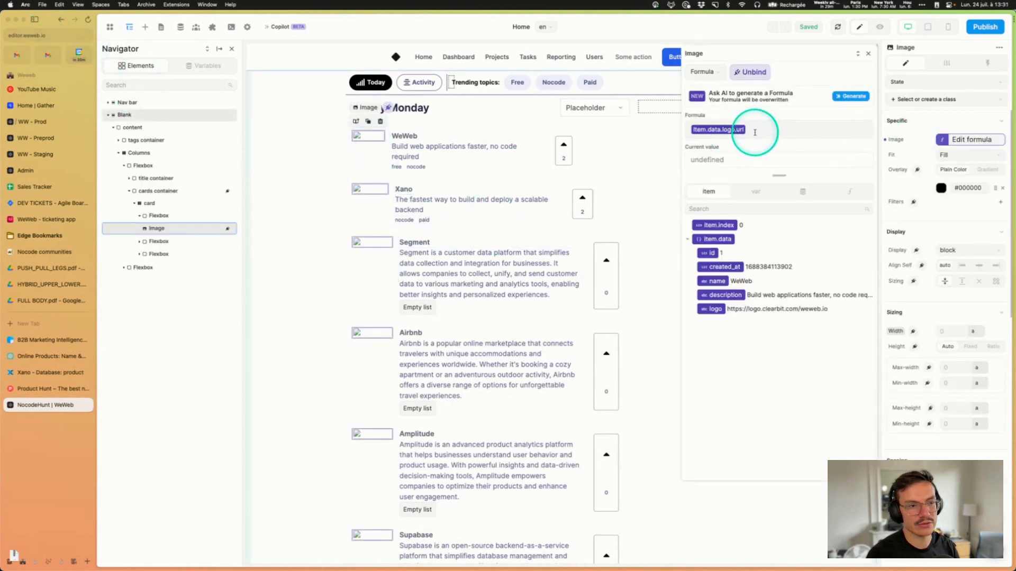
pyautogui.click(714, 309)
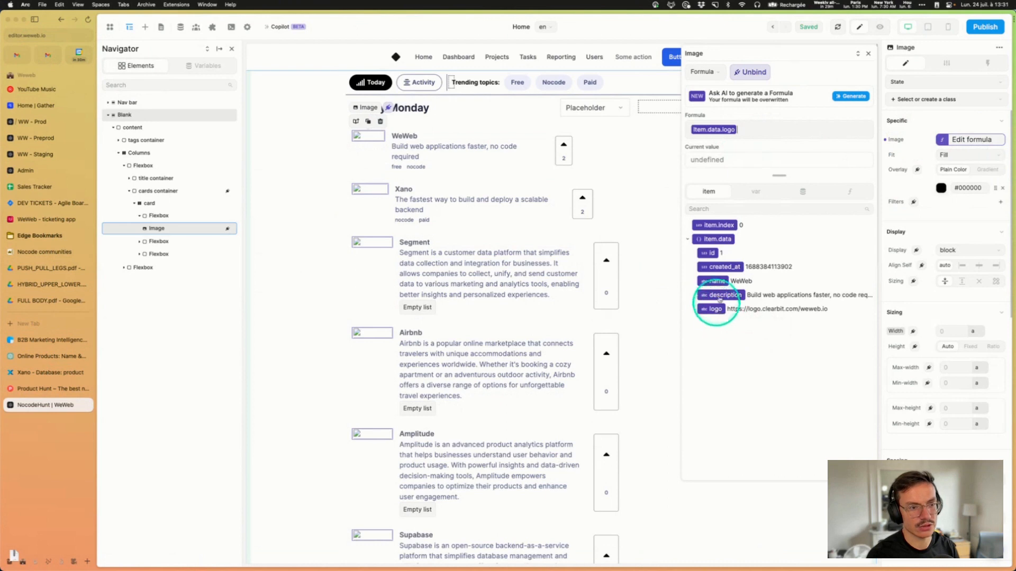
pyautogui.click(868, 53)
pyautogui.scroll(-6, 503, 250)
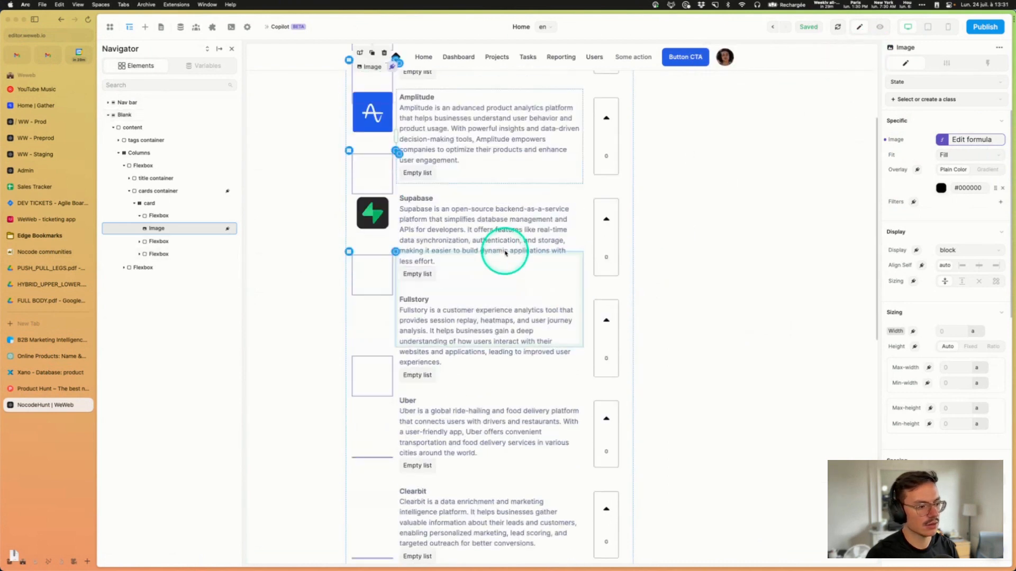
pyautogui.scroll(-7, 502, 254)
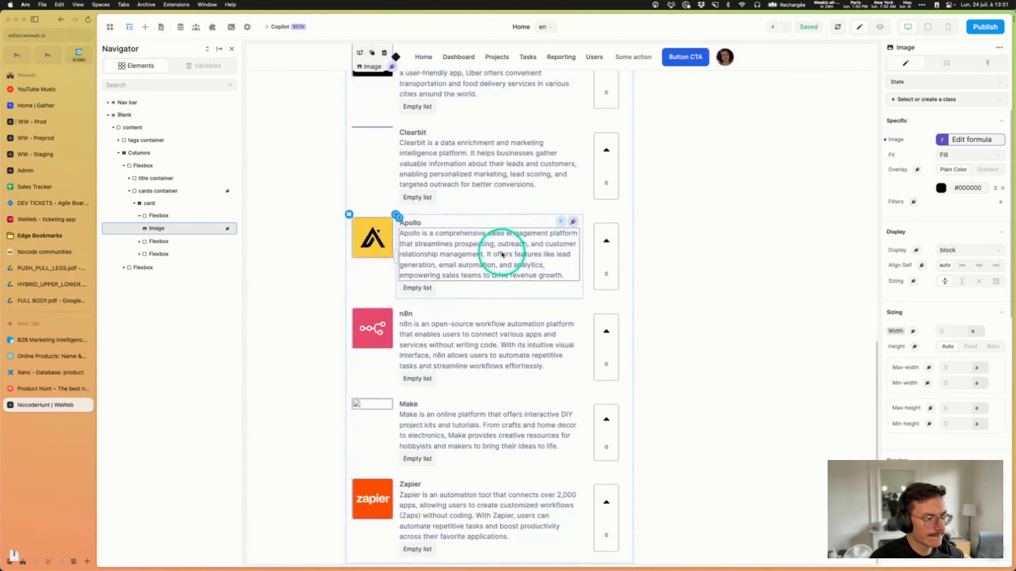
pyautogui.click(366, 405)
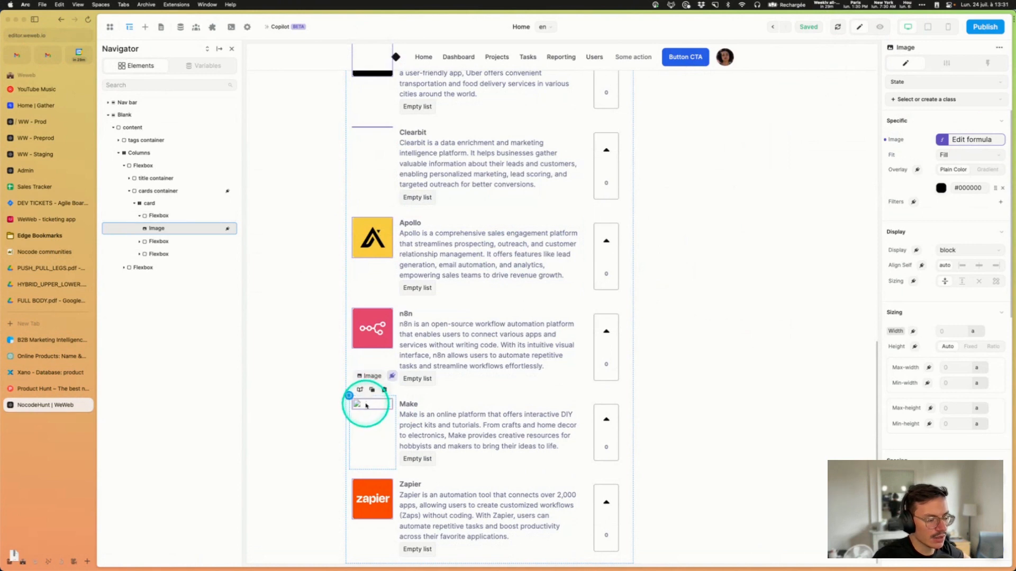
pyautogui.scroll(5, 419, 380)
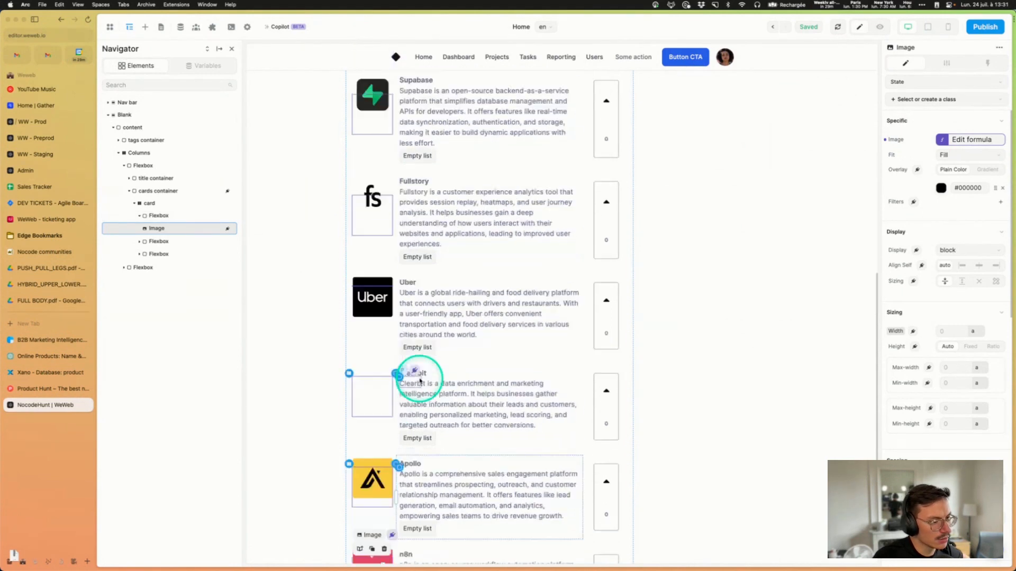
# Step: Switch to the Xano product table and widen the logo column enough to show the full URLs
pyautogui.scroll(-5, 419, 380)
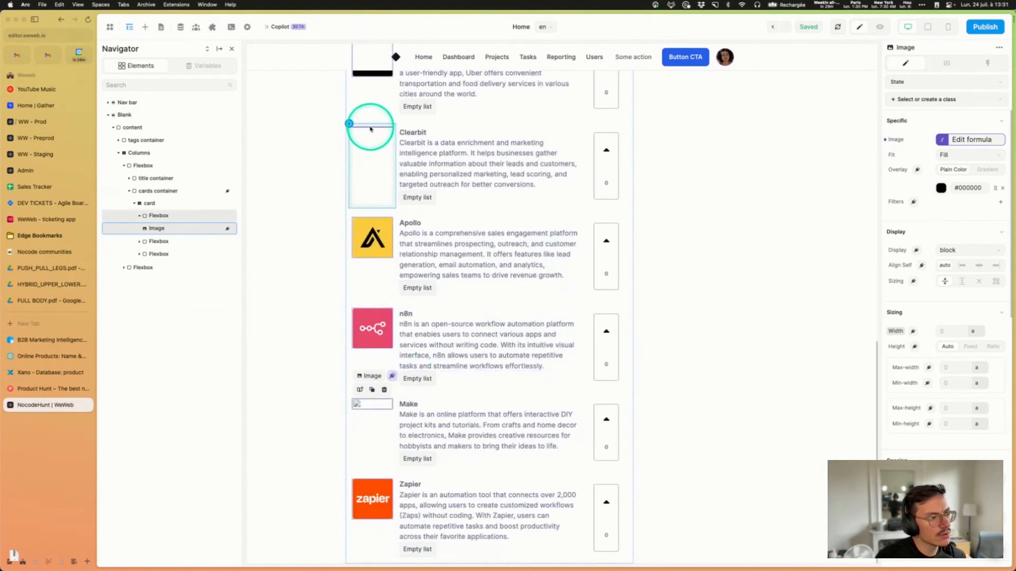
pyautogui.click(44, 343)
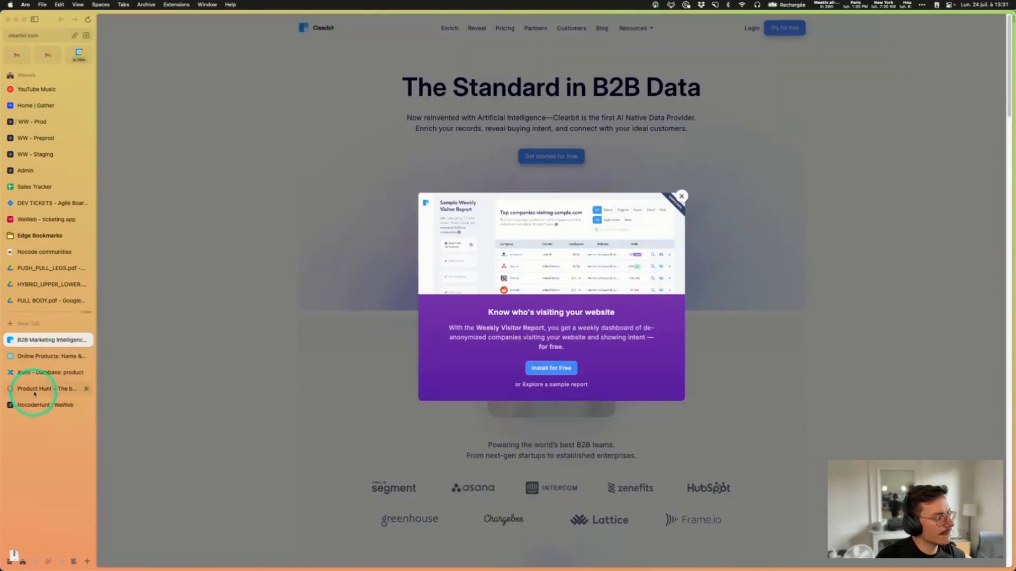
pyautogui.click(49, 373)
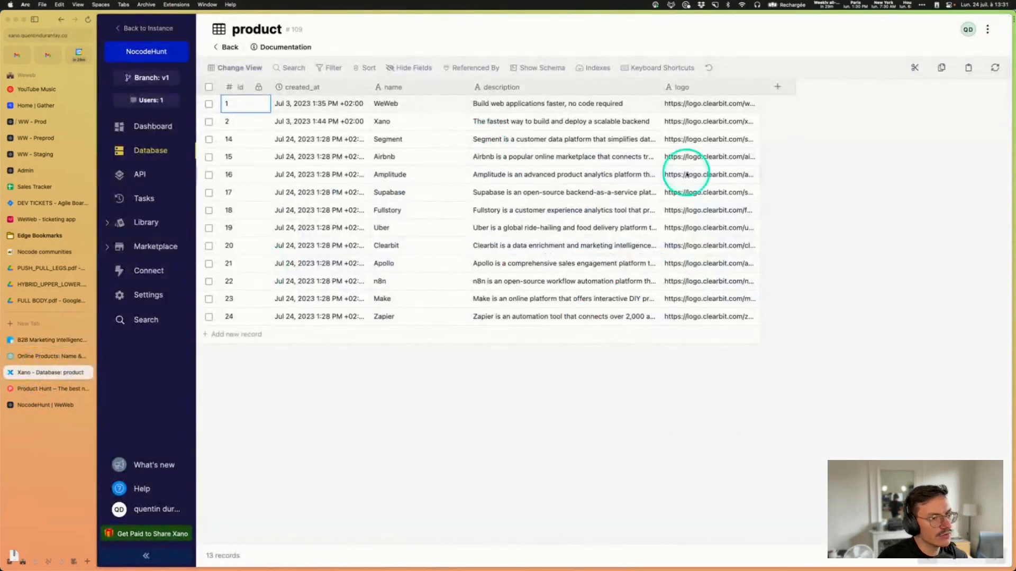
pyautogui.moveTo(757, 87); pyautogui.dragTo(828, 89)
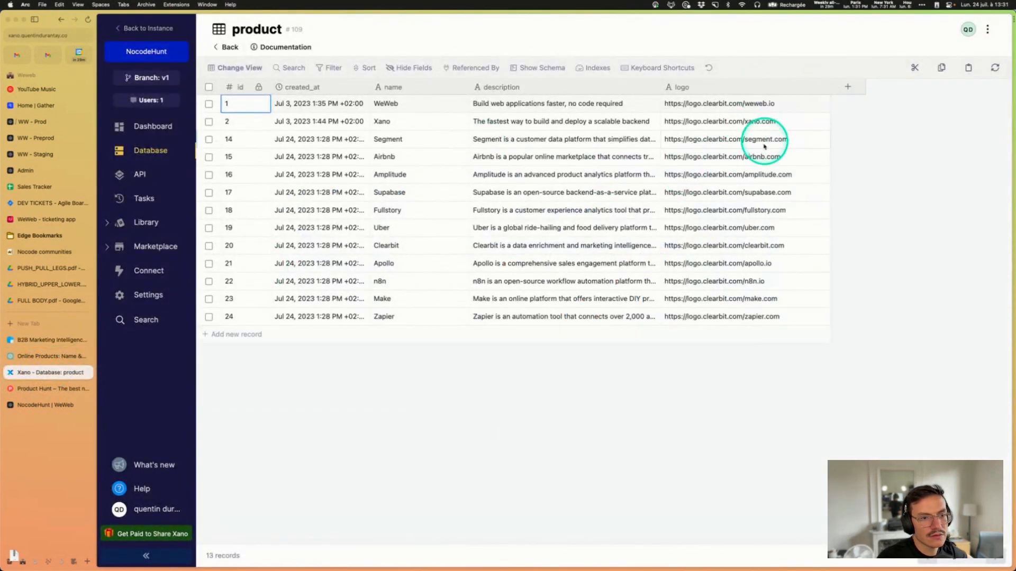
# Step: Check the Clearbit record's logo URL by opening it in a new browser tab, and close that tab
pyautogui.click(750, 250)
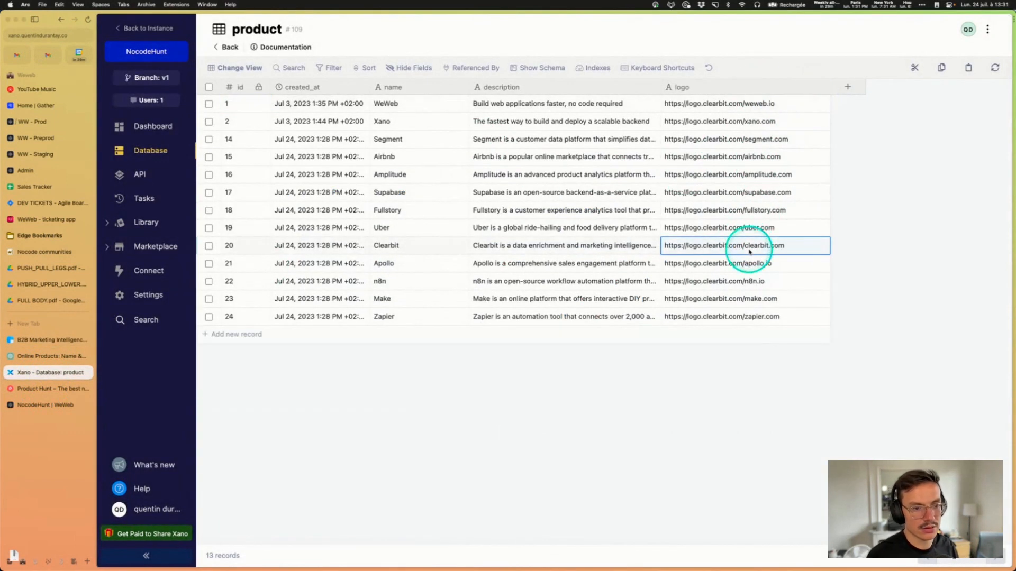
pyautogui.press('super+c')
pyautogui.click(46, 326)
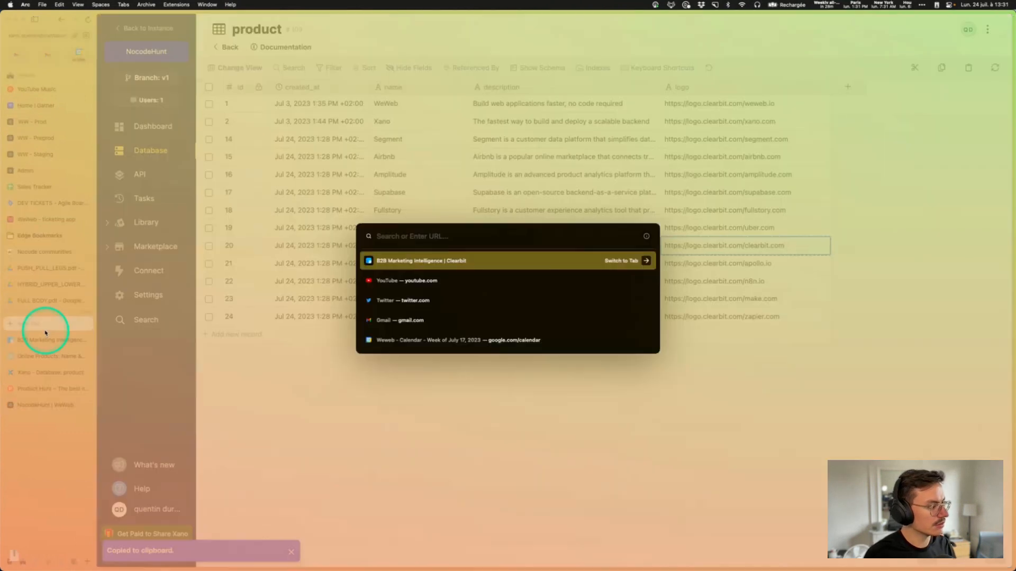
pyautogui.press('super+v')
pyautogui.press('Return')
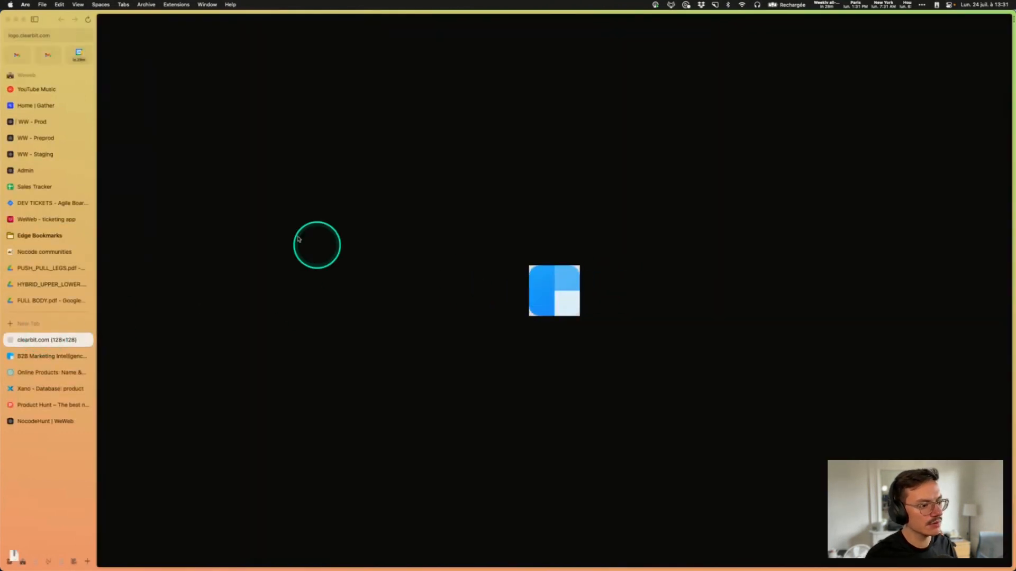
pyautogui.click(34, 390)
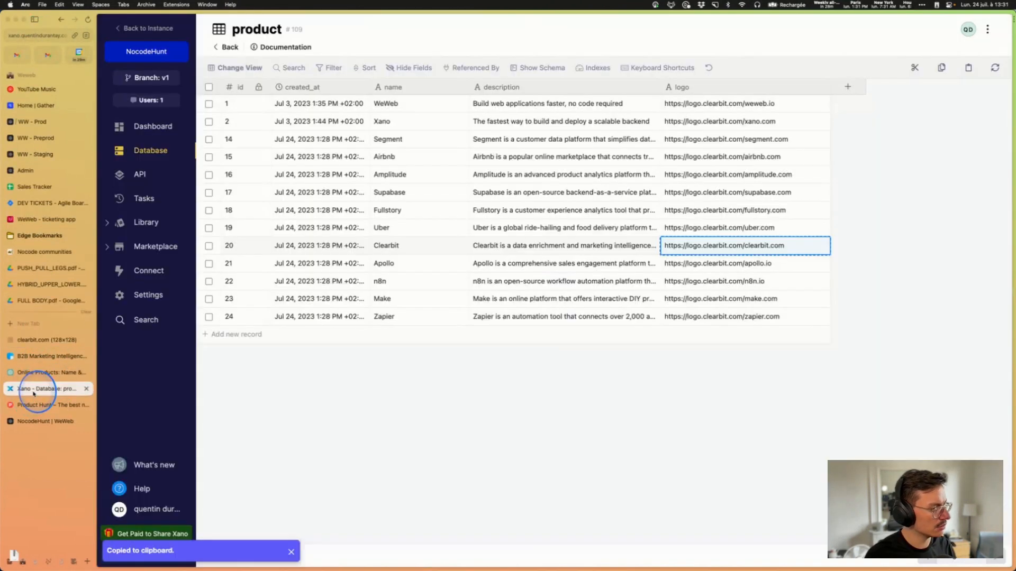
pyautogui.click(48, 341)
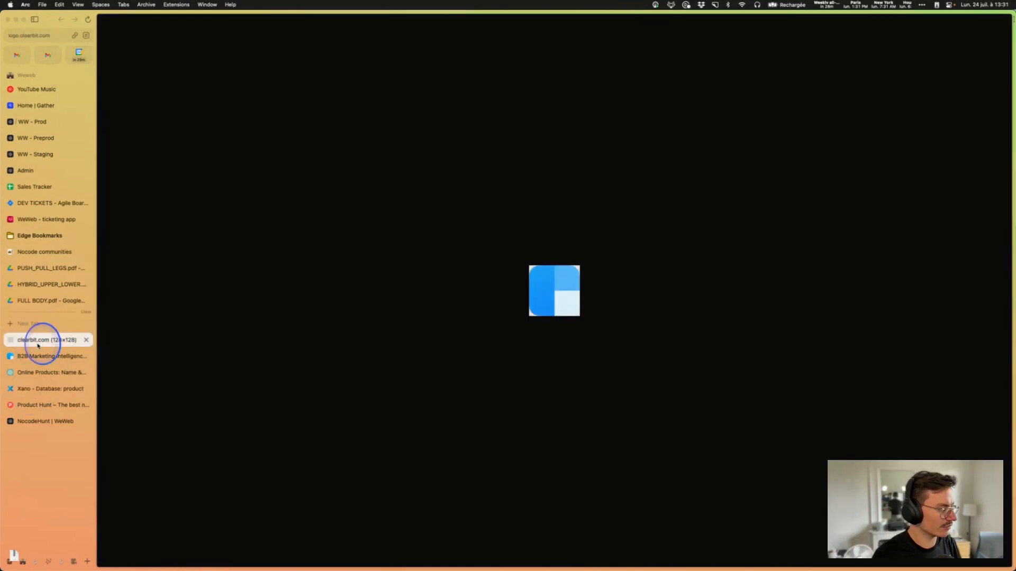
pyautogui.click(86, 339)
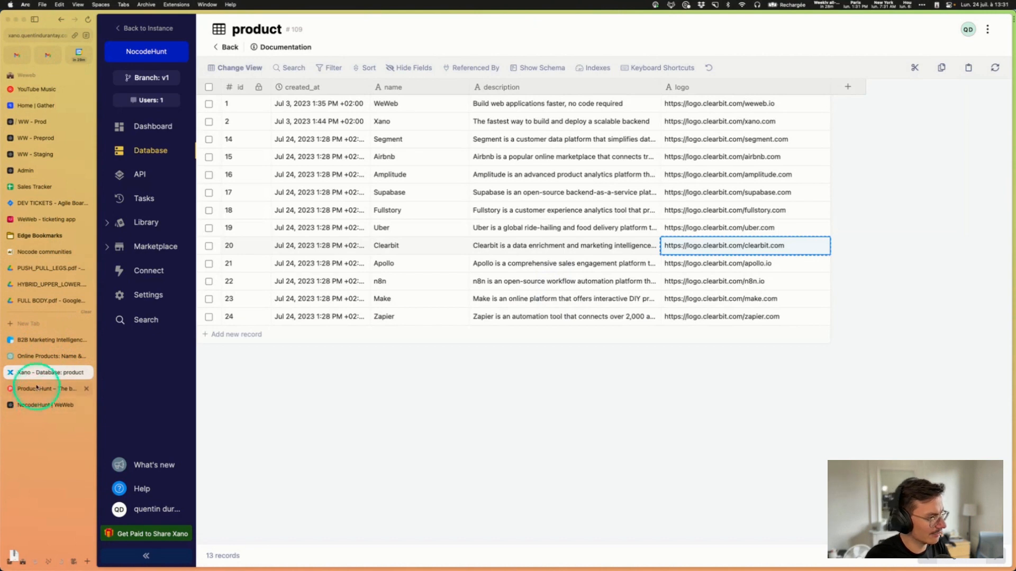
pyautogui.click(35, 404)
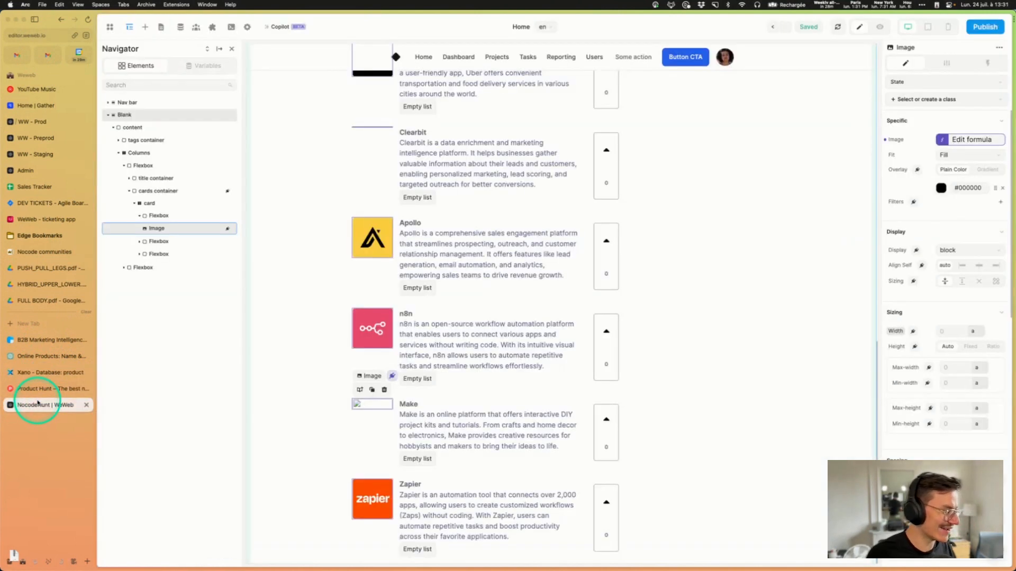
pyautogui.click(31, 372)
pyautogui.click(750, 302)
pyautogui.press('super+c')
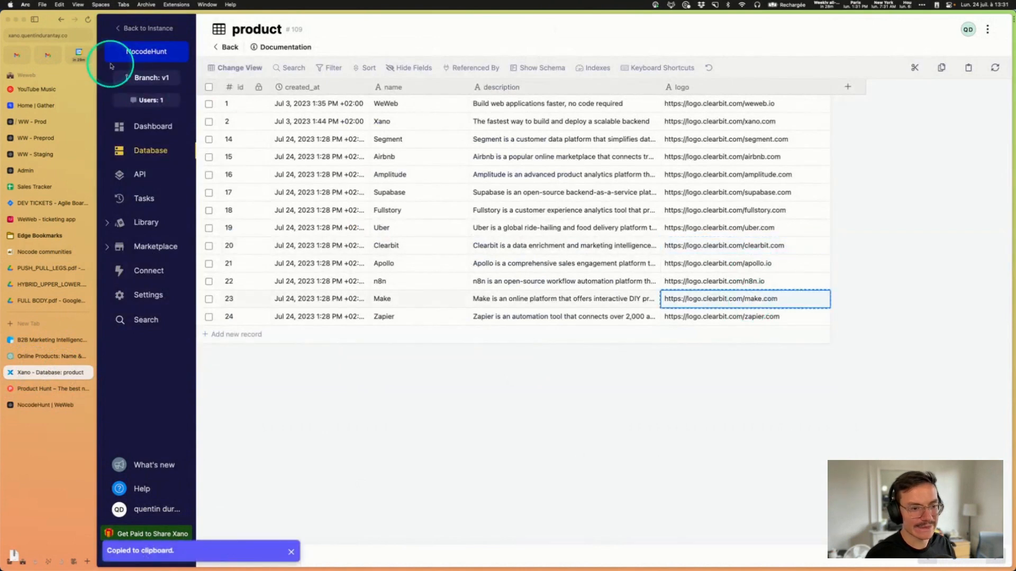
pyautogui.click(41, 322)
pyautogui.press('super+v')
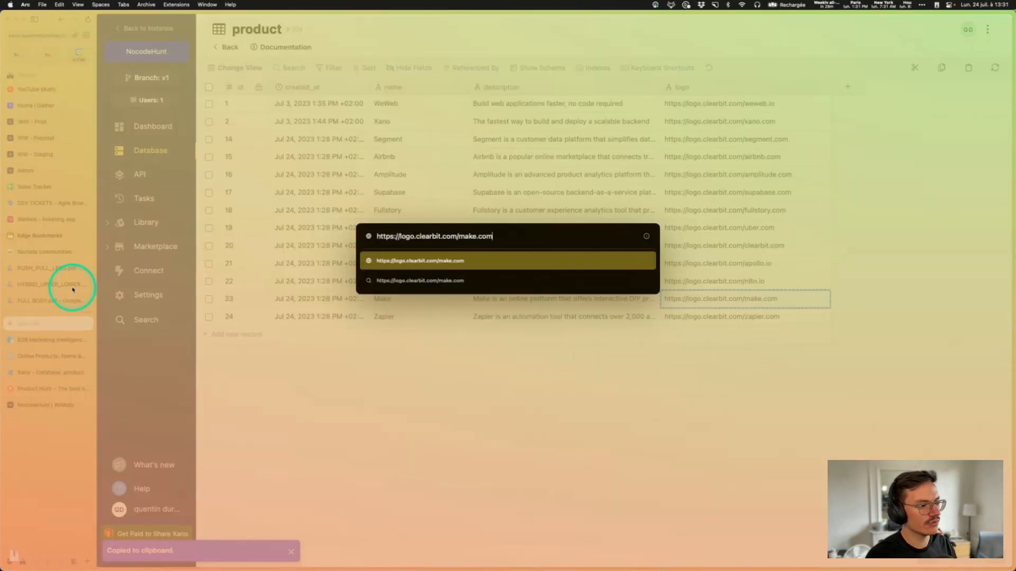
pyautogui.press('Return')
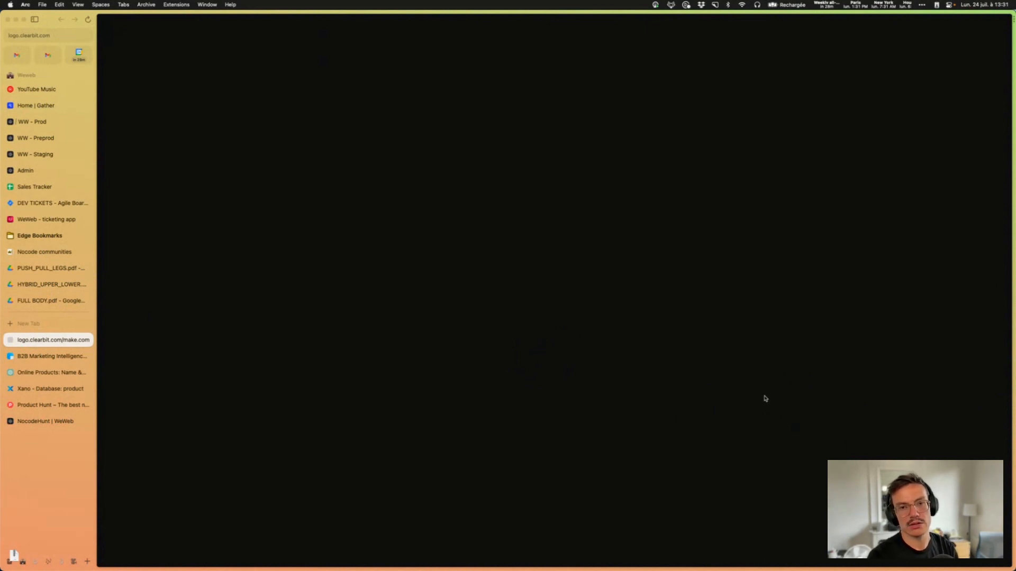
pyautogui.click(54, 33)
pyautogui.press('Right')
pyautogui.press('BackSpace')
pyautogui.press('BackSpace')
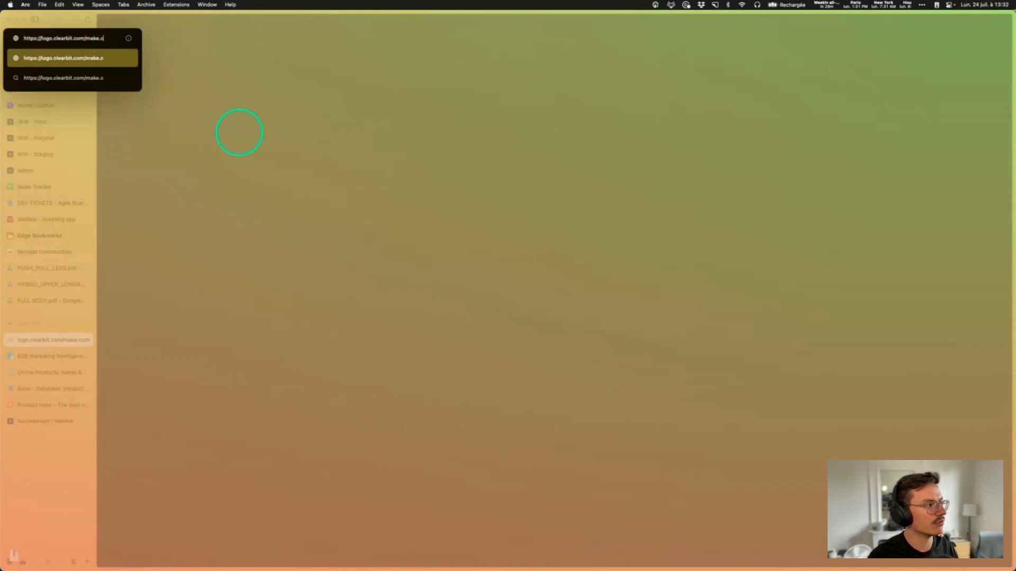
pyautogui.write('io')
pyautogui.press('Return')
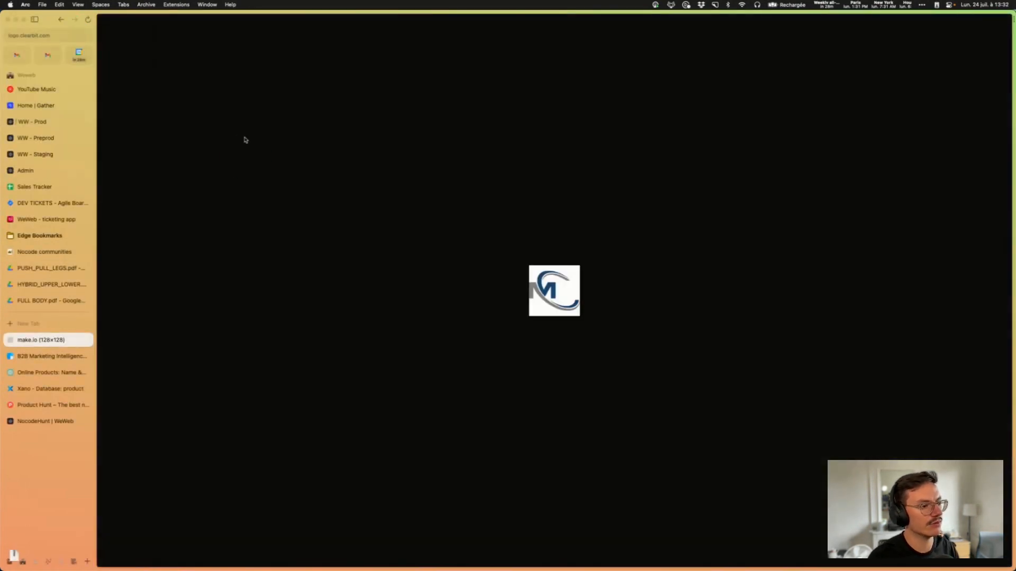
pyautogui.moveTo(82, 344)
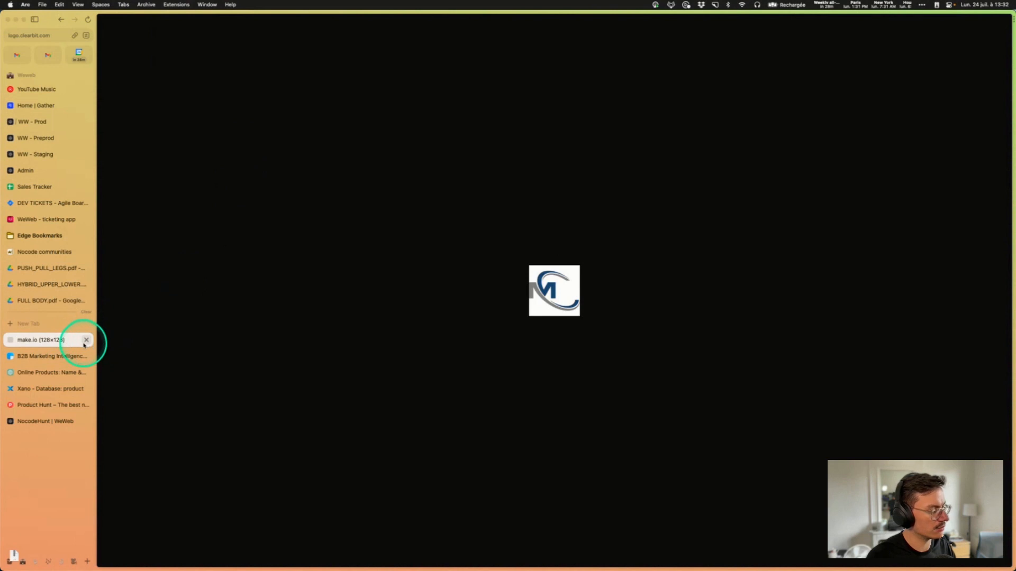
# Step: Open make.com in a new browser tab and accept all cookies
pyautogui.click(36, 326)
pyautogui.write('make.')
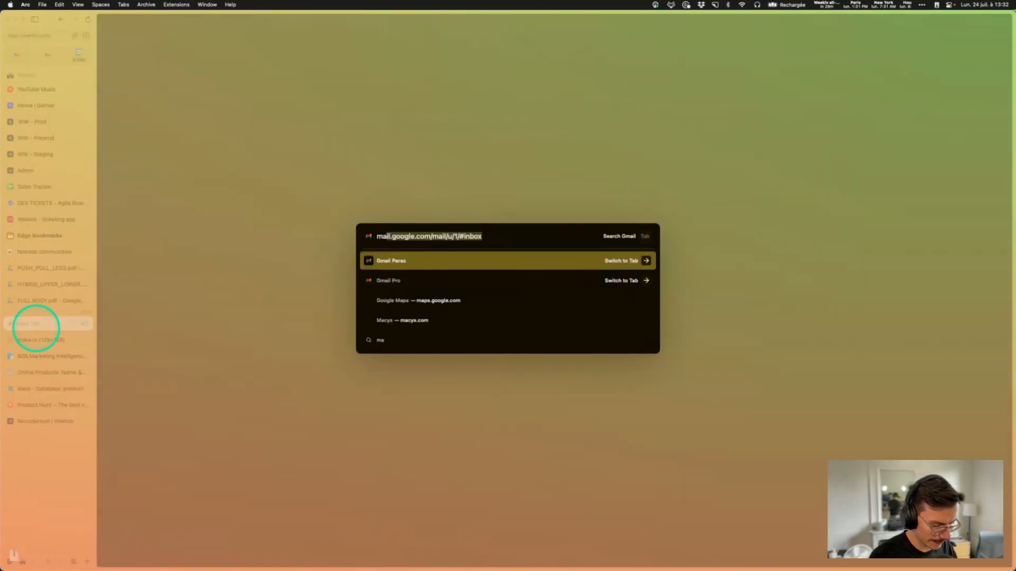
pyautogui.write('com')
pyautogui.press('Return')
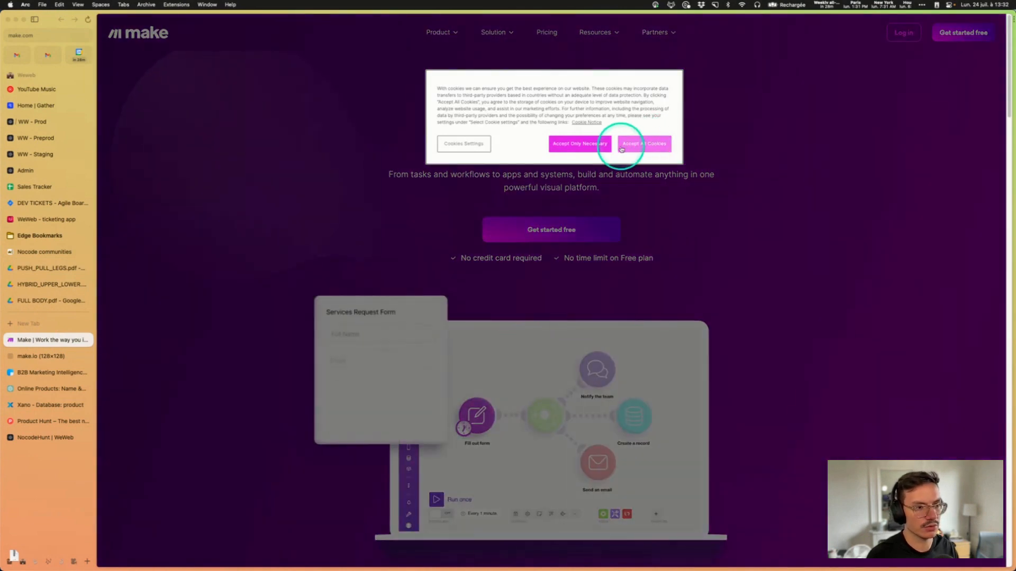
pyautogui.click(648, 149)
pyautogui.scroll(-3, 574, 311)
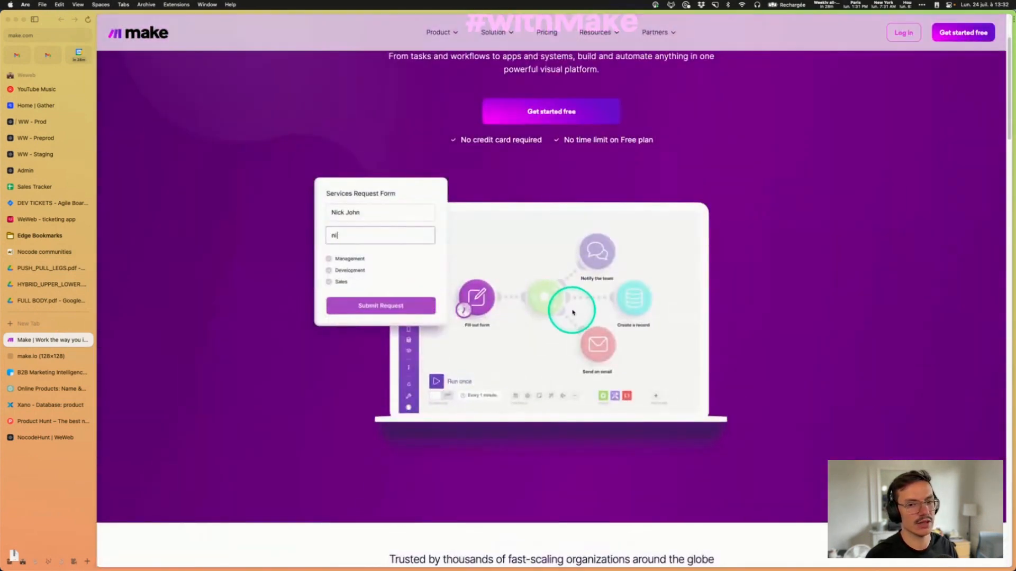
pyautogui.scroll(3, 573, 312)
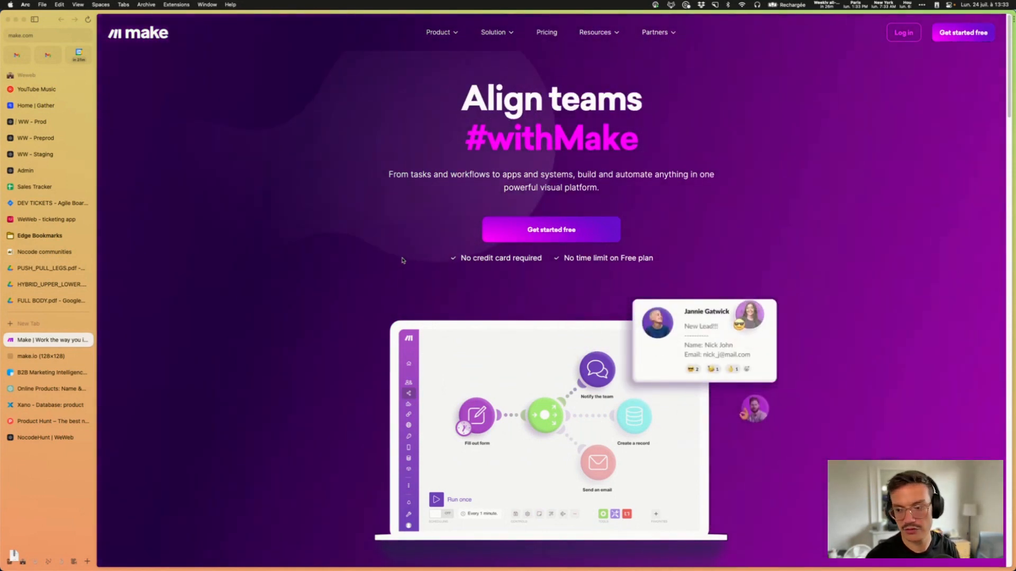
pyautogui.click(402, 242)
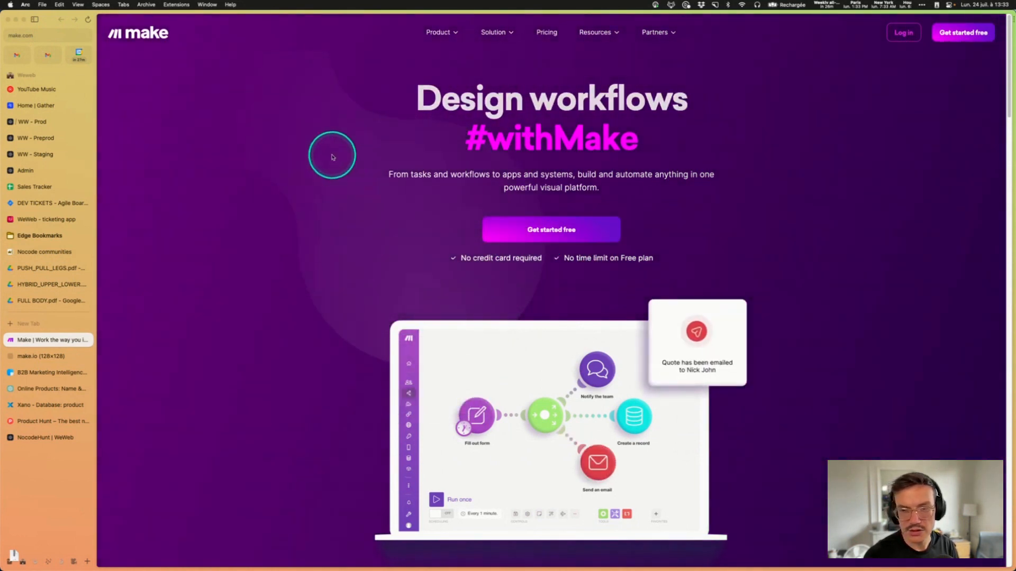
pyautogui.click(55, 34)
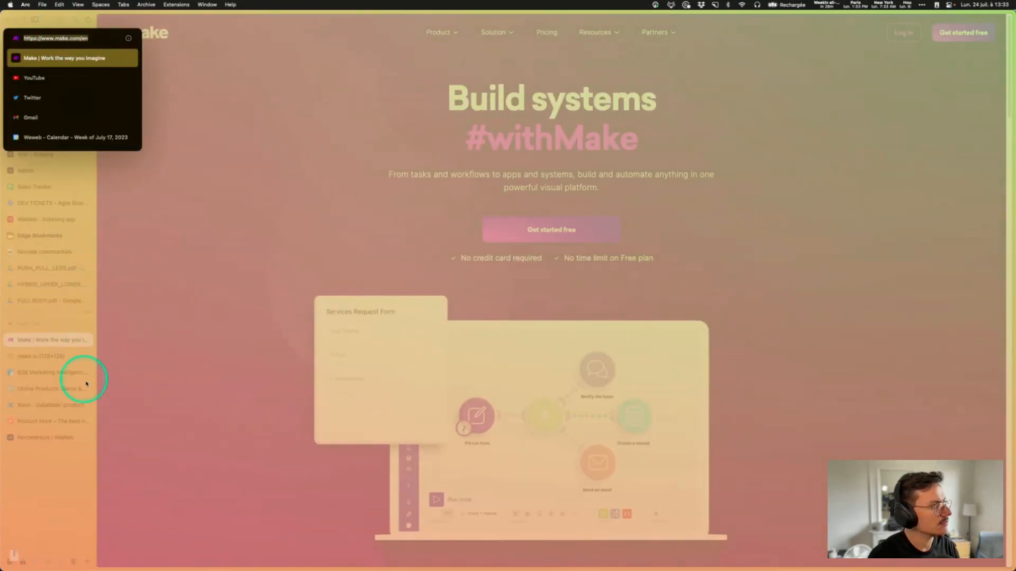
pyautogui.press('Escape')
pyautogui.click(42, 359)
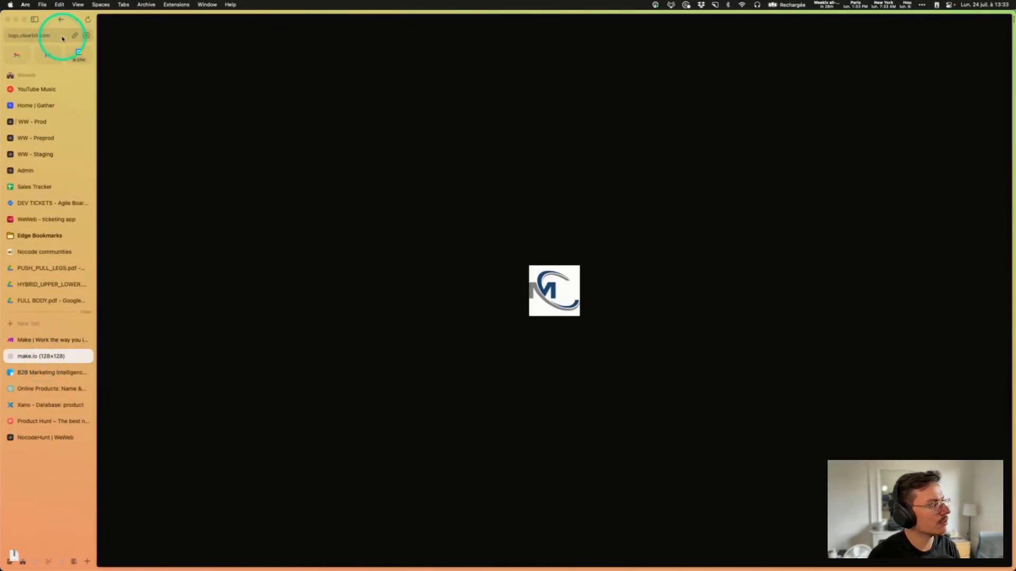
pyautogui.click(63, 38)
pyautogui.press('Right')
pyautogui.press('BackSpace')
pyautogui.press('BackSpace')
pyautogui.write('c')
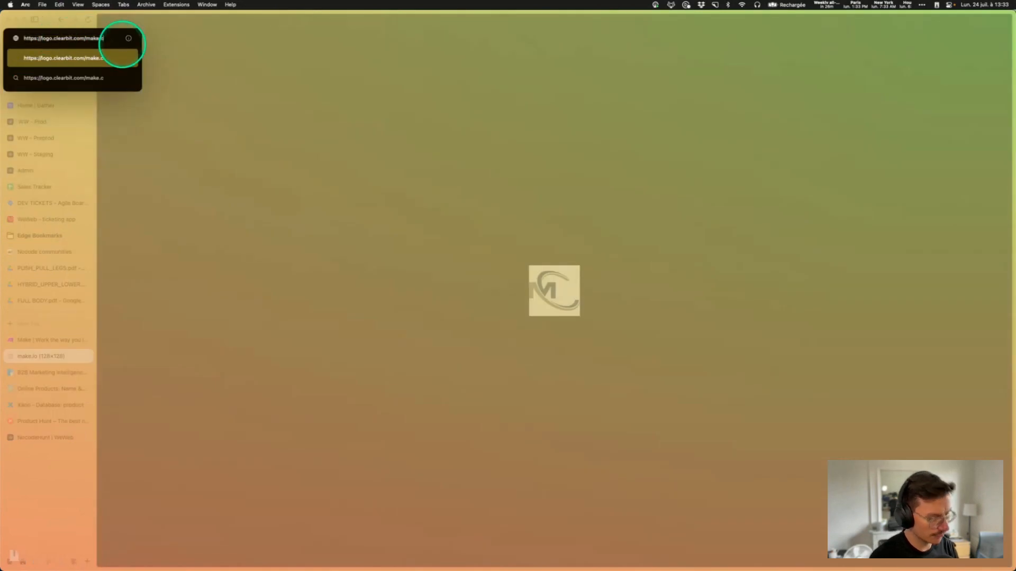
pyautogui.press('Return')
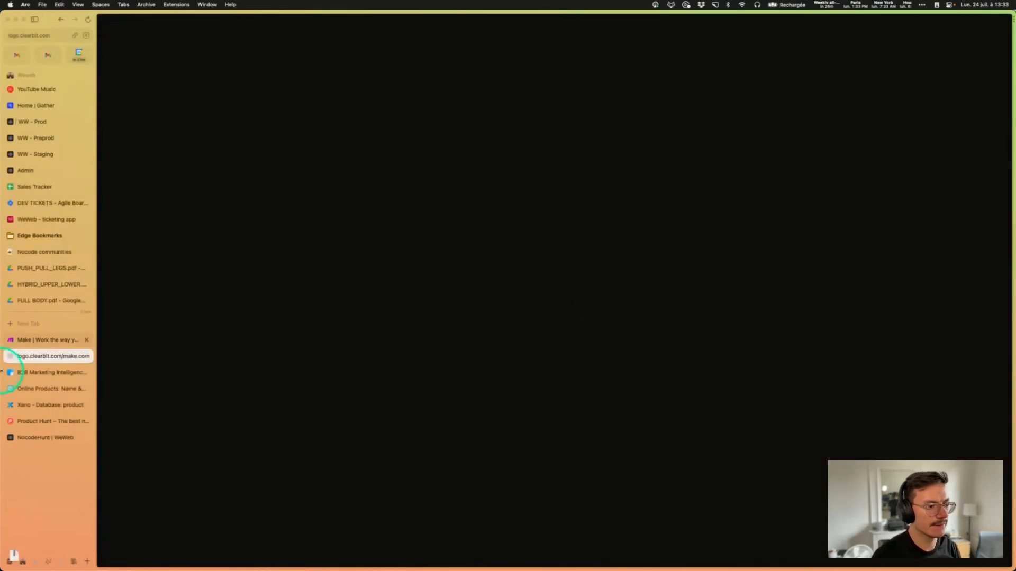
# Step: Copy the image address of the Make logo in the make.com page header
pyautogui.click(59, 341)
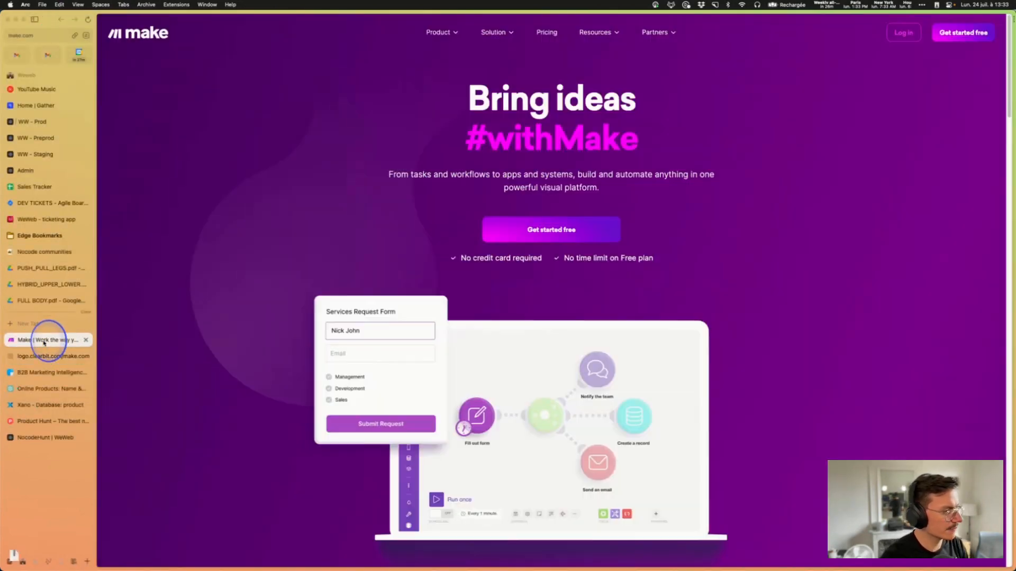
pyautogui.rightClick(132, 33)
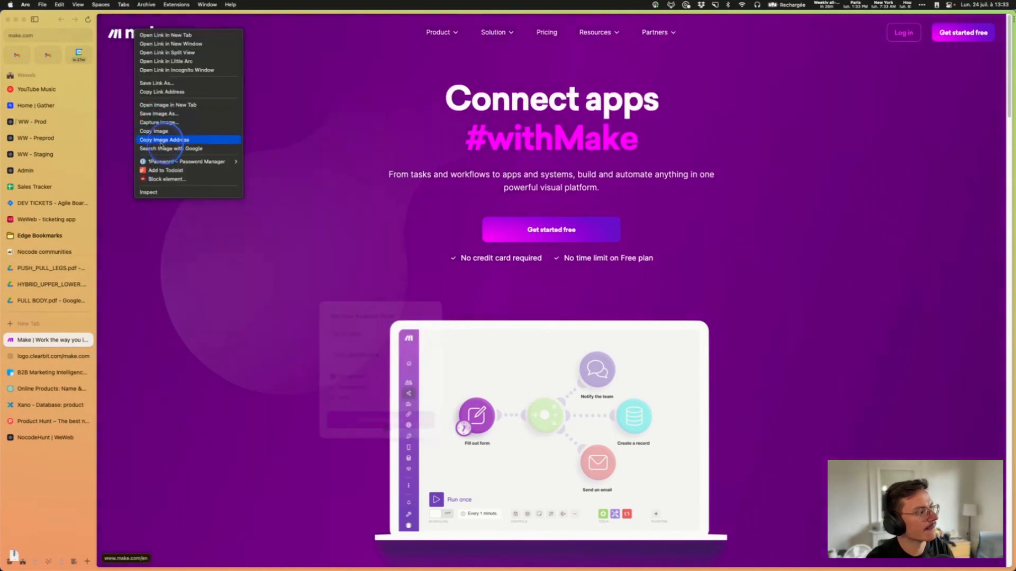
pyautogui.click(180, 141)
# Step: Replace the Make record's logo URL in the Xano product table with the copied image address and refresh the table
pyautogui.click(32, 405)
pyautogui.click(718, 298)
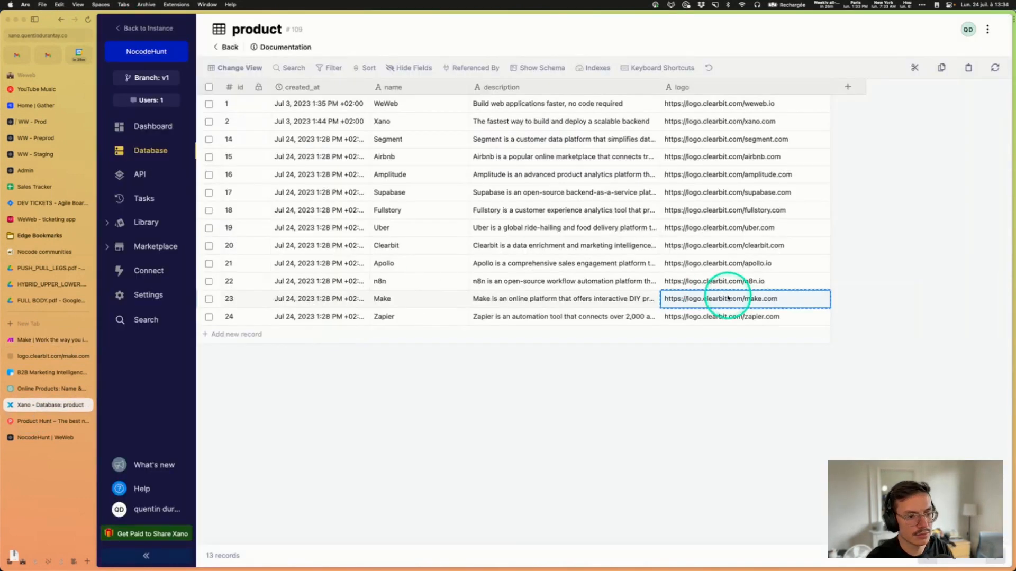
pyautogui.doubleClick(730, 299)
pyautogui.press('super+a')
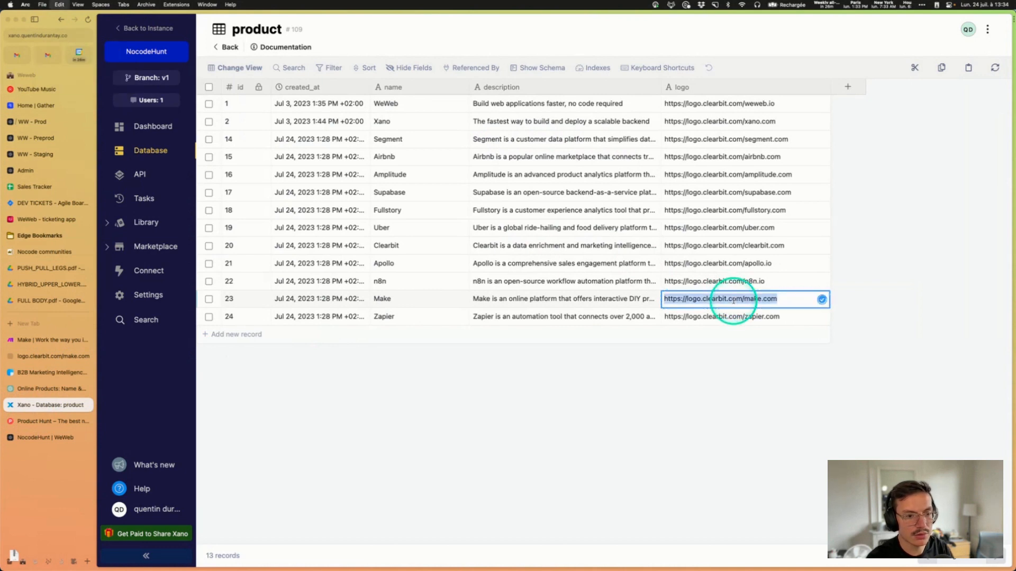
pyautogui.press('super+v')
pyautogui.click(733, 390)
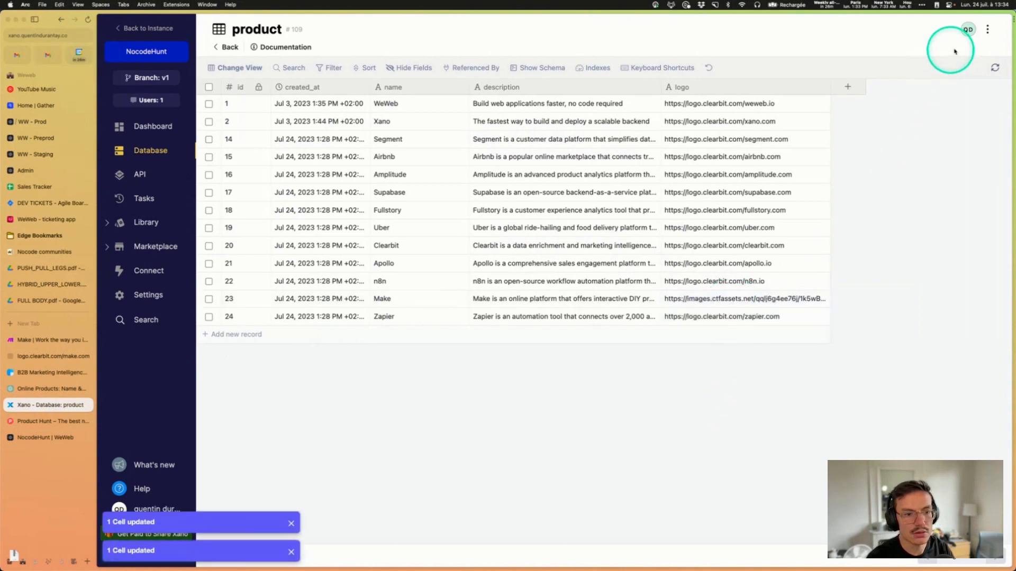
pyautogui.click(995, 67)
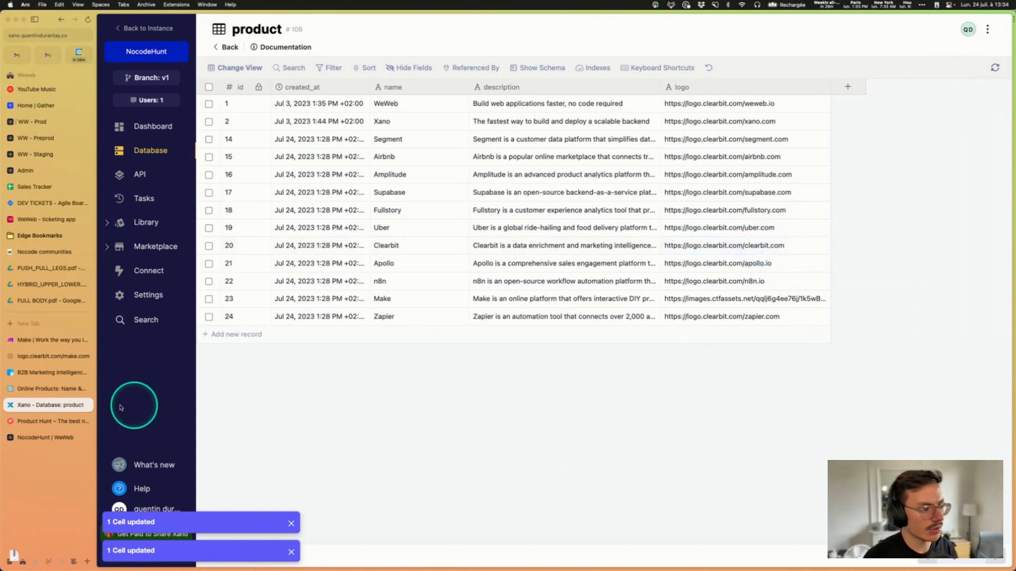
# Step: Switch to the NocodeHunt project in WeWeb, refresh its data, and review the logos across the product list
pyautogui.click(45, 438)
pyautogui.click(838, 27)
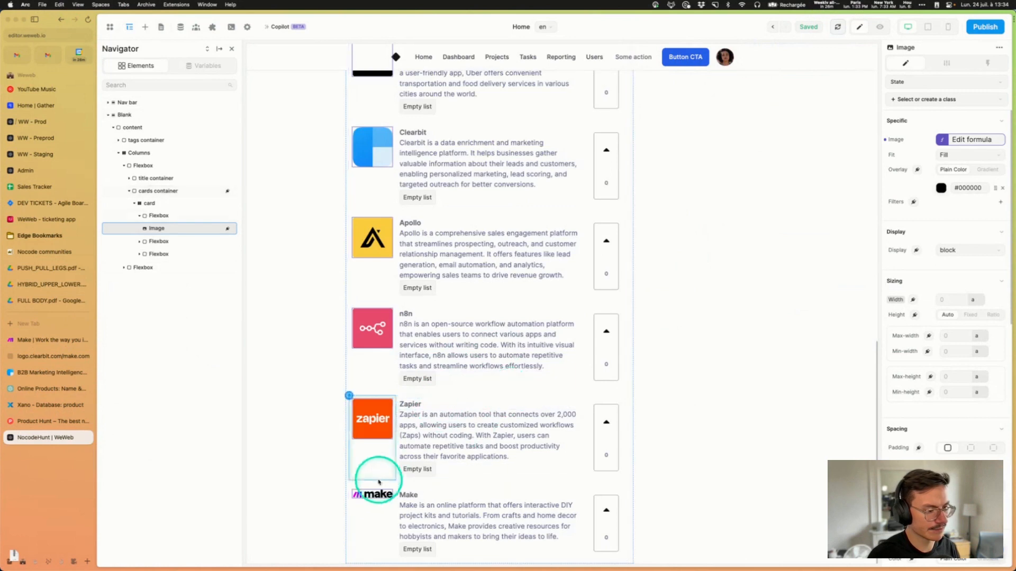
pyautogui.scroll(10, 420, 264)
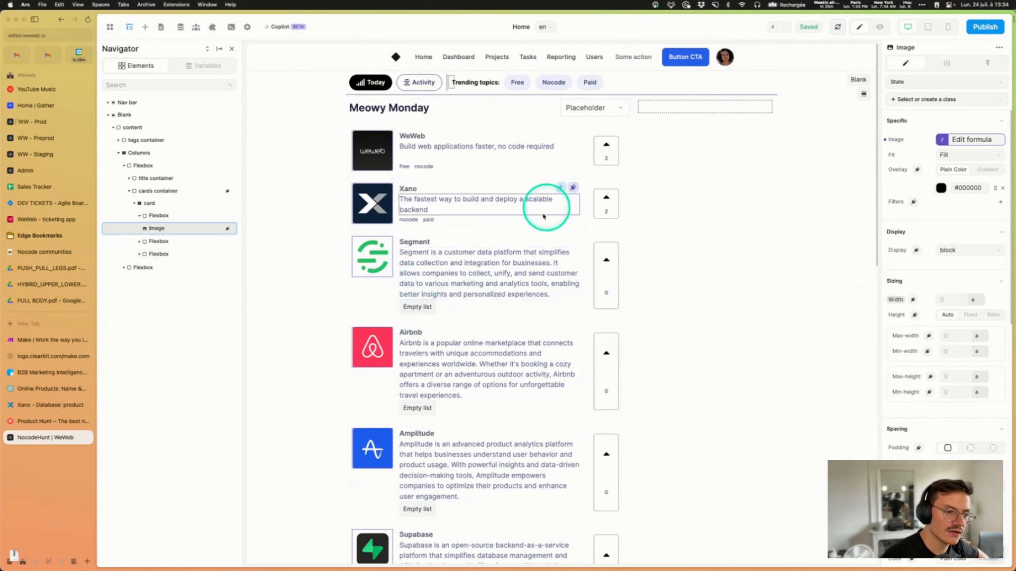
pyautogui.scroll(-15, 483, 413)
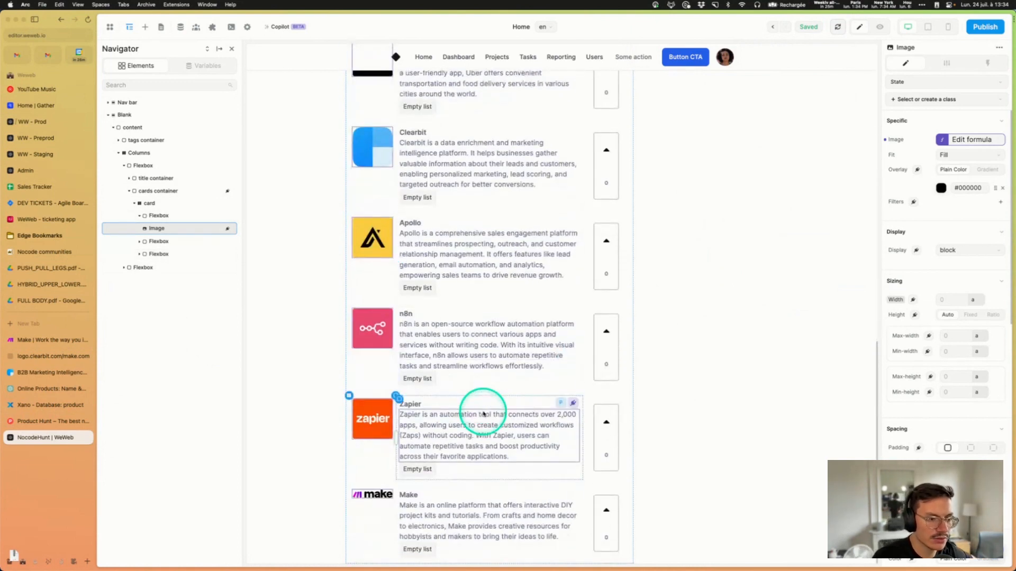
# Step: Check the layout of the product card's flexboxes and select the description text inside the card
pyautogui.scroll(15, 504, 362)
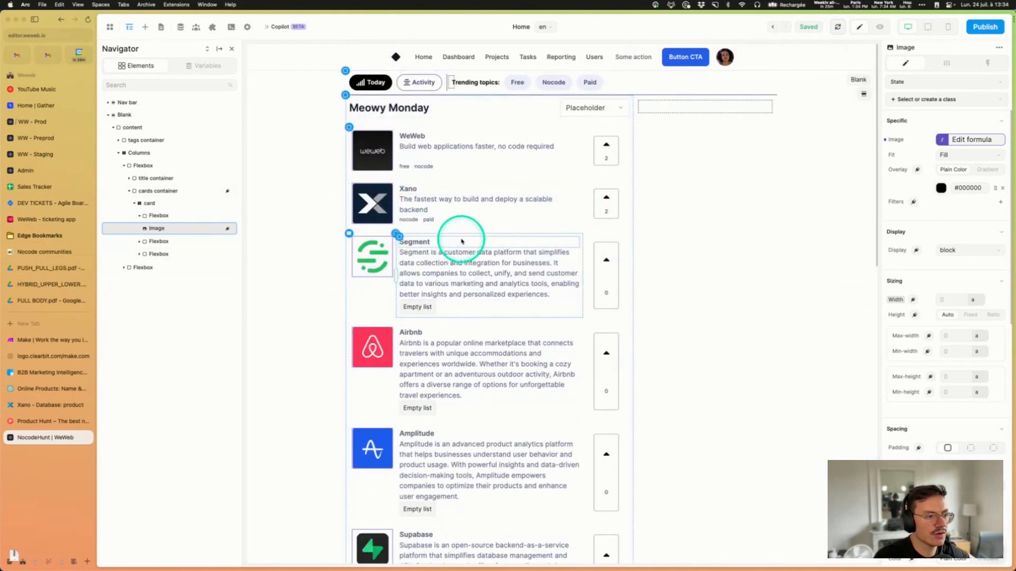
pyautogui.click(349, 233)
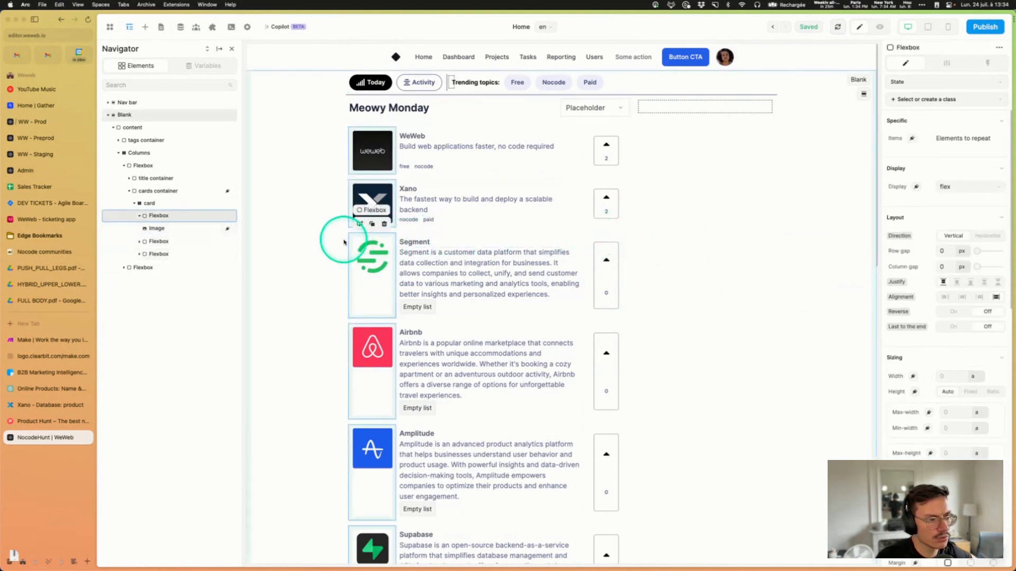
pyautogui.click(167, 241)
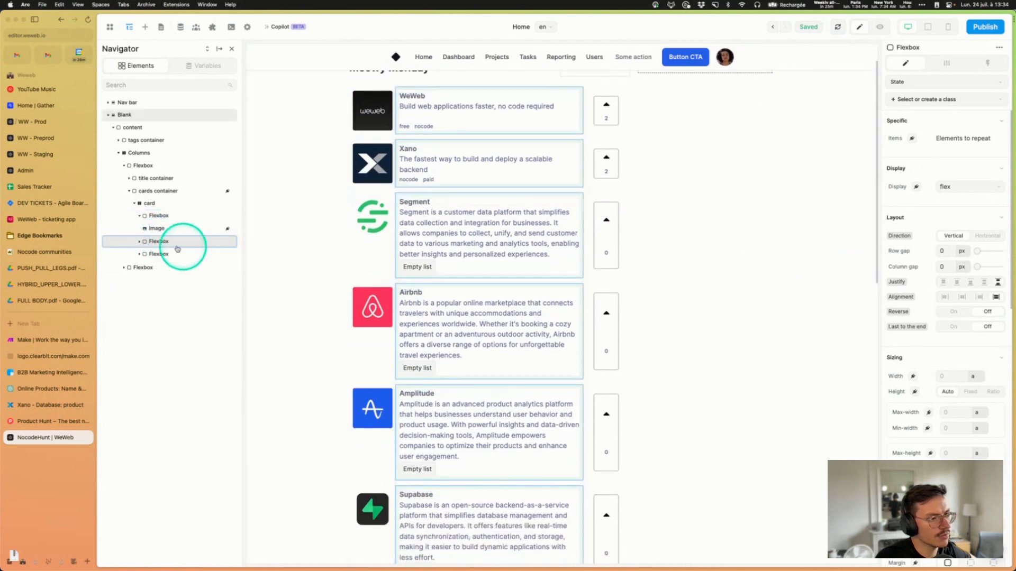
pyautogui.click(159, 205)
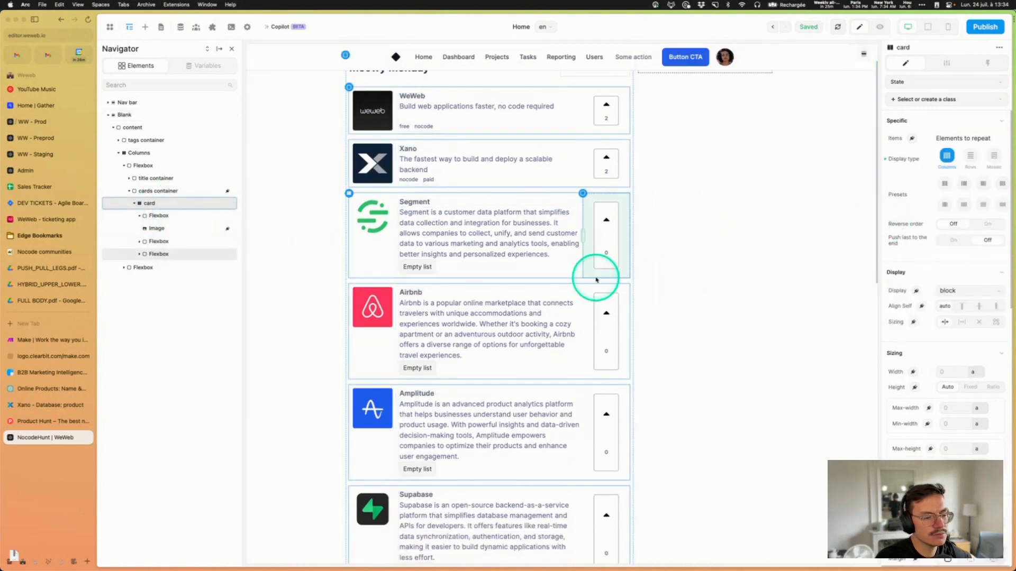
pyautogui.click(466, 227)
pyautogui.click(456, 228)
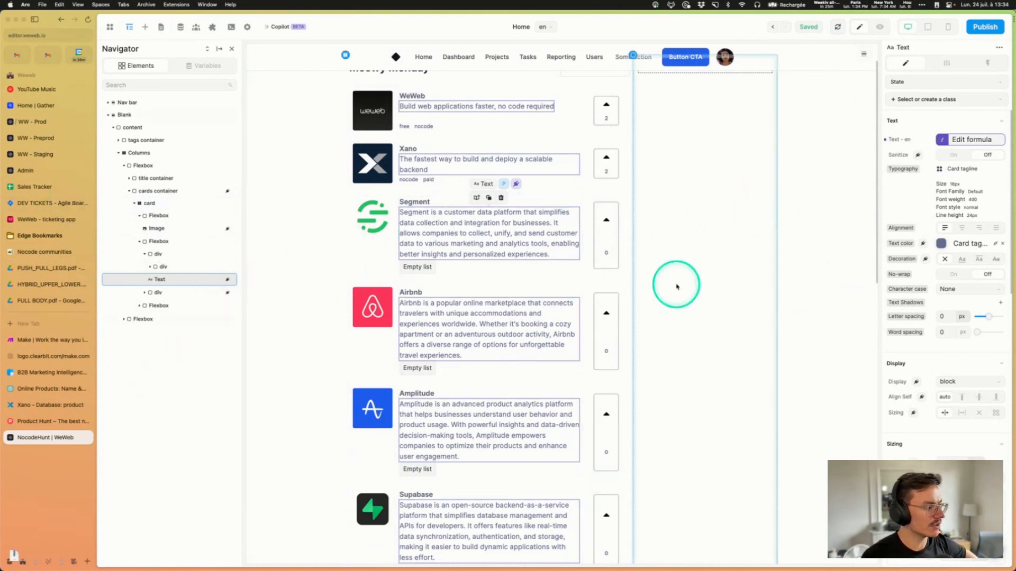
# Step: Close the Make, logo.clearbit.com and B2B Marketing Intelligence browser tabs
pyautogui.click(87, 341)
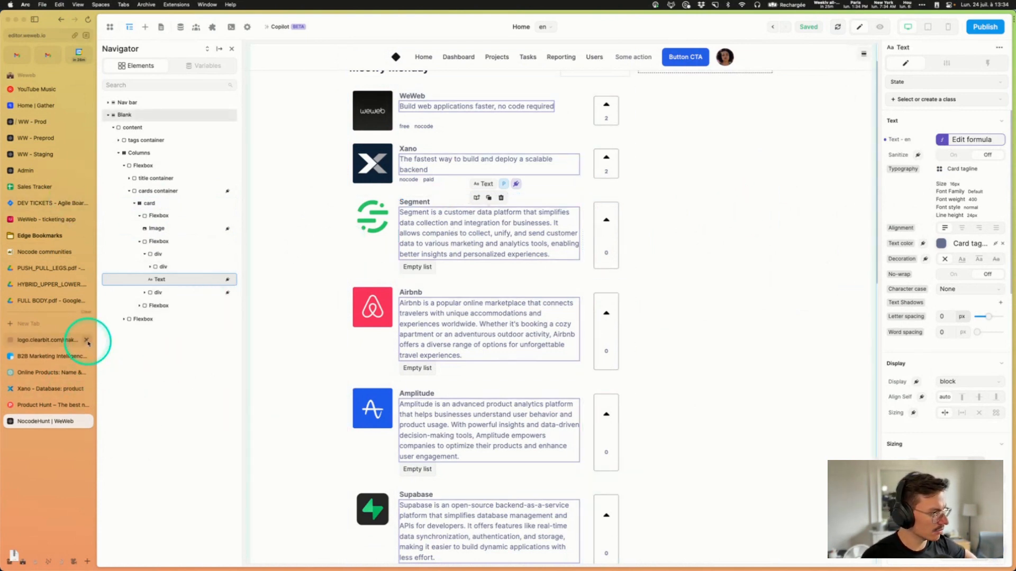
pyautogui.click(87, 341)
pyautogui.click(86, 341)
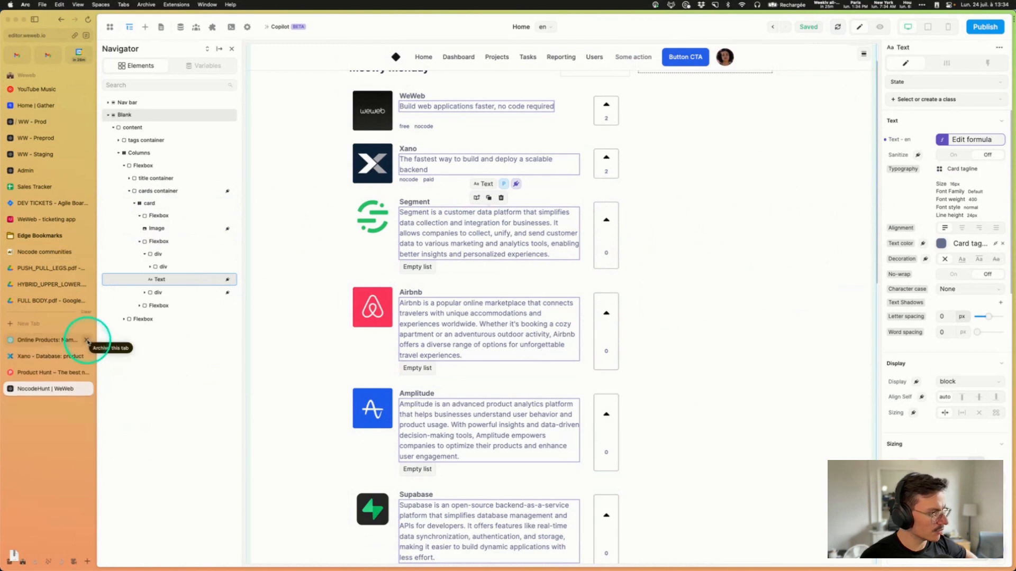
# Step: Open the formula bound to the card's description text and look through the available text functions
pyautogui.click(972, 139)
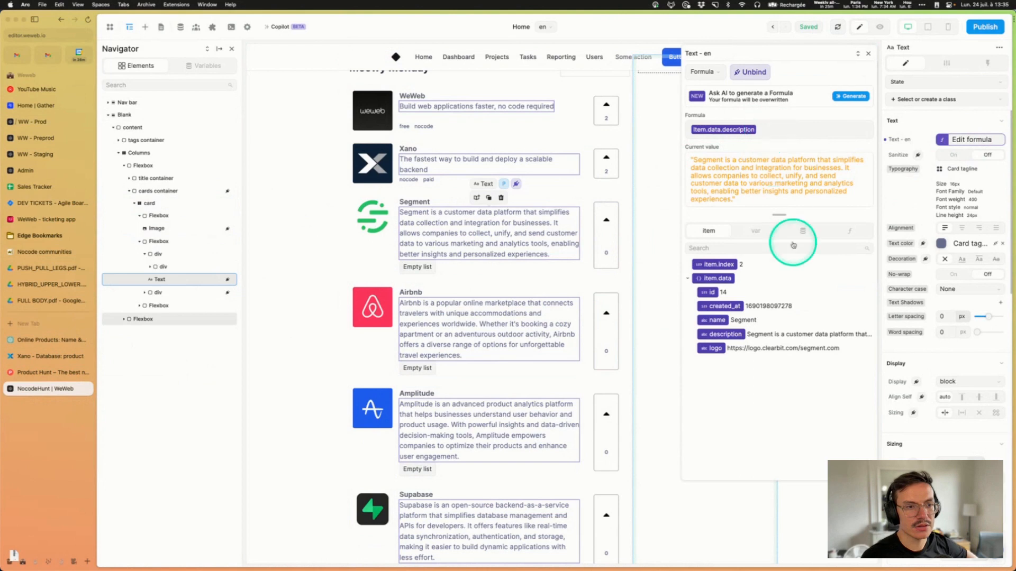
pyautogui.click(849, 230)
pyautogui.click(707, 318)
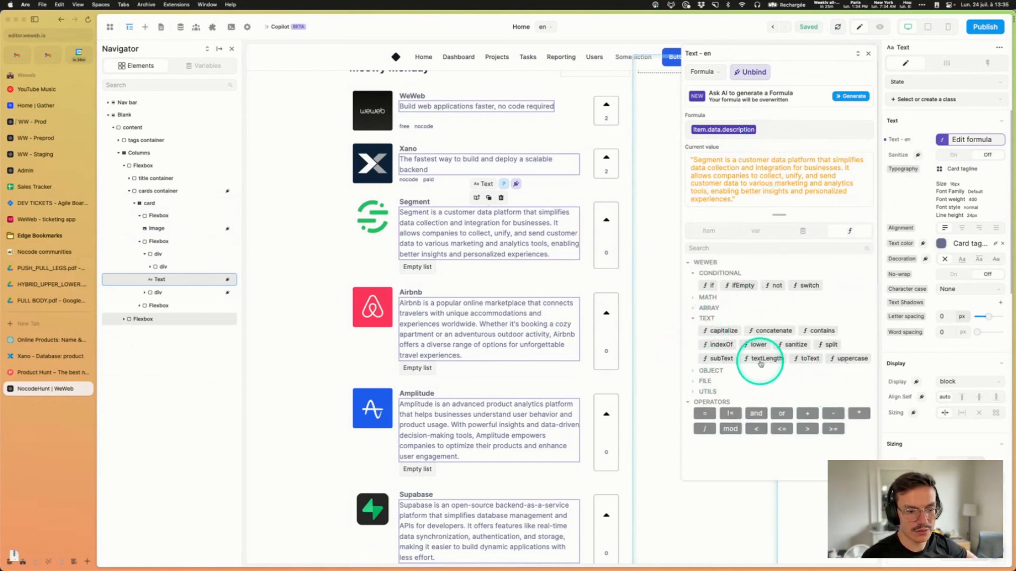
pyautogui.moveTo(760, 363)
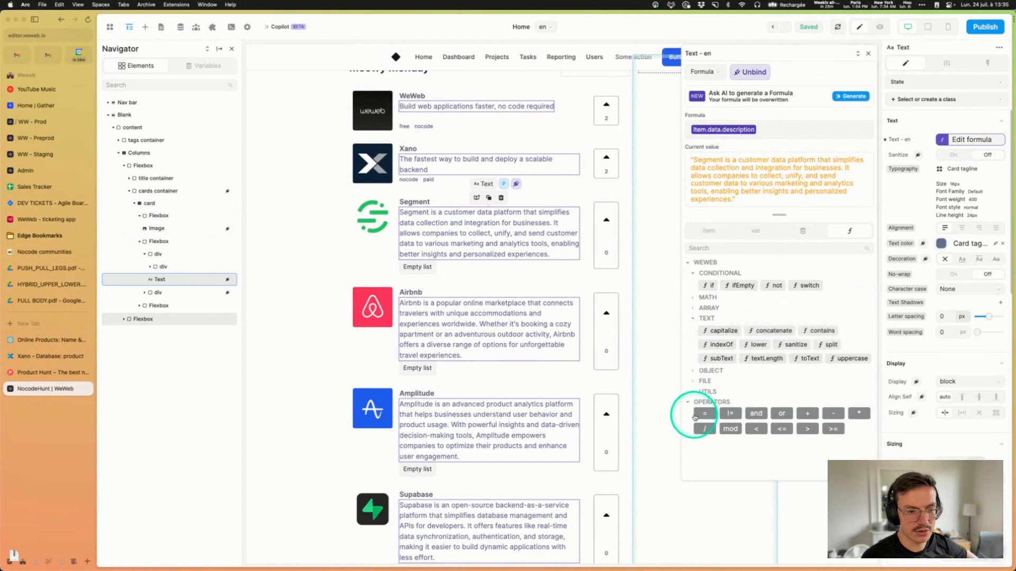
pyautogui.click(692, 321)
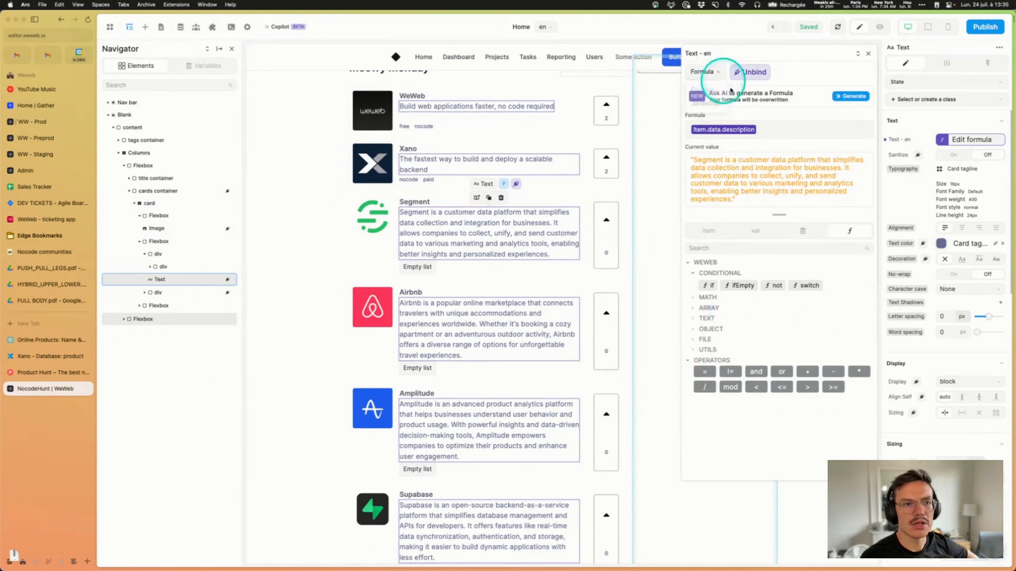
pyautogui.click(847, 101)
pyautogui.click(573, 107)
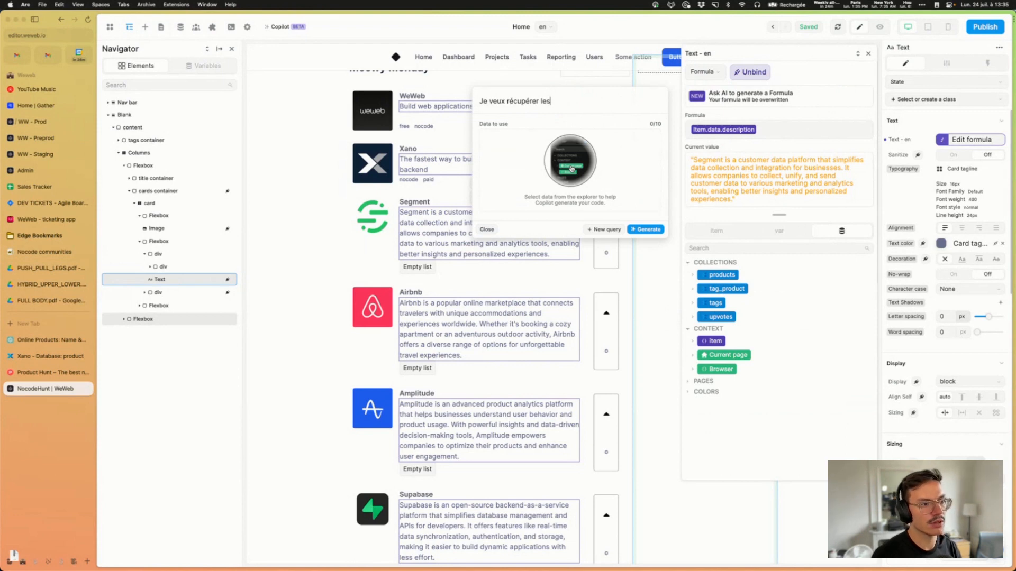
pyautogui.click(486, 229)
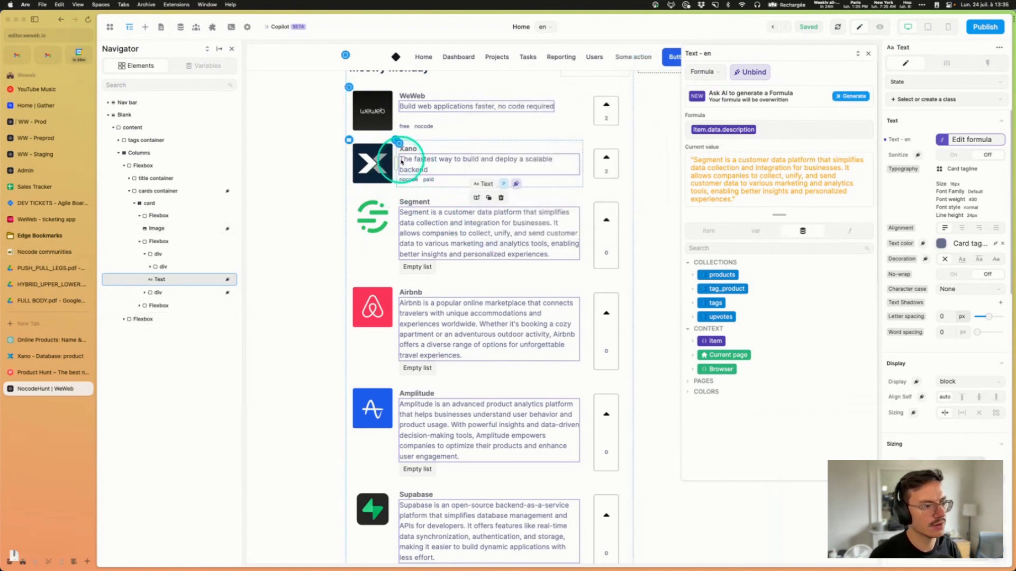
# Step: Try wrapping item.data.description in the textLength function in the description text's formula, and restore the original formula
pyautogui.click(445, 166)
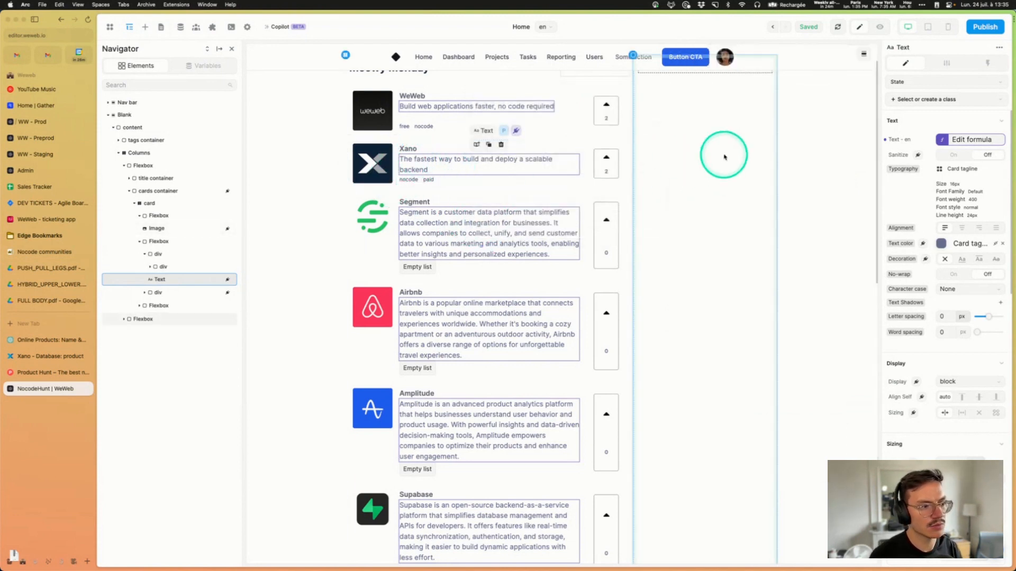
pyautogui.click(988, 140)
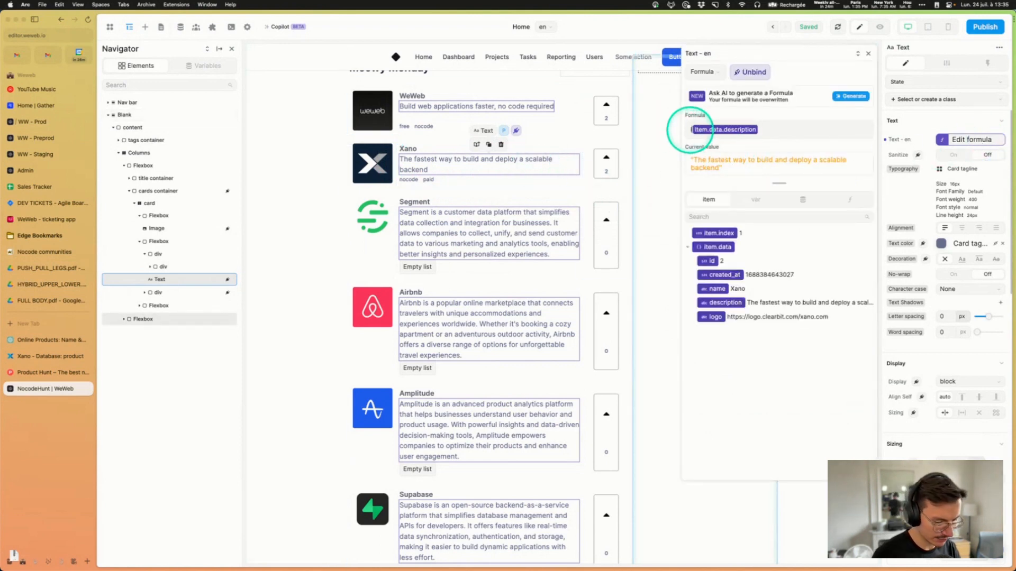
pyautogui.write('lenf')
pyautogui.press('BackSpace')
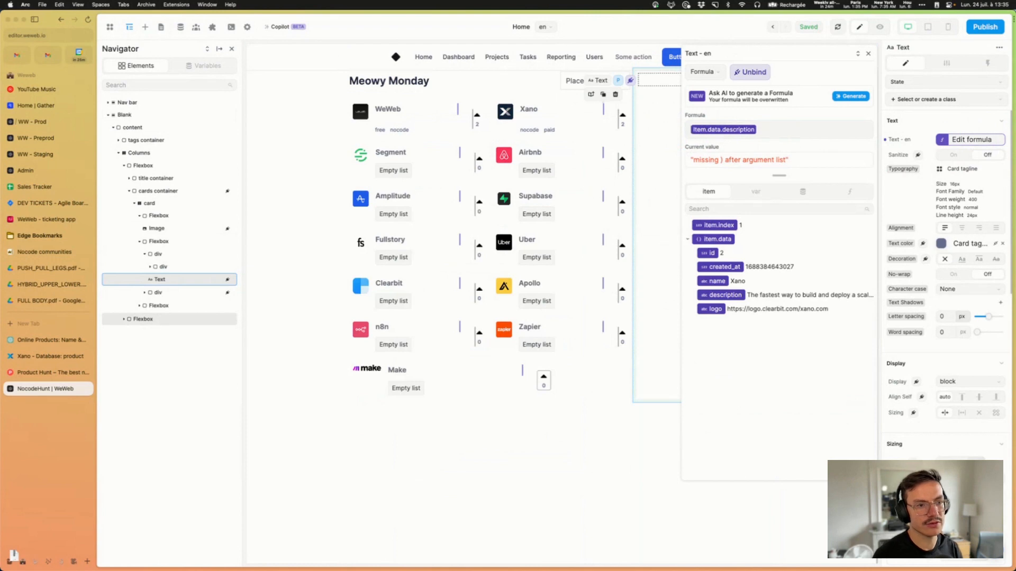
pyautogui.click(850, 200)
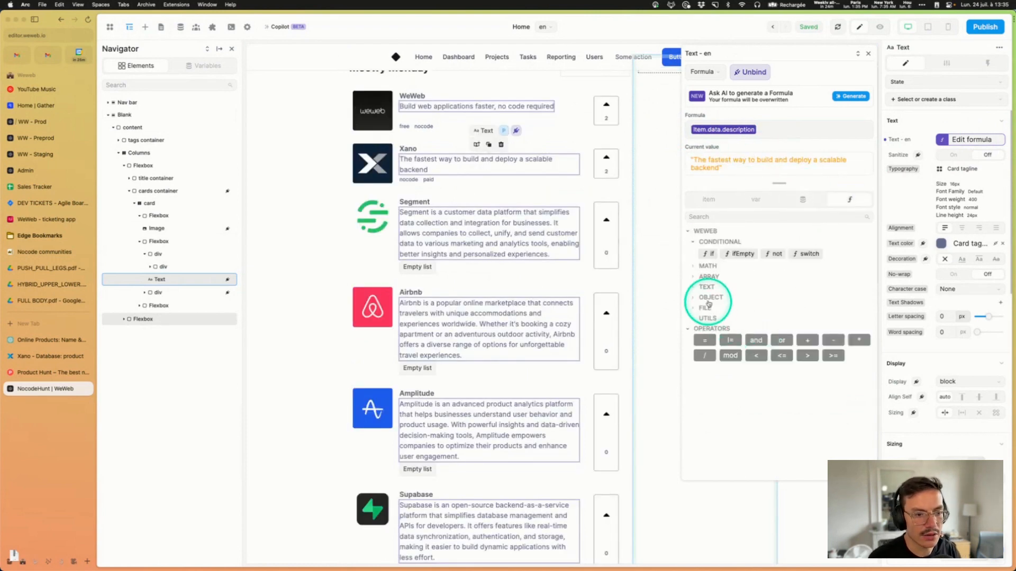
pyautogui.click(707, 288)
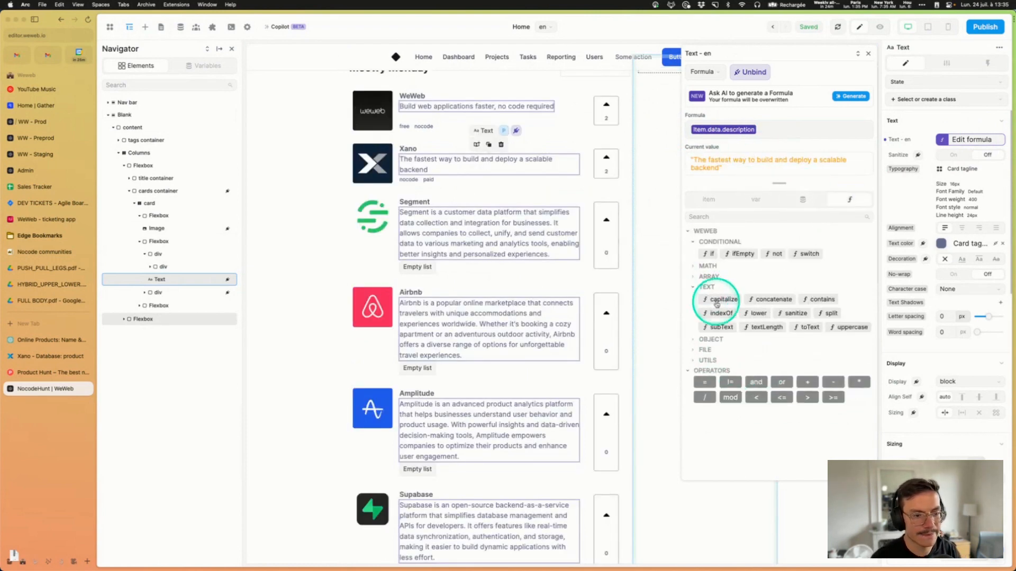
pyautogui.click(767, 327)
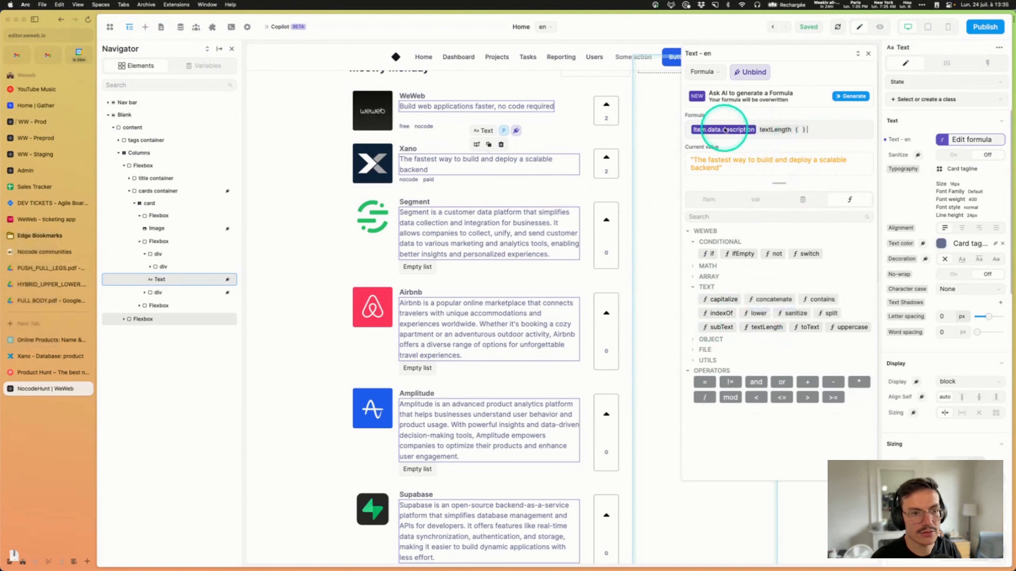
pyautogui.moveTo(725, 130); pyautogui.dragTo(794, 135)
pyautogui.scroll(3, 344, 200)
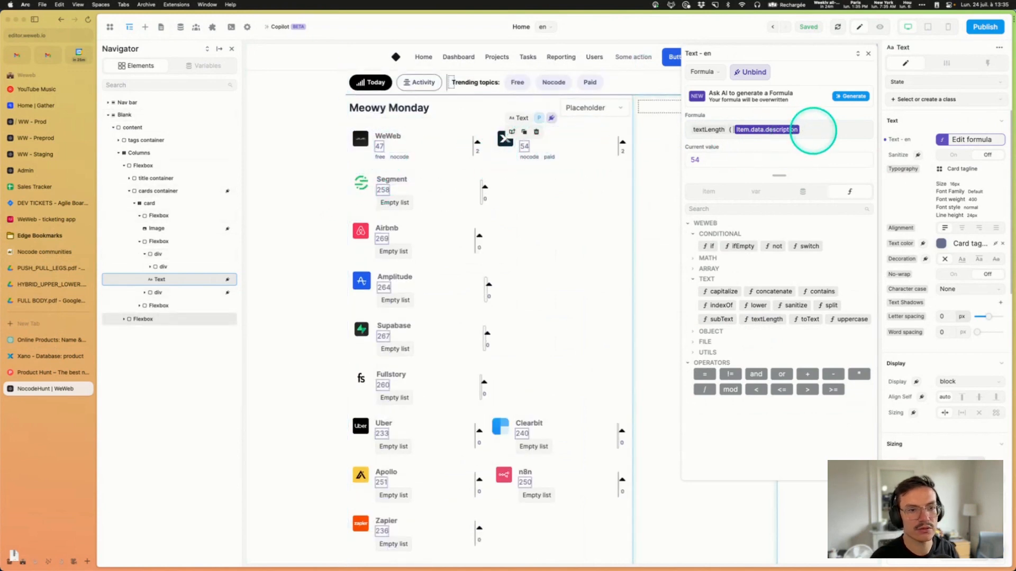
pyautogui.press('BackSpace')
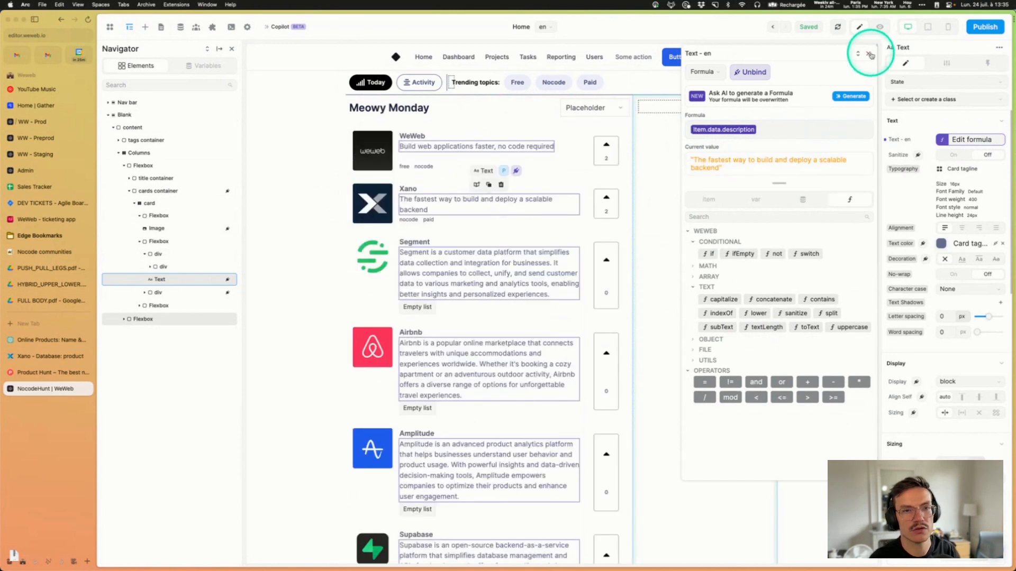
pyautogui.click(868, 54)
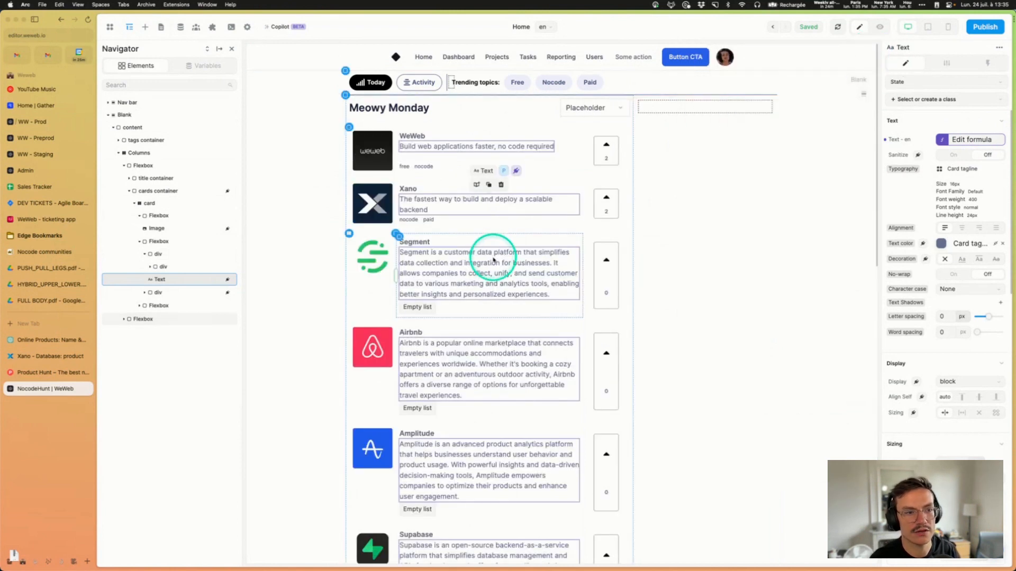
# Step: Try No-wrap with Ellipsis on the card's description text and reset the style
pyautogui.click(984, 140)
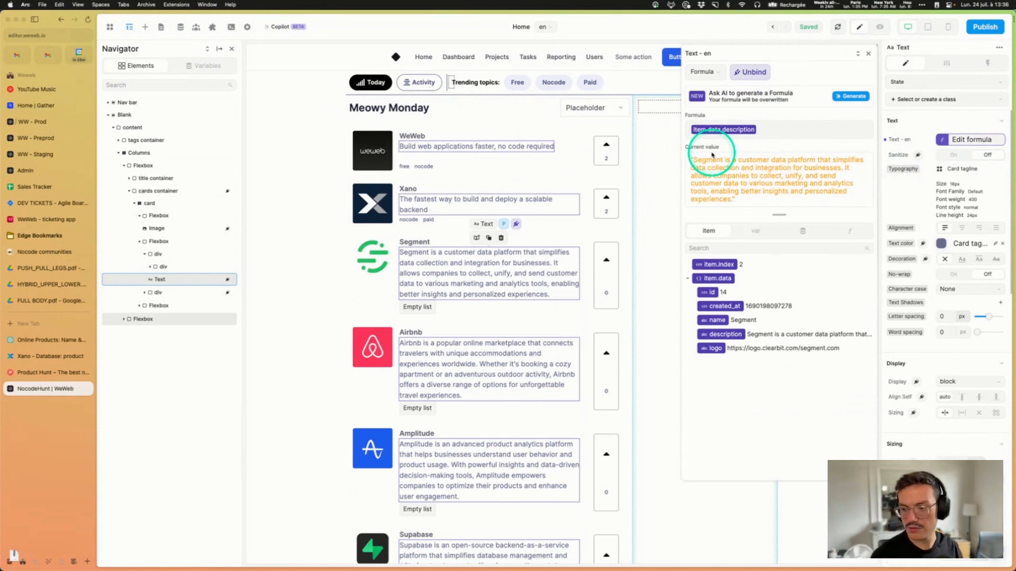
pyautogui.click(868, 53)
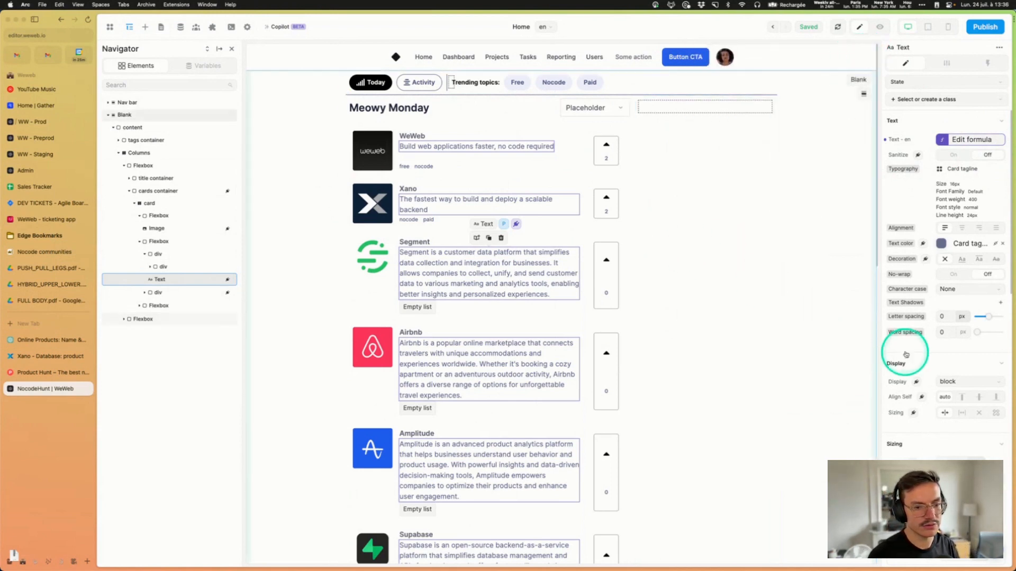
pyautogui.click(954, 275)
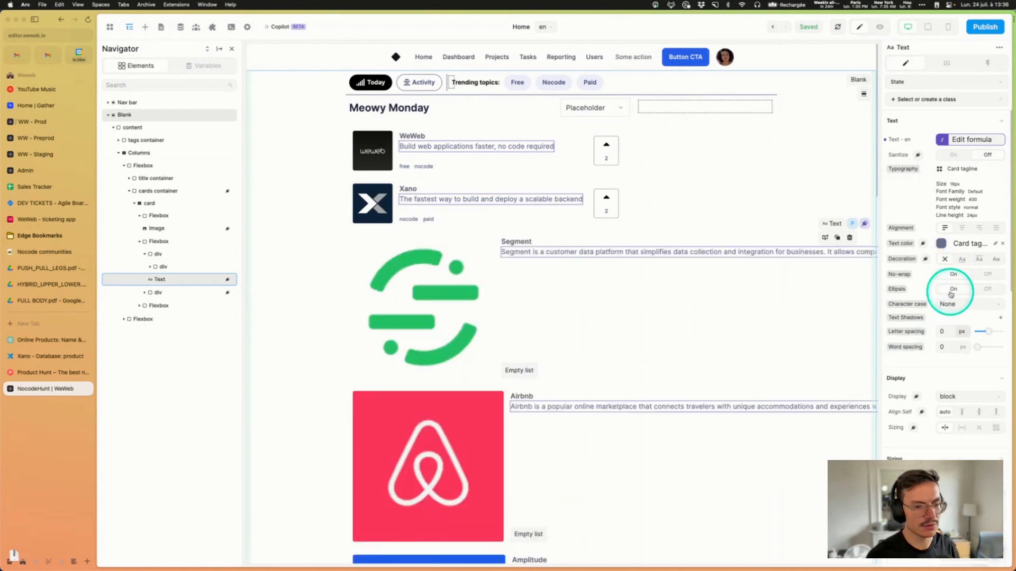
pyautogui.click(952, 290)
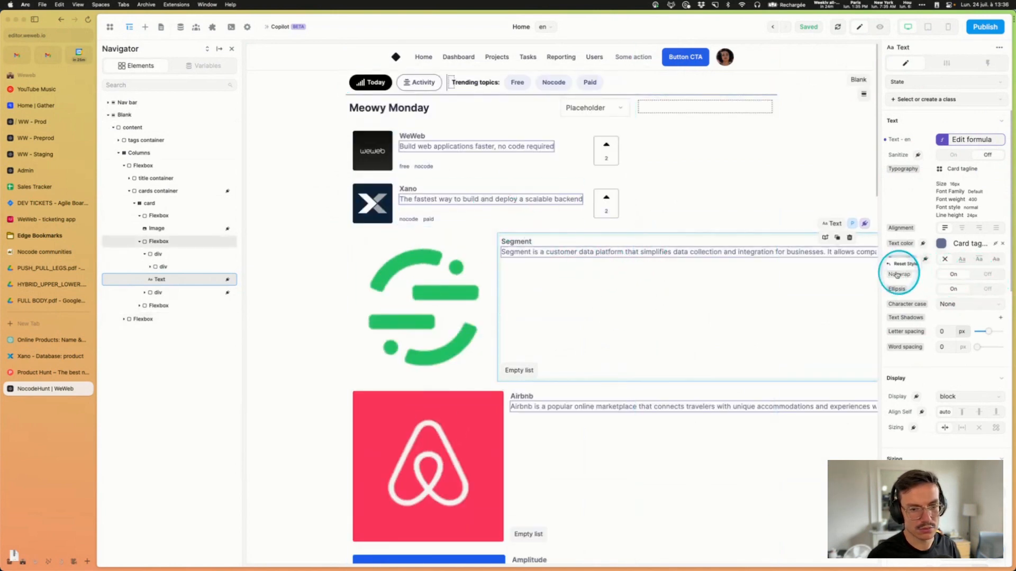
pyautogui.click(900, 268)
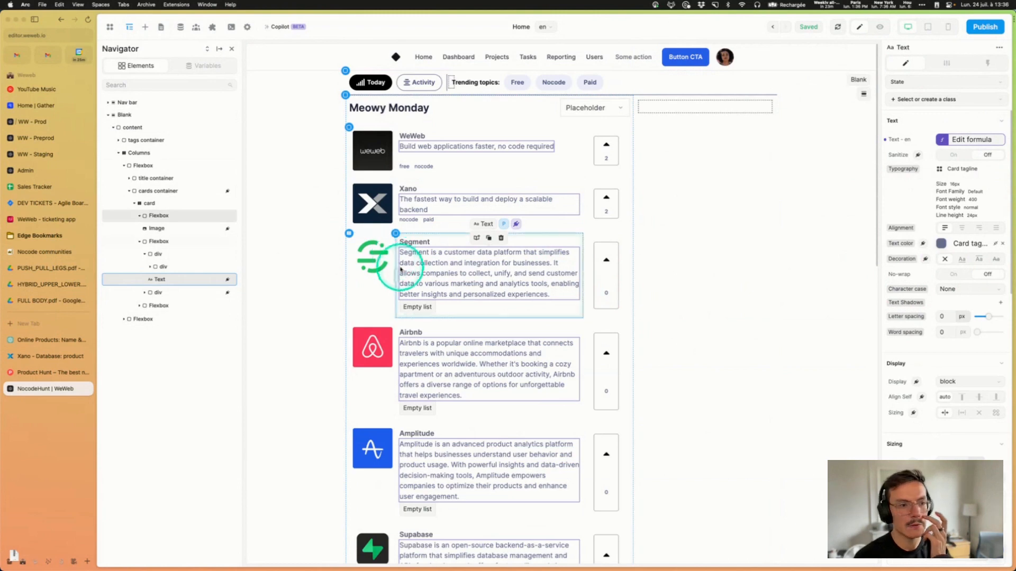
pyautogui.click(969, 139)
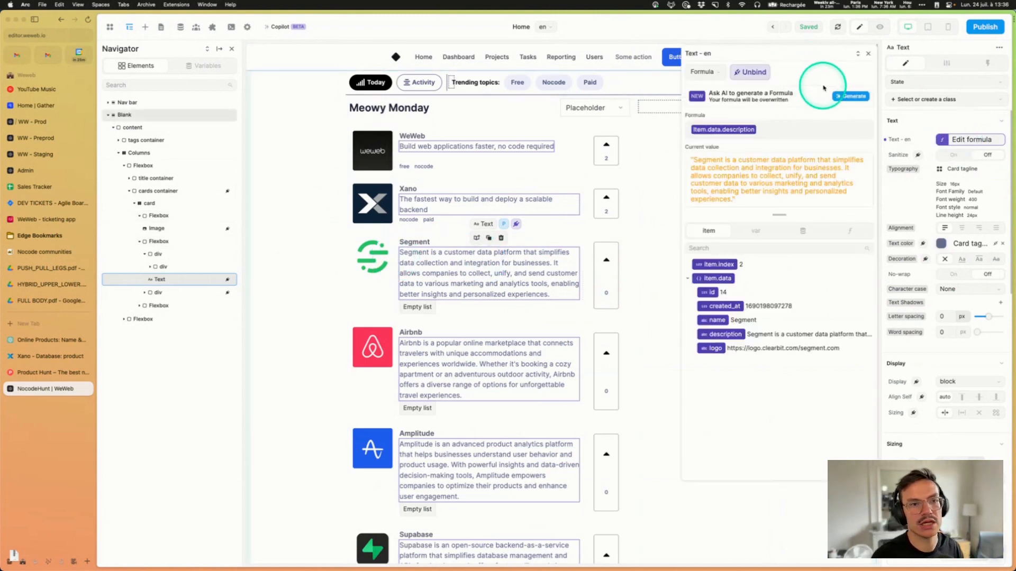
pyautogui.click(860, 97)
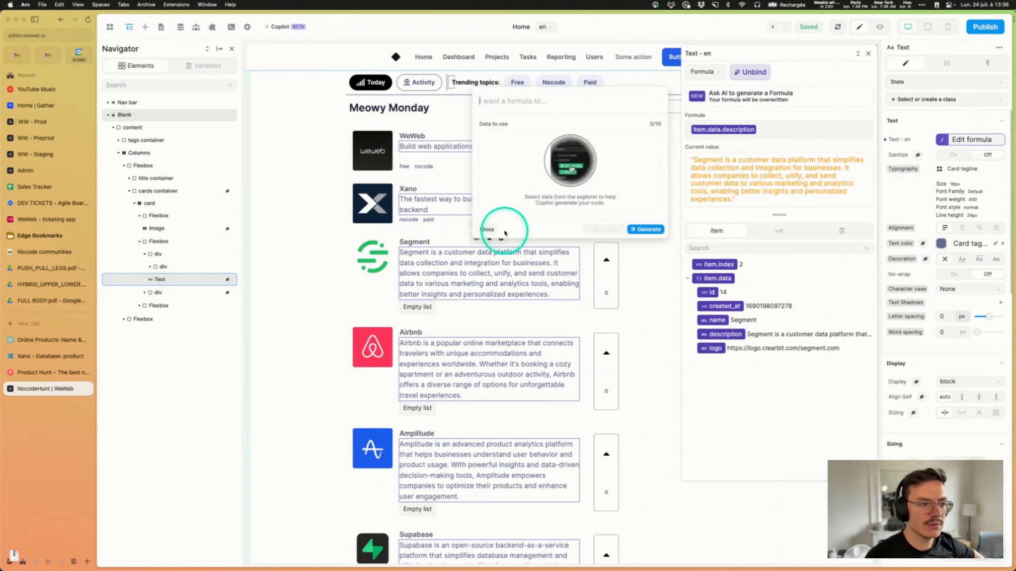
pyautogui.click(487, 230)
pyautogui.click(868, 53)
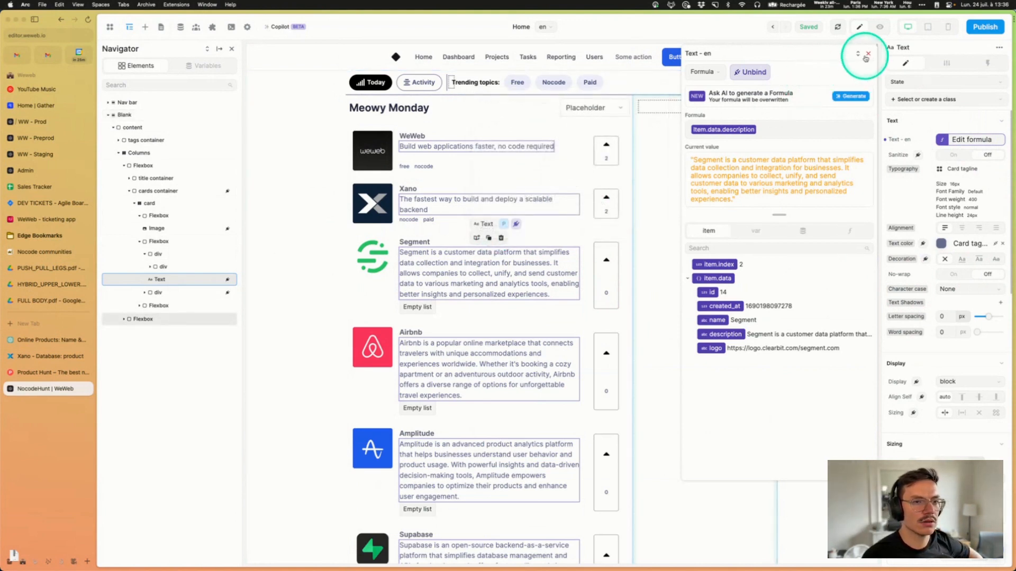
# Step: Select the Segment card's description text and turn on No-wrap for it
pyautogui.click(608, 301)
pyautogui.click(463, 293)
pyautogui.click(934, 276)
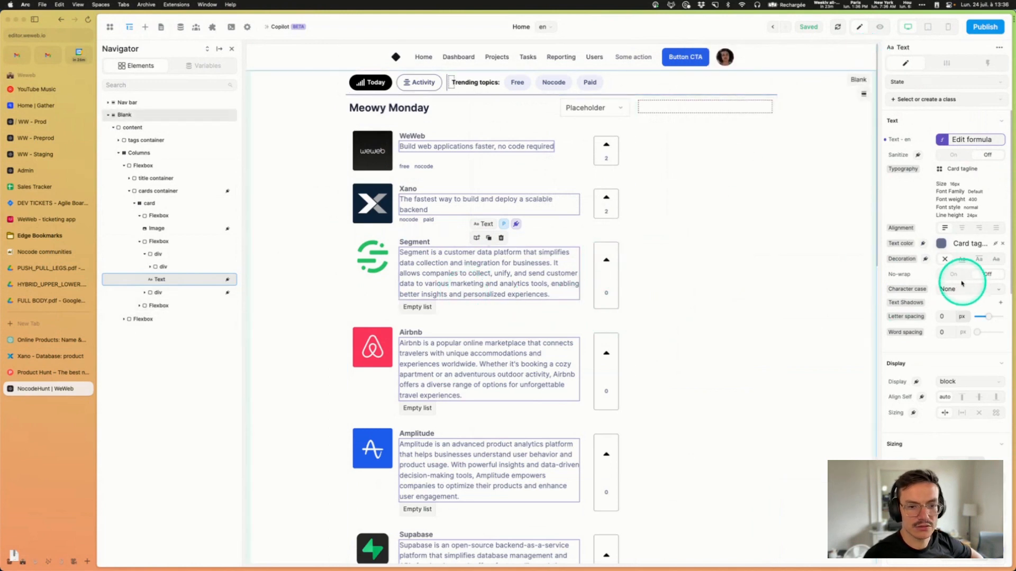
pyautogui.click(951, 274)
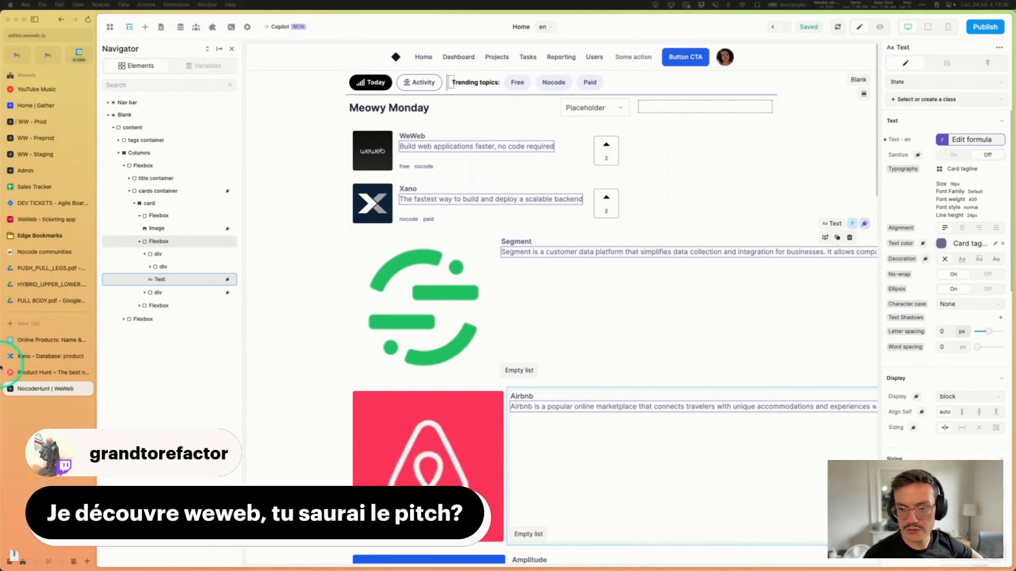
# Step: Open the WeWeb website at weweb.io in a new browser tab
pyautogui.click(36, 328)
pyautogui.write('we')
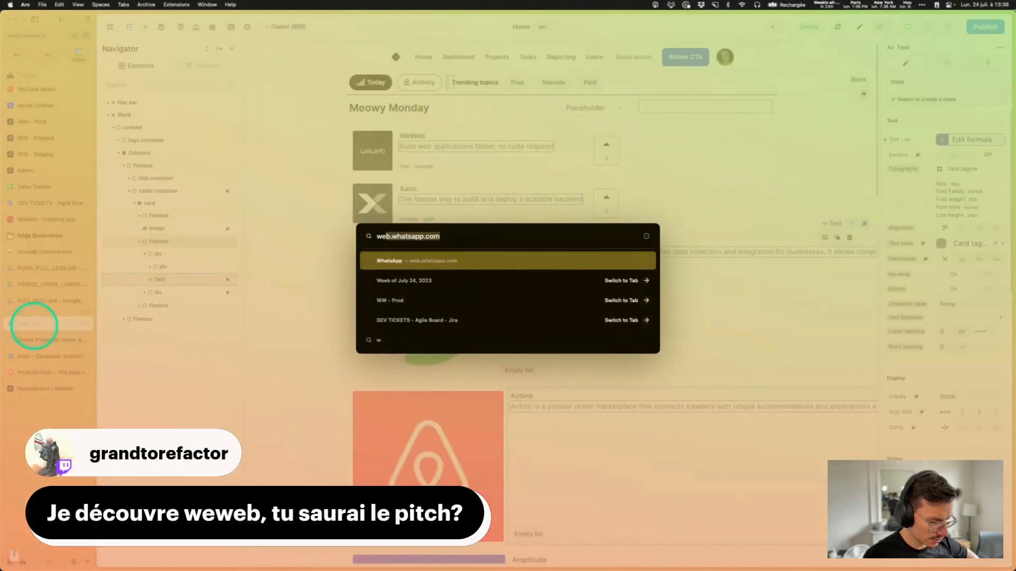
pyautogui.write('w')
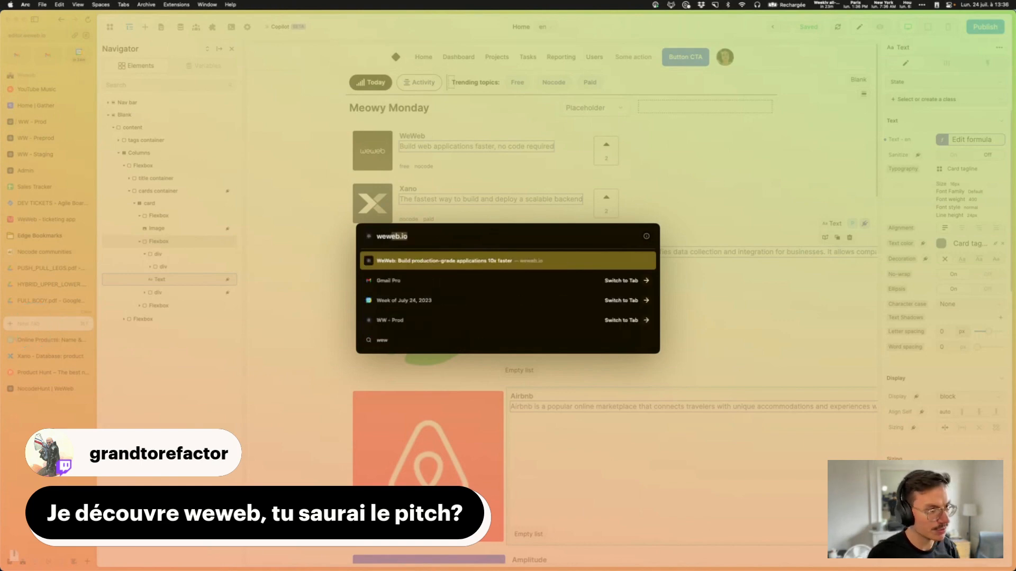
pyautogui.write('eb.io')
pyautogui.press('Return')
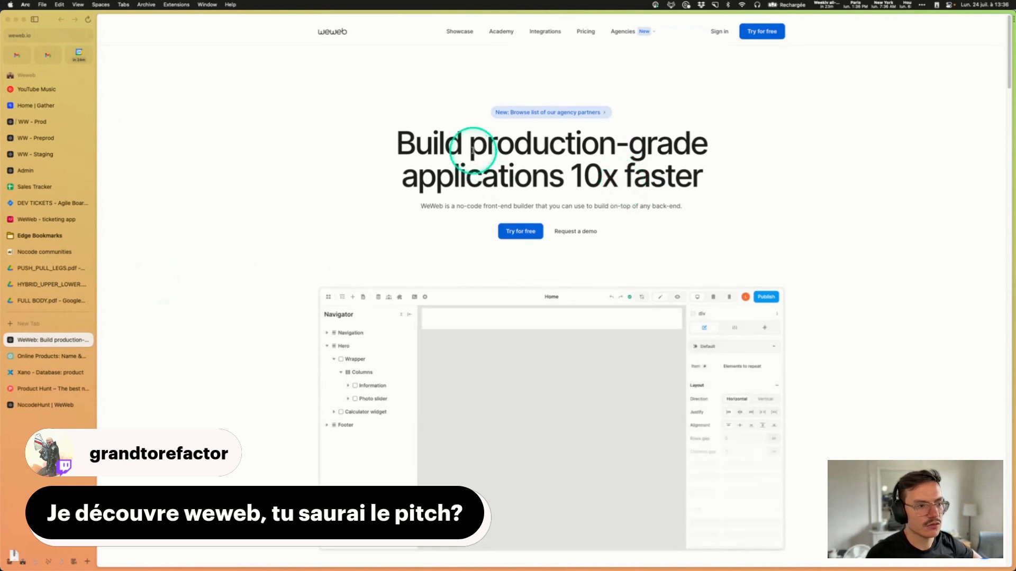
# Step: Look over the WeWeb homepage's headline, the editor preview and the section on custom front-ends
pyautogui.moveTo(392, 143); pyautogui.dragTo(760, 181)
pyautogui.click(778, 216)
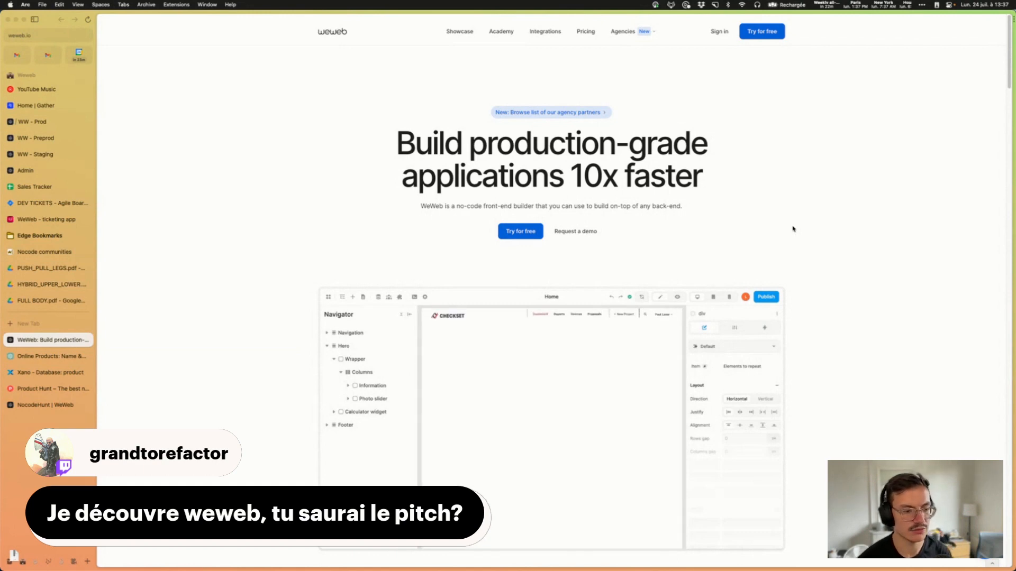
pyautogui.scroll(-3, 792, 229)
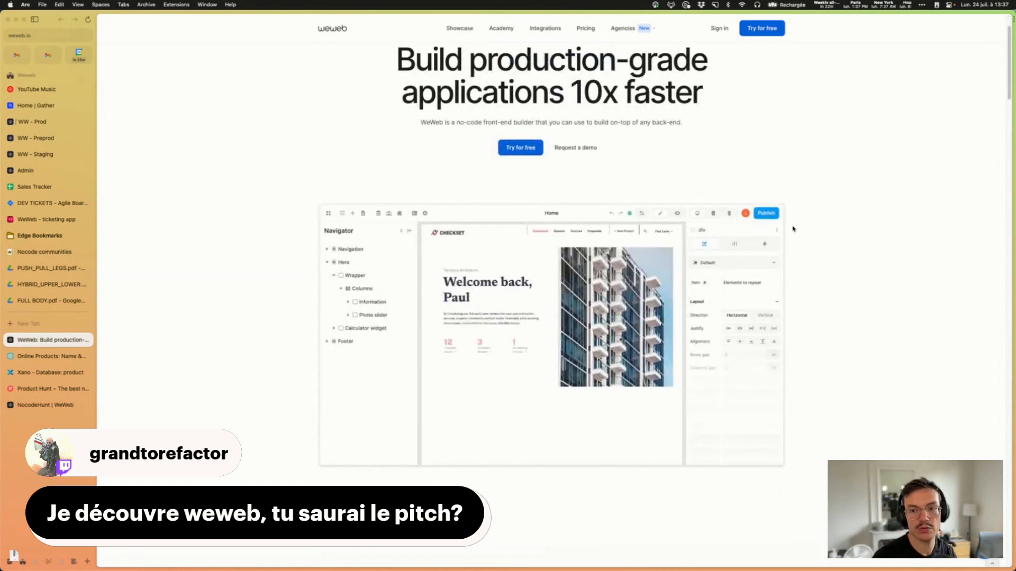
pyautogui.scroll(3, 793, 228)
pyautogui.scroll(-10, 792, 229)
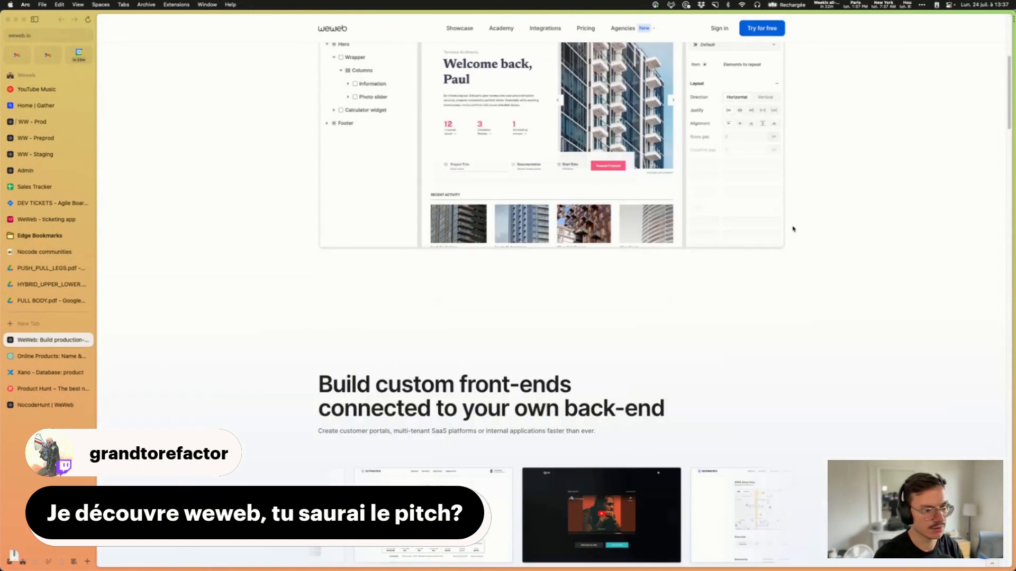
pyautogui.scroll(10, 793, 229)
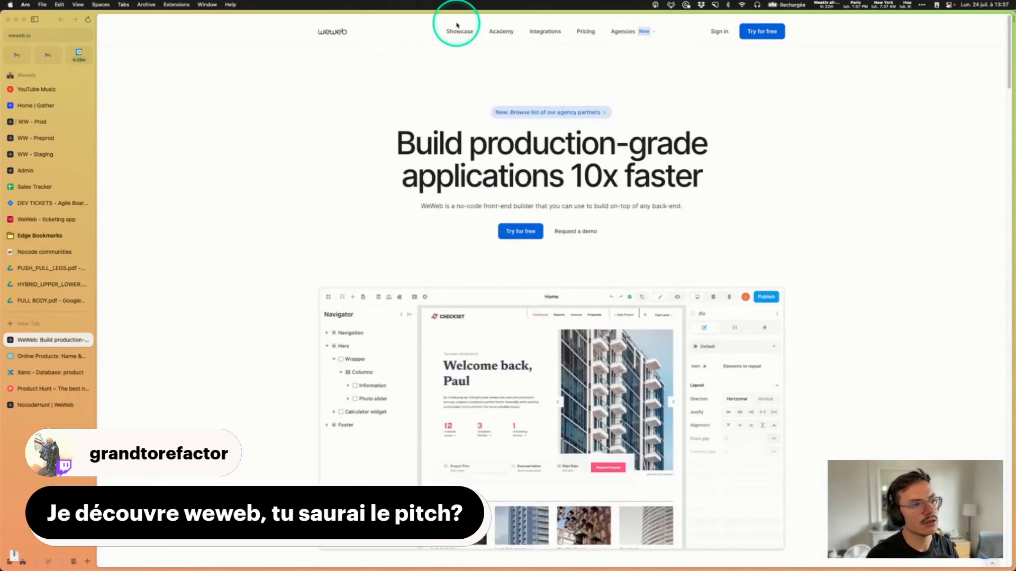
# Step: Open the WeWeb Showcase page and browse the example apps down to the Stream+ entry
pyautogui.click(458, 28)
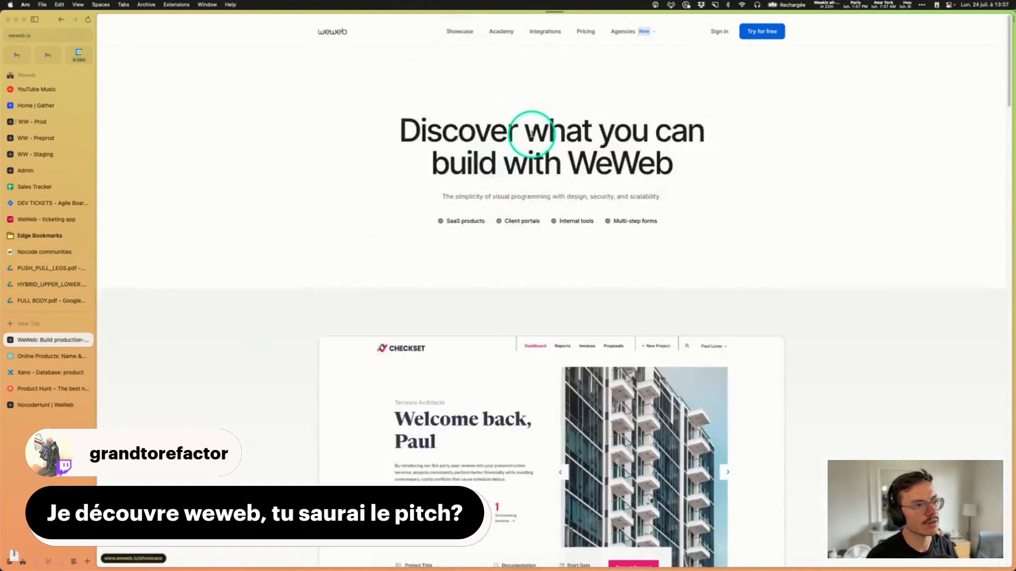
pyautogui.rightClick(44, 343)
pyautogui.click(59, 355)
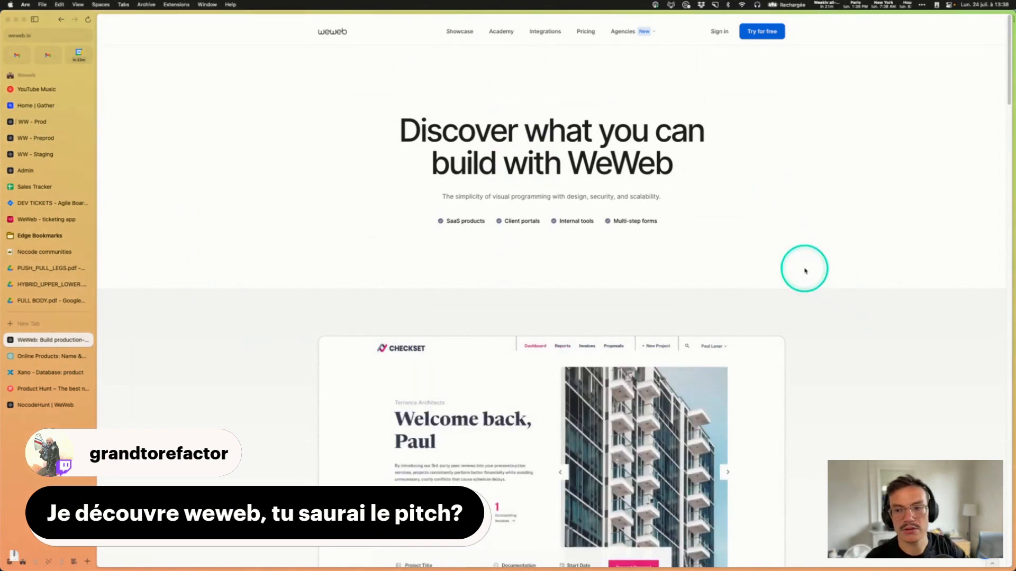
pyautogui.scroll(-10, 805, 270)
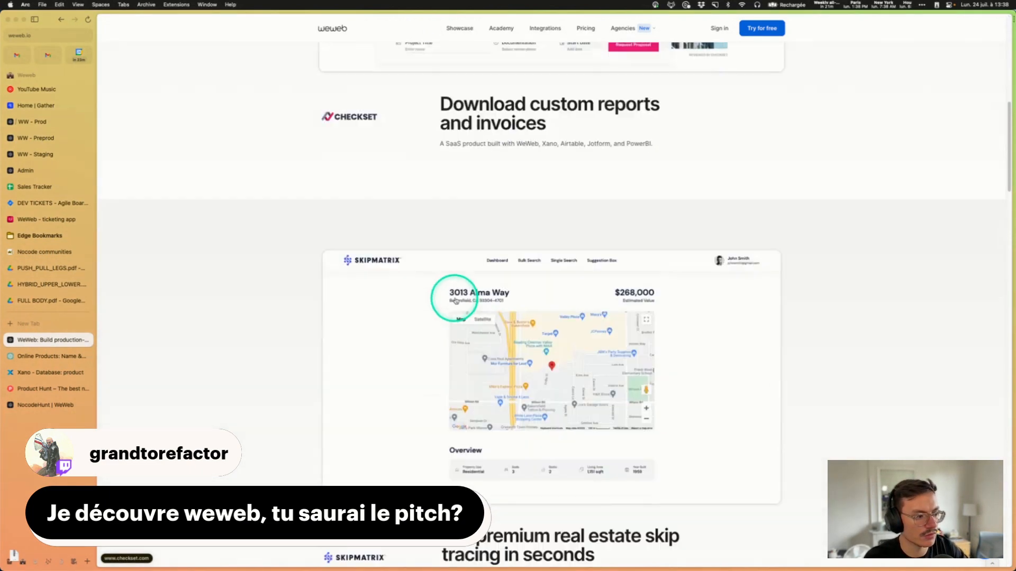
pyautogui.scroll(-20, 455, 301)
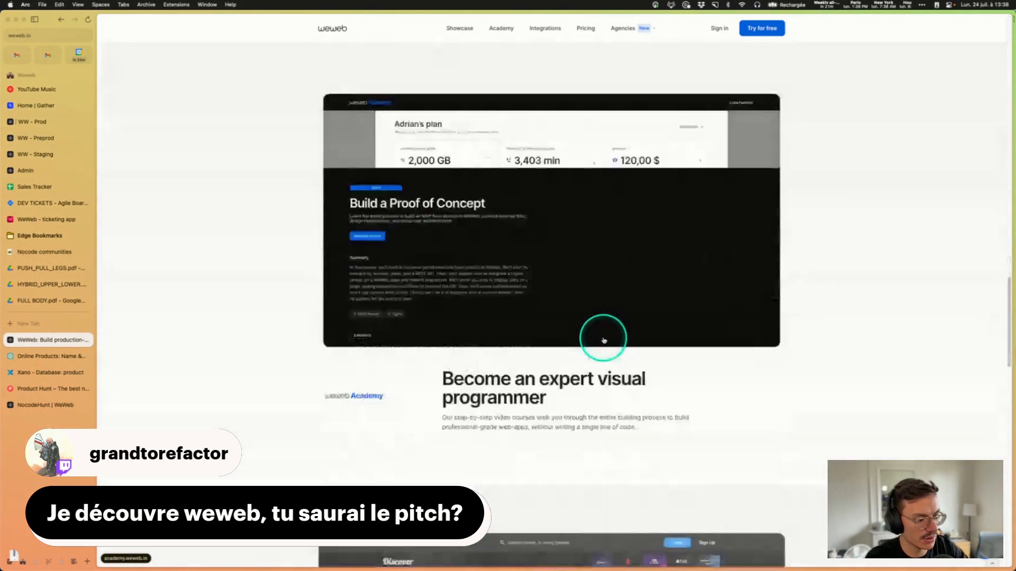
pyautogui.scroll(-4, 510, 338)
pyautogui.scroll(5, 524, 243)
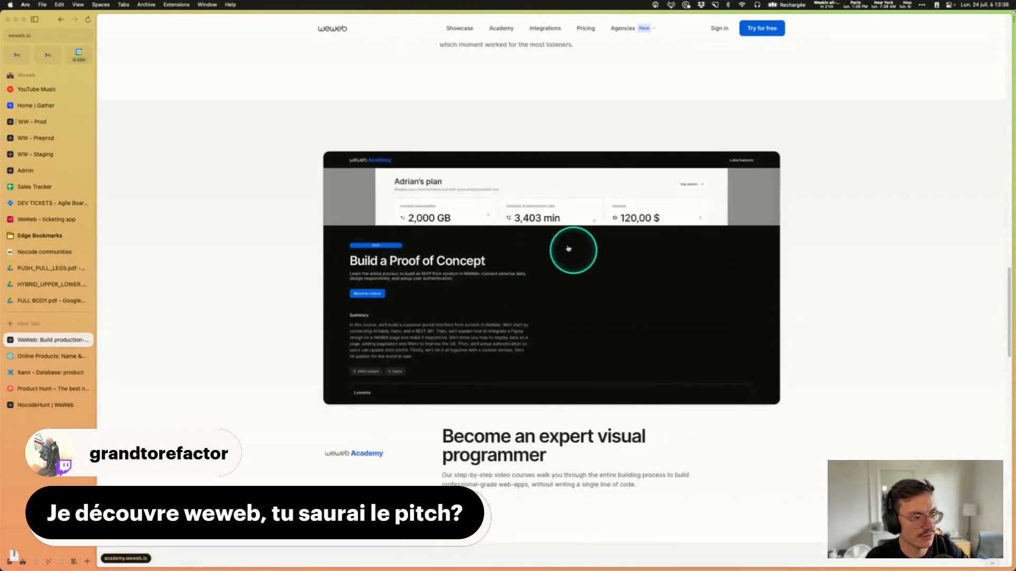
pyautogui.scroll(-8, 568, 249)
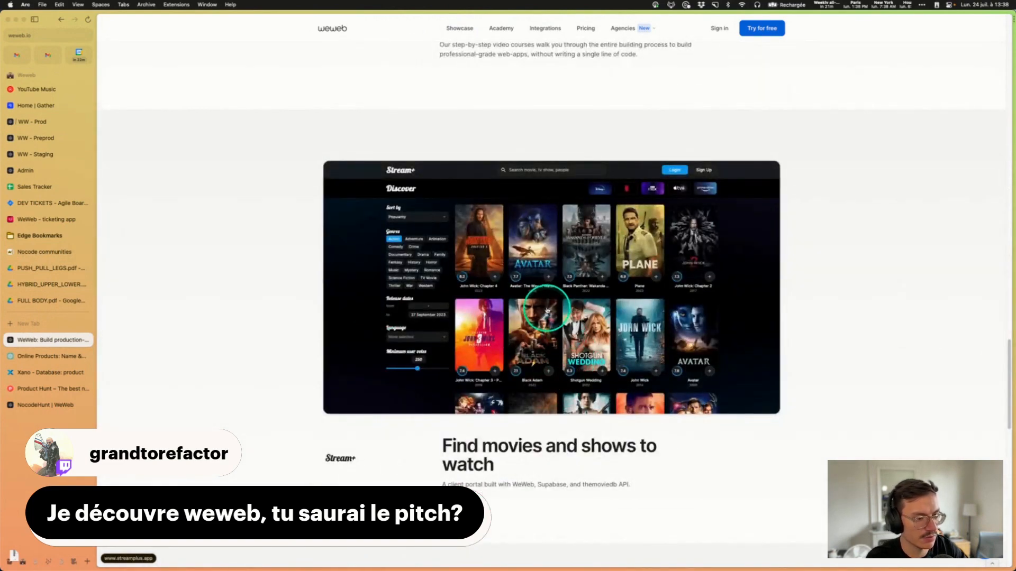
# Step: Open the Stream+ example app and look through the movie sections on its home page
pyautogui.click(547, 309)
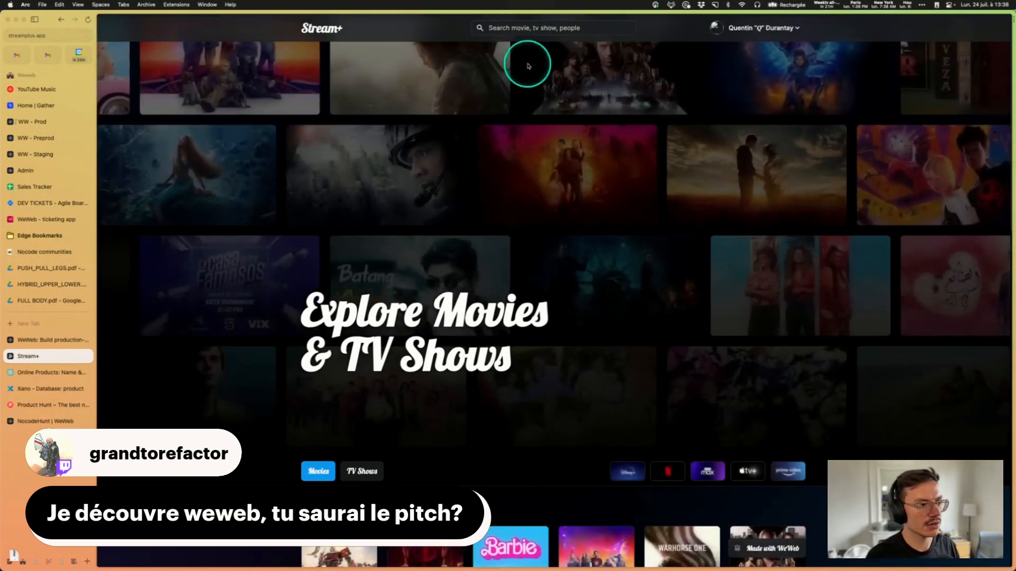
pyautogui.scroll(-7, 553, 246)
pyautogui.scroll(-4, 553, 246)
pyautogui.scroll(5, 347, 344)
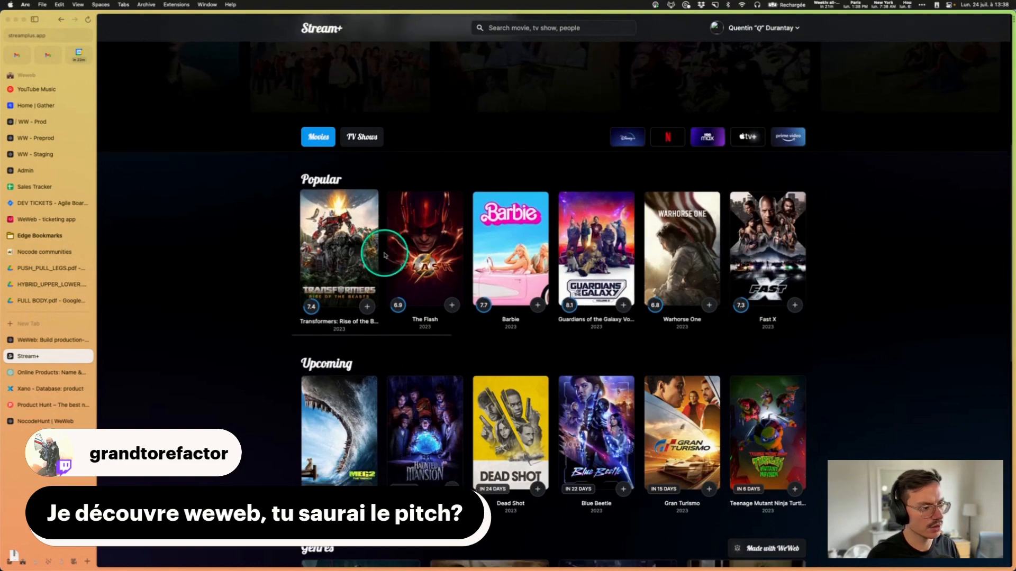
pyautogui.scroll(-8, 474, 305)
pyautogui.scroll(15, 474, 306)
# Step: Search Stream+ for "oppenheimer" and open the 2023 movie's detail page
pyautogui.click(531, 28)
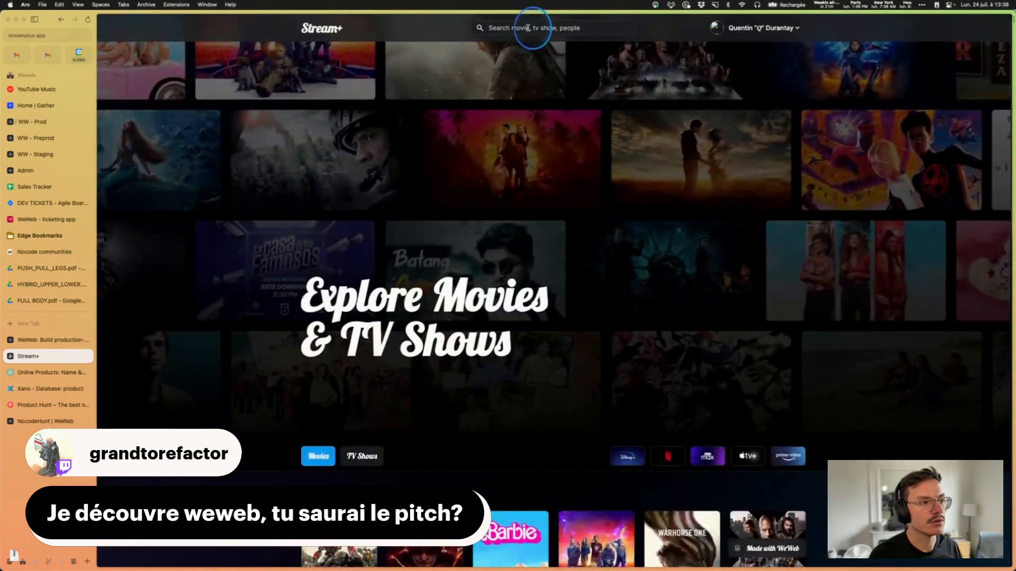
pyautogui.write('oppenheiu')
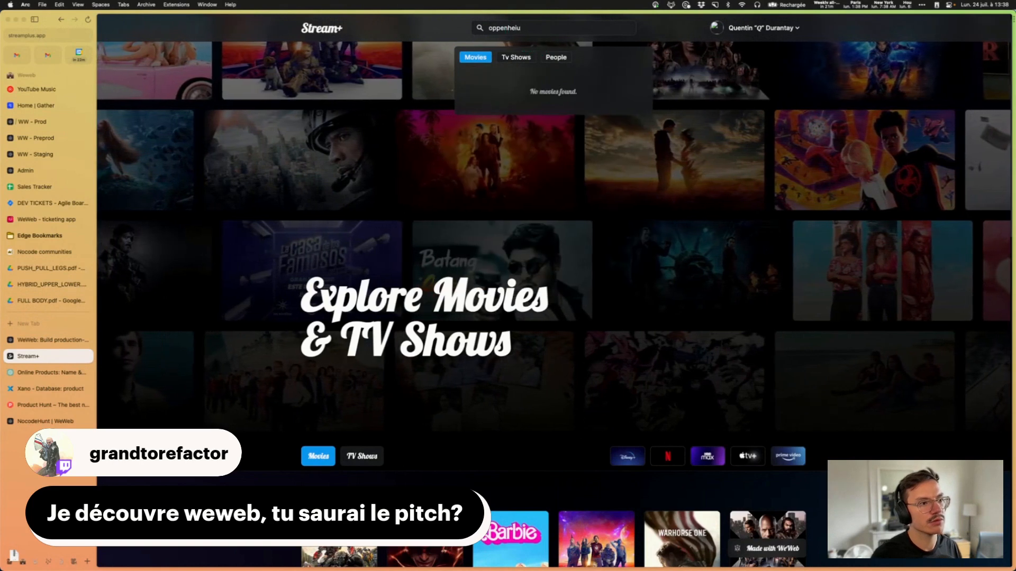
pyautogui.press('BackSpace')
pyautogui.write('mer')
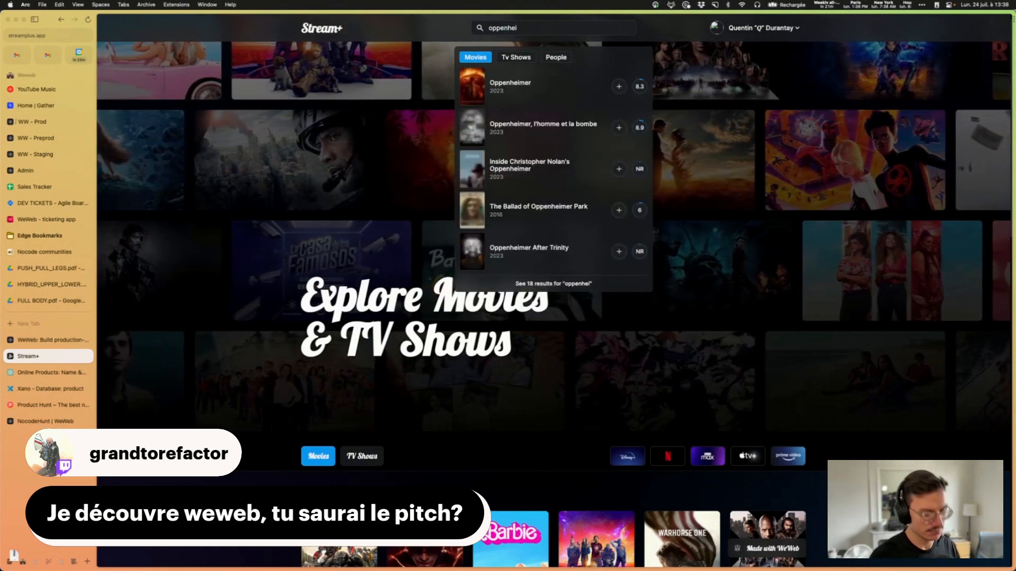
pyautogui.click(508, 82)
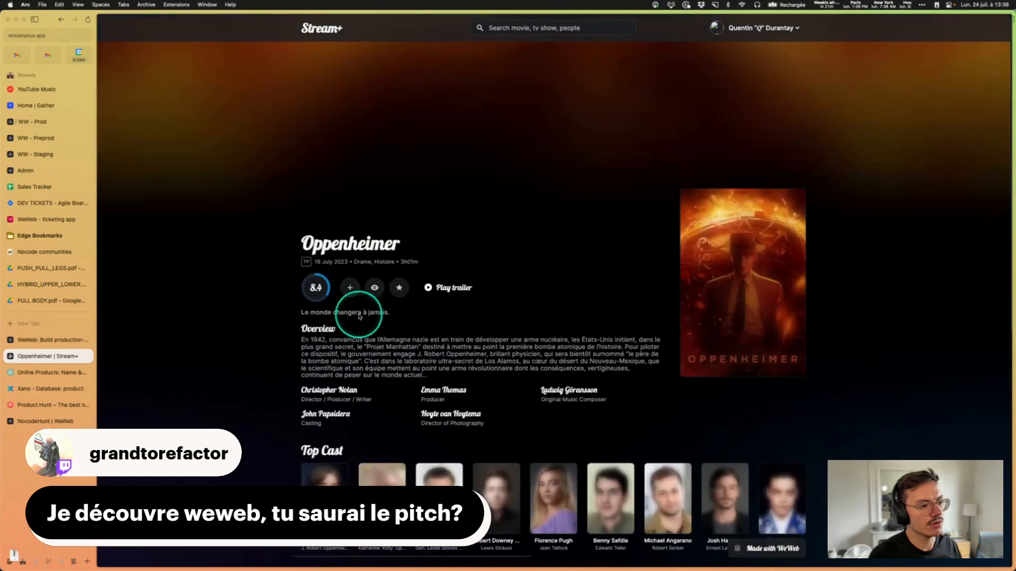
# Step: Add Oppenheimer to the Stream+ watchlist and preview its trailer
pyautogui.click(349, 288)
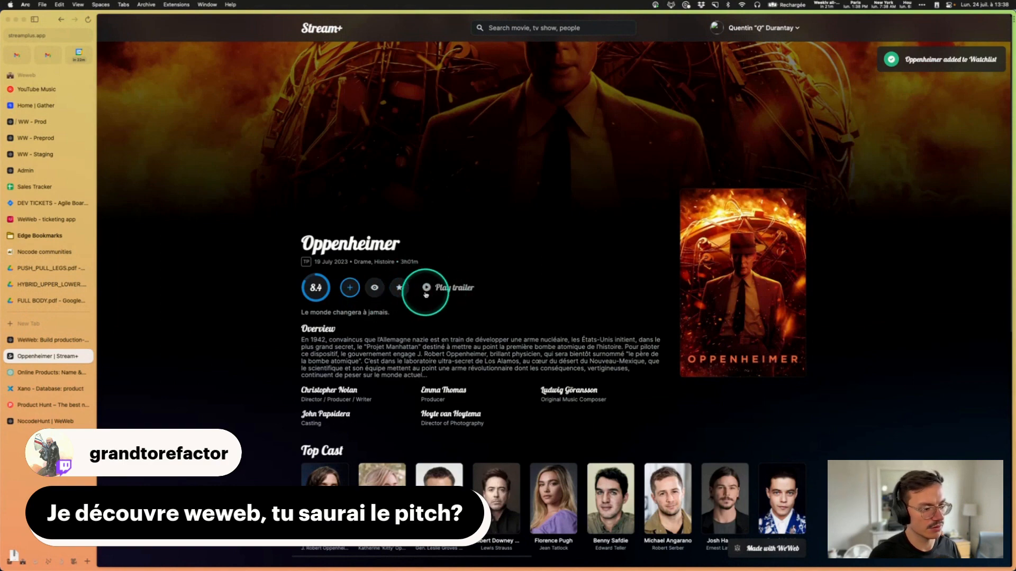
pyautogui.click(443, 290)
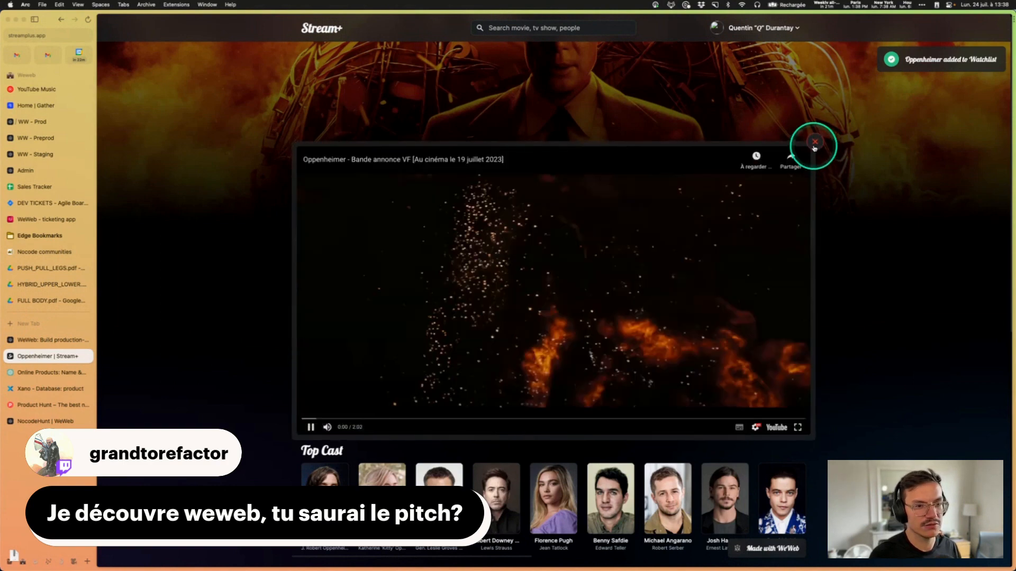
pyautogui.click(815, 152)
pyautogui.scroll(-7, 619, 422)
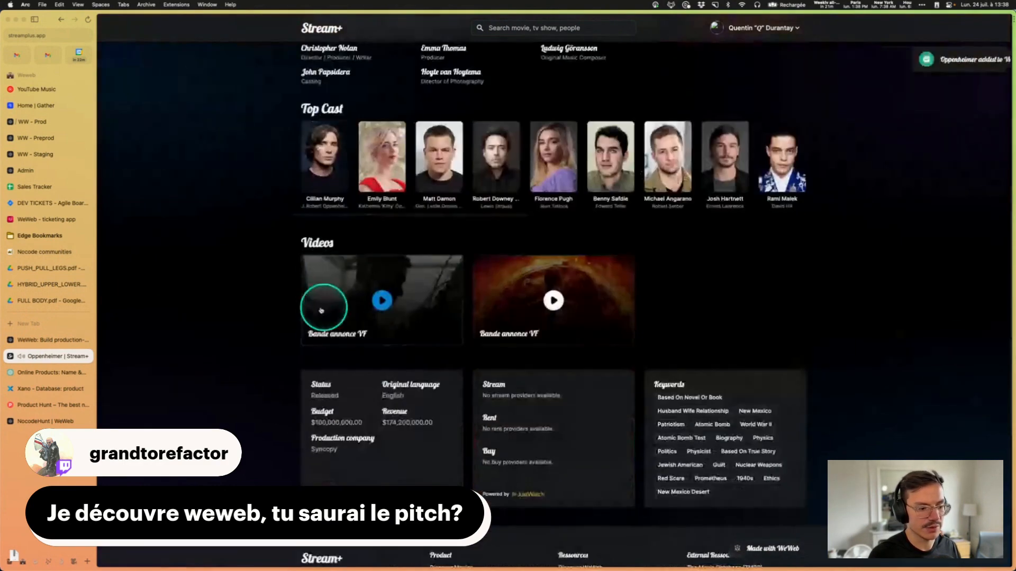
# Step: Close the Oppenheimer and WeWeb website tabs to return to the NocodeHunt project in the WeWeb editor
pyautogui.scroll(8, 579, 356)
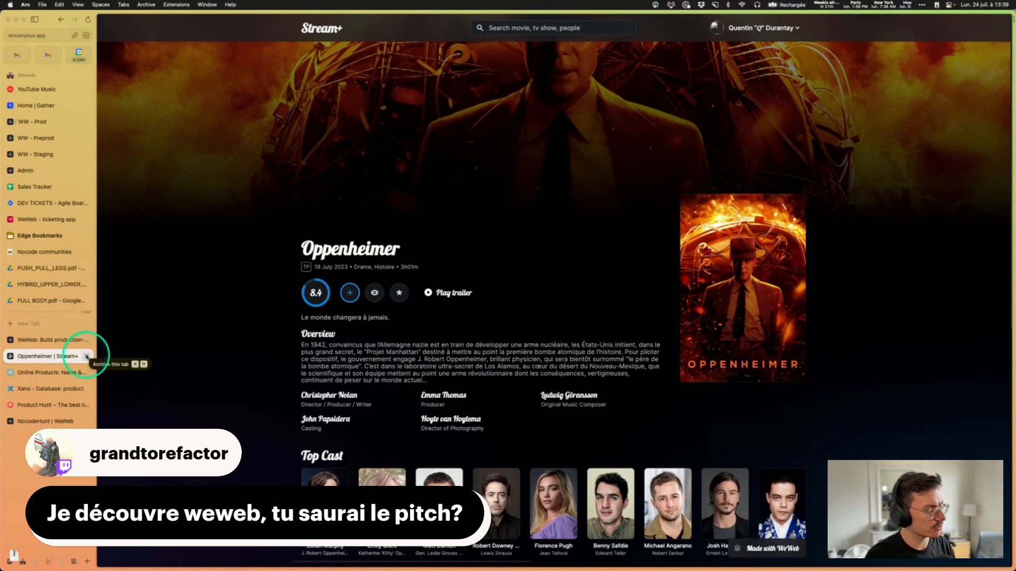
pyautogui.click(87, 356)
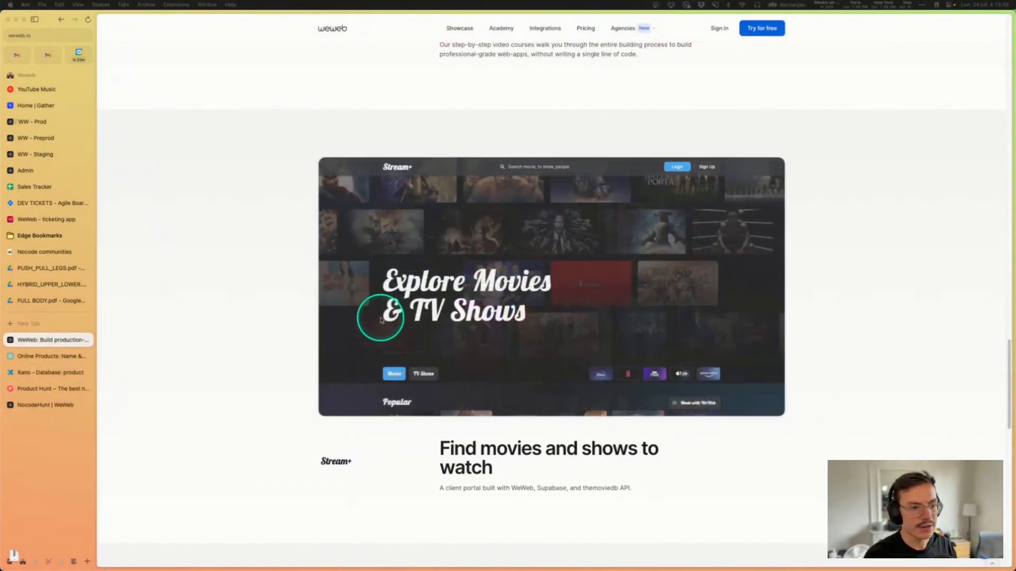
pyautogui.click(86, 339)
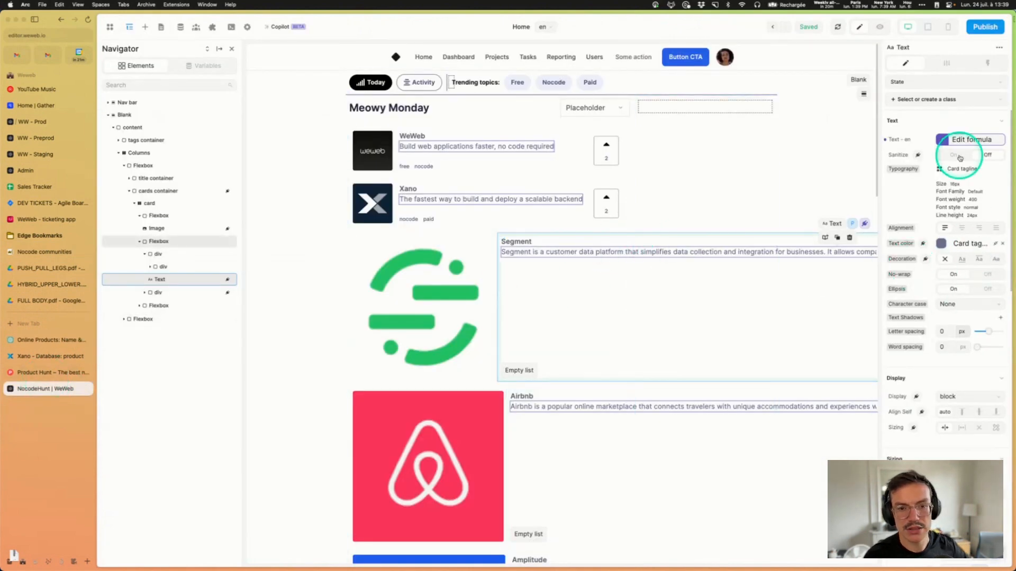
# Step: Try a fixed pixel width on the card's description text, ending at 240 px
pyautogui.scroll(-1, 963, 283)
pyautogui.scroll(-5, 958, 276)
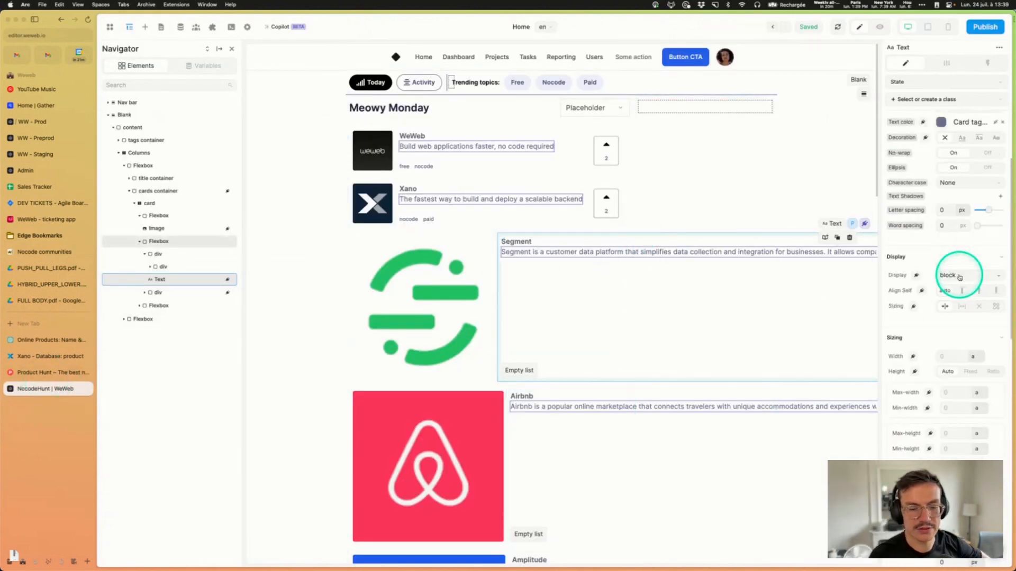
pyautogui.click(974, 341)
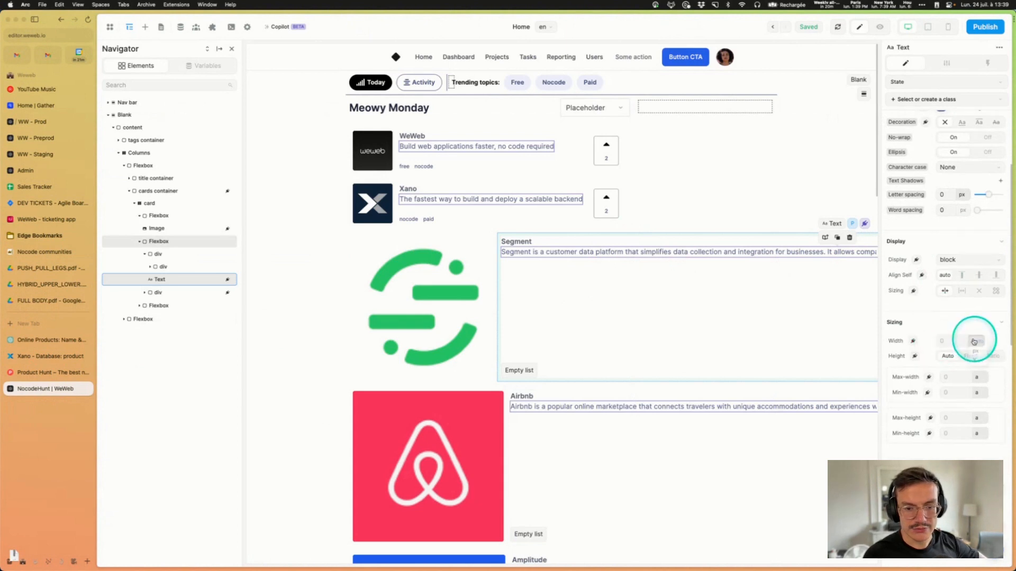
pyautogui.click(975, 354)
pyautogui.click(952, 342)
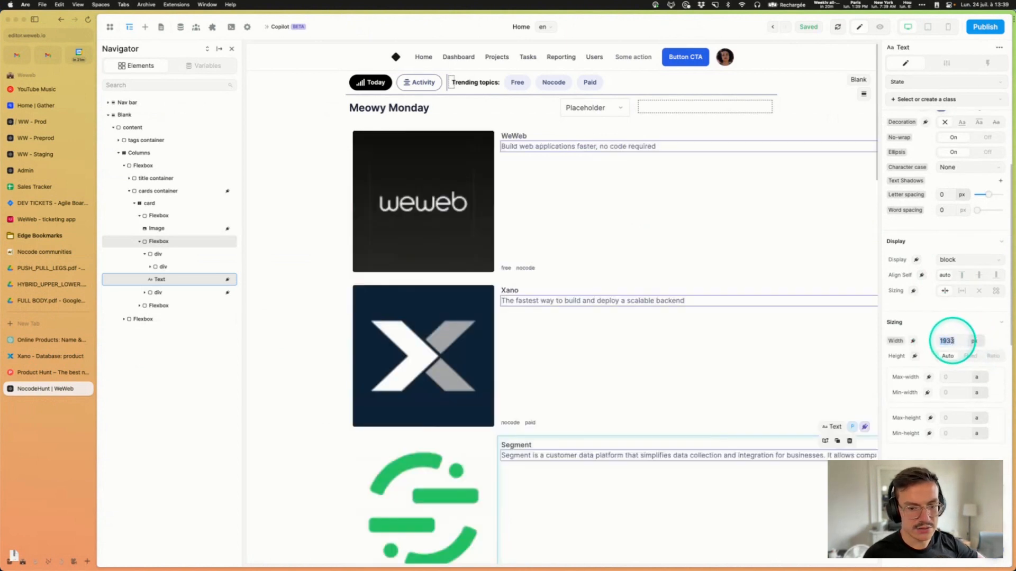
pyautogui.write('1920')
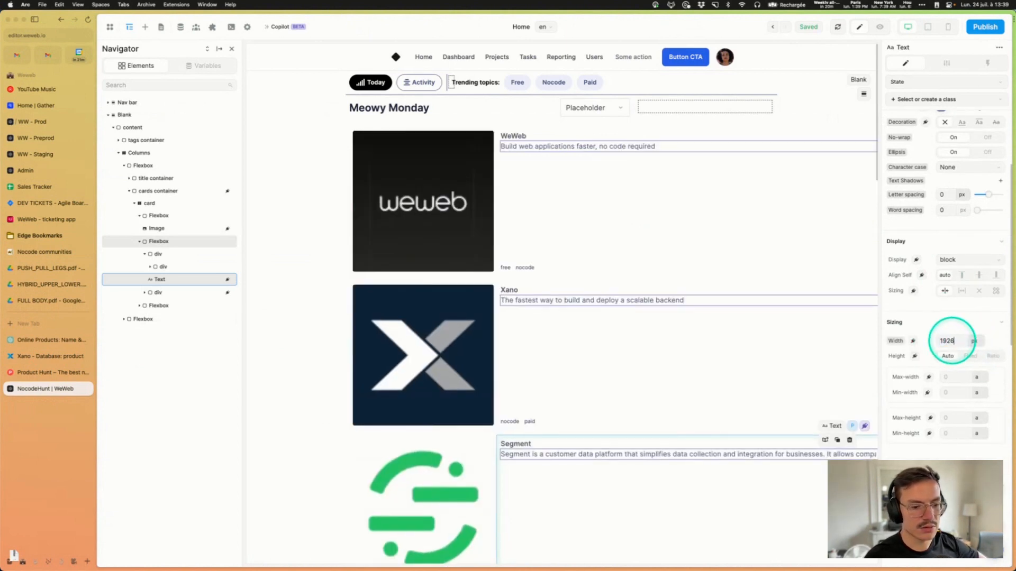
pyautogui.press('BackSpace')
pyautogui.press('BackSpace')
pyautogui.press('BackSpace')
pyautogui.press('BackSpace')
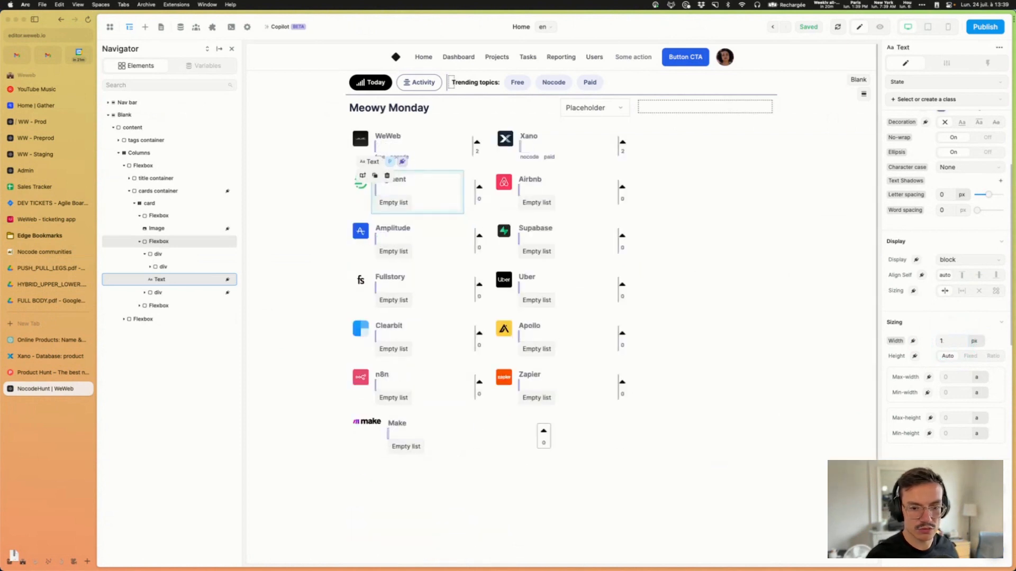
pyautogui.write('0240')
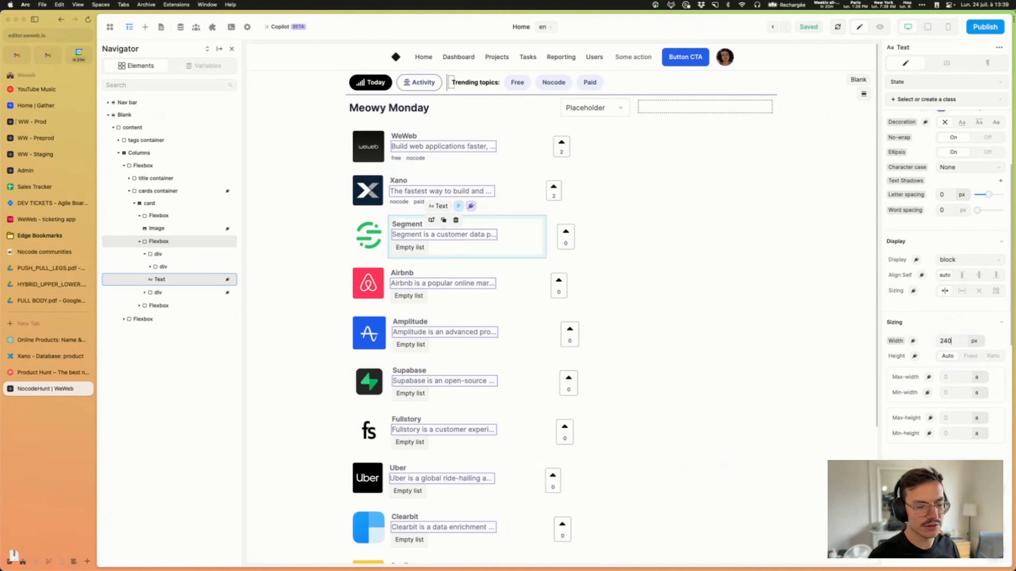
# Step: Try a width of 350 px on the card's description text and reset the width to auto
pyautogui.press('BackSpace')
pyautogui.press('BackSpace')
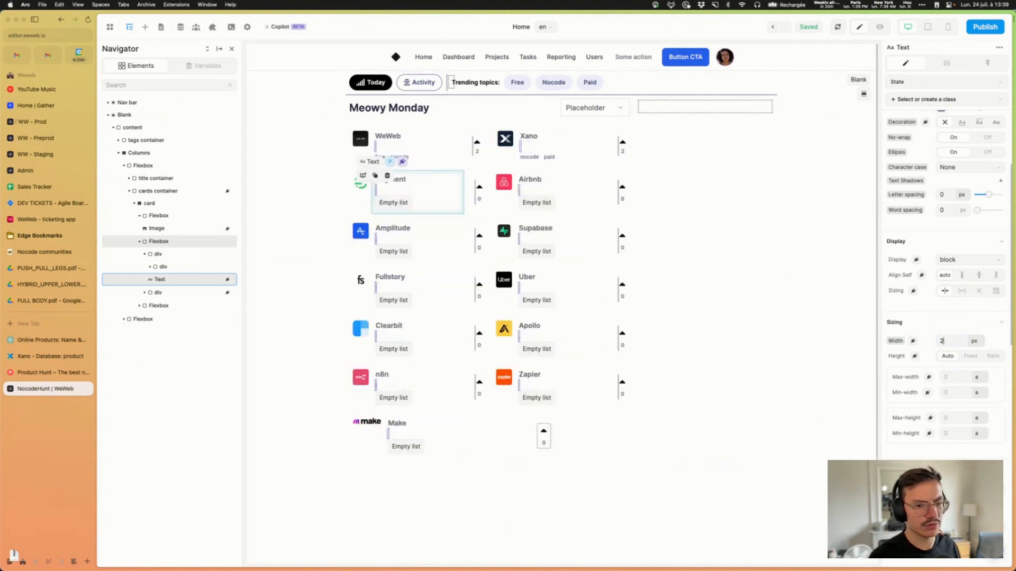
pyautogui.write('350')
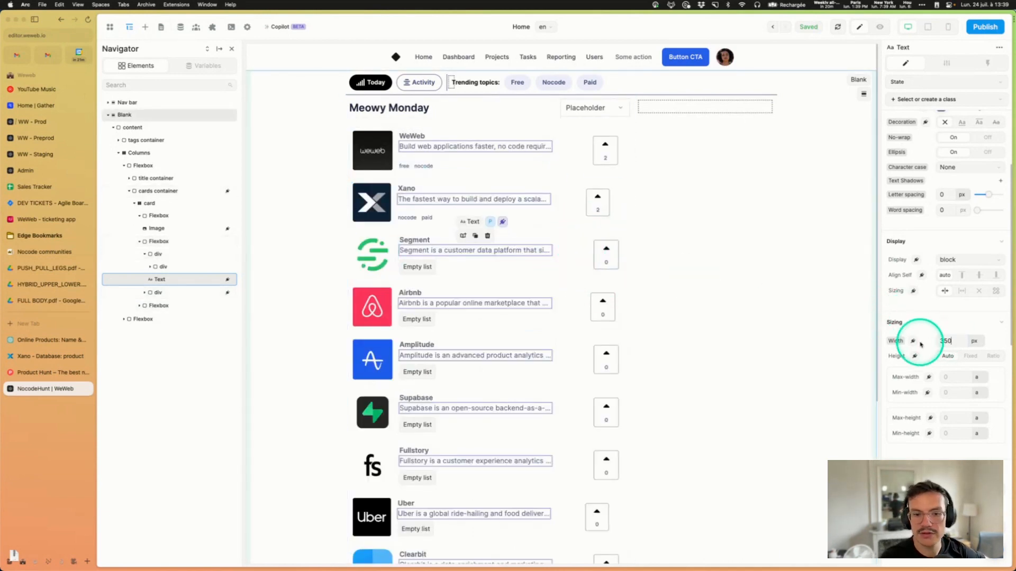
pyautogui.click(975, 341)
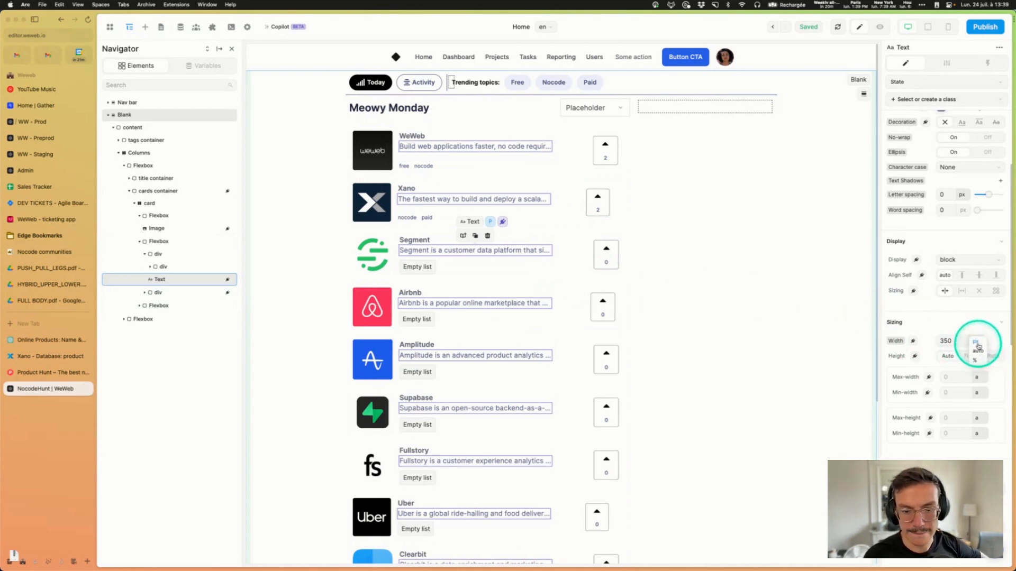
pyautogui.click(977, 351)
# Step: Set the card description text's maximum width to 350 px and check the product cards down to Make
pyautogui.click(977, 377)
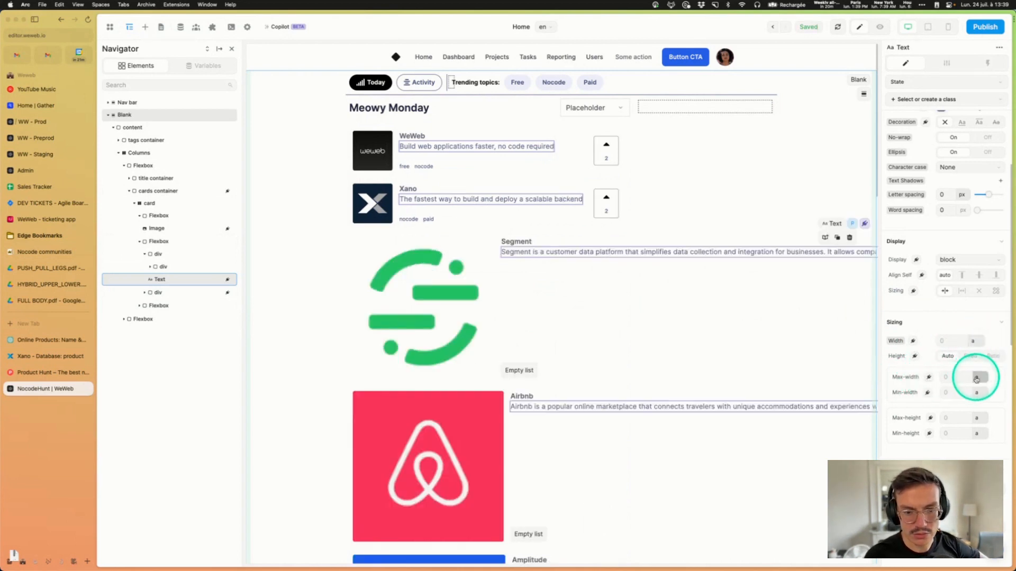
pyautogui.click(978, 387)
pyautogui.click(947, 377)
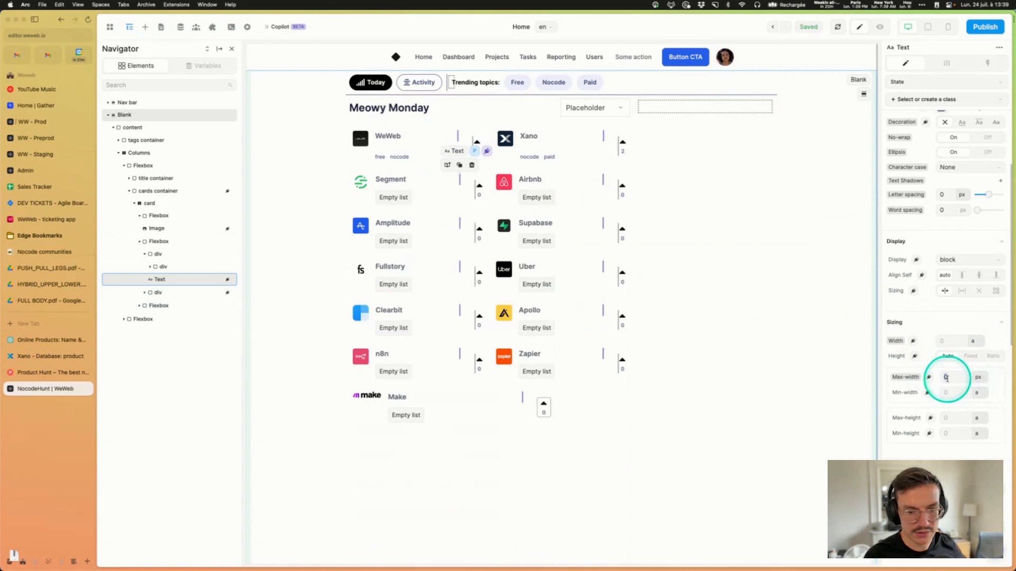
pyautogui.write('350')
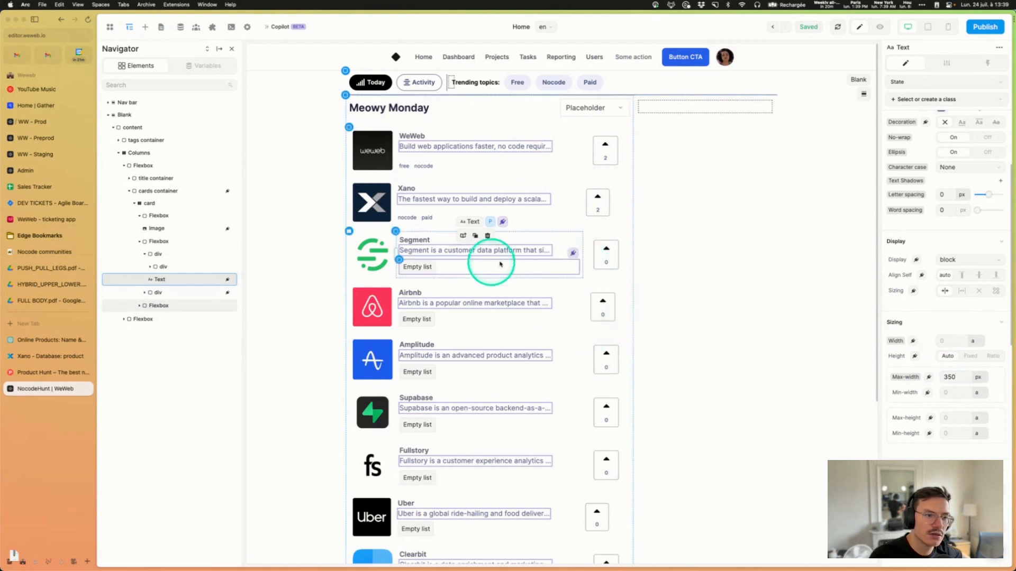
pyautogui.scroll(-5, 533, 383)
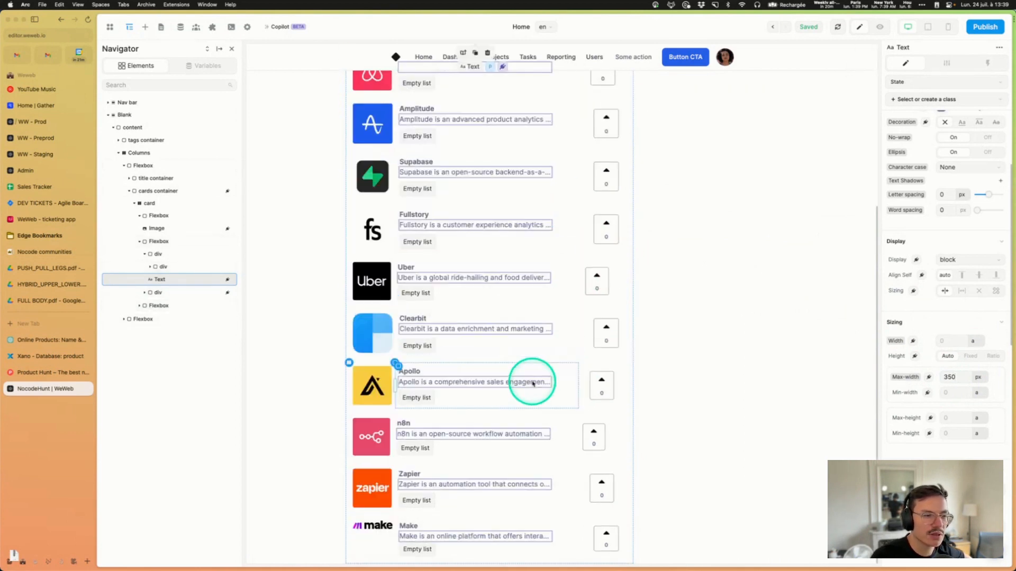
# Step: Set the width of the product card container to 100 %
pyautogui.scroll(5, 532, 383)
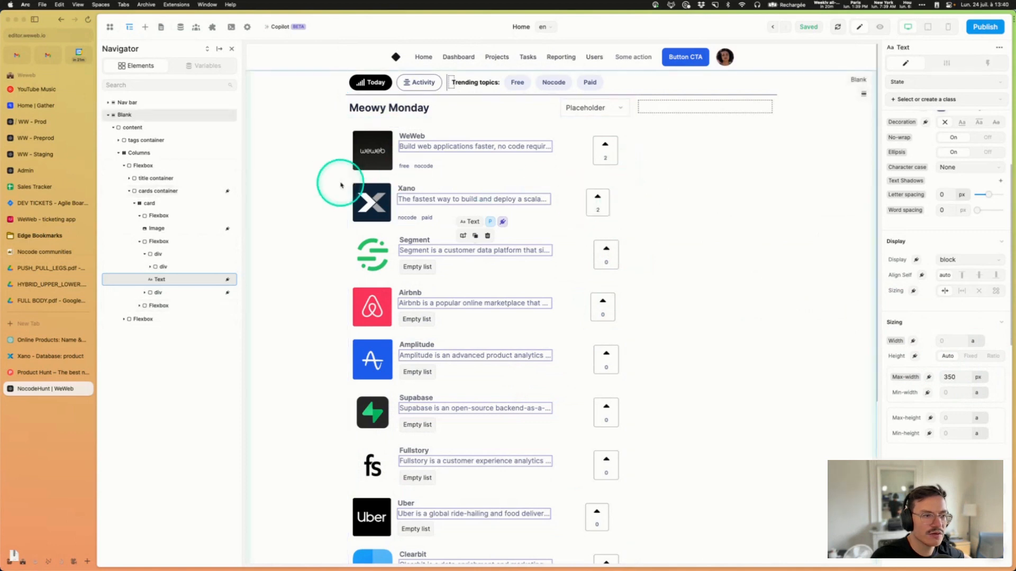
pyautogui.click(152, 204)
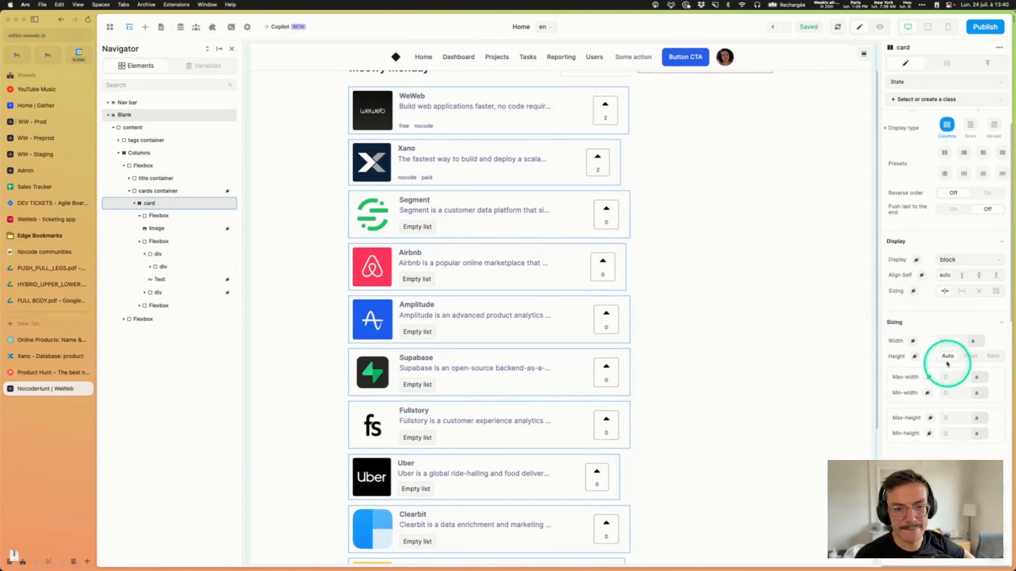
pyautogui.click(979, 342)
pyautogui.click(980, 364)
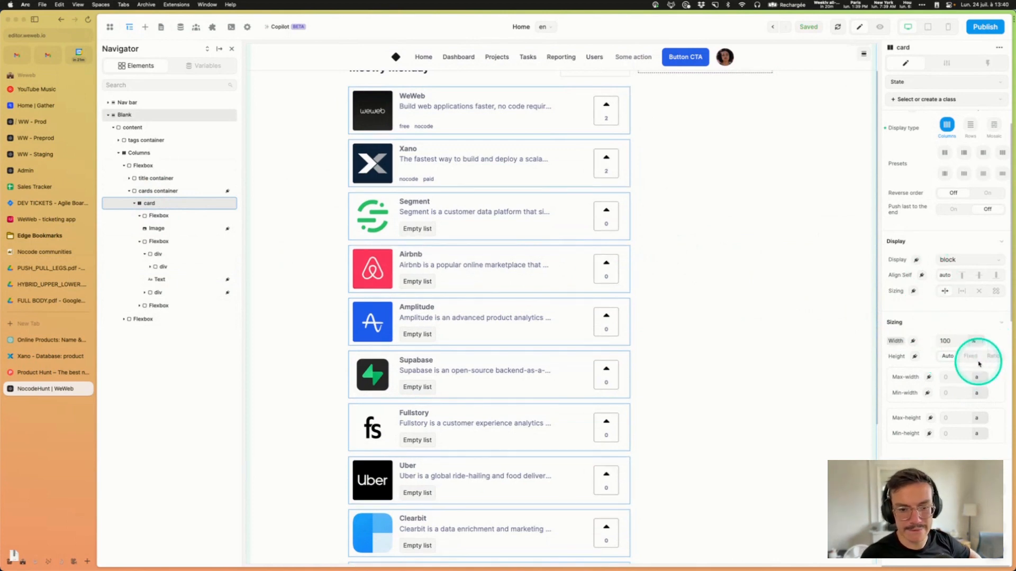
pyautogui.scroll(2, 497, 291)
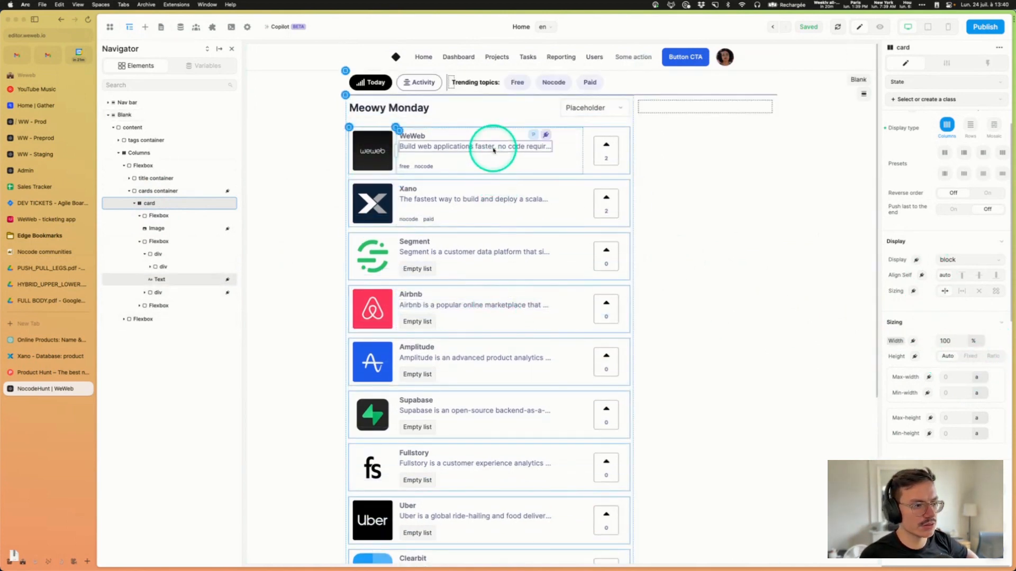
# Step: Select the card's description text and check how the descriptions are truncated down the product list
pyautogui.click(493, 147)
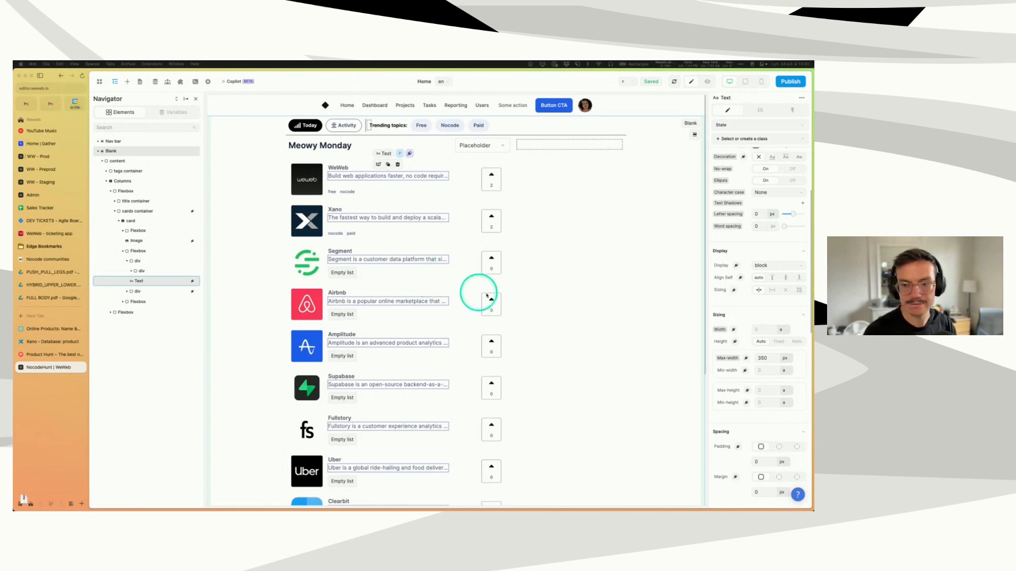
pyautogui.scroll(-5, 450, 264)
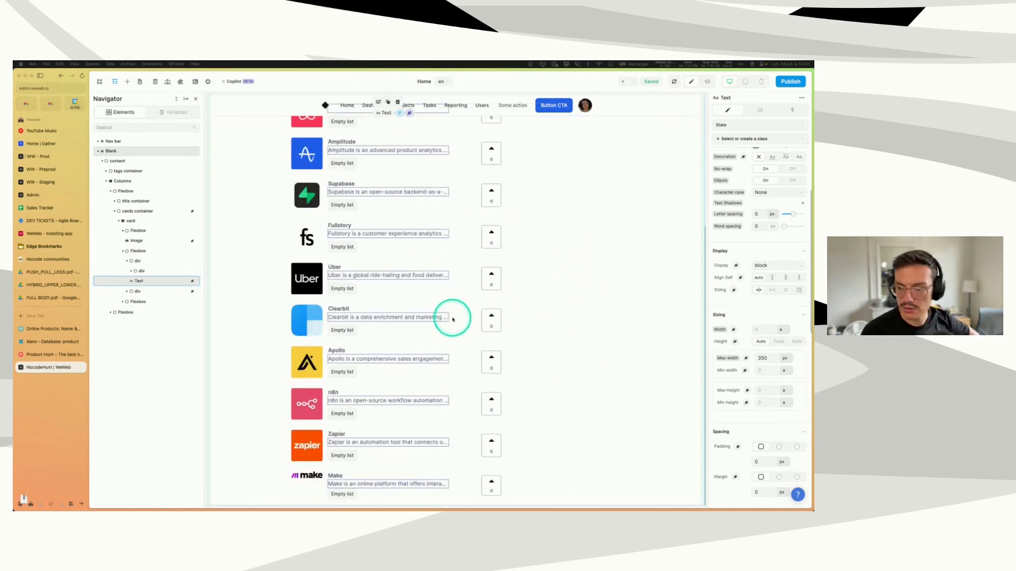
pyautogui.scroll(5, 452, 318)
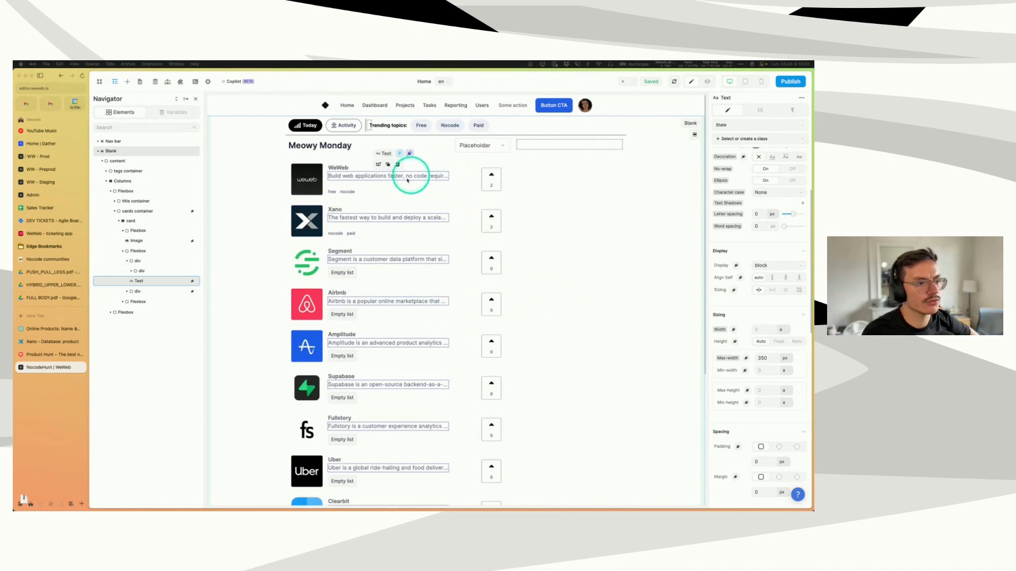
pyautogui.scroll(-3, 402, 250)
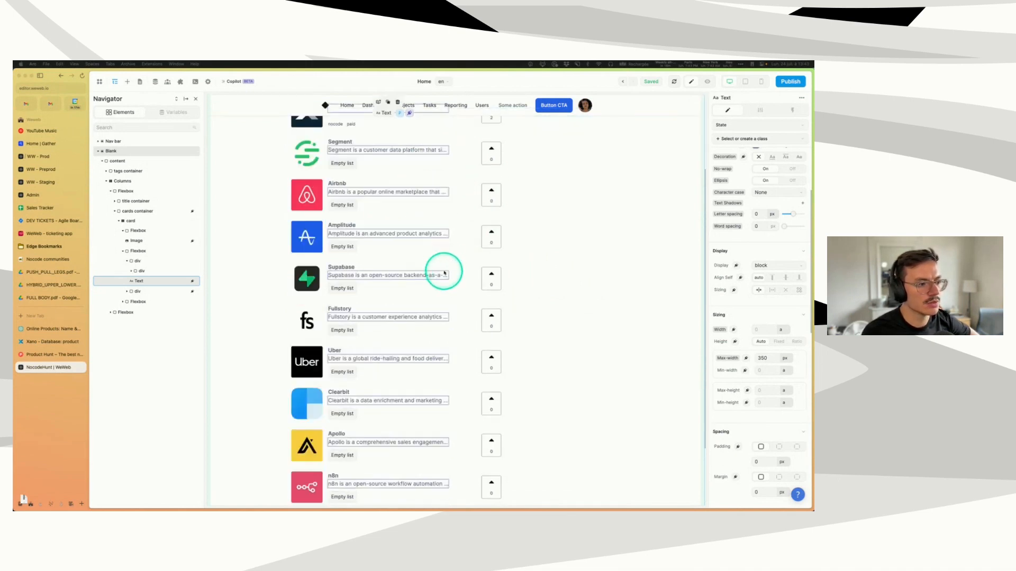
pyautogui.scroll(3, 434, 238)
pyautogui.scroll(2, 758, 175)
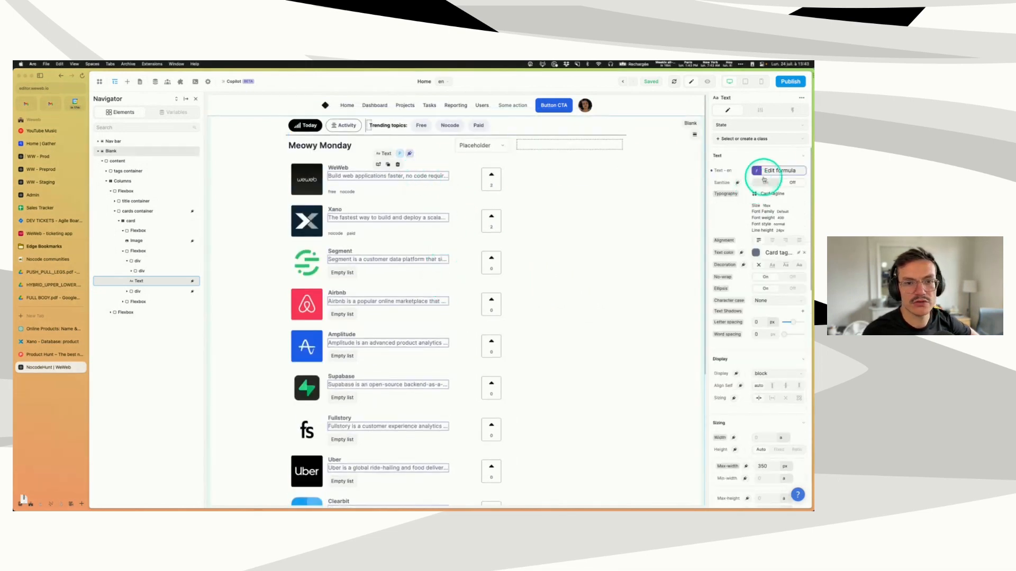
# Step: Open the description text's formula and begin the AI formula prompt "Je veux la description du produit, jusqu'au 60e"
pyautogui.click(777, 171)
pyautogui.click(682, 137)
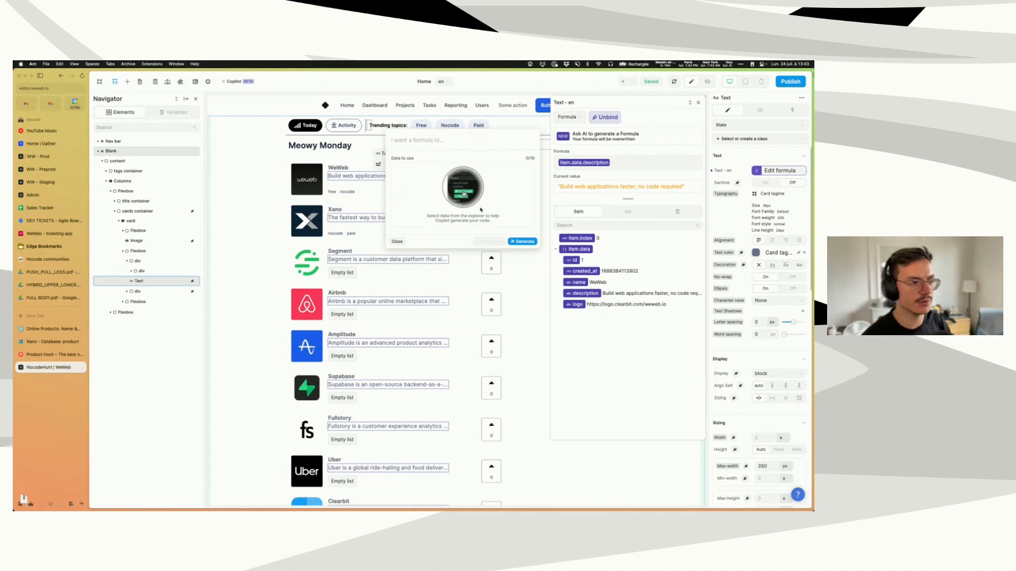
pyautogui.write("Je veux la description du produit, jusqu'au 60e c")
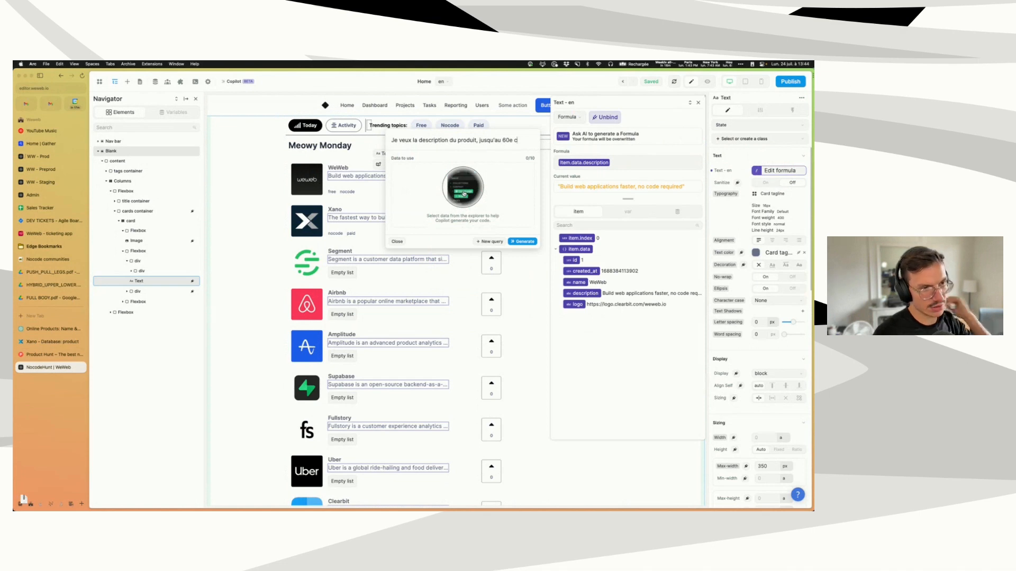
pyautogui.click(48, 316)
pyautogui.write('carac')
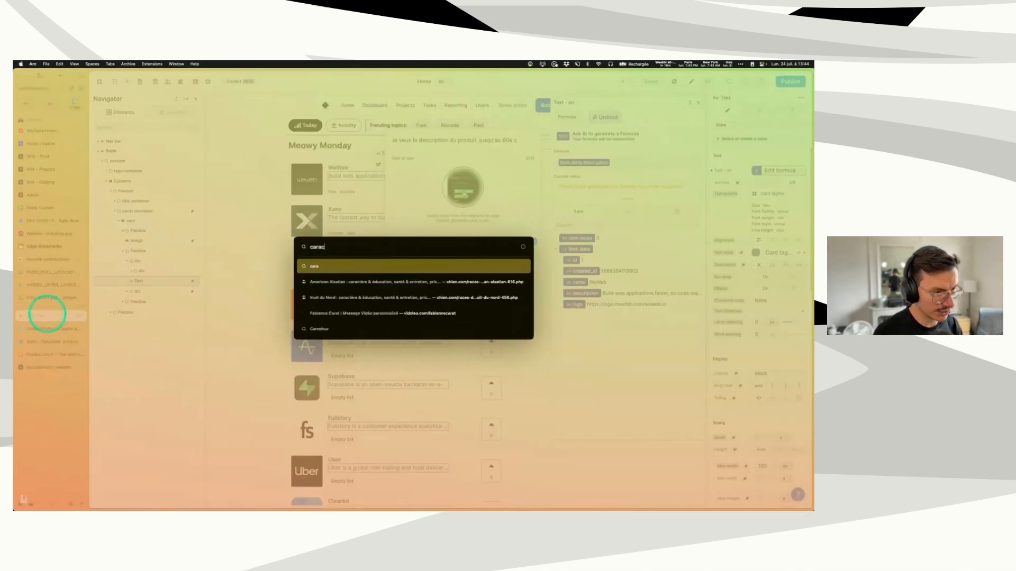
pyautogui.write('tè§e')
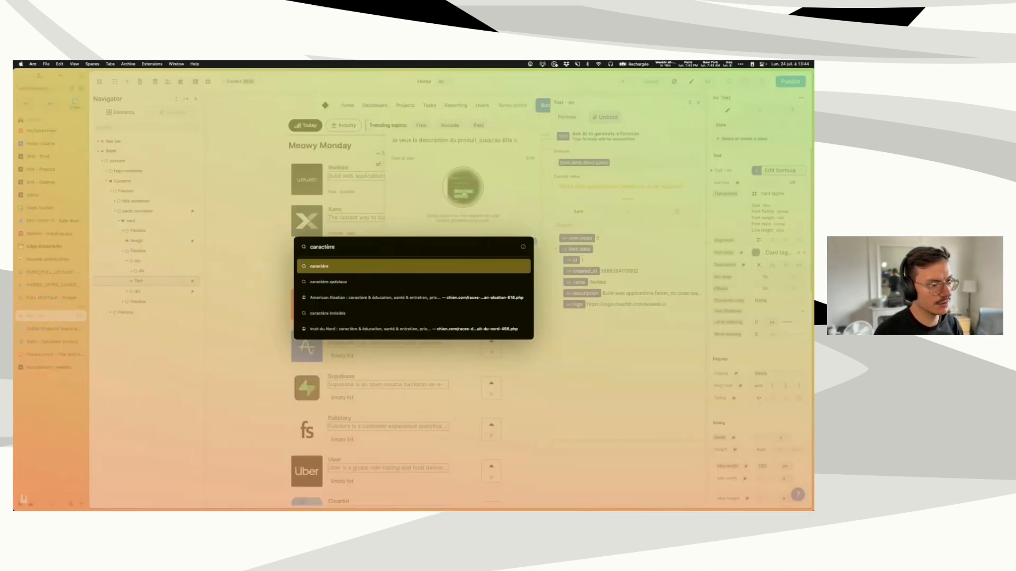
pyautogui.press('Escape')
# Step: Complete the prompt with "caractère, puis rajouter "..."", supply item.data as its data and generate the formula
pyautogui.write('a')
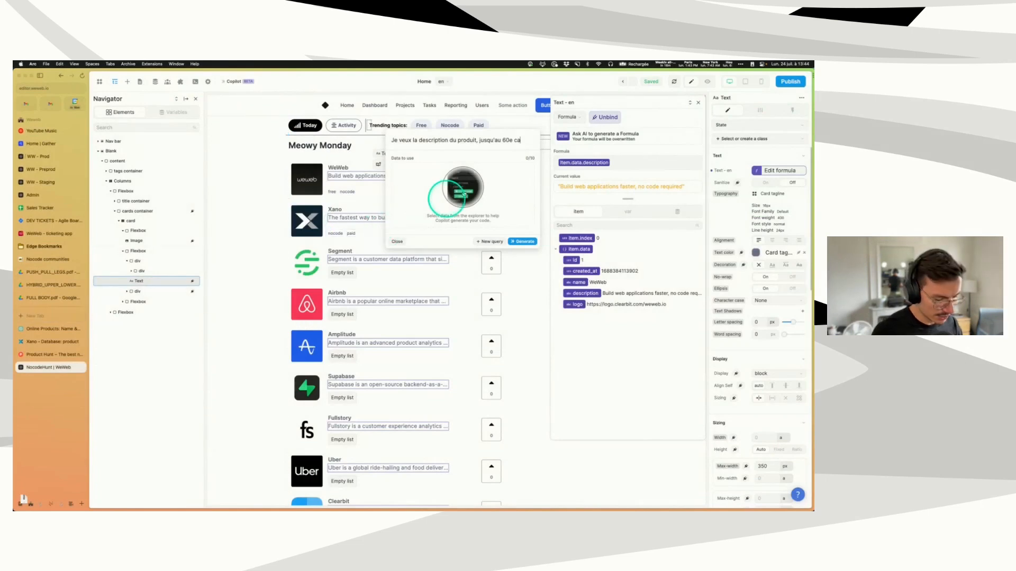
pyautogui.write('ractère, puis rajouter "...')
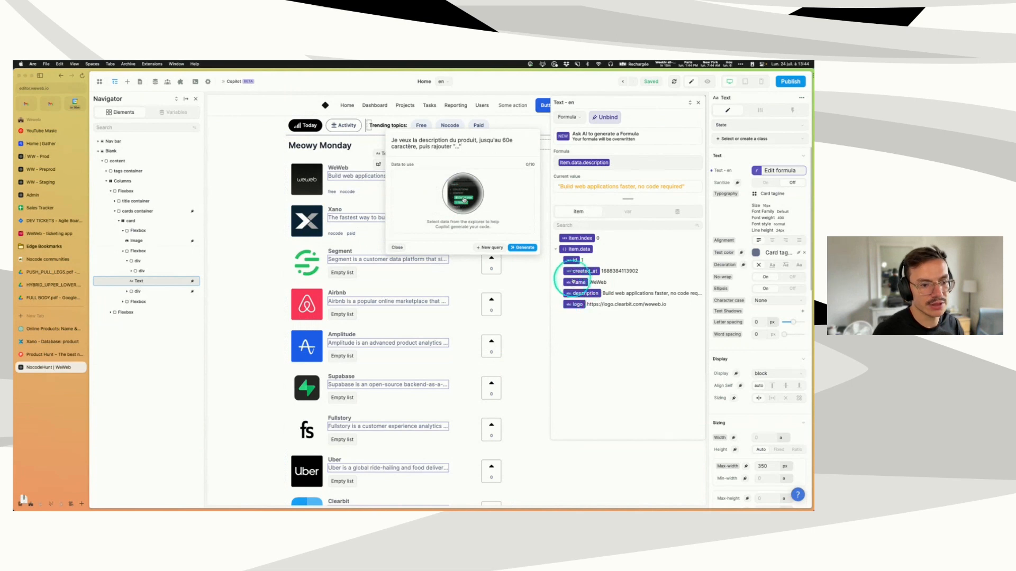
pyautogui.moveTo(579, 248); pyautogui.dragTo(485, 236)
pyautogui.click(522, 196)
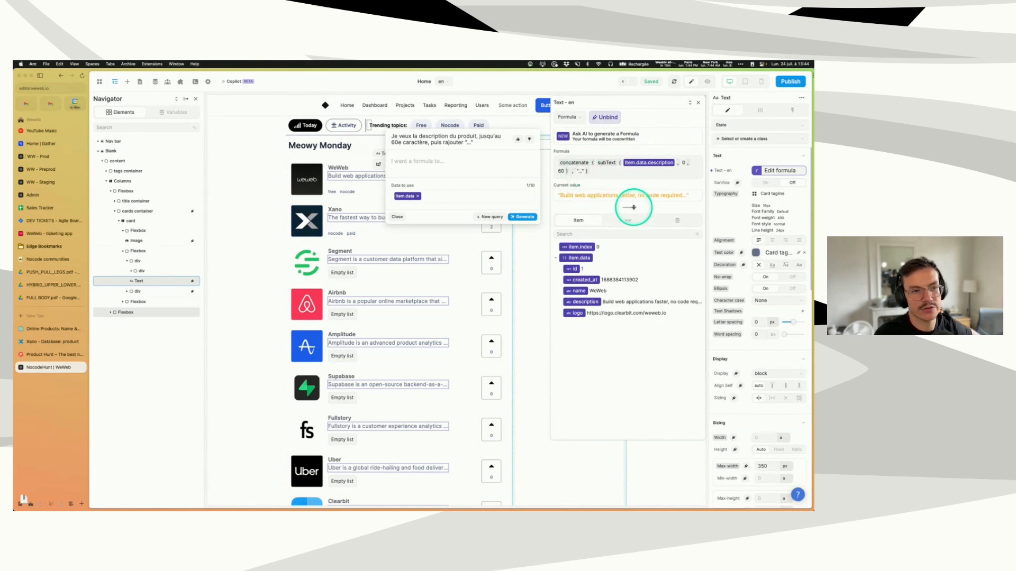
pyautogui.click(400, 218)
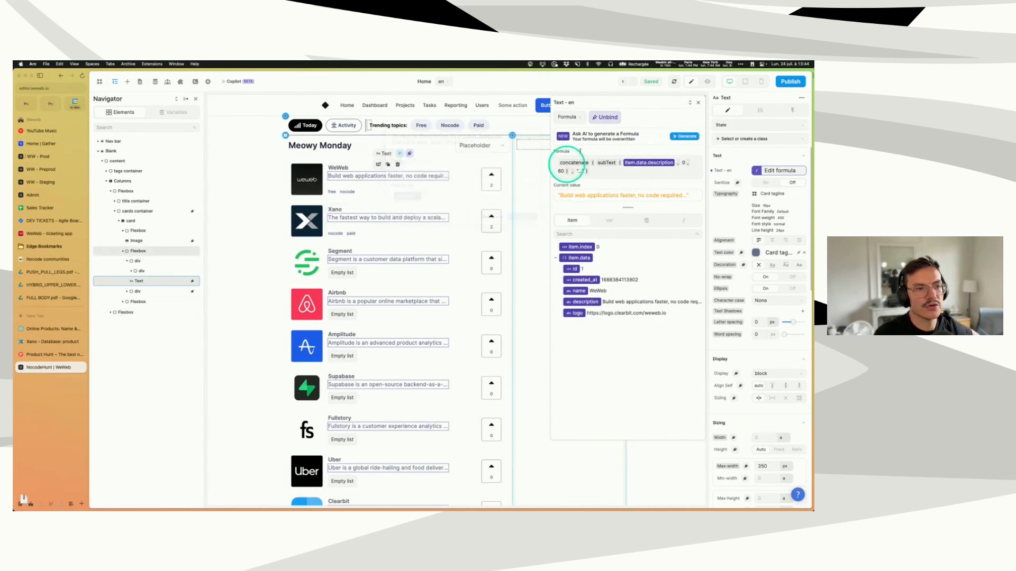
# Step: Unbind the description text, bind it directly to the item's description field and check the product cards
pyautogui.click(606, 116)
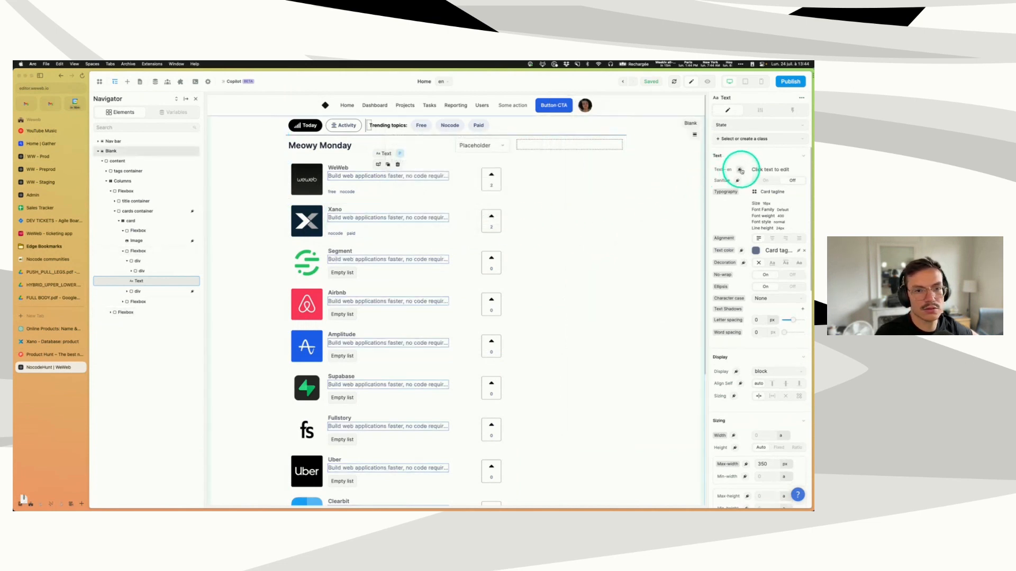
pyautogui.click(741, 171)
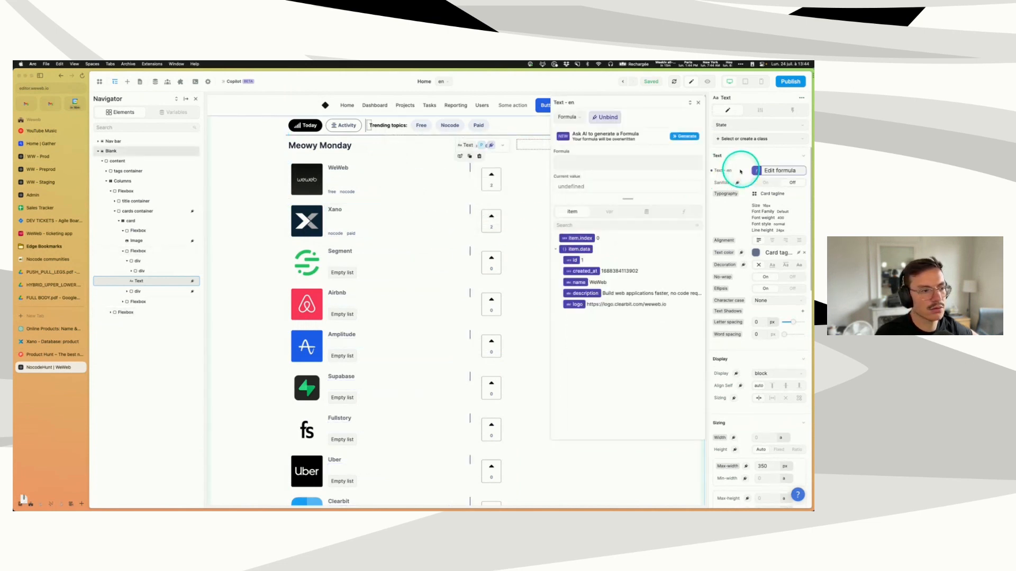
pyautogui.click(585, 295)
pyautogui.click(698, 103)
pyautogui.scroll(-1, 567, 289)
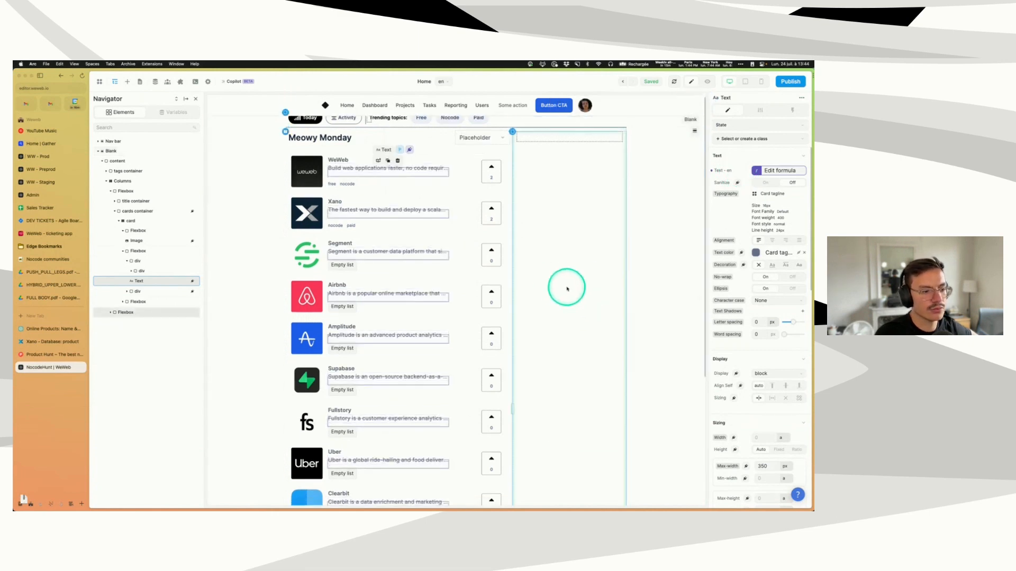
pyautogui.scroll(-5, 567, 288)
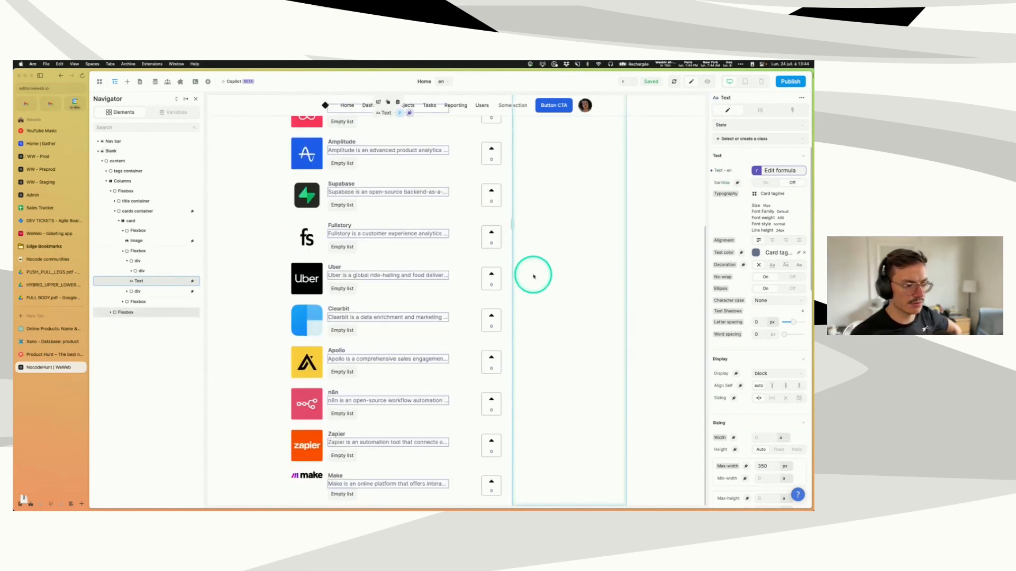
pyautogui.scroll(5, 447, 304)
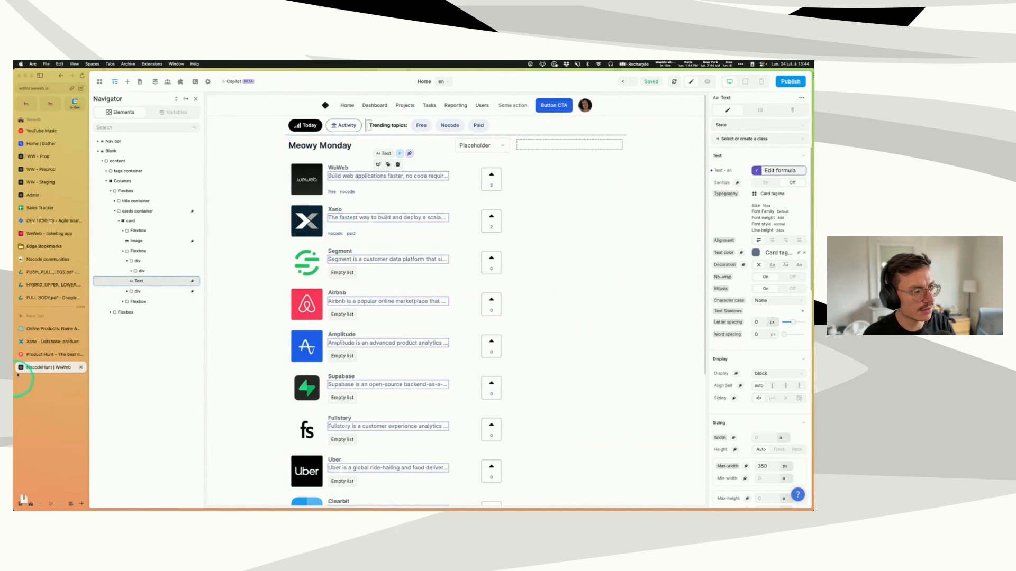
# Step: Switch to the Xano database and review the records of the tag table
pyautogui.click(50, 341)
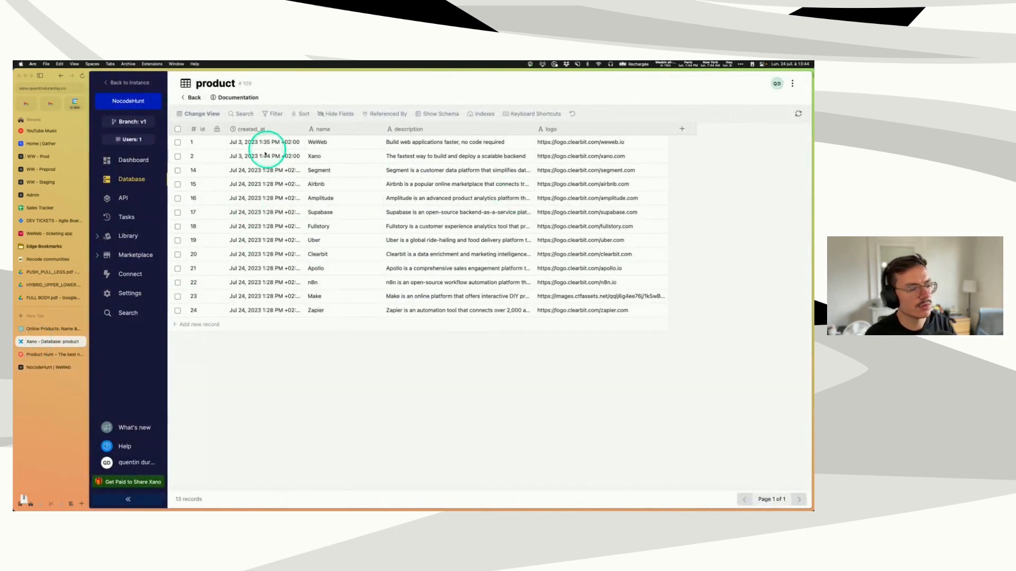
pyautogui.click(191, 97)
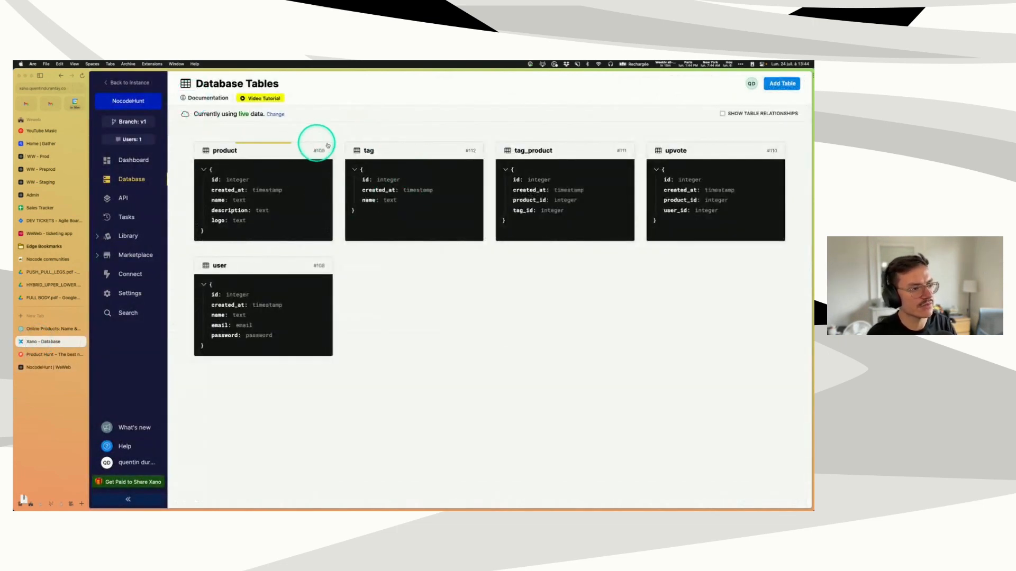
pyautogui.click(401, 146)
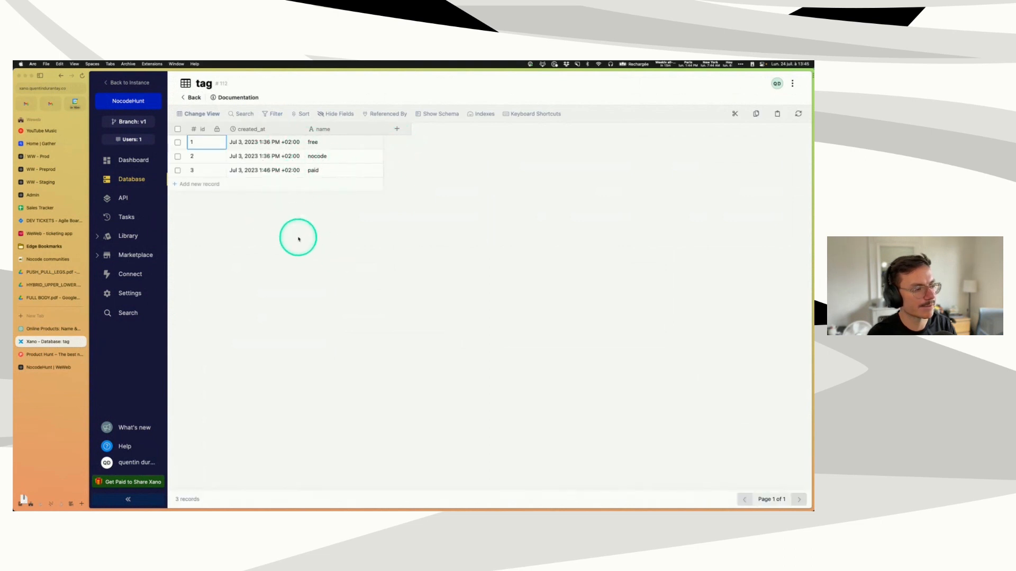
pyautogui.click(195, 98)
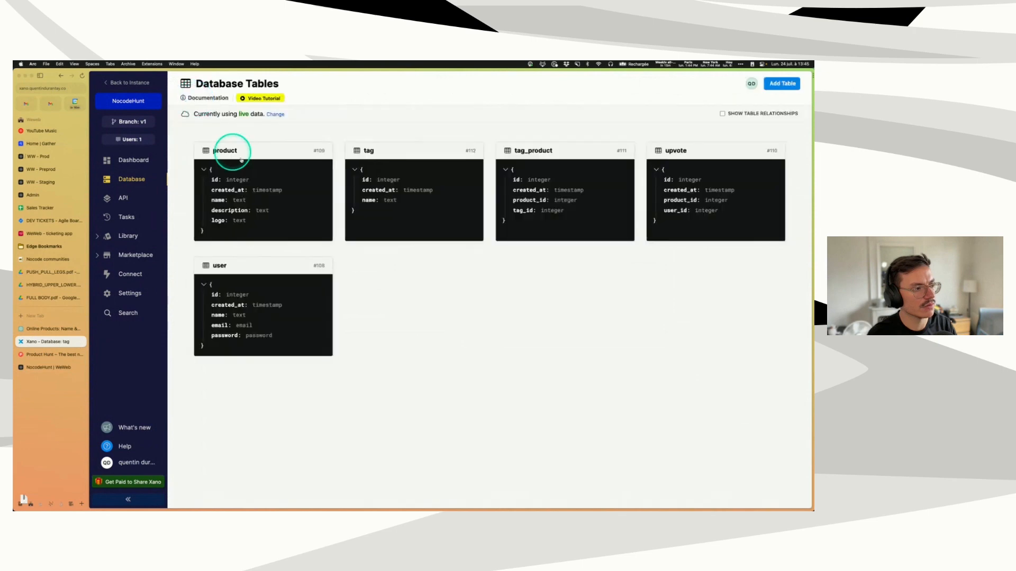
# Step: Open the tag_product table and add ten empty records, ids 5 to 14
pyautogui.click(565, 146)
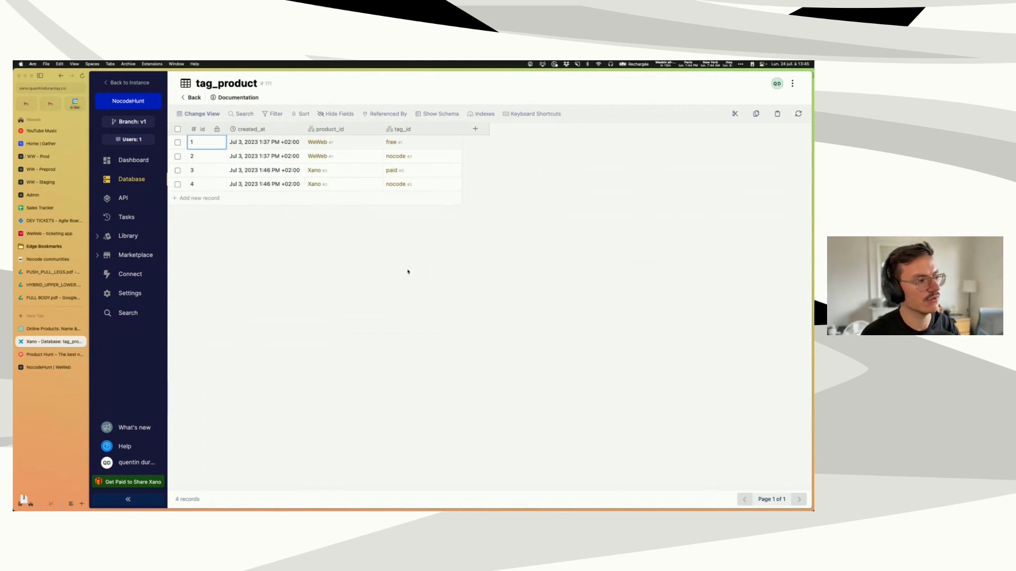
pyautogui.click(215, 199)
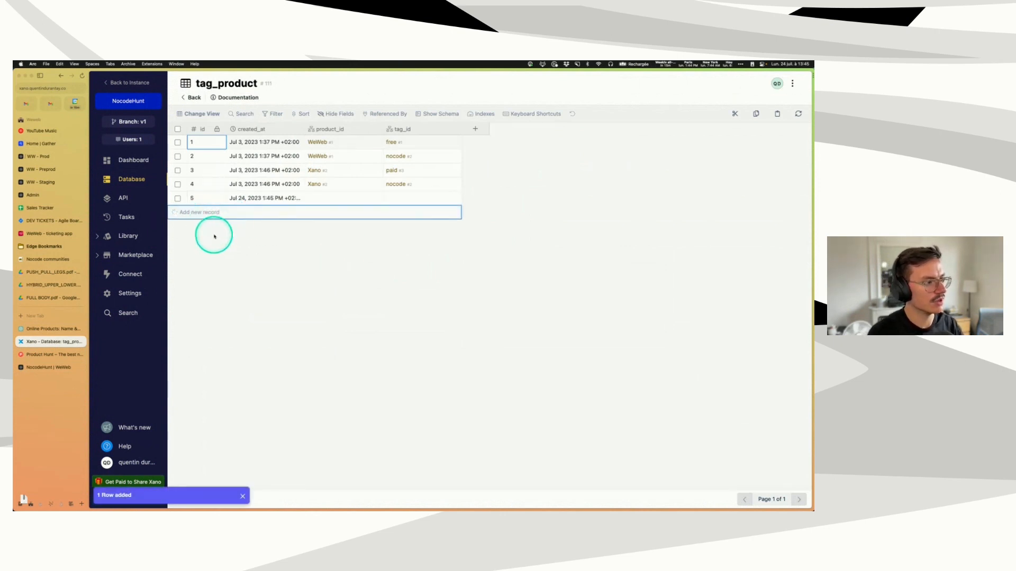
pyautogui.click(209, 216)
pyautogui.click(206, 229)
pyautogui.click(206, 240)
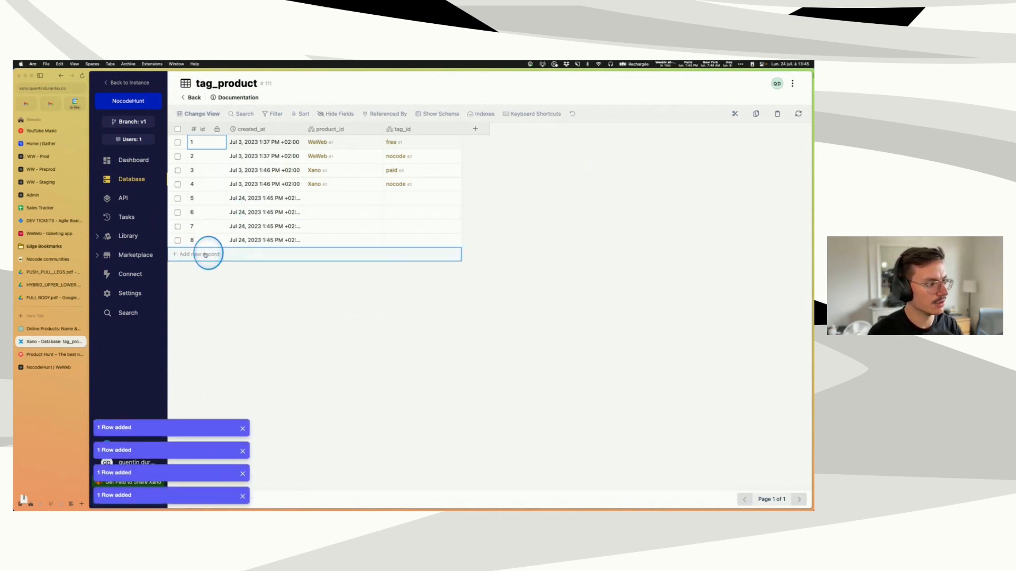
pyautogui.click(206, 255)
pyautogui.click(200, 268)
pyautogui.click(197, 285)
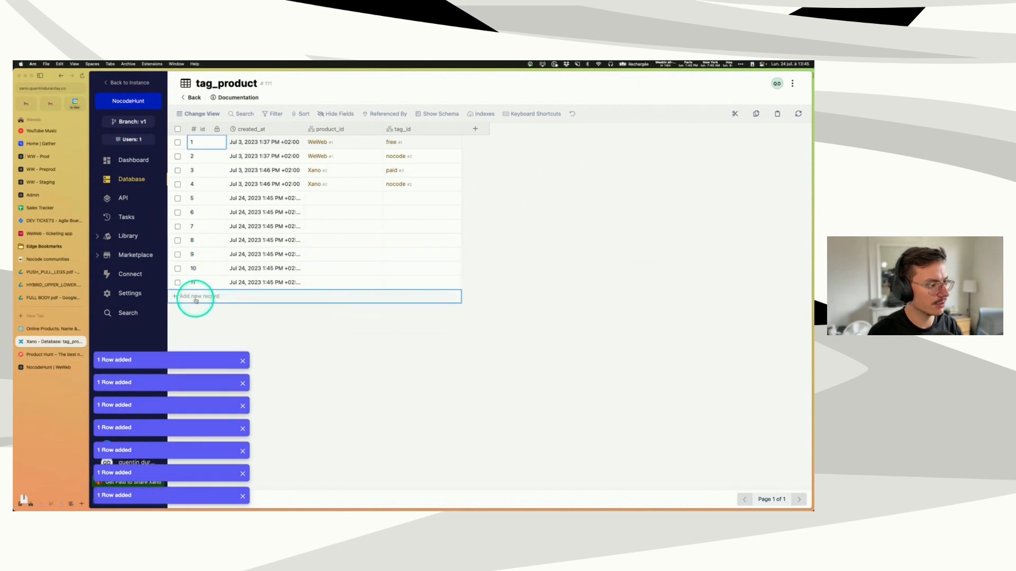
pyautogui.click(196, 298)
pyautogui.click(268, 326)
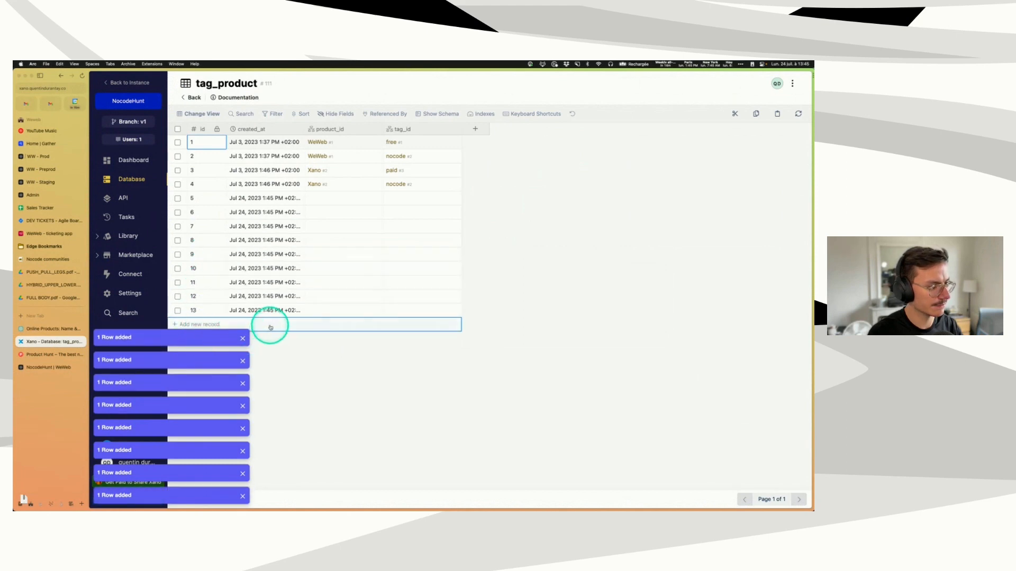
# Step: Set the product_id of tag_product records 5 and 6 to Zapier
pyautogui.click(331, 200)
pyautogui.click(330, 200)
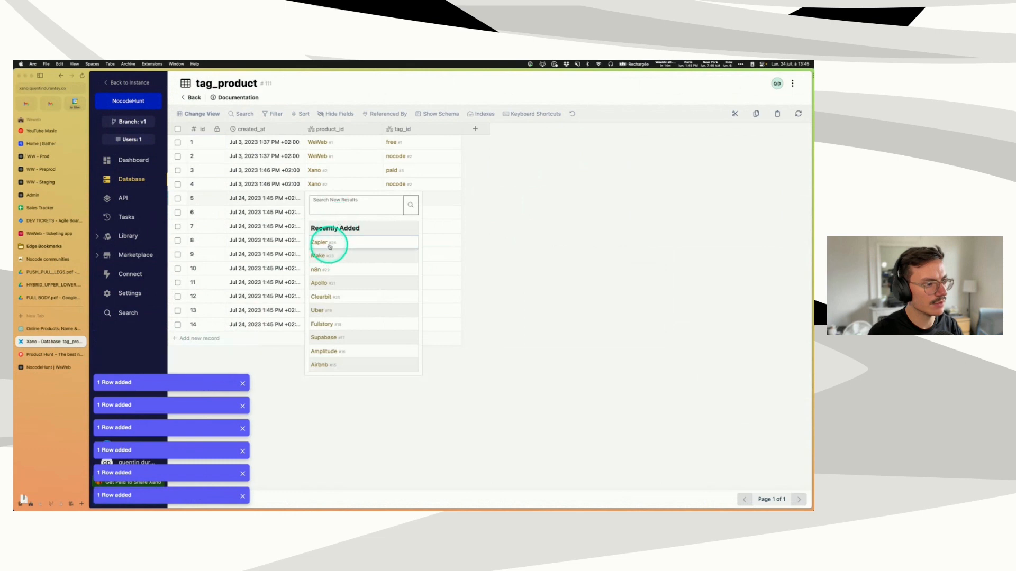
pyautogui.click(329, 245)
pyautogui.doubleClick(324, 215)
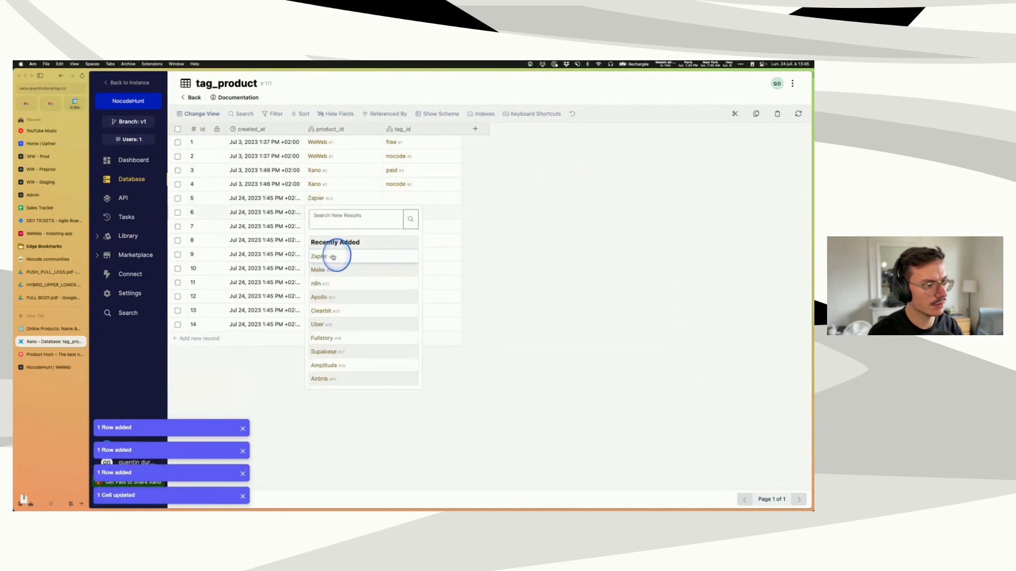
pyautogui.click(333, 256)
# Step: Set the product_id of tag_product records 7 and 8 to Make
pyautogui.click(334, 228)
pyautogui.click(333, 228)
pyautogui.click(329, 284)
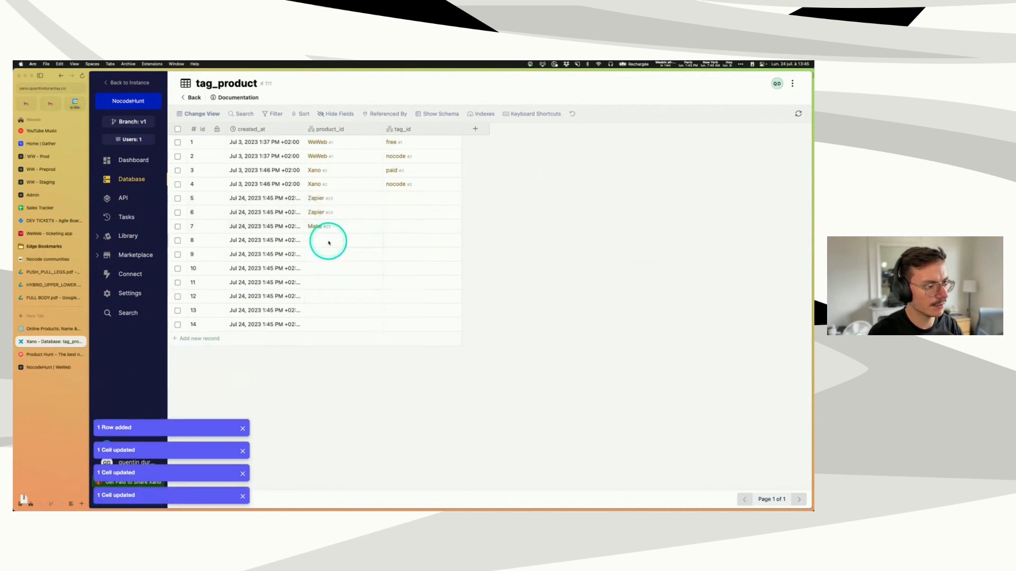
pyautogui.click(329, 241)
pyautogui.click(329, 303)
# Step: Set the product_id of tag_product records 9 and 10 to n8n
pyautogui.click(335, 255)
pyautogui.click(335, 255)
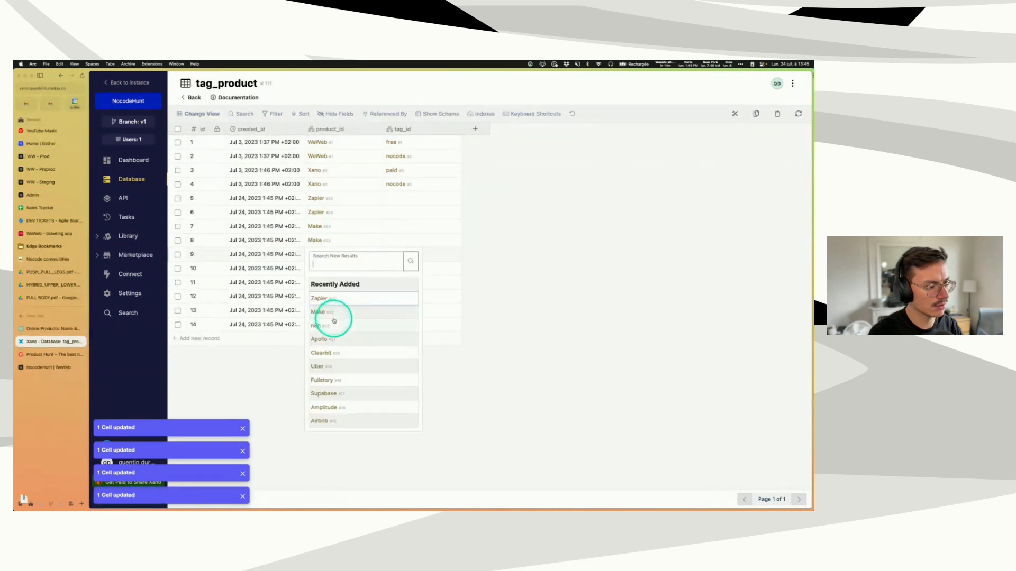
pyautogui.click(329, 325)
pyautogui.click(334, 274)
pyautogui.click(336, 272)
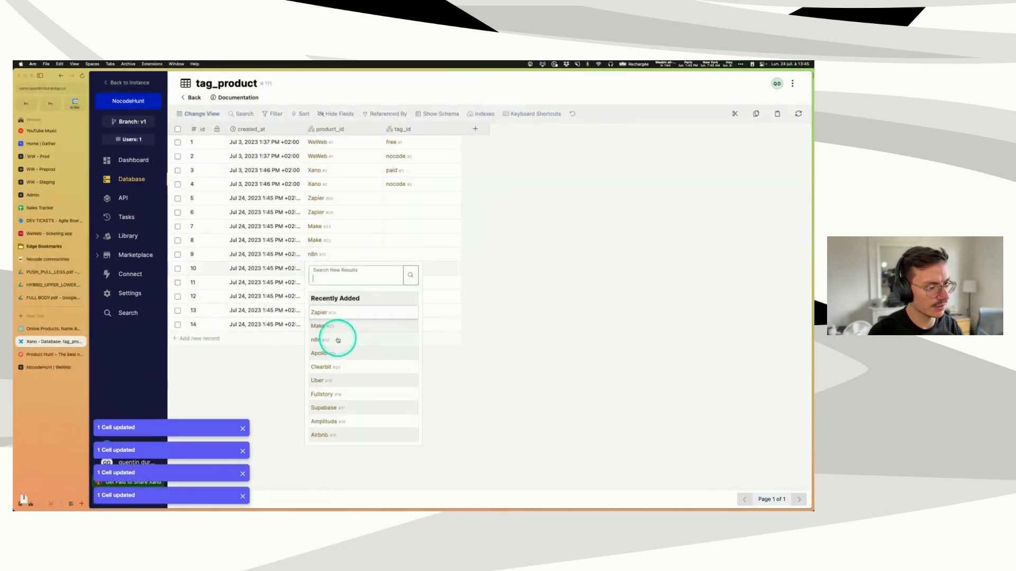
pyautogui.click(335, 338)
# Step: Set the product_id of tag_product records 11 and 12 to Apollo
pyautogui.click(337, 284)
pyautogui.click(337, 287)
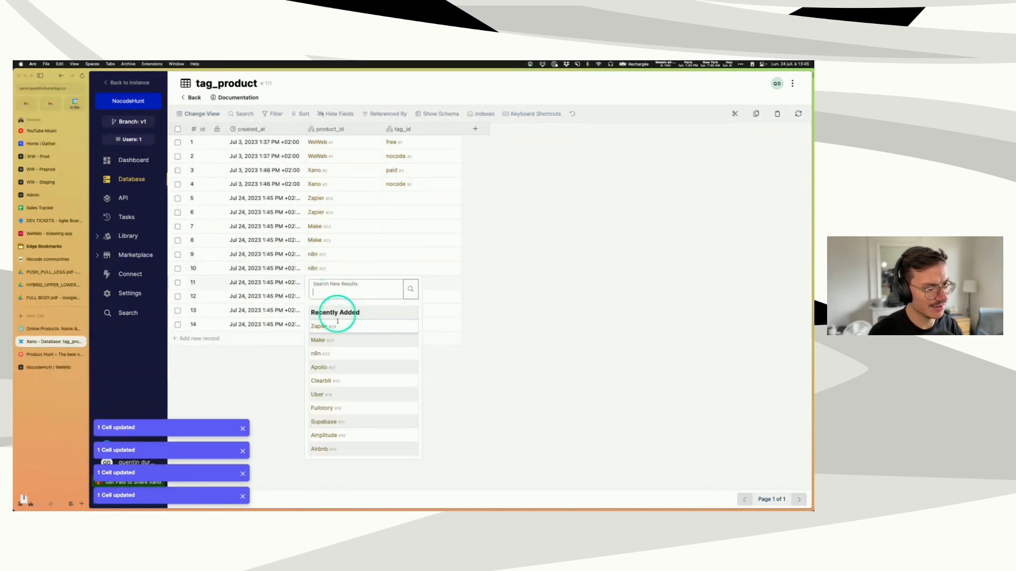
pyautogui.click(343, 370)
pyautogui.click(337, 301)
pyautogui.click(336, 298)
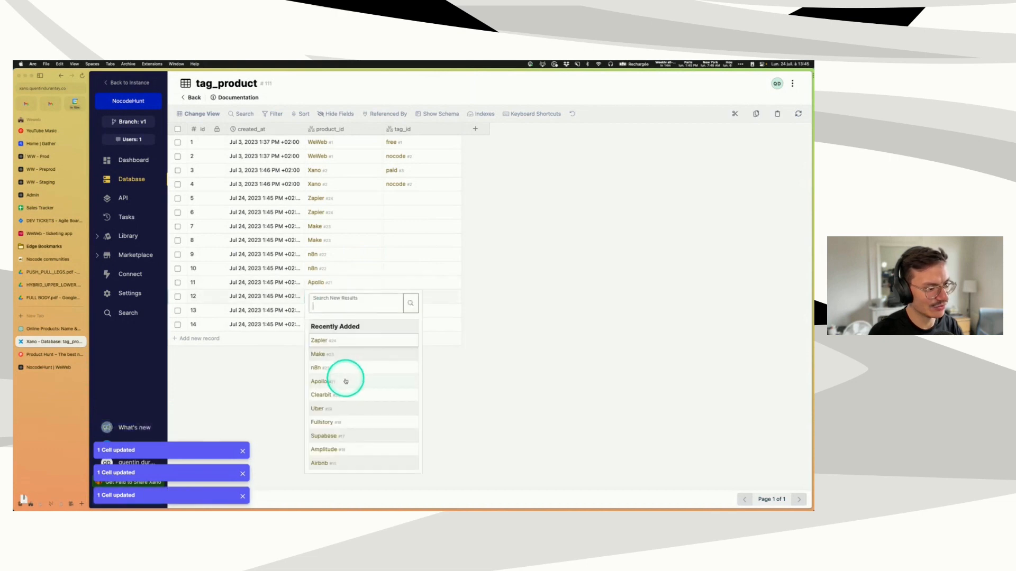
pyautogui.click(343, 386)
# Step: Set the product_id of tag_product records 13 and 14 to Clearbit
pyautogui.click(331, 313)
pyautogui.click(333, 313)
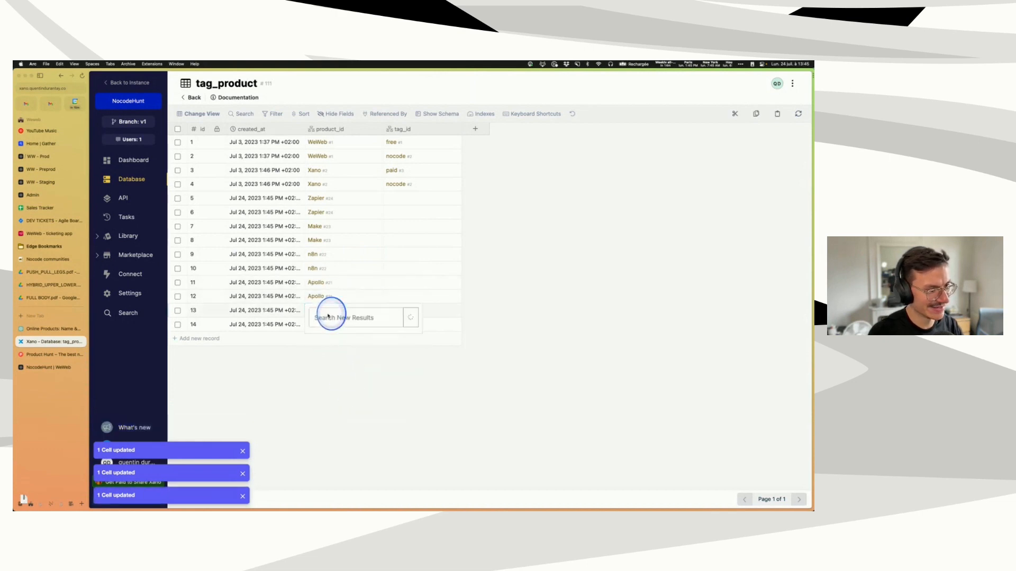
pyautogui.click(337, 406)
pyautogui.click(330, 324)
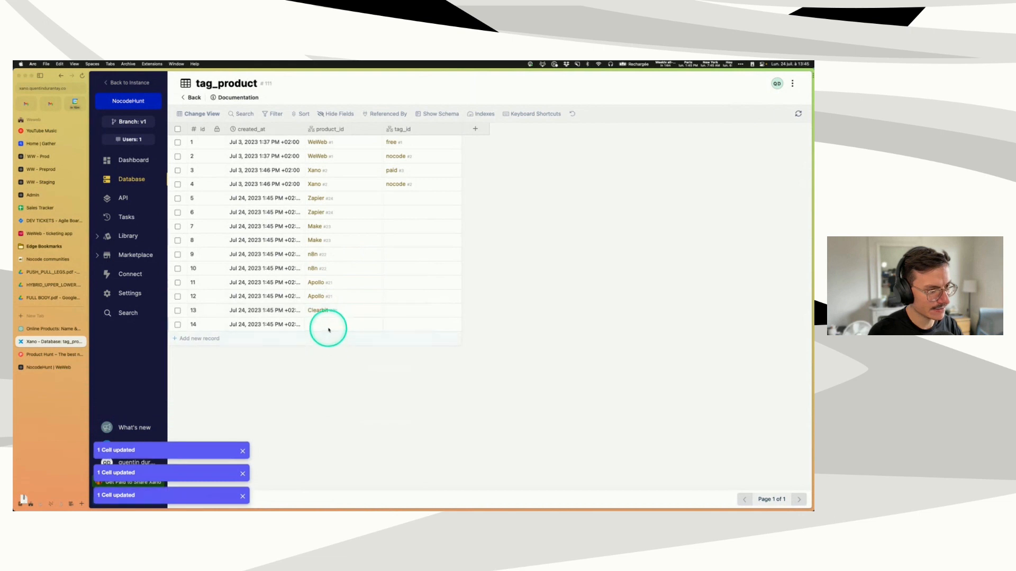
pyautogui.click(329, 325)
pyautogui.click(333, 415)
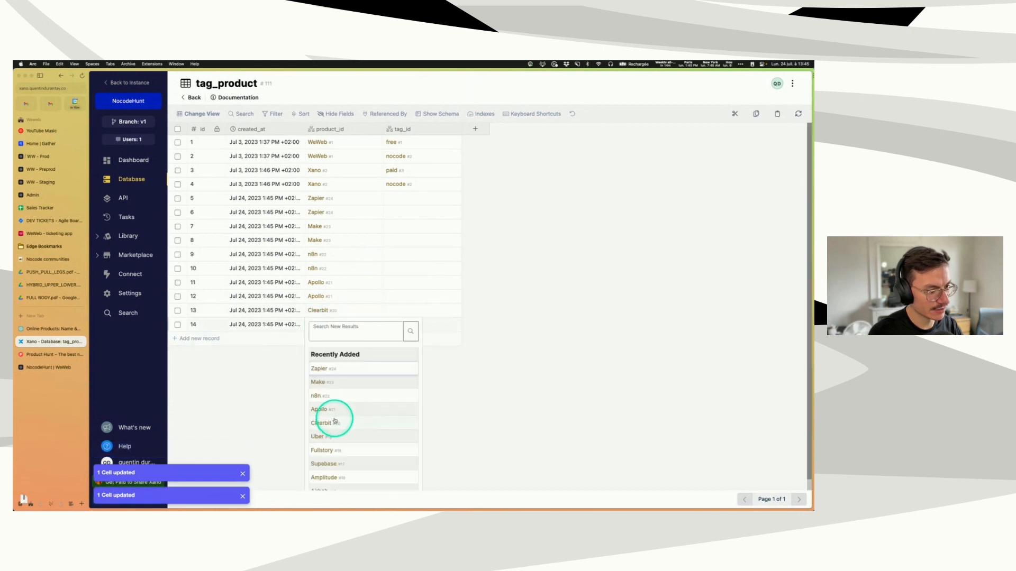
# Step: Add four empty records, ids 15 to 18, to the tag_product table
pyautogui.click(194, 341)
pyautogui.click(193, 351)
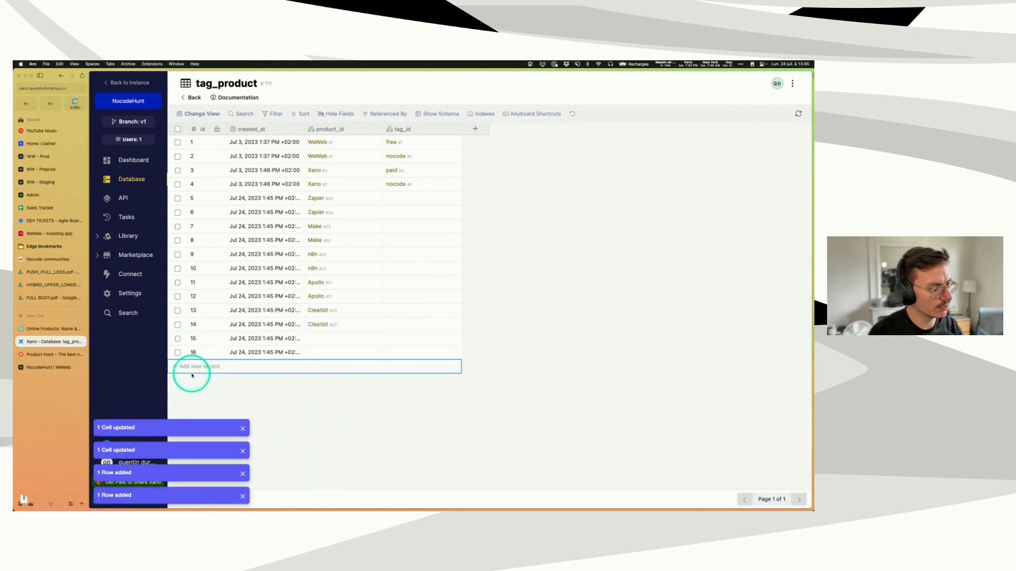
pyautogui.click(191, 381)
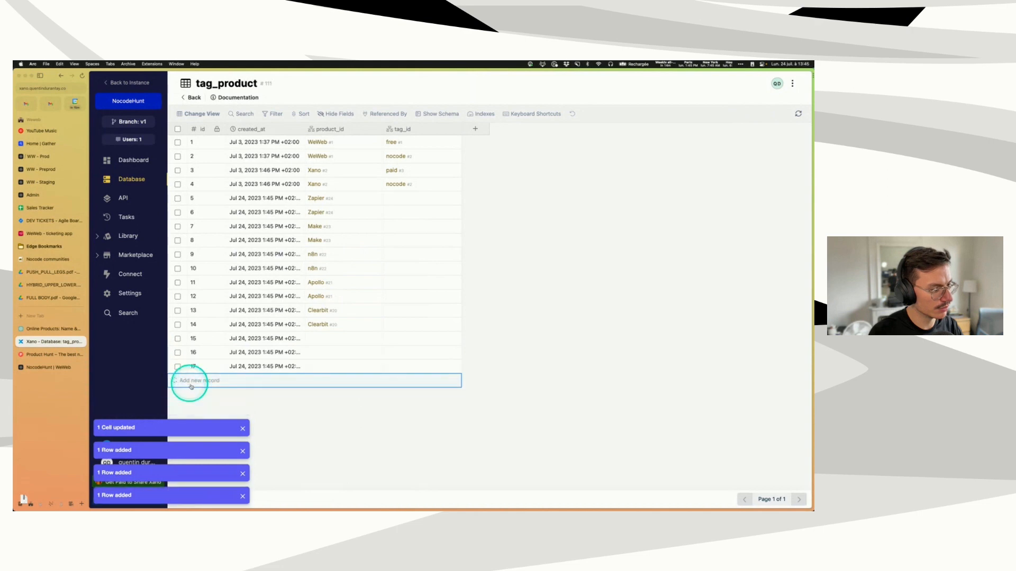
pyautogui.click(243, 406)
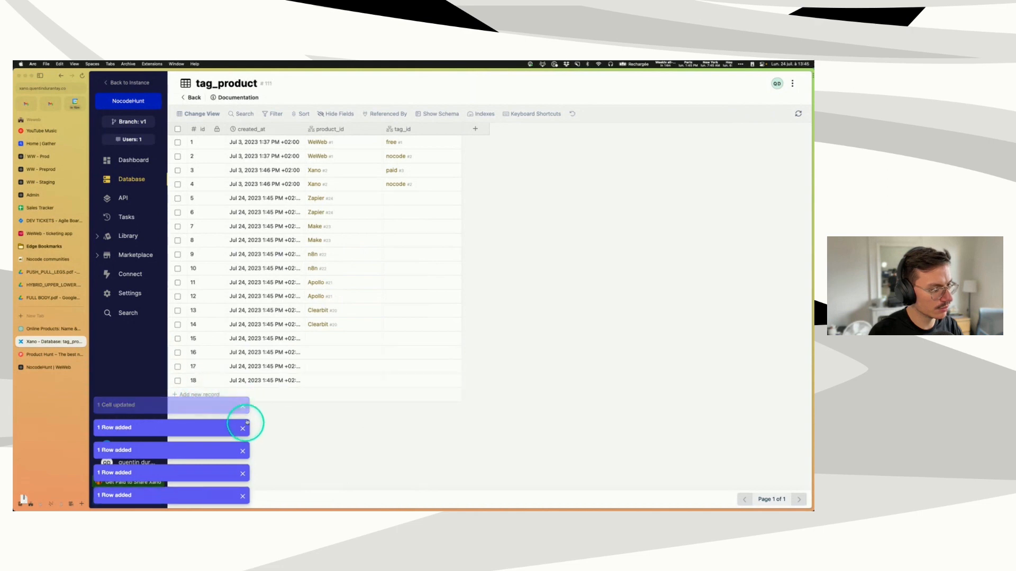
# Step: Set the product_id of tag_product records 15 and 16 to Uber
pyautogui.click(325, 340)
pyautogui.click(329, 450)
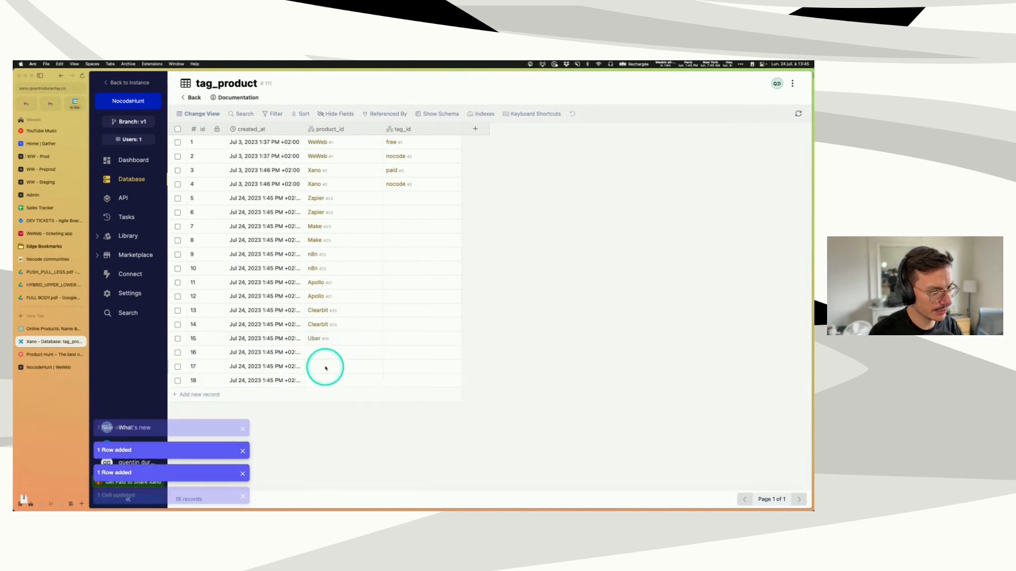
pyautogui.click(325, 353)
pyautogui.click(329, 460)
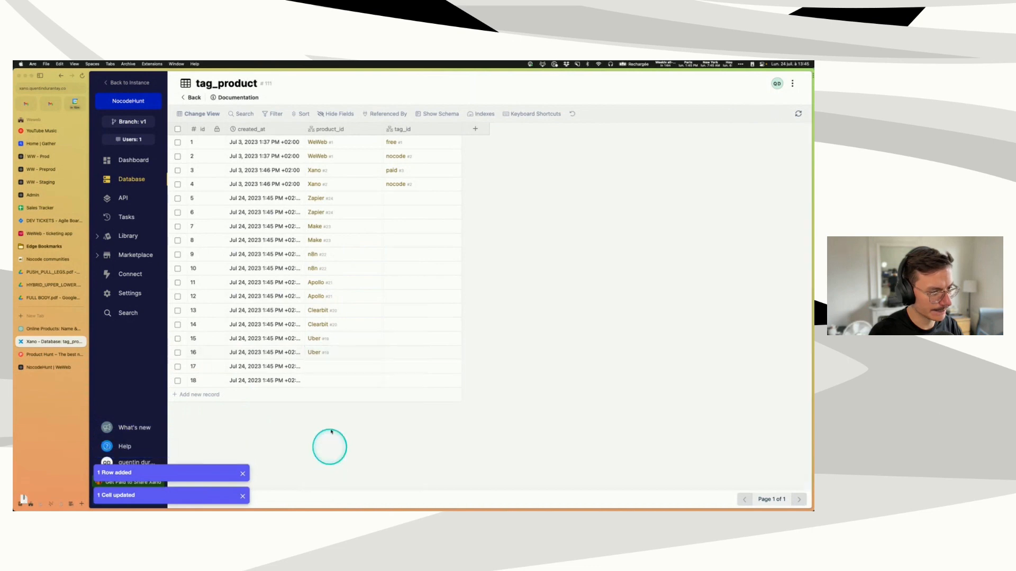
# Step: Set the product_id of tag_product records 17 and 18 to Fullstory
pyautogui.click(322, 365)
pyautogui.scroll(-2, 352, 432)
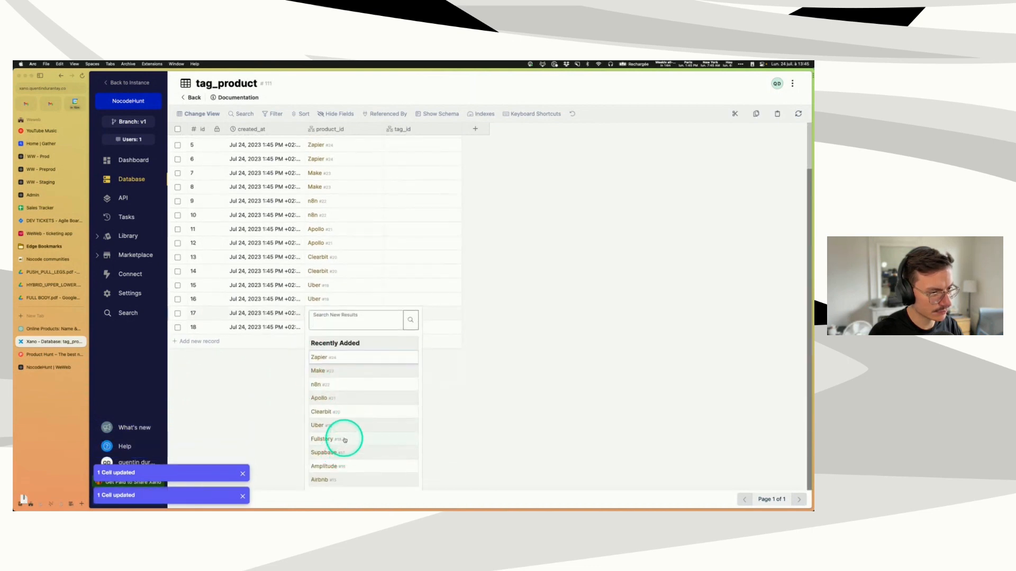
pyautogui.click(338, 439)
pyautogui.click(322, 381)
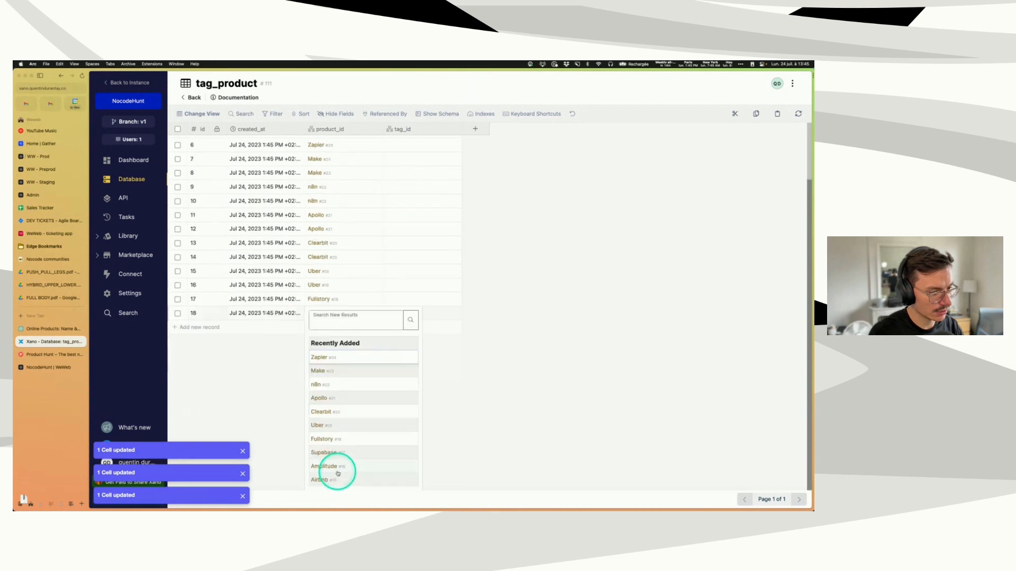
pyautogui.click(335, 438)
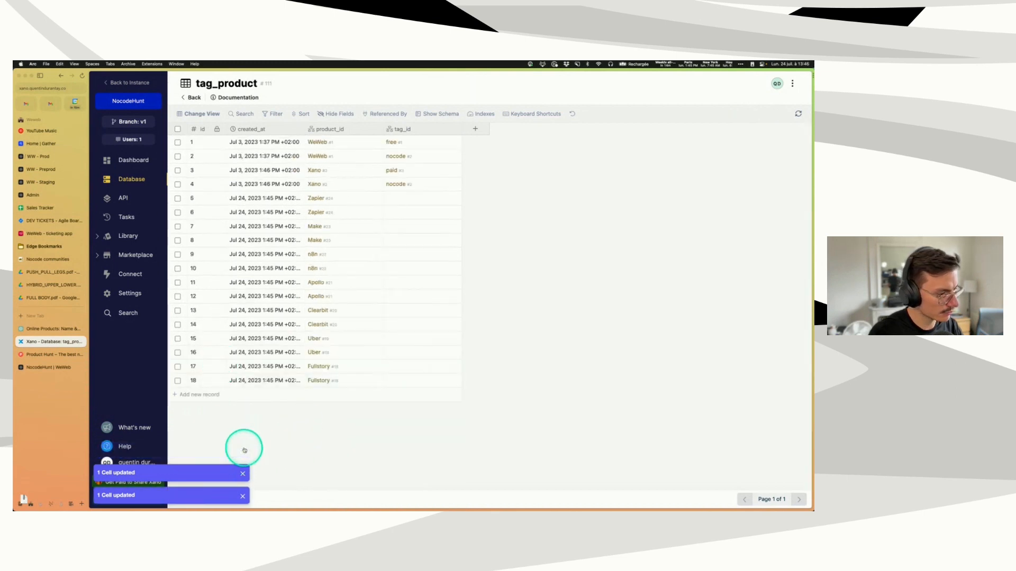
# Step: Dismiss the update notifications and add six empty records, ids 19 to 24, to the tag_product table
pyautogui.click(242, 473)
pyautogui.click(243, 496)
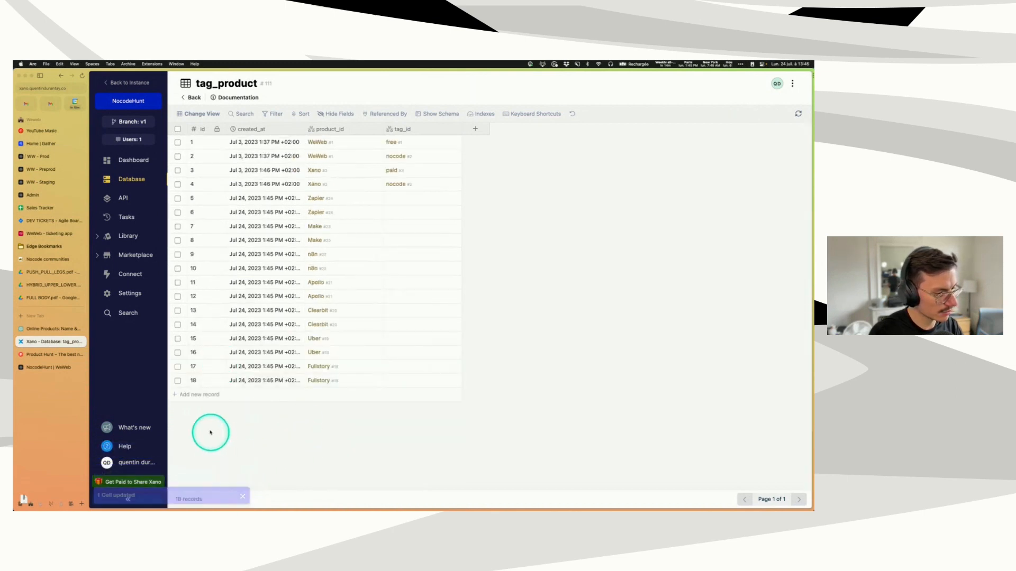
pyautogui.click(201, 394)
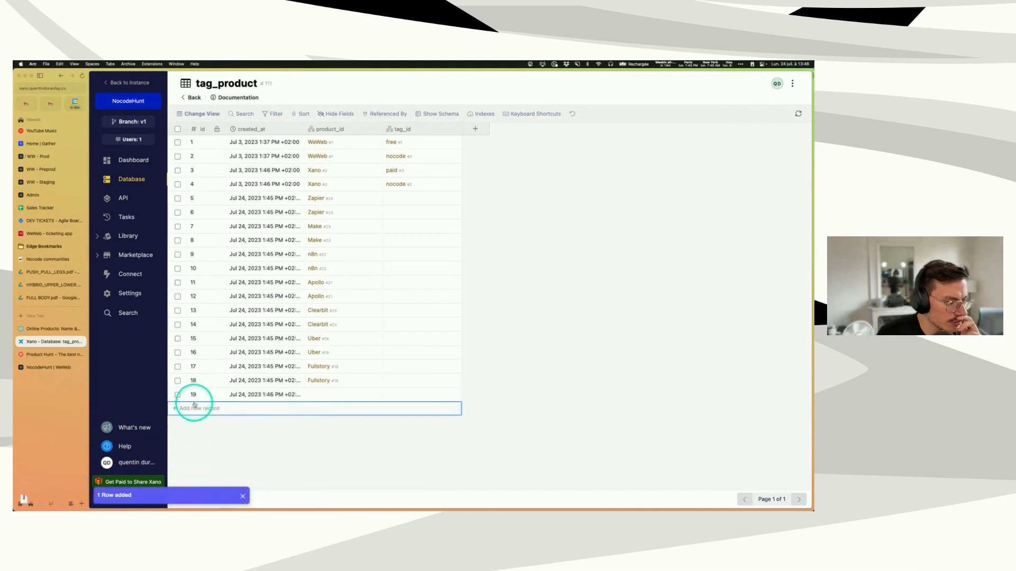
pyautogui.click(197, 410)
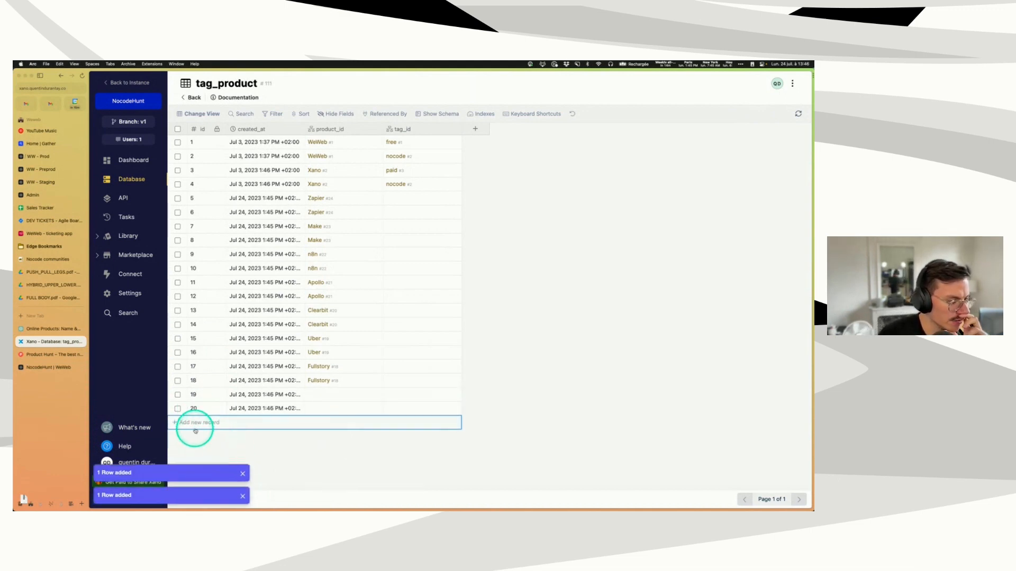
pyautogui.click(195, 424)
pyautogui.click(242, 450)
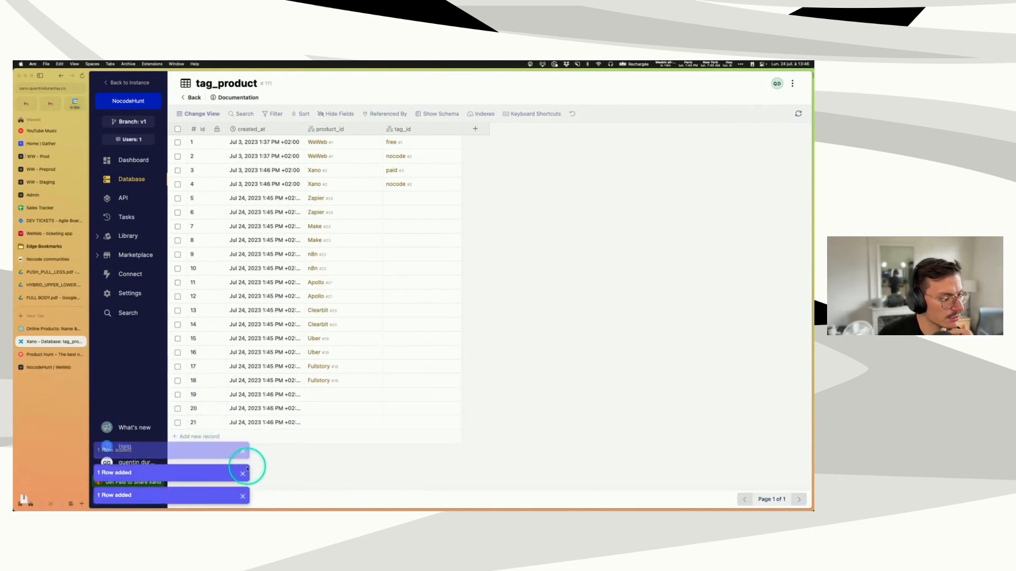
pyautogui.click(243, 474)
pyautogui.click(241, 496)
pyautogui.click(200, 437)
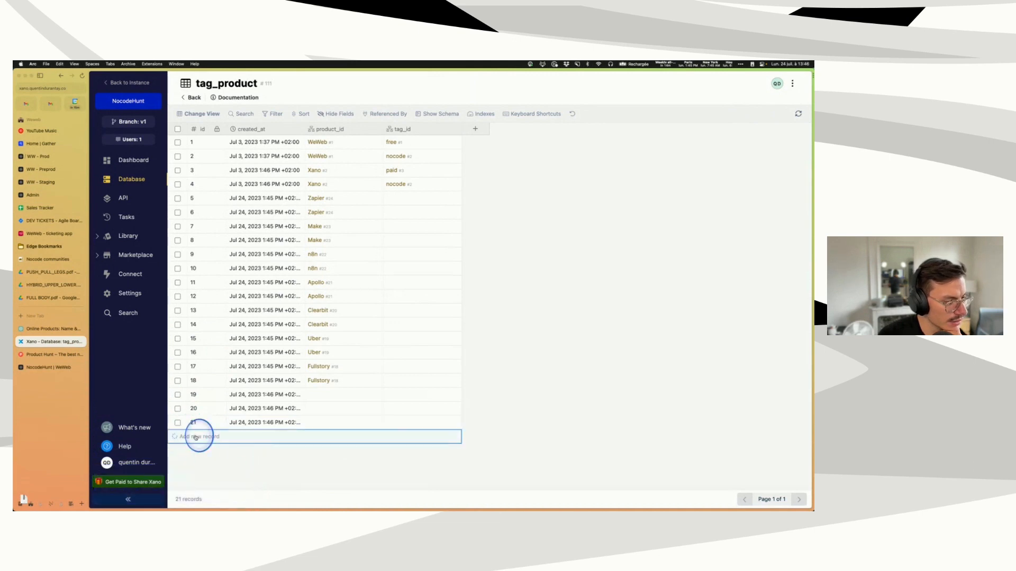
pyautogui.click(201, 449)
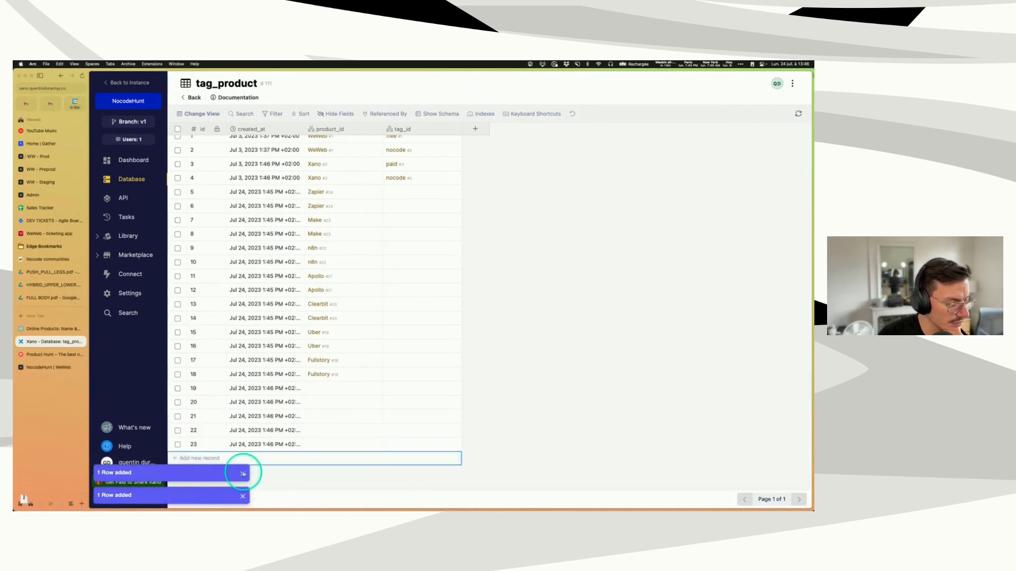
pyautogui.click(243, 473)
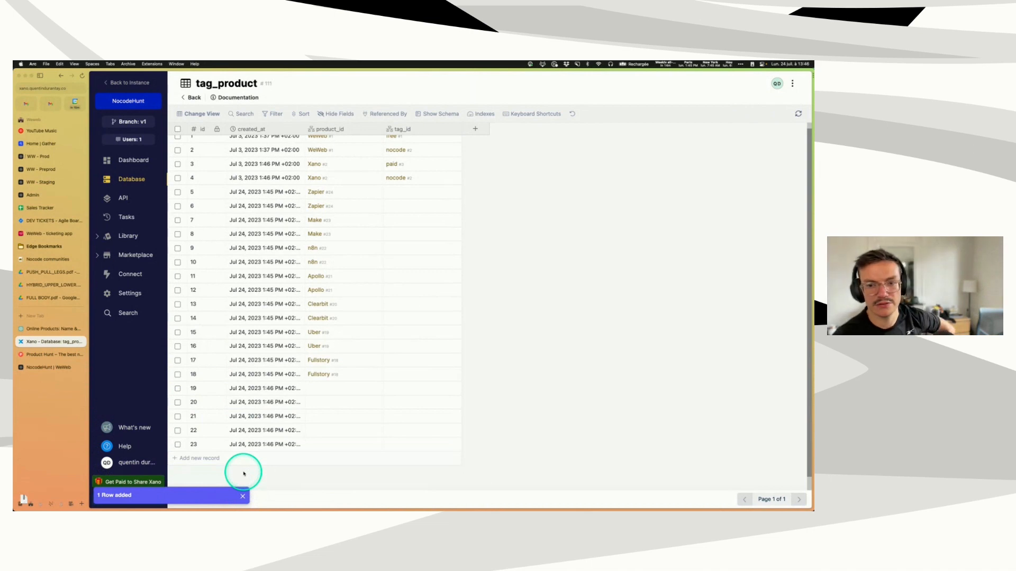
pyautogui.click(196, 459)
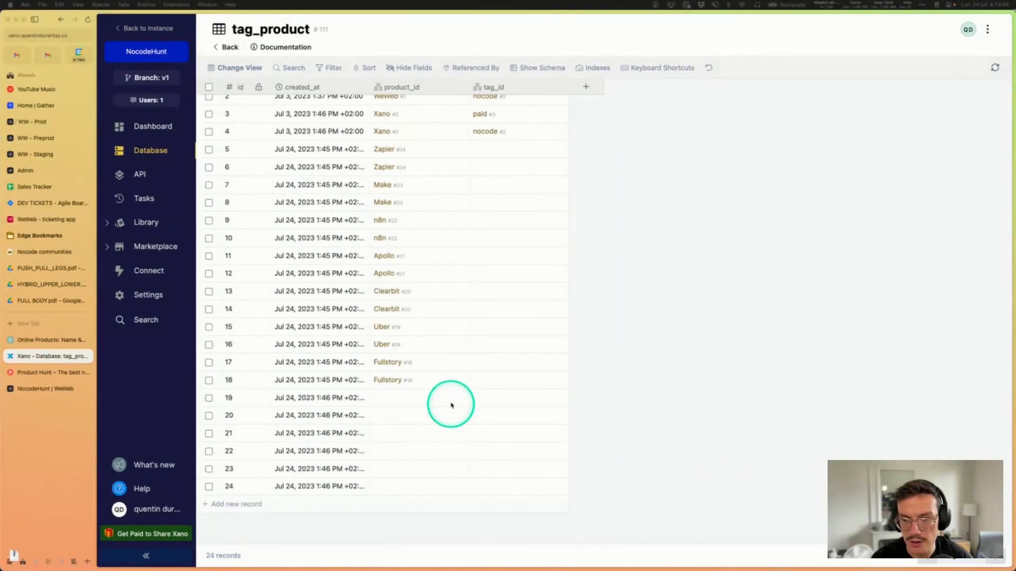
# Step: Assign the nocode tag to Zapier record 5 and the free tag to Zapier record 6 in tag_id
pyautogui.scroll(-2, 452, 404)
pyautogui.scroll(2, 466, 133)
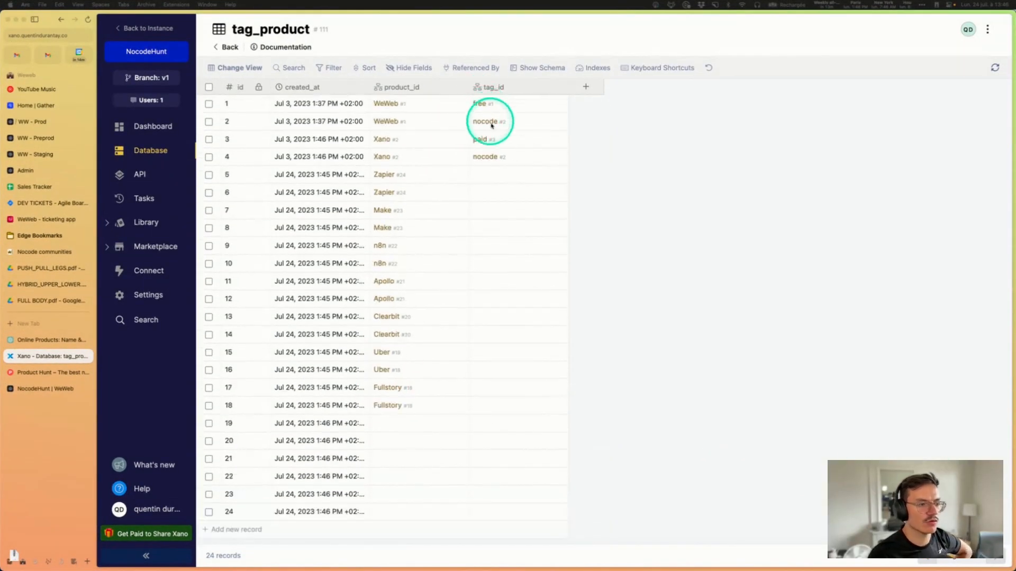
pyautogui.scroll(-2, 423, 296)
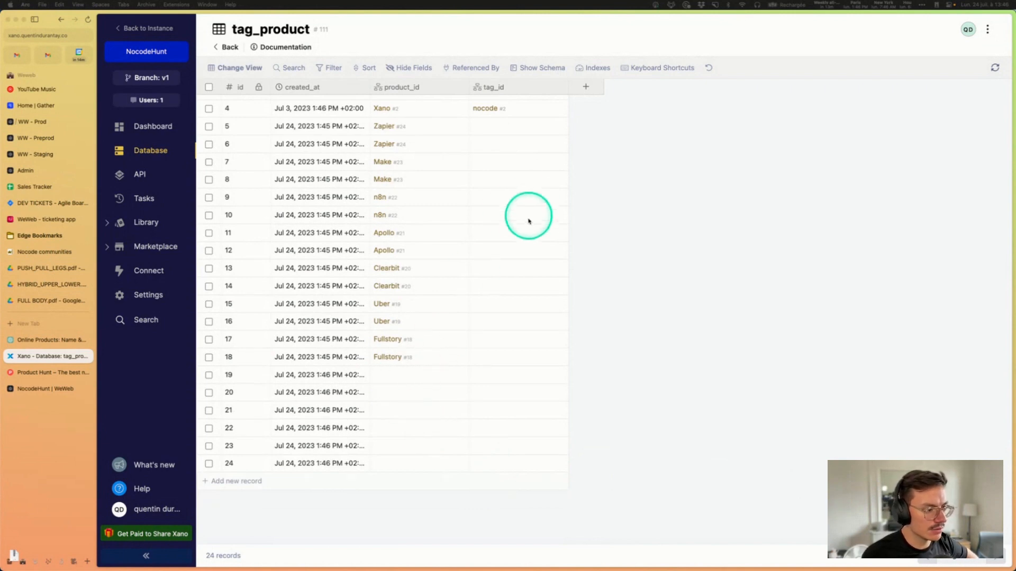
pyautogui.click(494, 128)
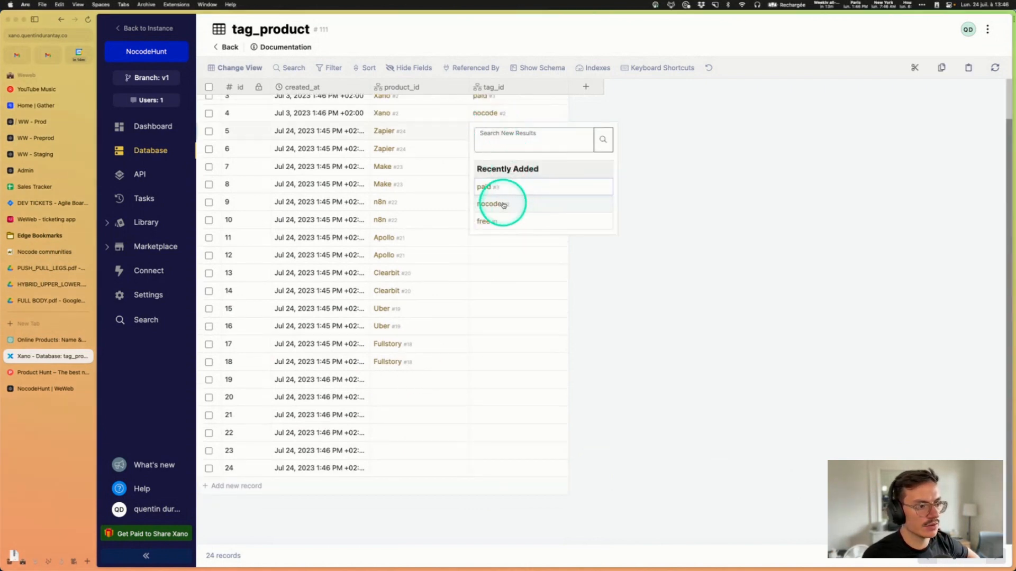
pyautogui.click(500, 204)
pyautogui.click(494, 150)
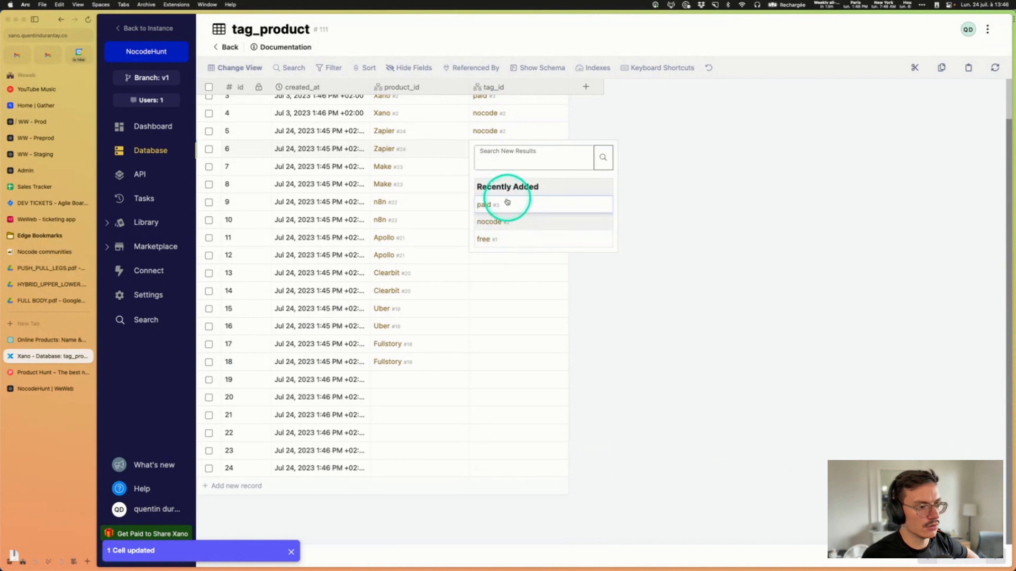
pyautogui.click(510, 237)
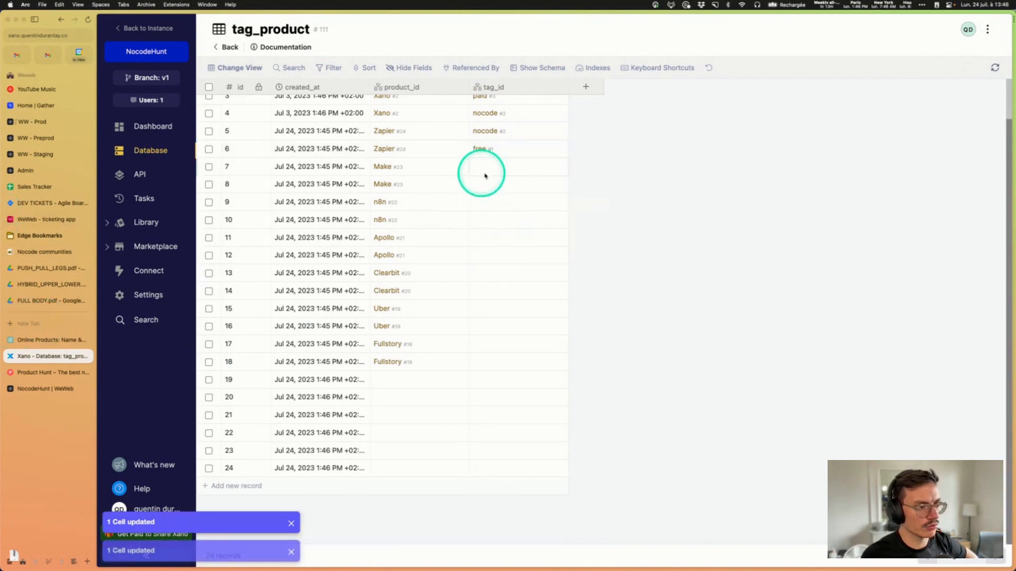
# Step: Assign the nocode tag to Make record 7 and the free tag to Make record 8 in tag_id
pyautogui.click(500, 168)
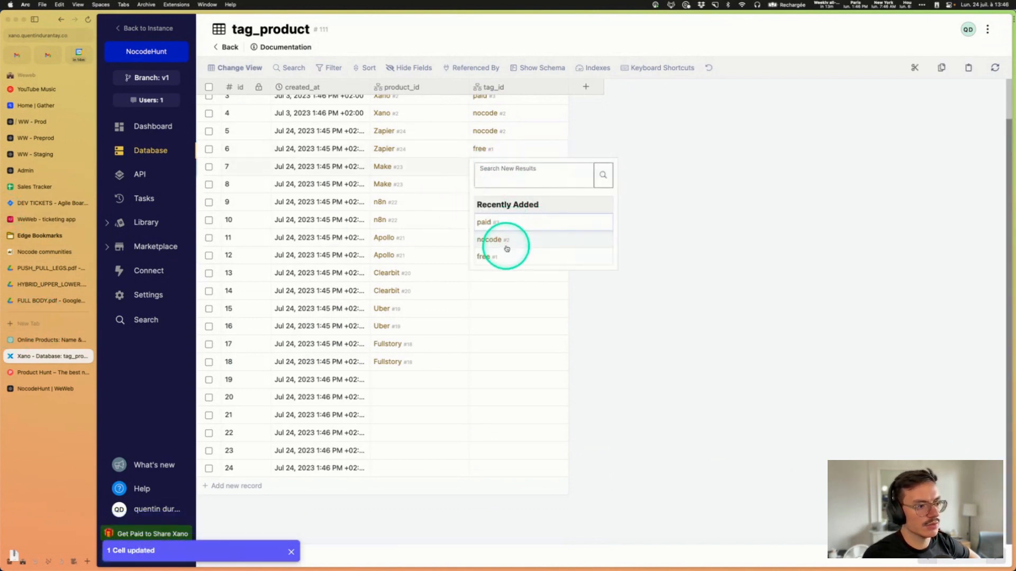
pyautogui.click(508, 240)
pyautogui.click(494, 184)
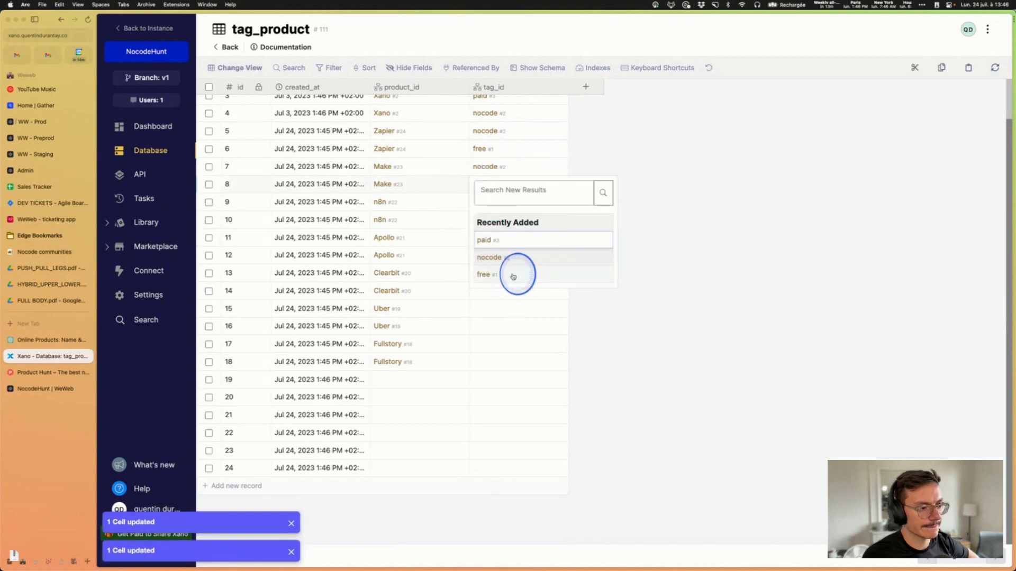
pyautogui.click(514, 274)
# Step: Assign the free tag to n8n record 9 and the nocode tag to n8n record 10 in tag_id
pyautogui.click(483, 201)
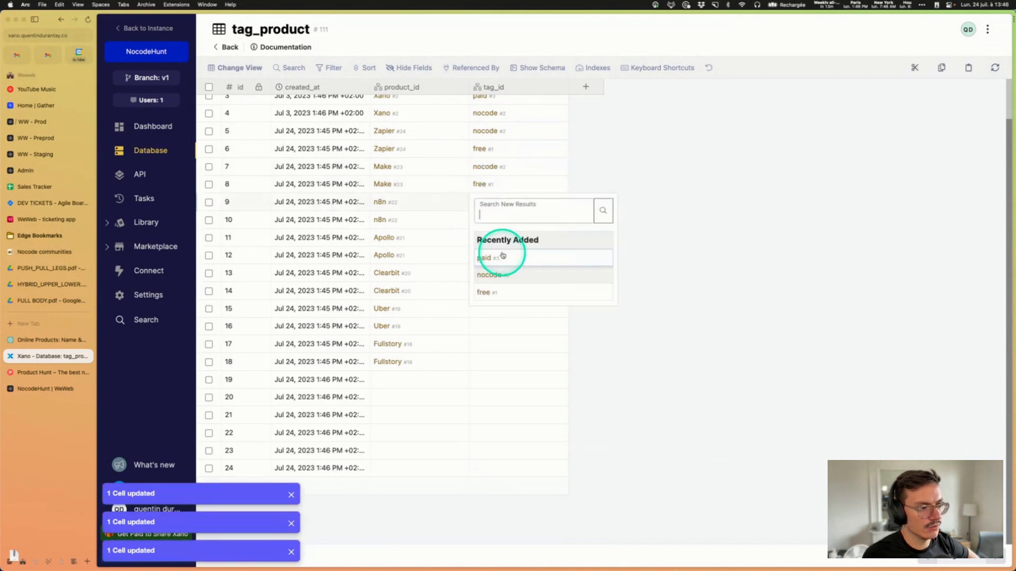
pyautogui.click(499, 294)
pyautogui.click(493, 218)
pyautogui.click(511, 289)
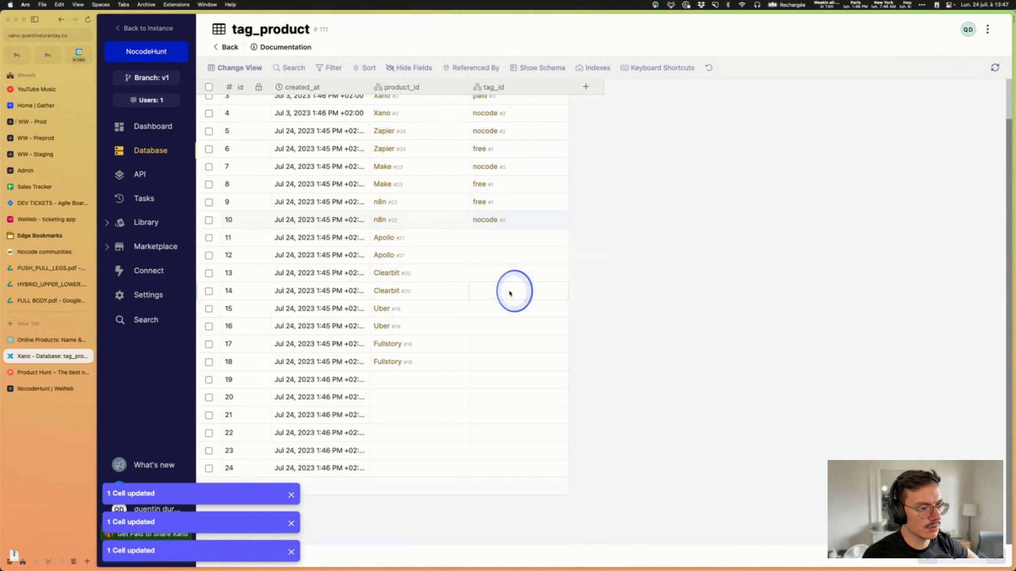
# Step: Set record 19 of tag_product to the Supabase product and assign it the nocode tag
pyautogui.click(390, 387)
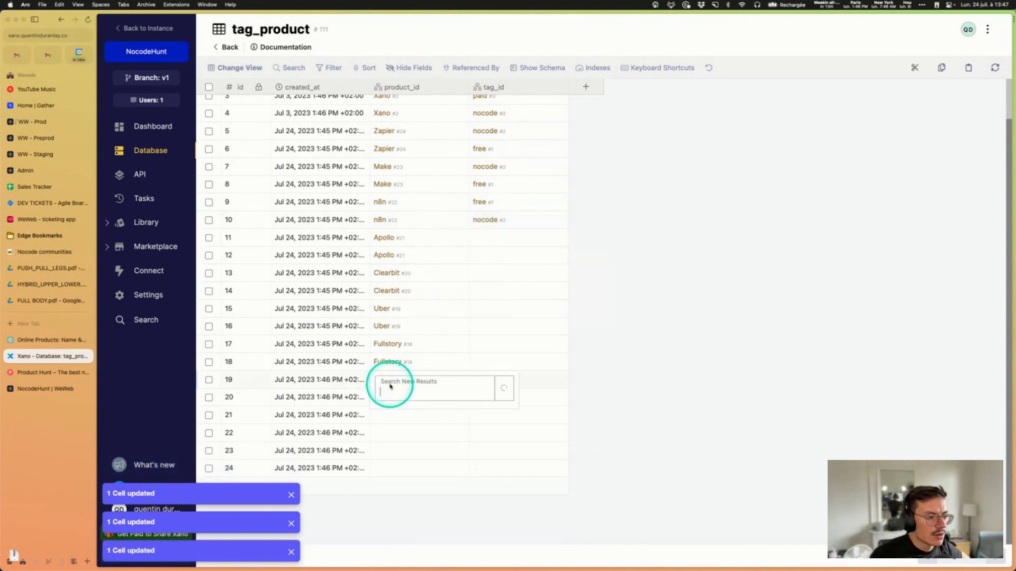
pyautogui.click(403, 496)
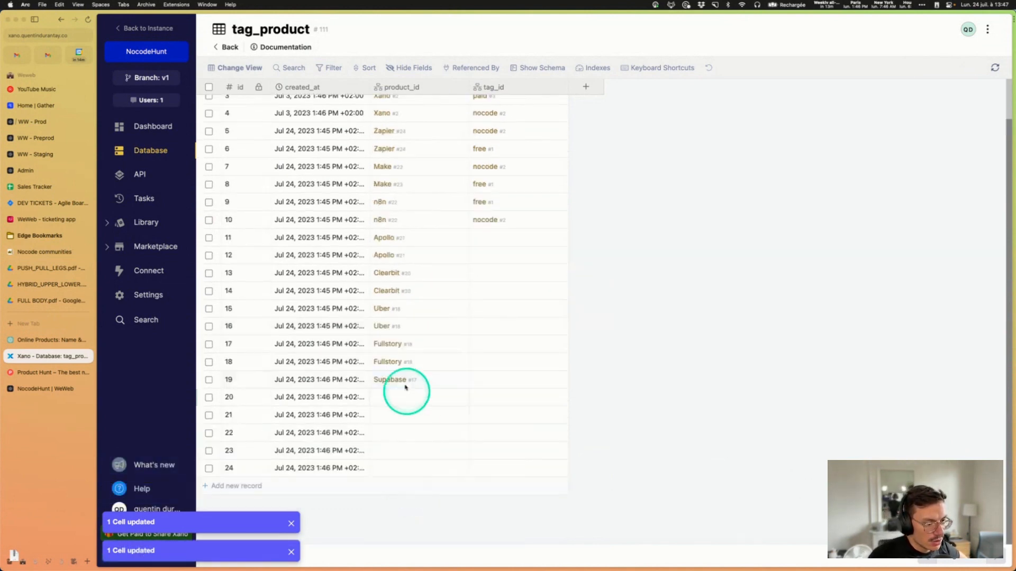
pyautogui.click(495, 382)
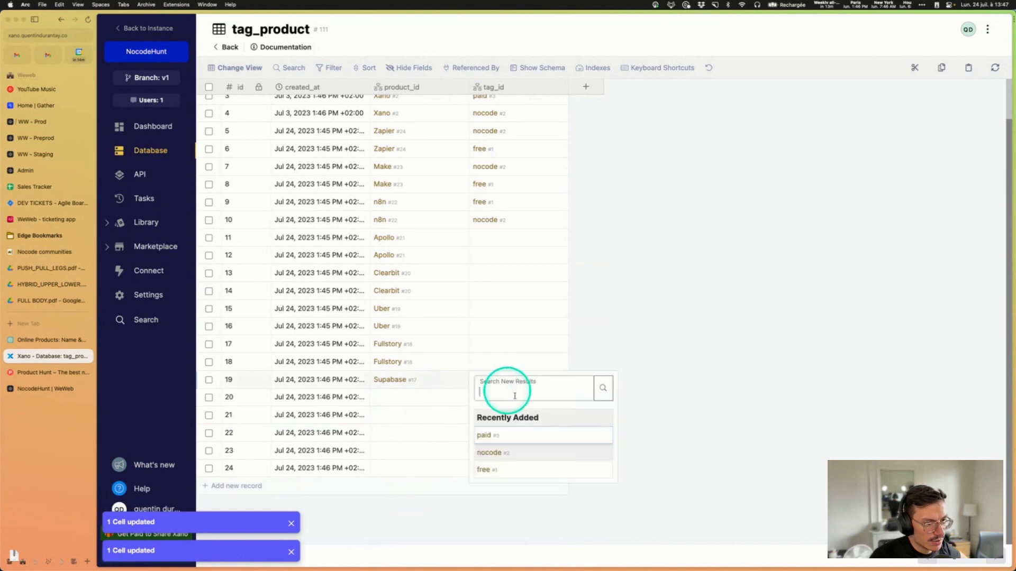
pyautogui.click(507, 453)
# Step: Set record 20 to the Supabase product and assign it the free tag
pyautogui.click(408, 398)
pyautogui.scroll(-3, 415, 479)
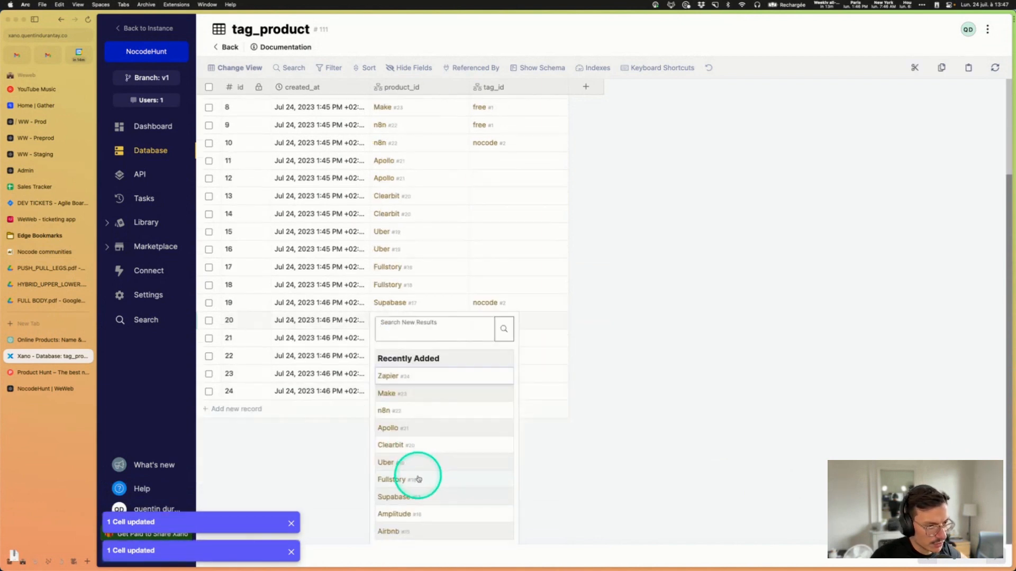
pyautogui.click(408, 501)
pyautogui.click(485, 404)
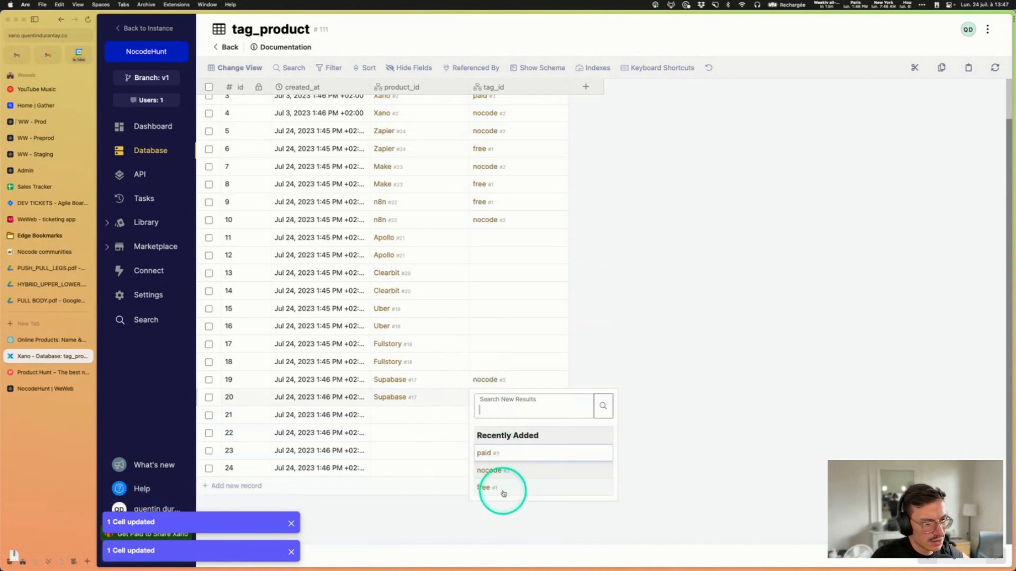
pyautogui.click(485, 487)
# Step: Add two empty records, ids 25 and 26, and set product_id of records 21 and 22 to Amplitude
pyautogui.click(337, 492)
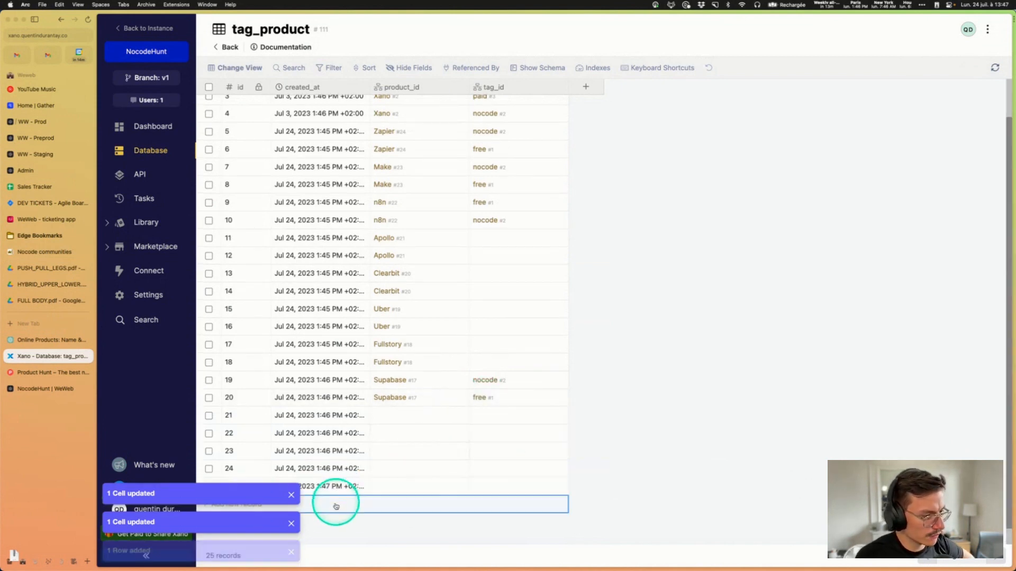
pyautogui.click(350, 503)
pyautogui.click(416, 416)
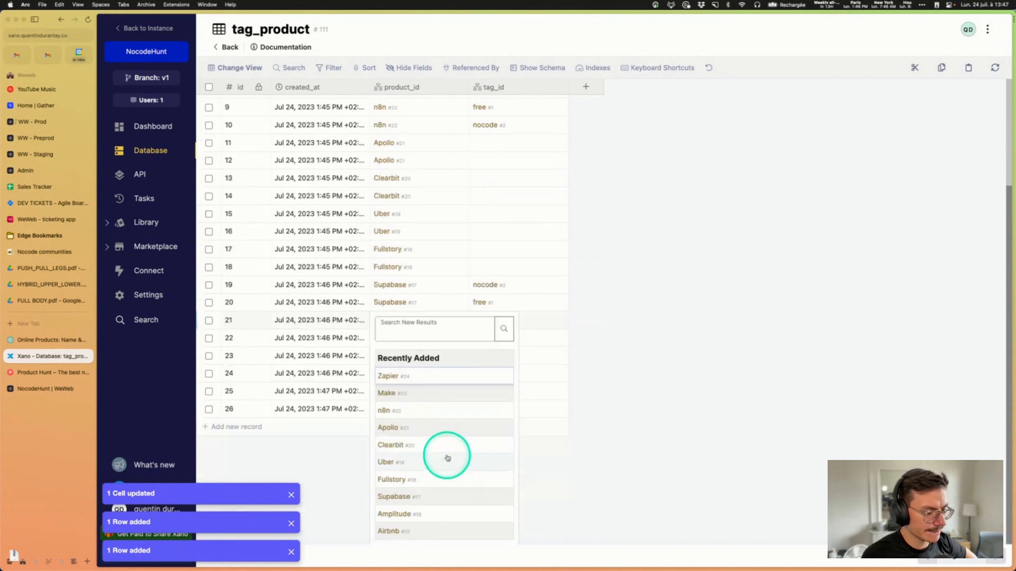
pyautogui.click(421, 516)
pyautogui.click(401, 396)
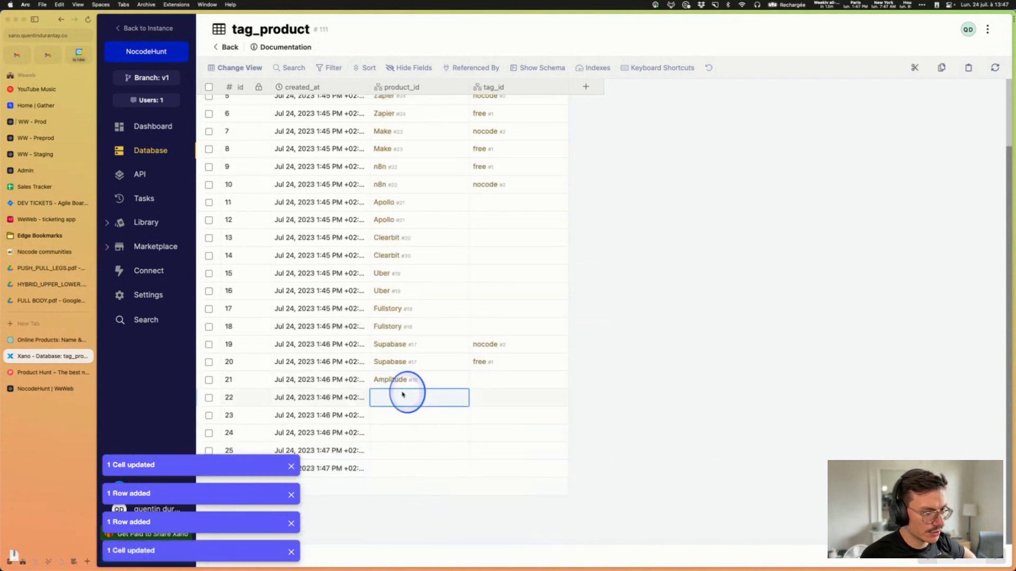
pyautogui.click(402, 398)
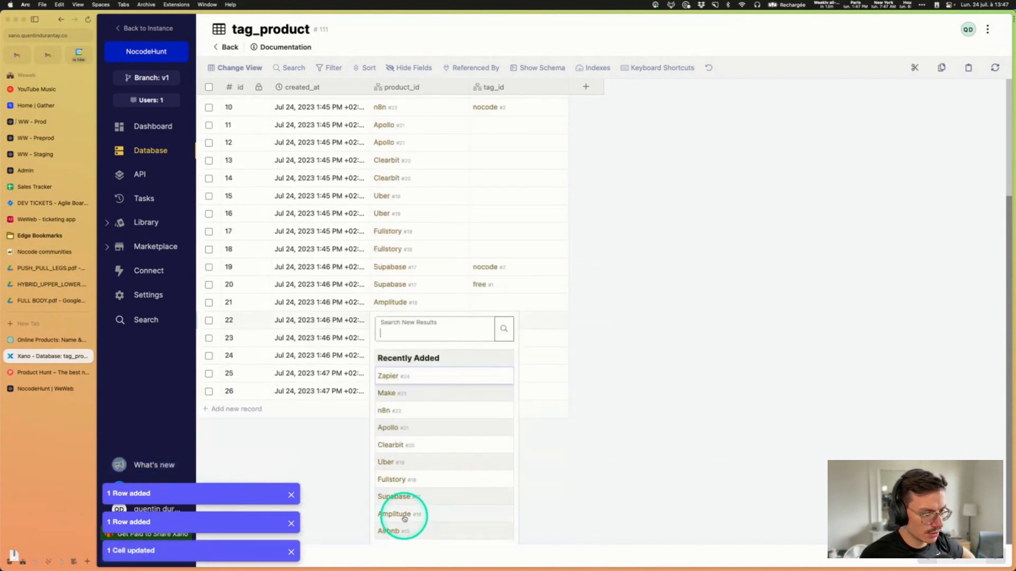
pyautogui.click(407, 515)
# Step: Set product_id of records 23 and 24 to Airbnb
pyautogui.click(399, 418)
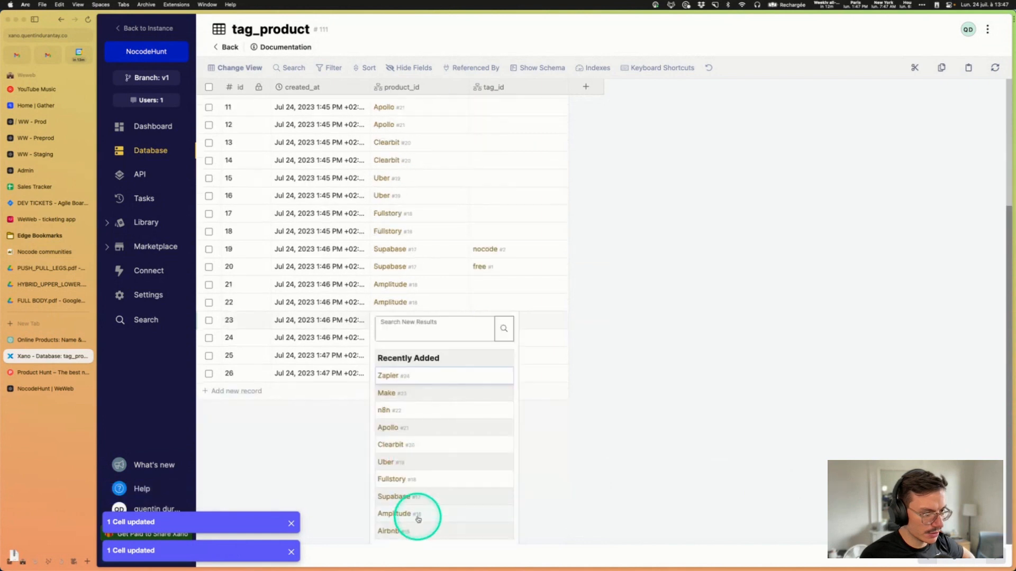
pyautogui.click(415, 517)
pyautogui.click(403, 432)
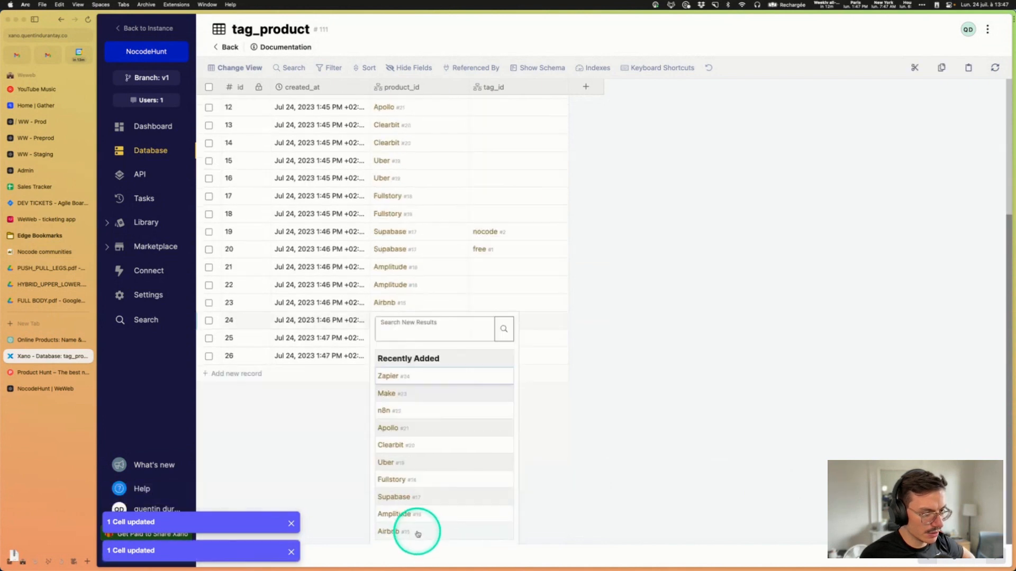
pyautogui.click(400, 536)
# Step: Search the products for "seg" and set product_id of records 25 and 26 to Segment
pyautogui.click(393, 446)
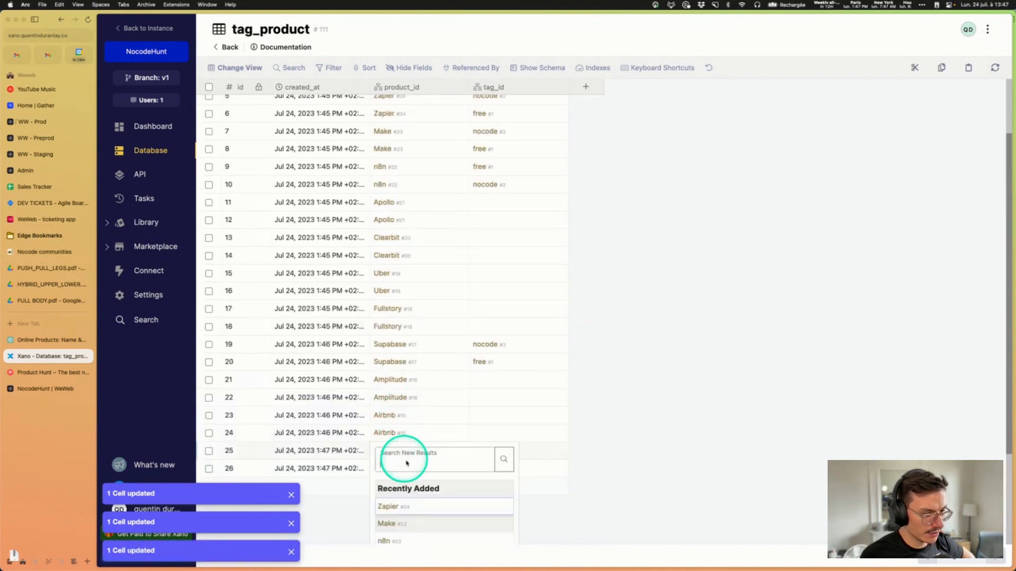
pyautogui.write('seg')
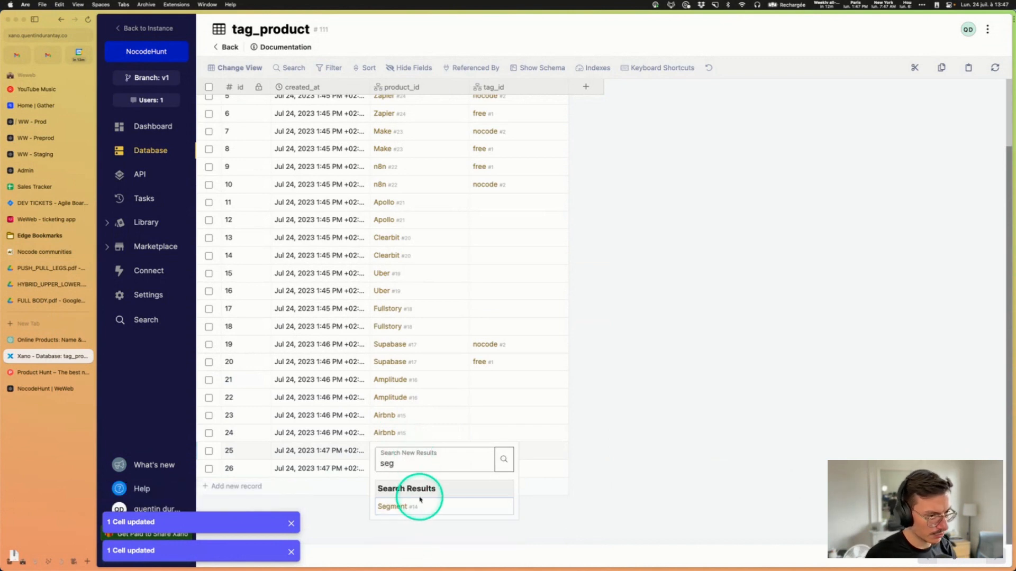
pyautogui.click(415, 499)
pyautogui.click(398, 470)
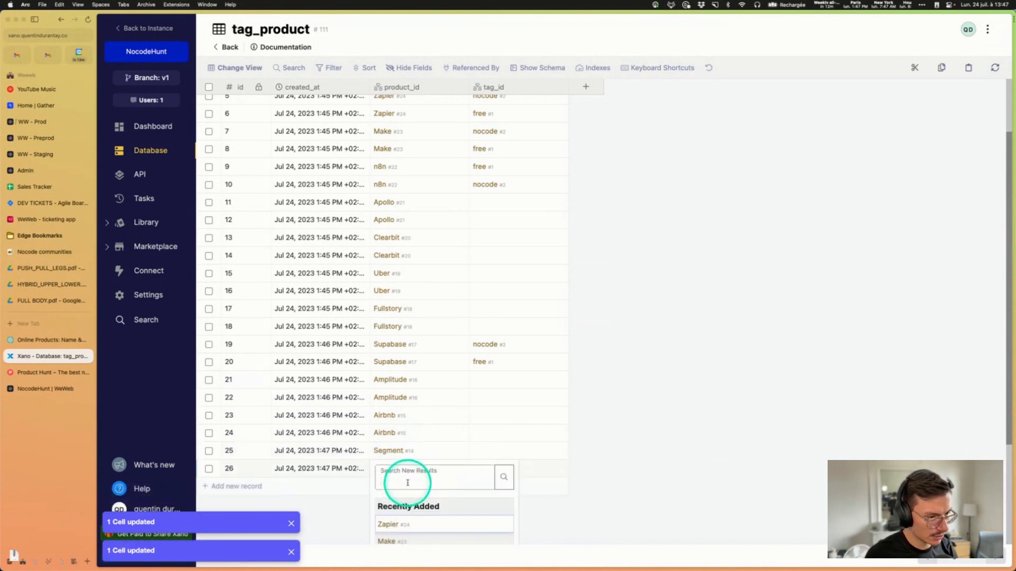
pyautogui.write('seg')
pyautogui.click(407, 527)
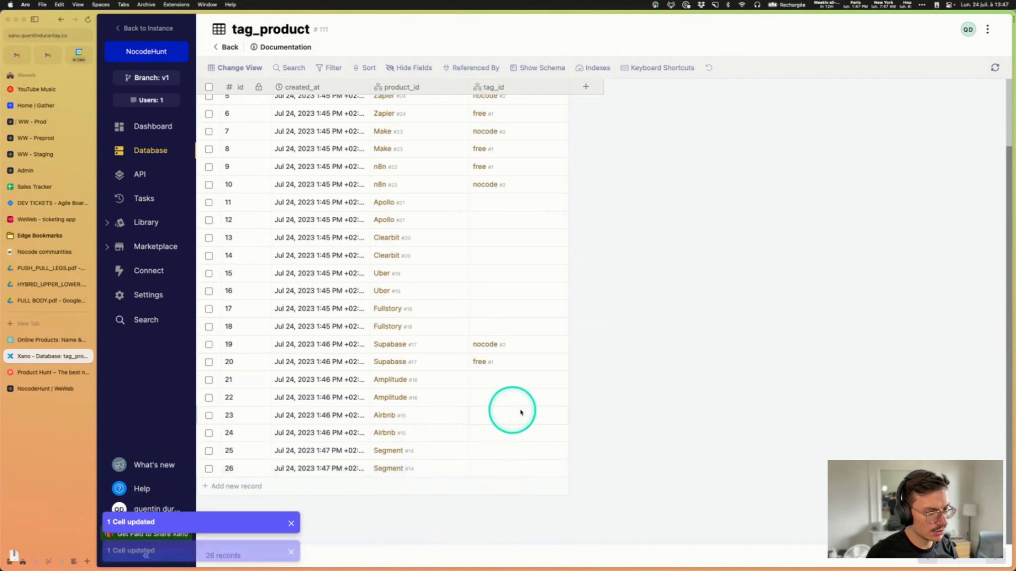
# Step: Assign the paid tag to Segment record 25, Airbnb record 23 and Amplitude record 21 in tag_id
pyautogui.click(499, 454)
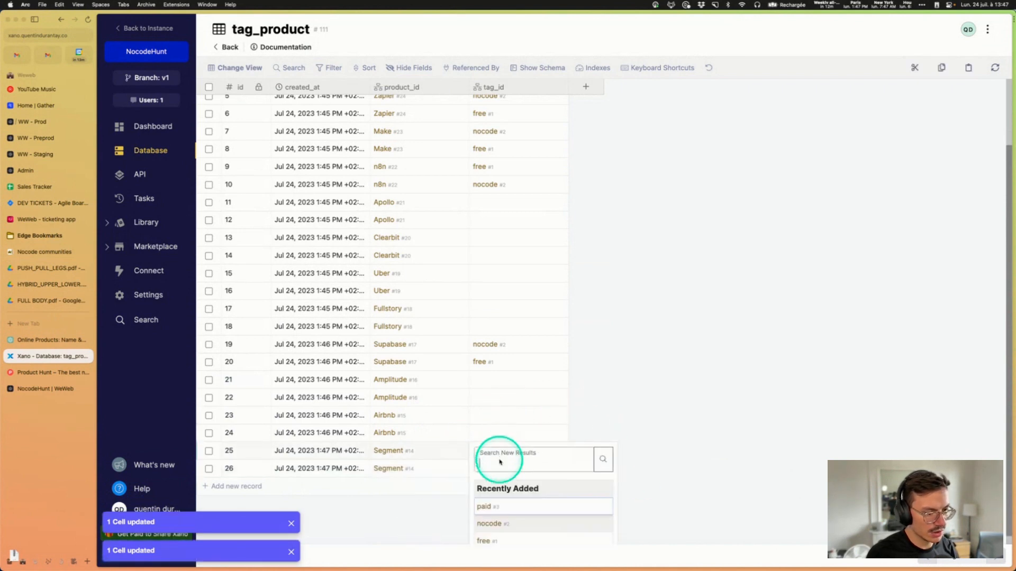
pyautogui.click(508, 507)
pyautogui.click(493, 415)
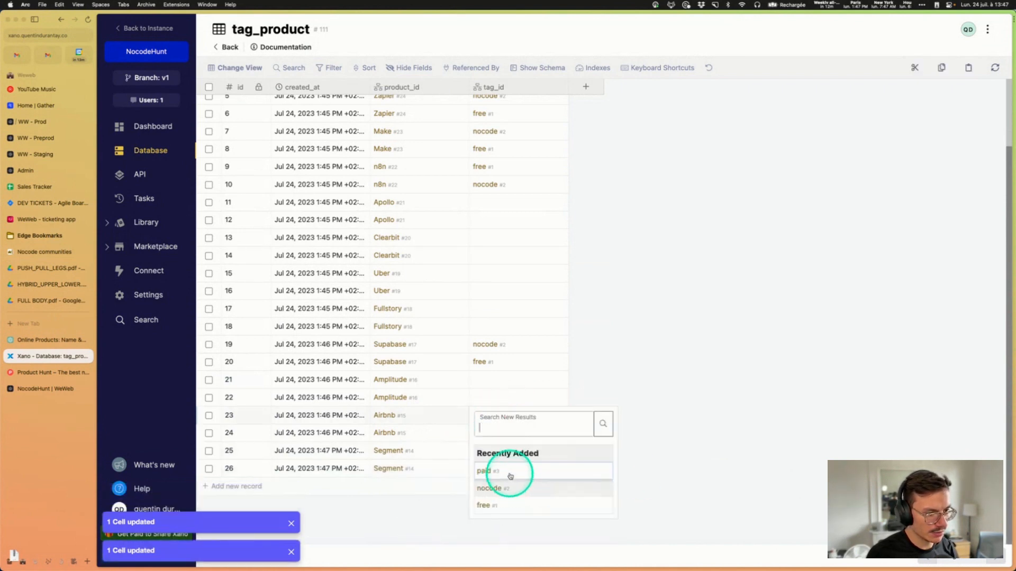
pyautogui.click(508, 471)
pyautogui.click(486, 384)
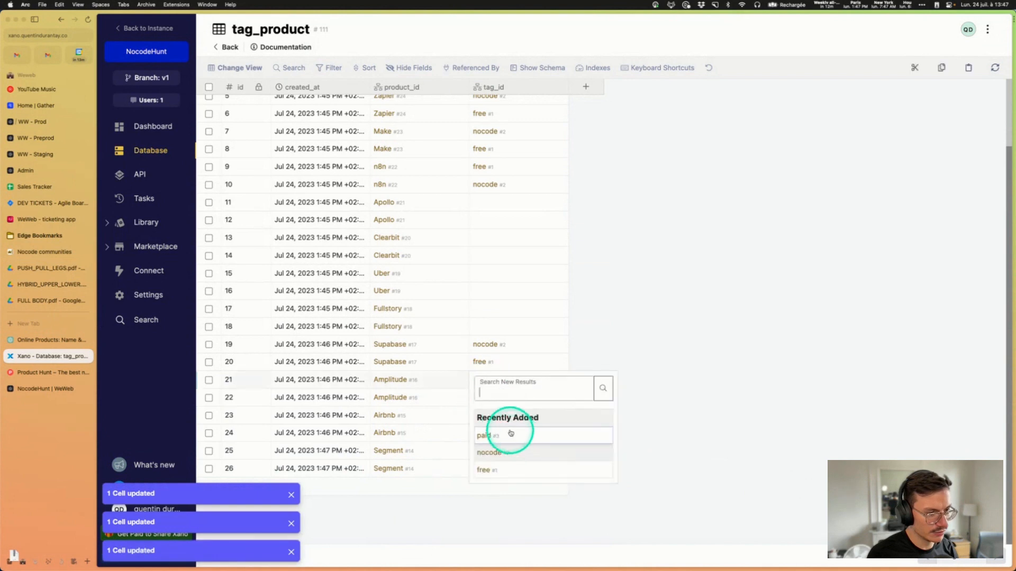
pyautogui.click(511, 433)
# Step: Assign the paid tag to Fullstory record 17 and Uber record 15 in tag_id
pyautogui.click(494, 309)
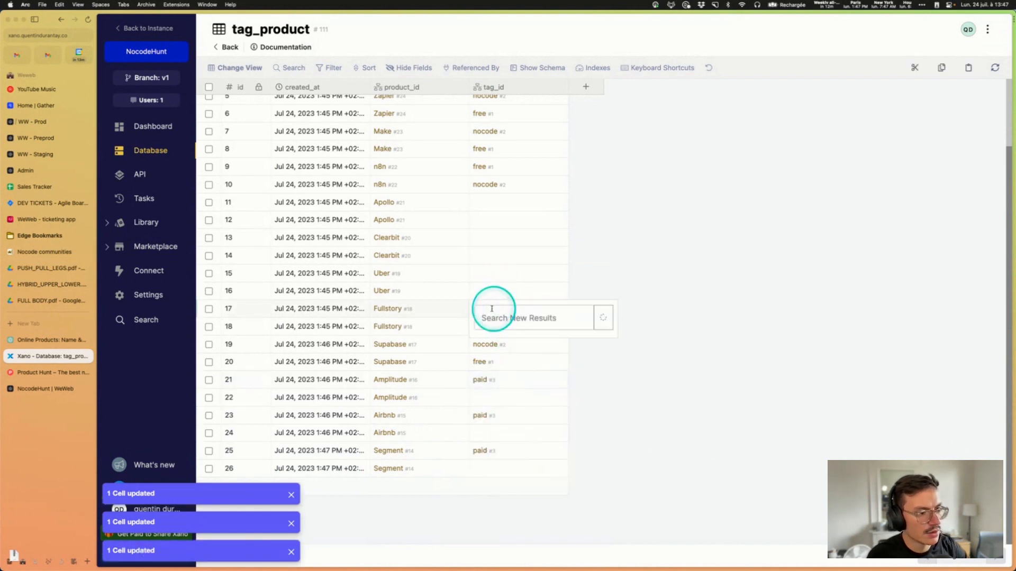
pyautogui.click(504, 361)
pyautogui.click(489, 273)
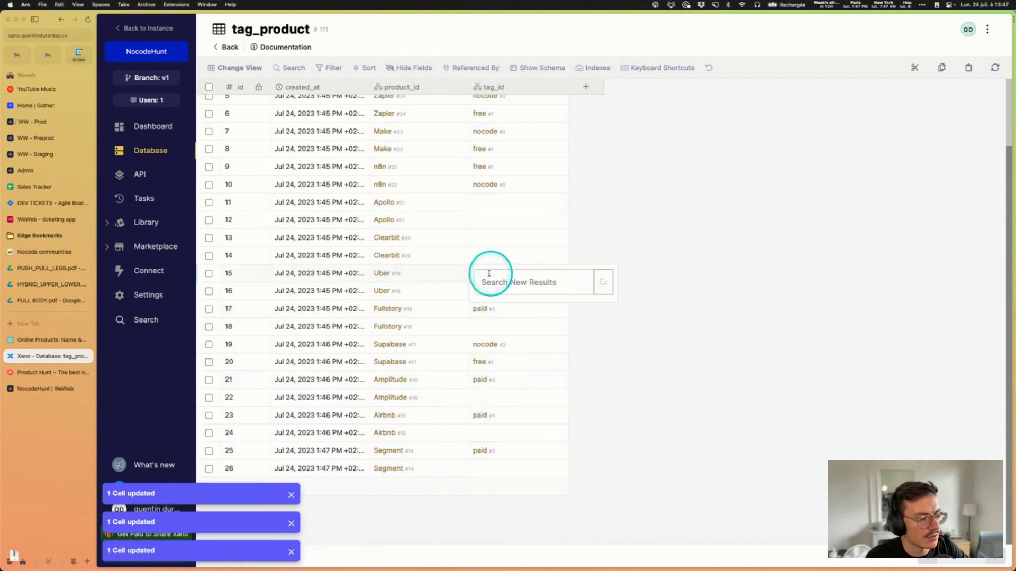
pyautogui.click(511, 328)
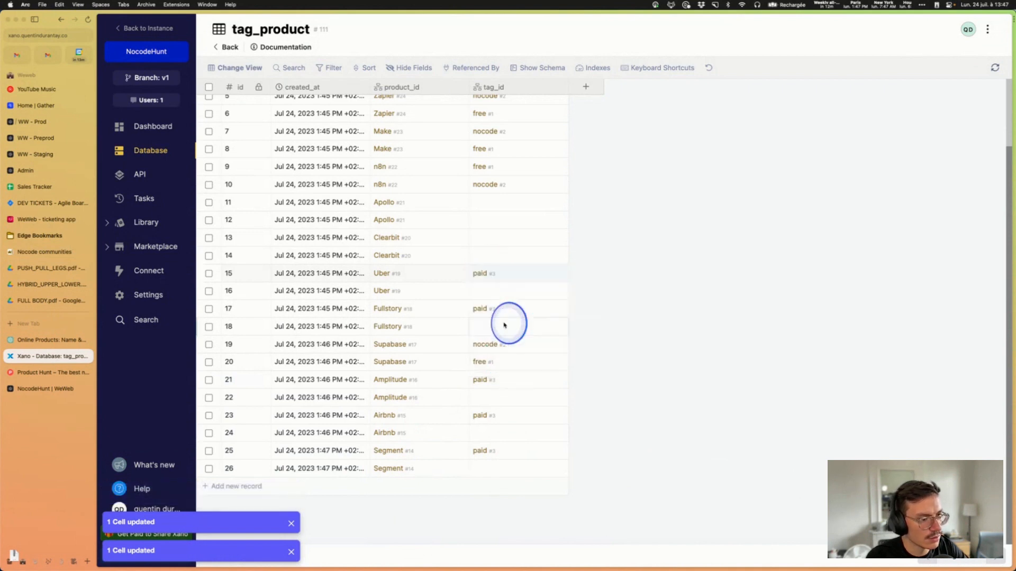
# Step: Assign the paid tag to Clearbit record 13 and Apollo record 11 in tag_id
pyautogui.click(491, 238)
pyautogui.click(515, 291)
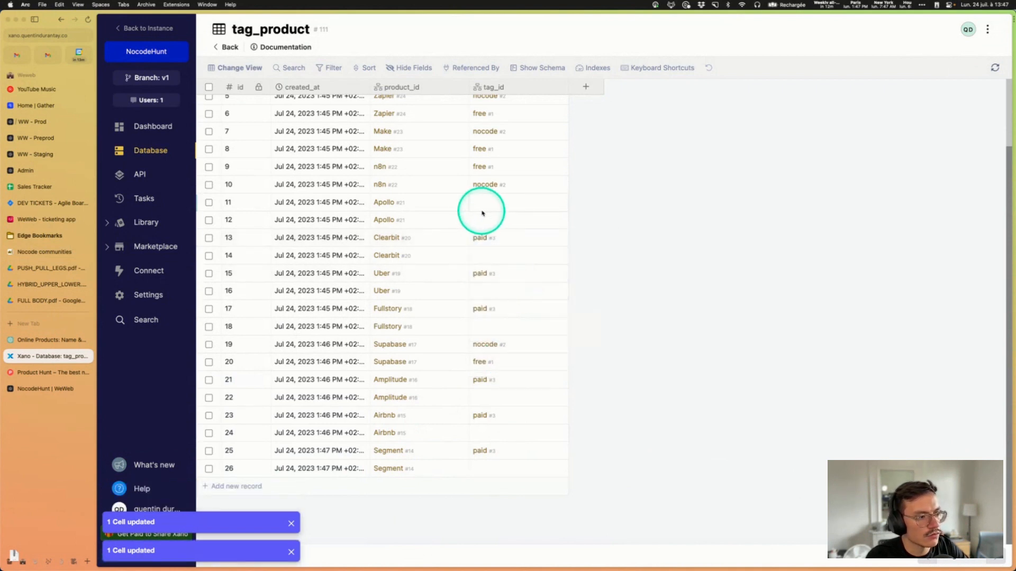
pyautogui.click(491, 205)
pyautogui.click(508, 255)
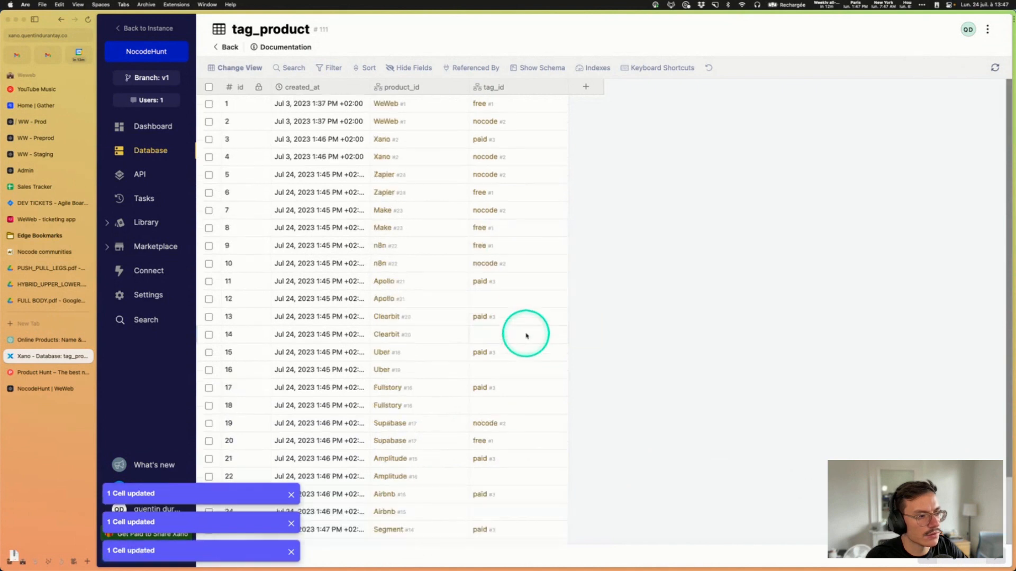
# Step: Check the tag_product records that still lack a tag, and open the tag table from the database
pyautogui.scroll(3, 561, 343)
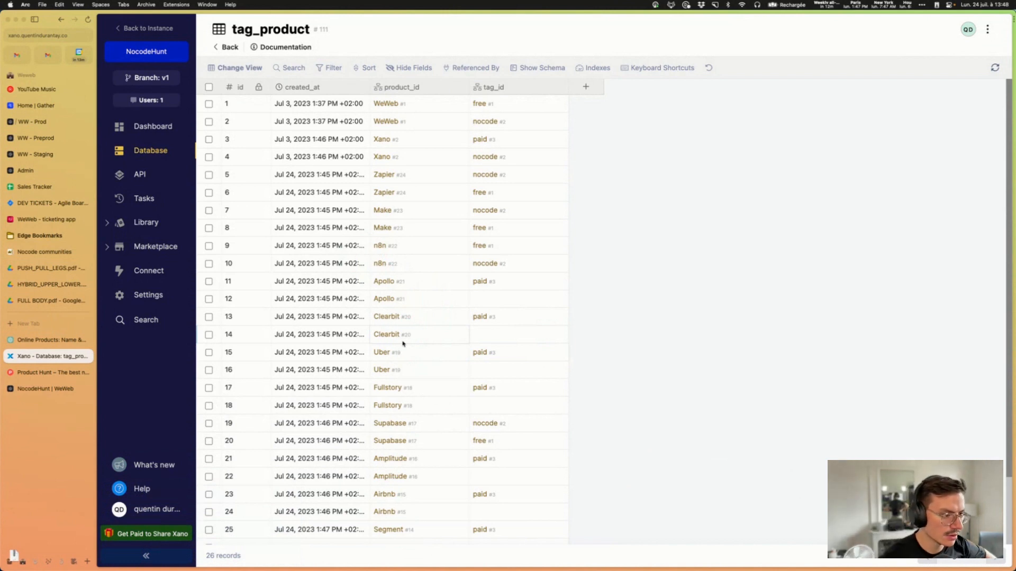
pyautogui.scroll(-3, 402, 344)
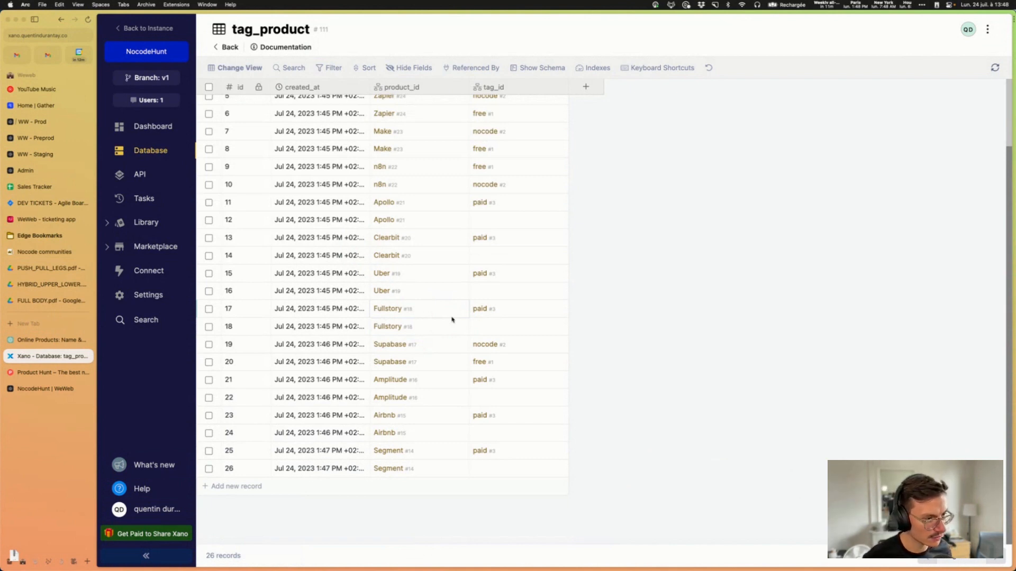
pyautogui.click(145, 150)
pyautogui.click(547, 109)
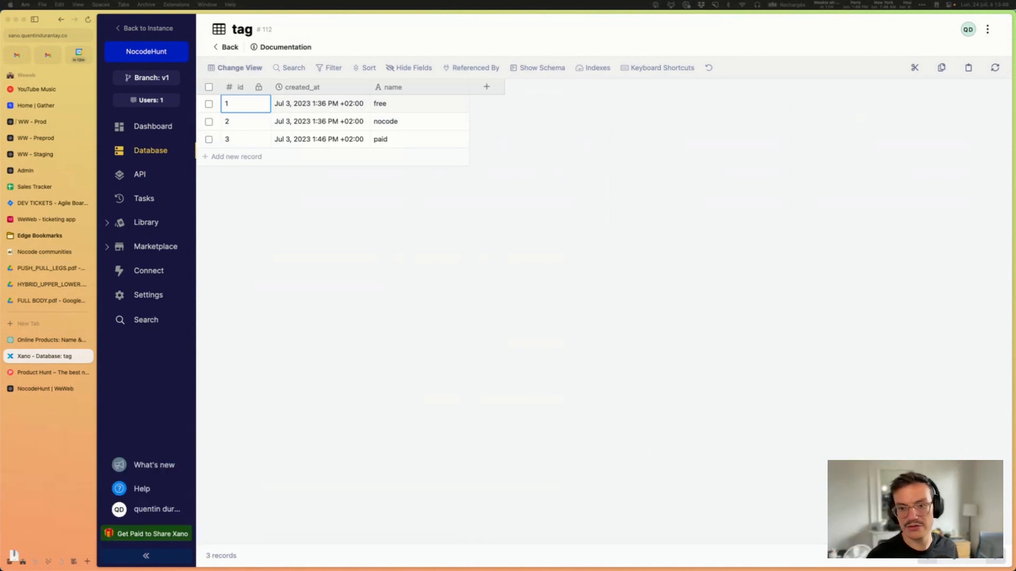
# Step: Open academy.weweb.io in a new browser tab and go to the Scale your web app course
pyautogui.click(25, 324)
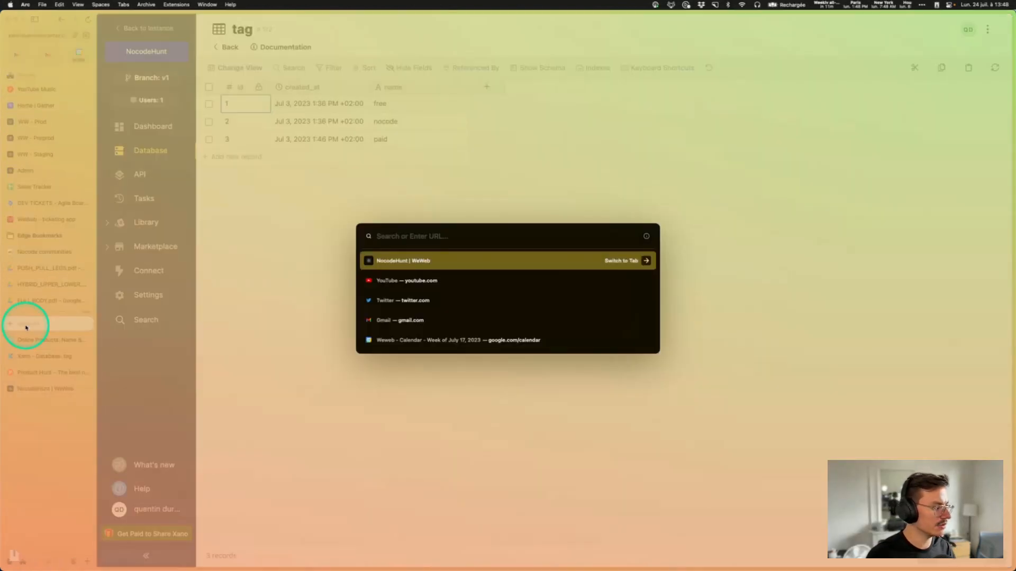
pyautogui.write('academy.weweb.io')
pyautogui.press('Return')
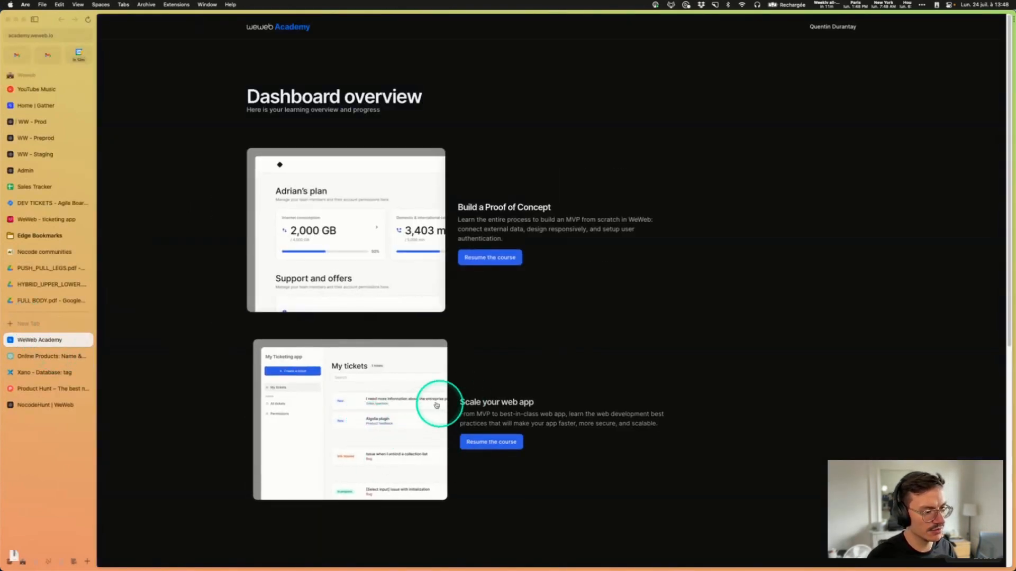
pyautogui.click(361, 419)
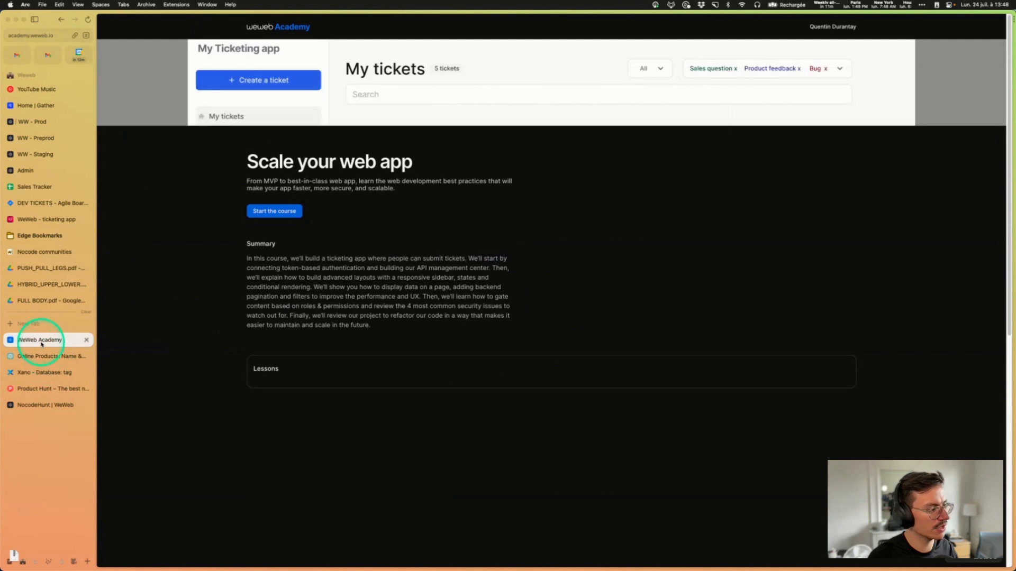
# Step: Look through the lesson list of the Scale your web app course and close the WeWeb Academy page
pyautogui.rightClick(41, 344)
pyautogui.click(54, 356)
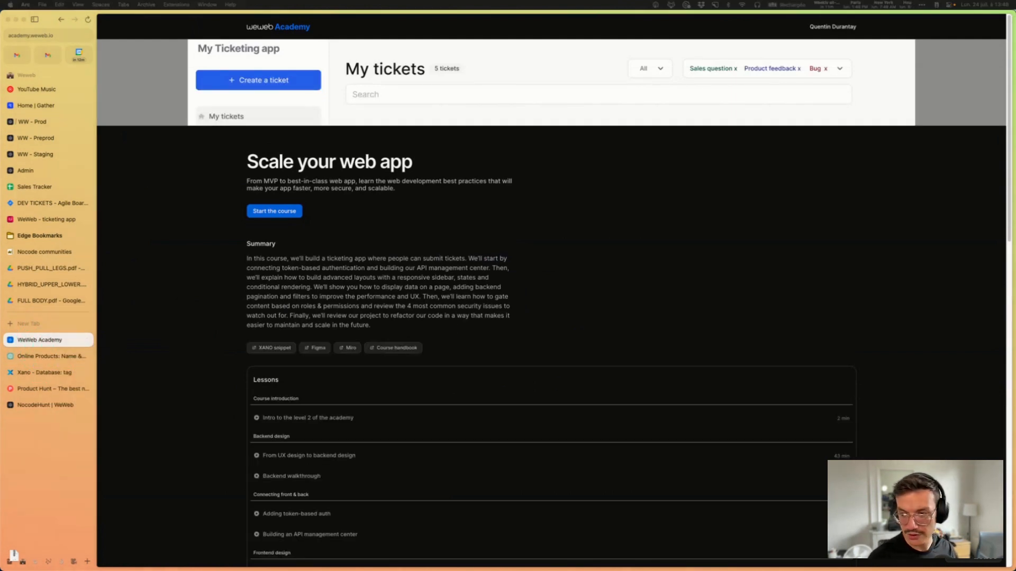
pyautogui.click(656, 256)
pyautogui.scroll(-15, 655, 257)
pyautogui.scroll(5, 575, 274)
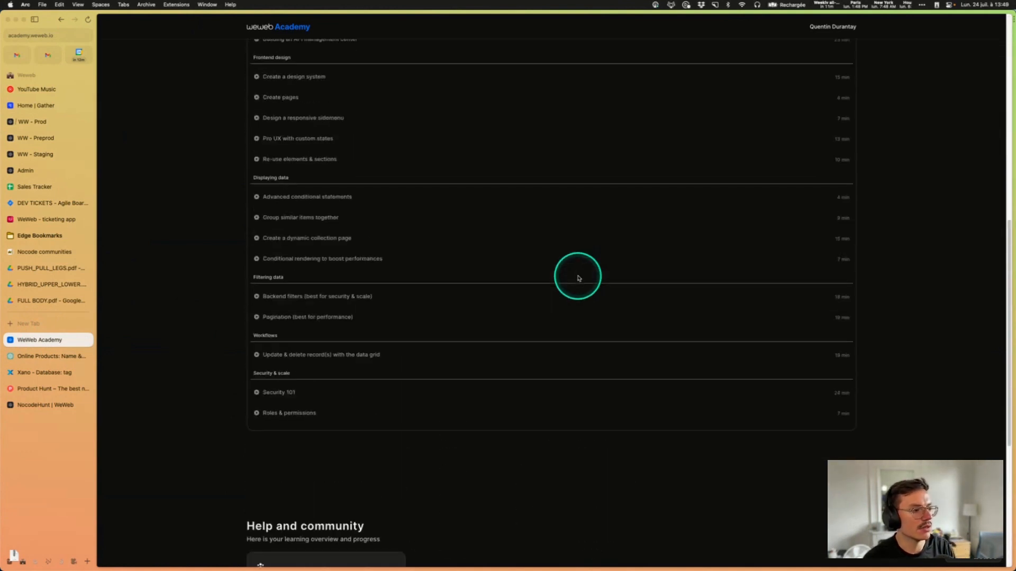
pyautogui.scroll(10, 578, 278)
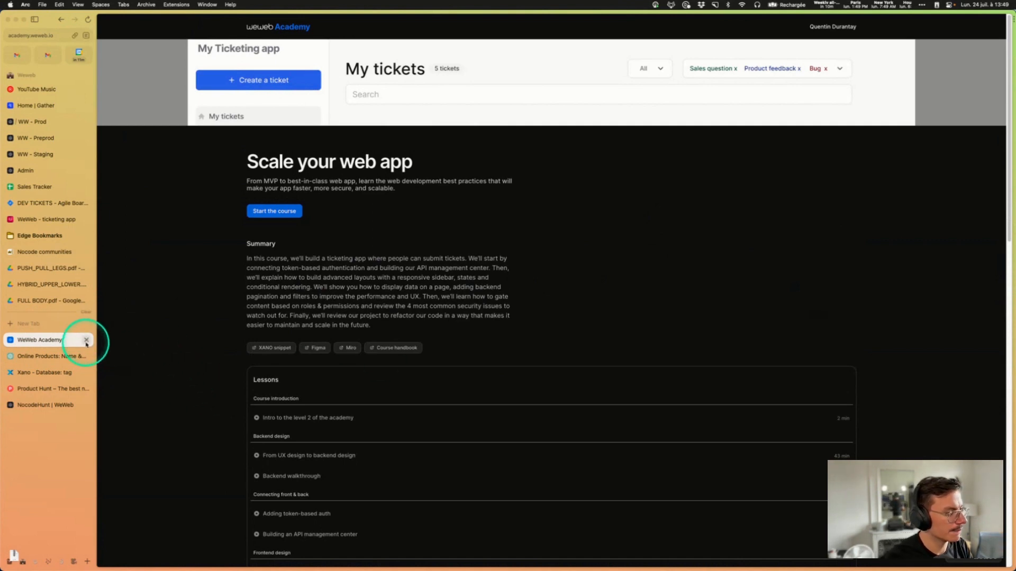
pyautogui.click(87, 341)
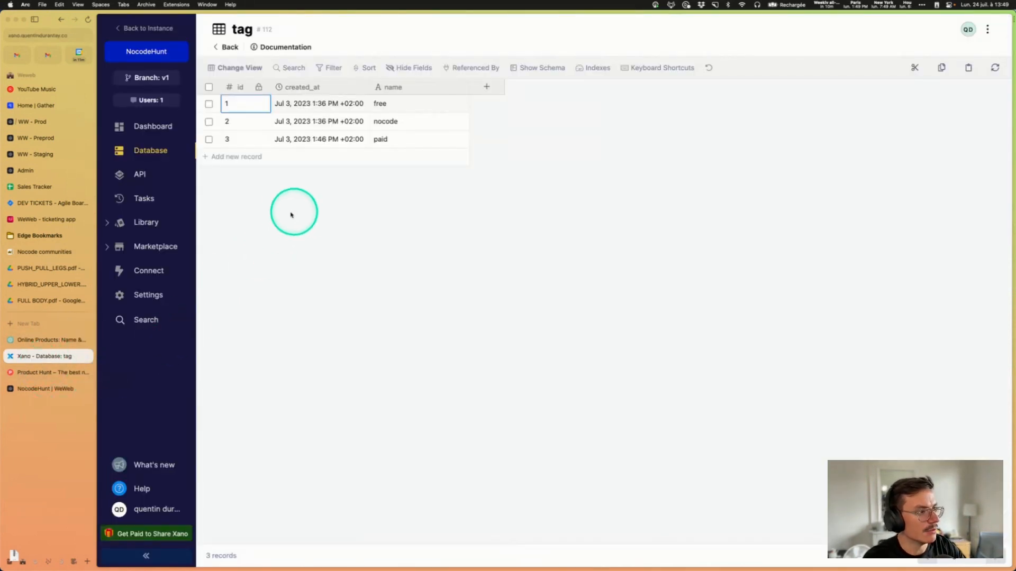
# Step: Add two new records to the tag table and name record 4 lead generation
pyautogui.click(275, 161)
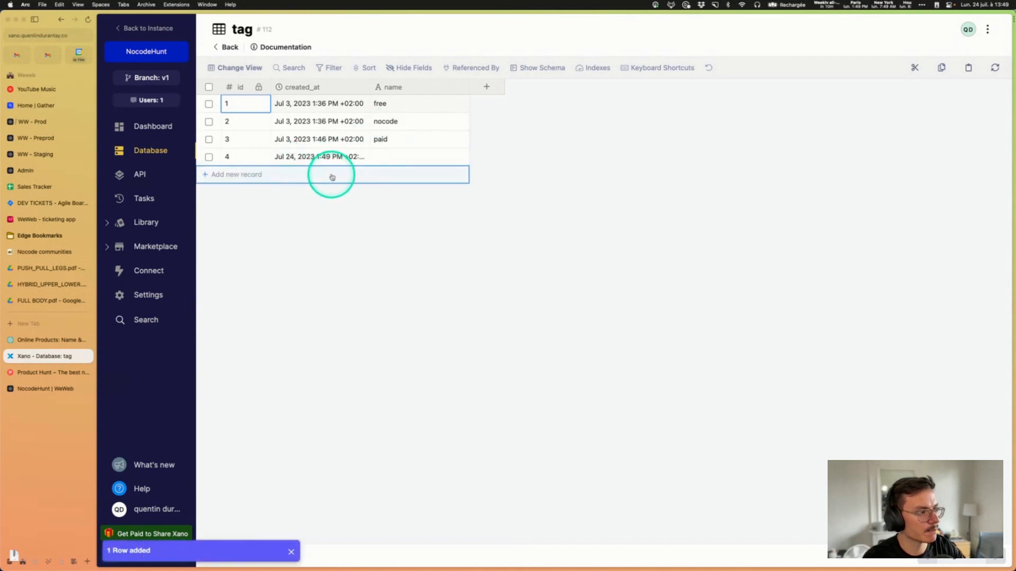
pyautogui.click(354, 175)
pyautogui.doubleClick(391, 160)
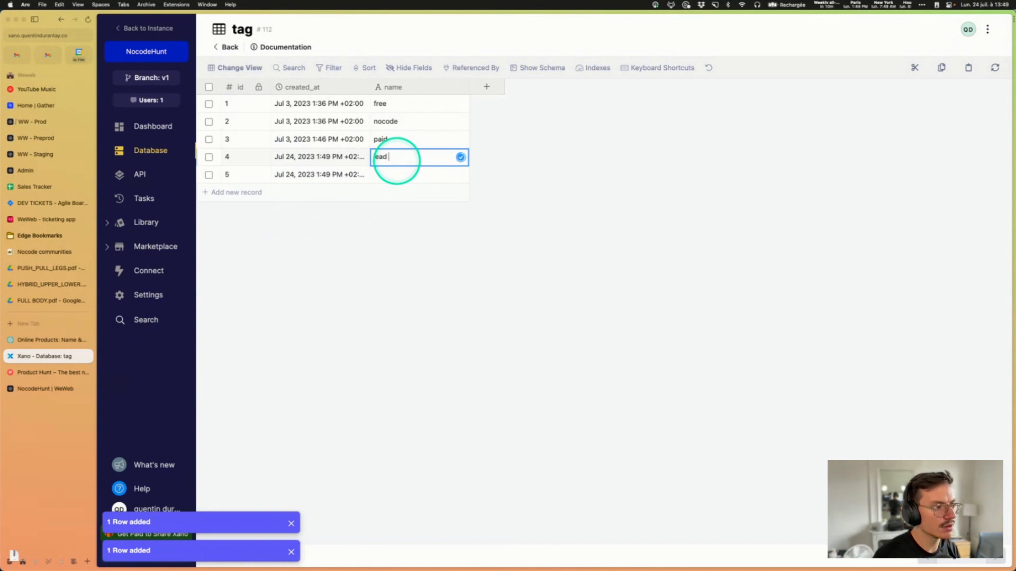
pyautogui.write('lead gnera')
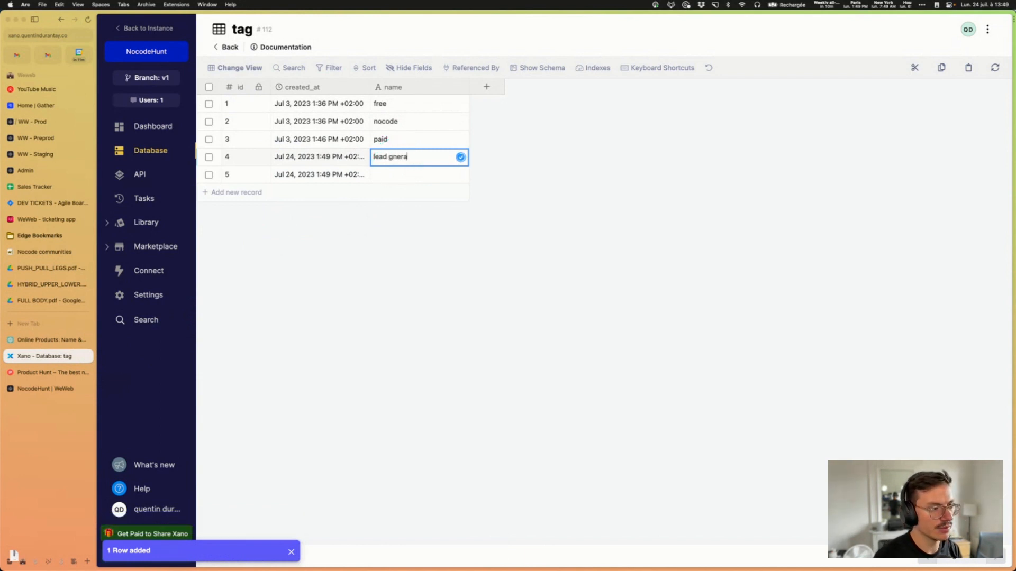
pyautogui.press('BackSpace')
pyautogui.write('e,e')
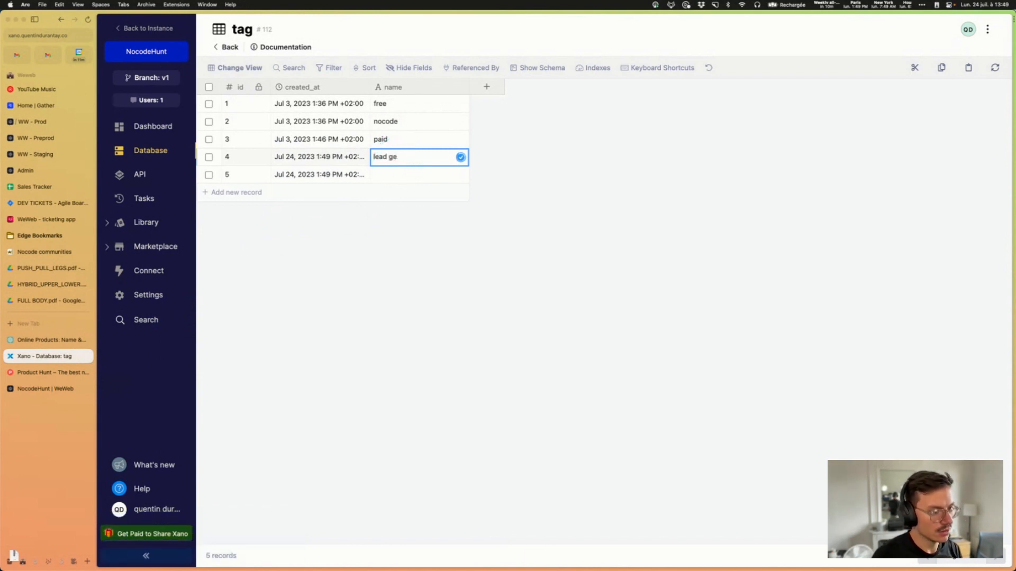
pyautogui.press('Return')
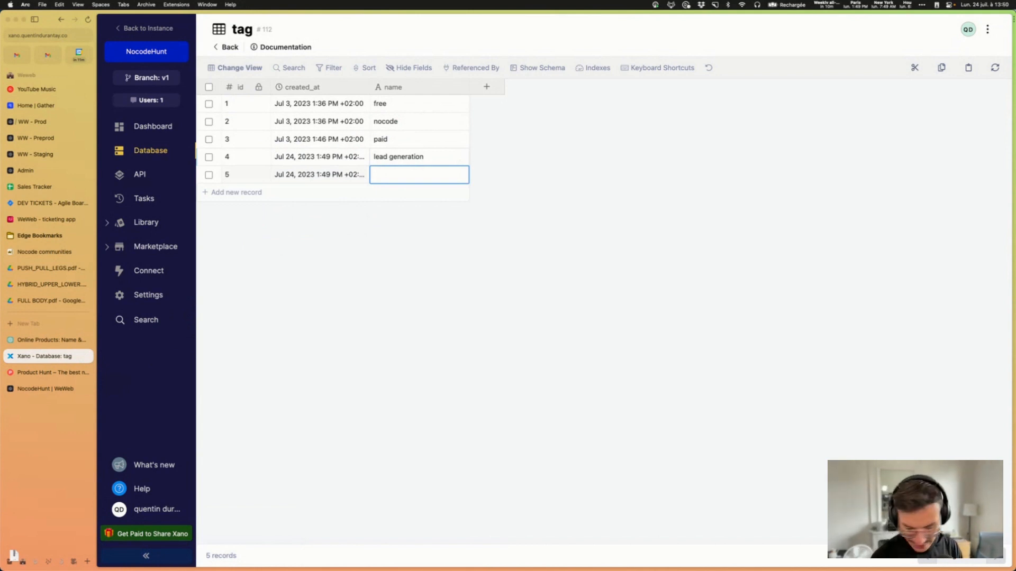
# Step: Name tag record 5 rentals, and add a sixth record named analytics
pyautogui.write('rentals')
pyautogui.press('Return')
pyautogui.click(395, 175)
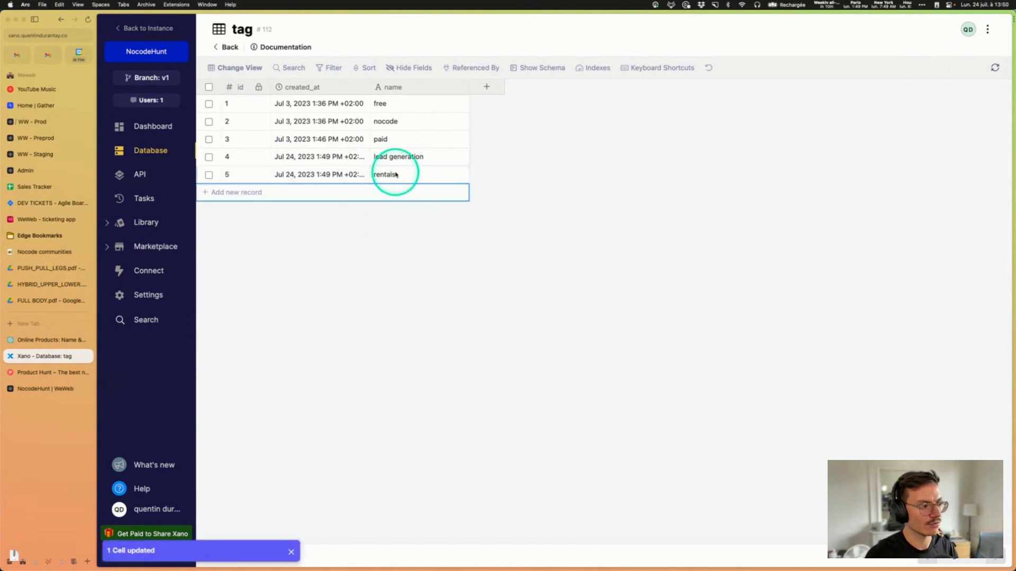
pyautogui.click(427, 197)
pyautogui.click(418, 192)
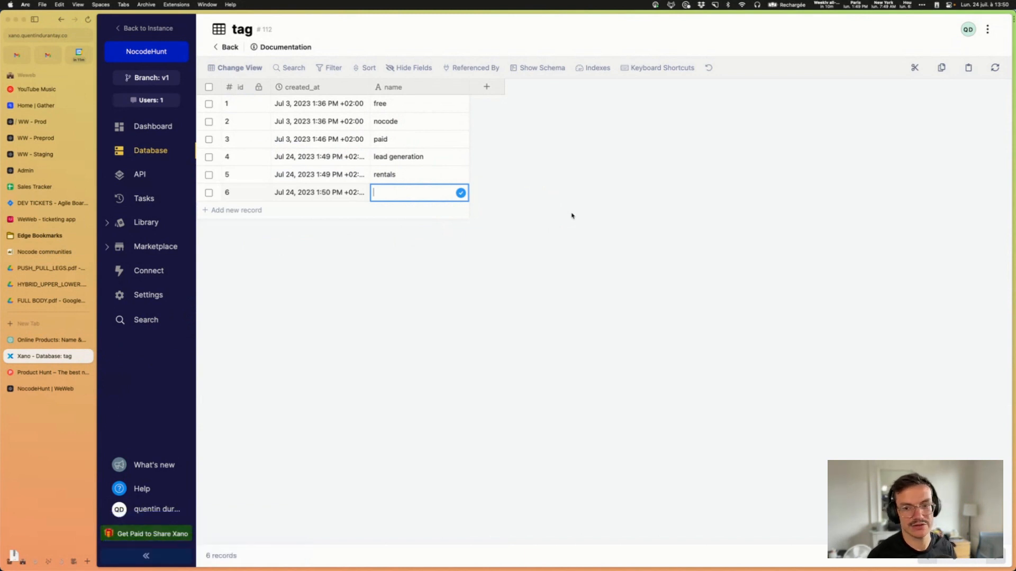
pyautogui.write('analytics')
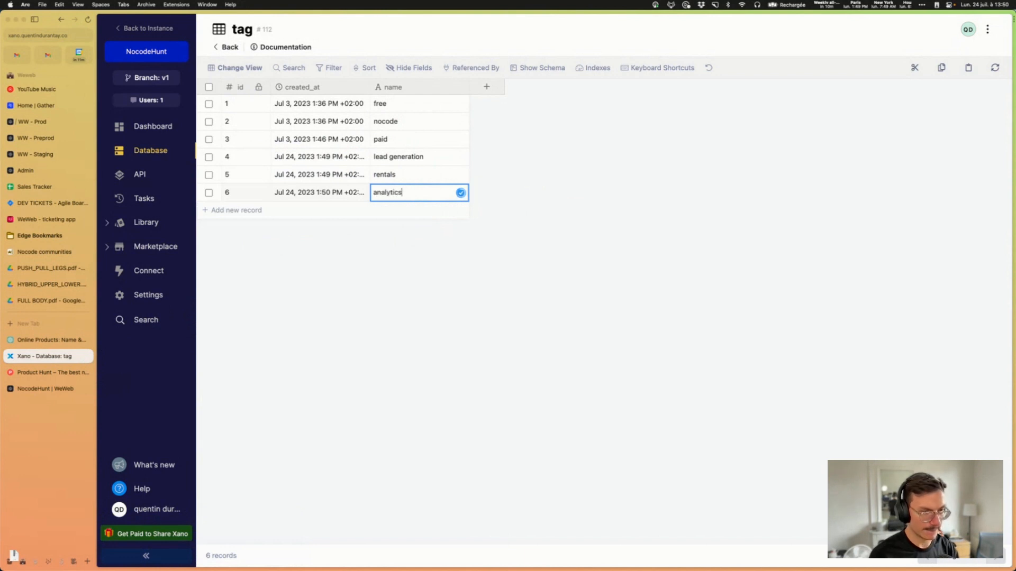
pyautogui.press('Return')
pyautogui.click(586, 331)
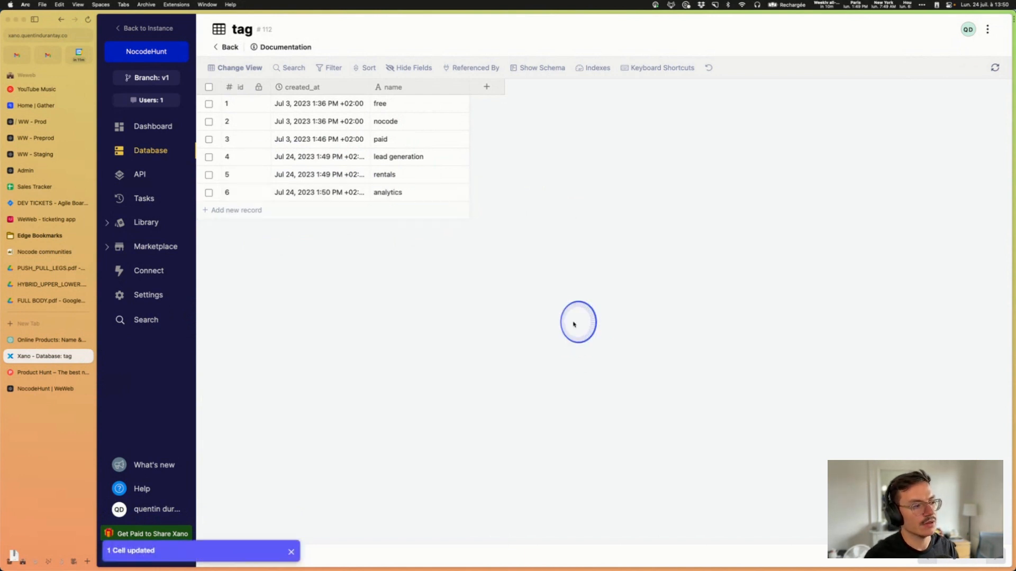
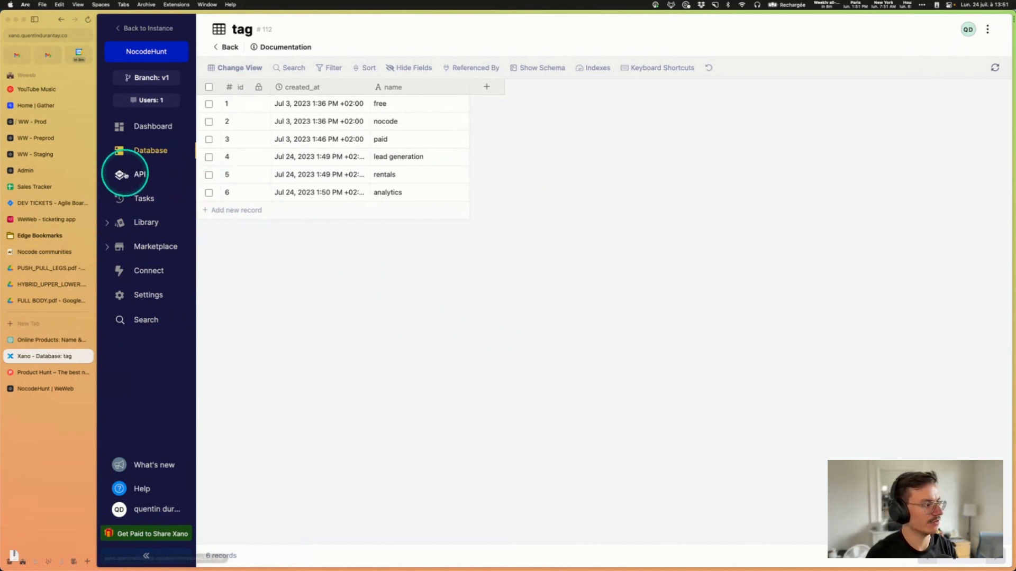
# Step: Open the tag_product table and assign the lead generation tag to Apollo record 12 and Clearbit record 14
pyautogui.click(156, 150)
pyautogui.click(687, 114)
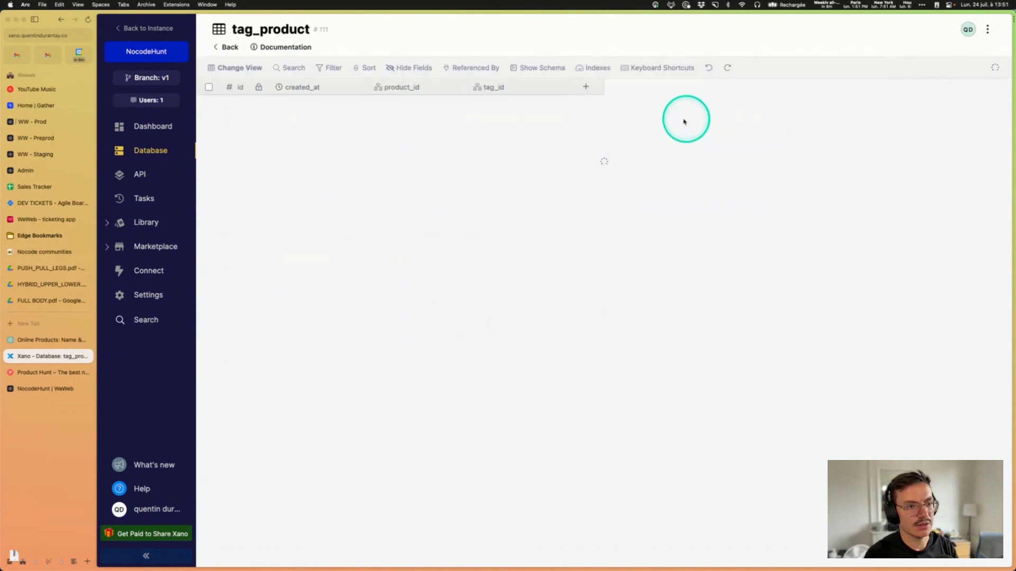
pyautogui.scroll(-3, 635, 259)
pyautogui.click(510, 221)
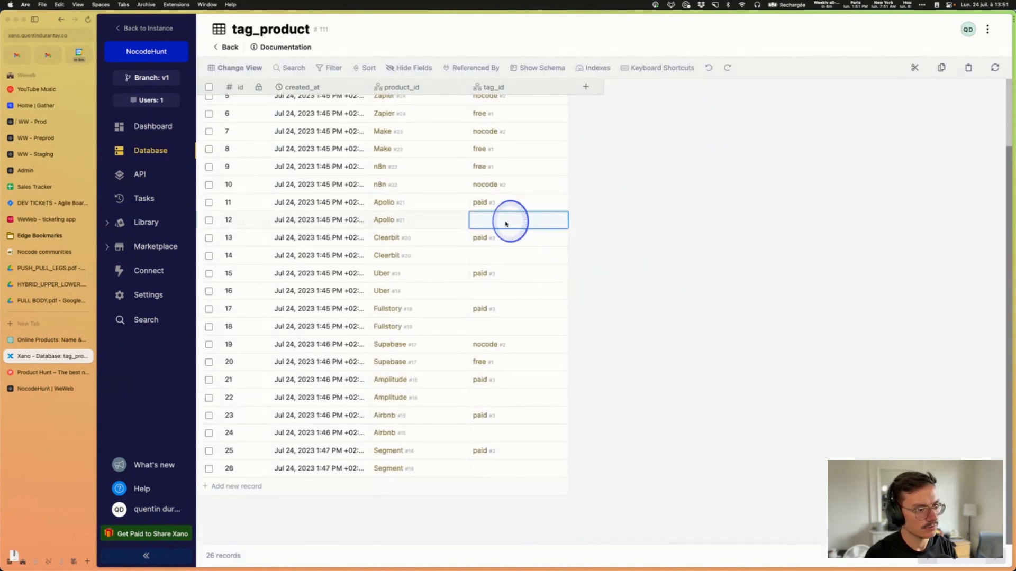
pyautogui.click(505, 222)
pyautogui.click(522, 310)
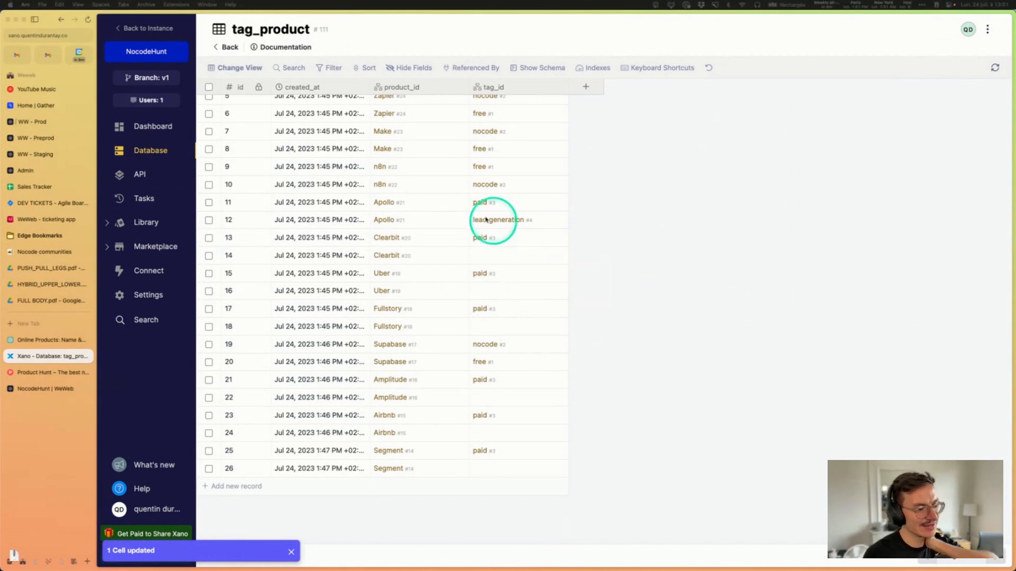
pyautogui.click(527, 257)
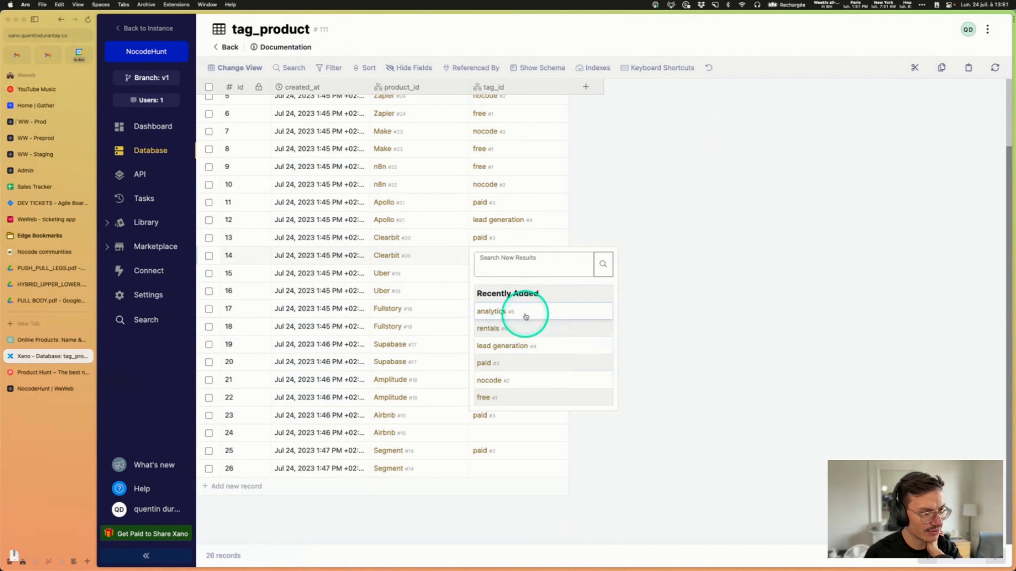
pyautogui.click(524, 348)
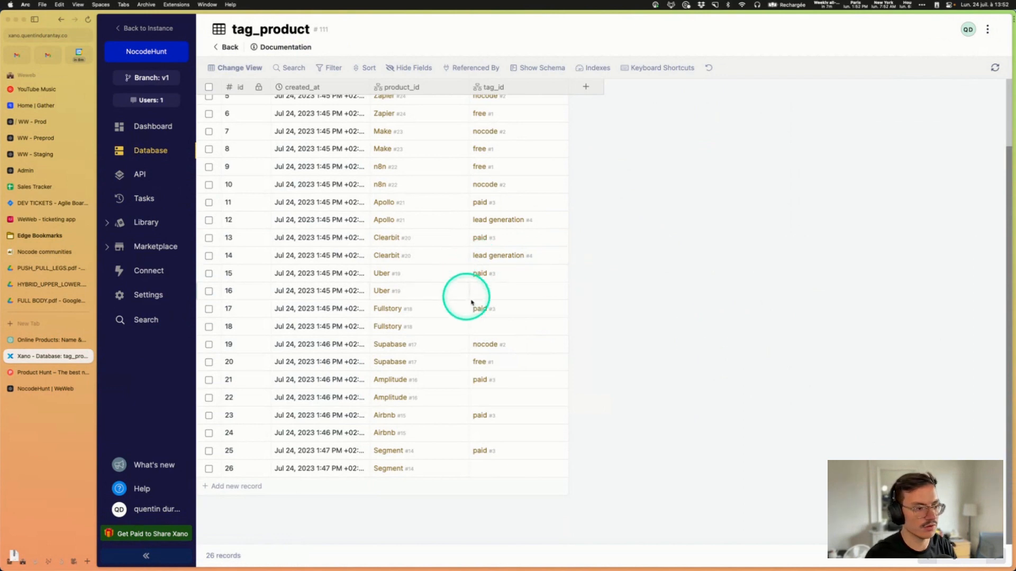
# Step: Assign the rentals tag to Uber record 16 and the analytics tag to Fullstory record 18 in tag_id
pyautogui.click(517, 290)
pyautogui.click(516, 294)
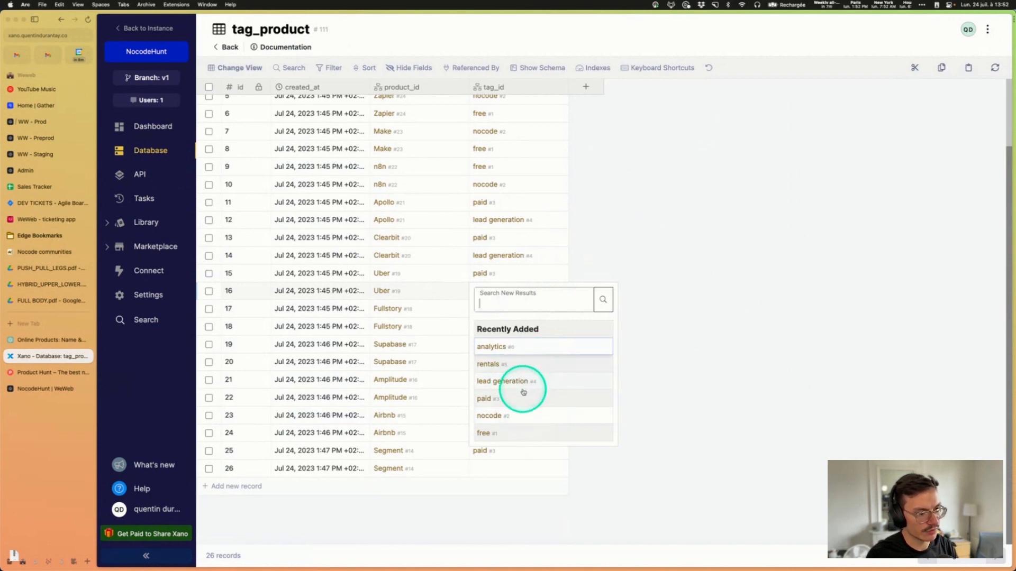
pyautogui.click(515, 366)
pyautogui.click(503, 329)
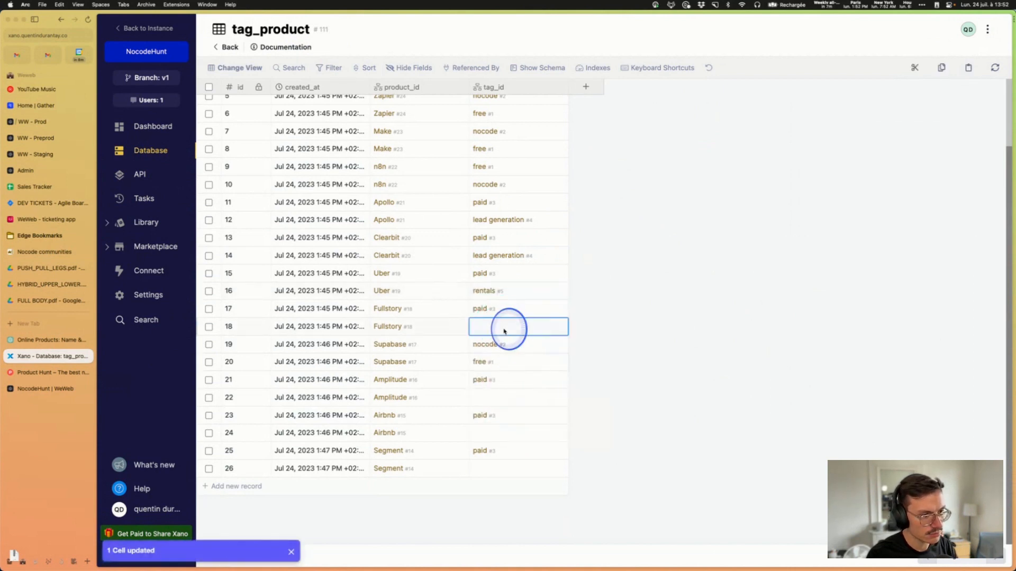
pyautogui.click(503, 329)
pyautogui.click(516, 381)
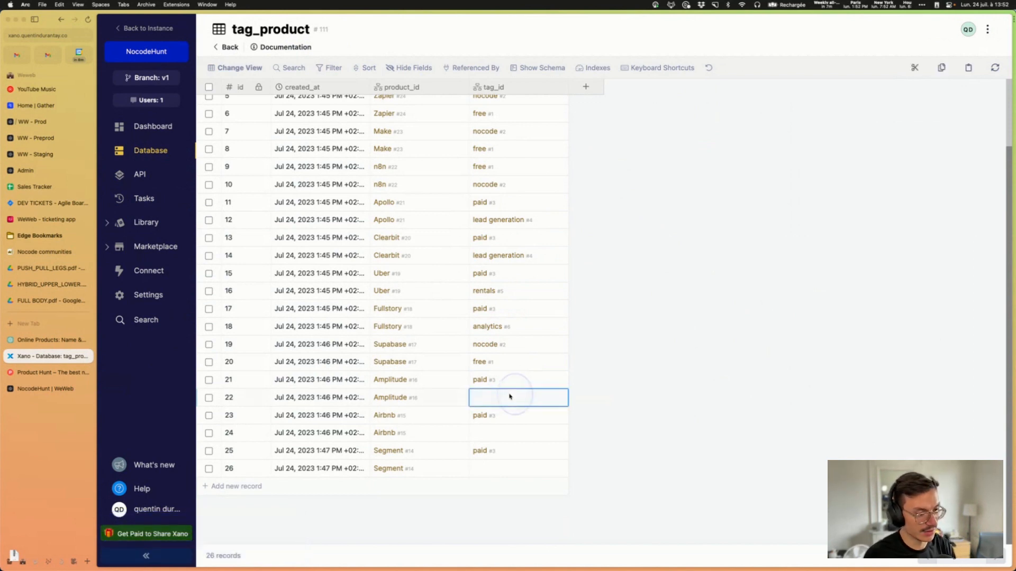
# Step: Assign the analytics tag to Amplitude record 22 and Segment record 26, and lead generation to Airbnb record 24
pyautogui.click(510, 397)
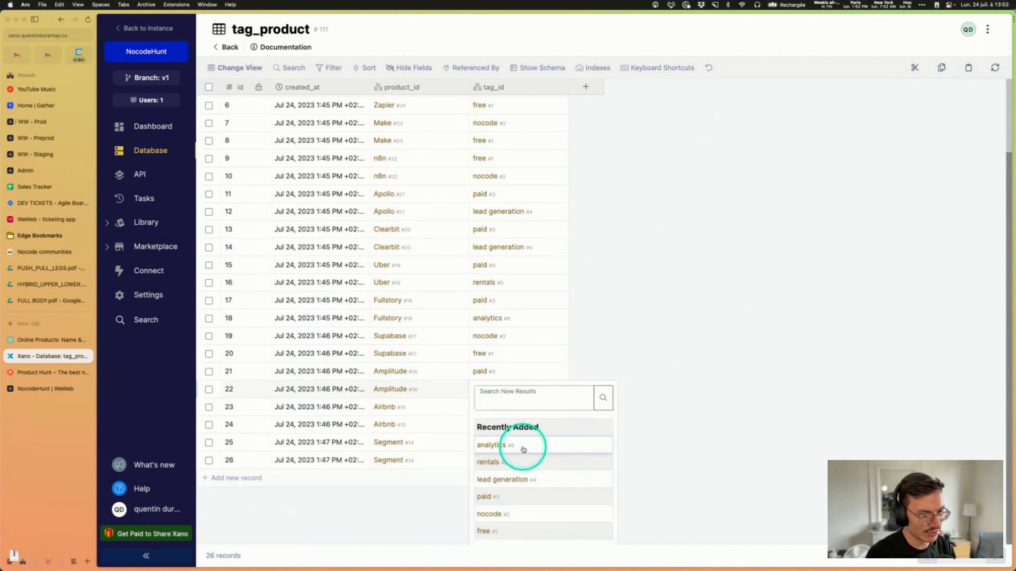
pyautogui.click(524, 449)
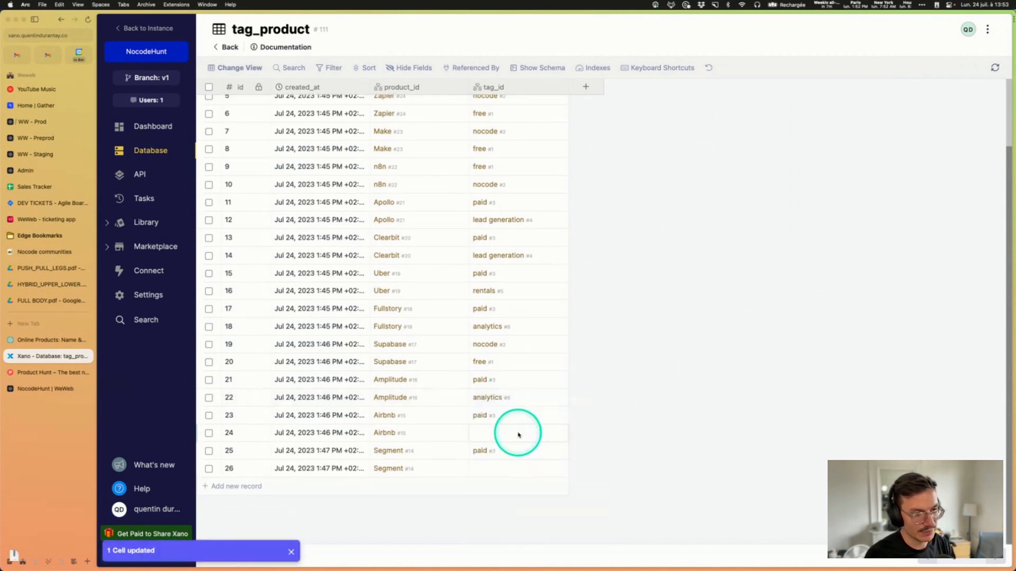
pyautogui.click(503, 435)
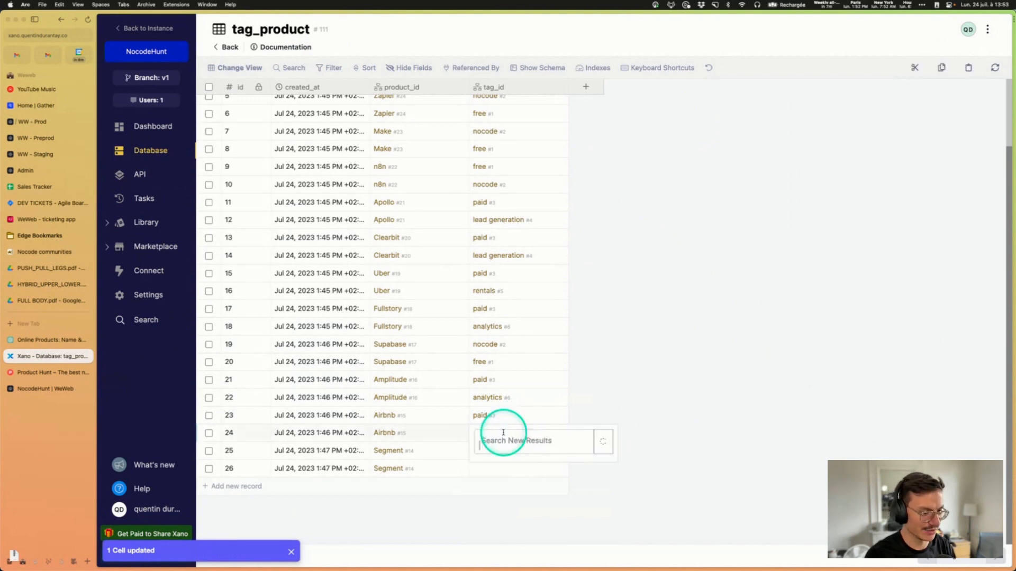
pyautogui.click(519, 524)
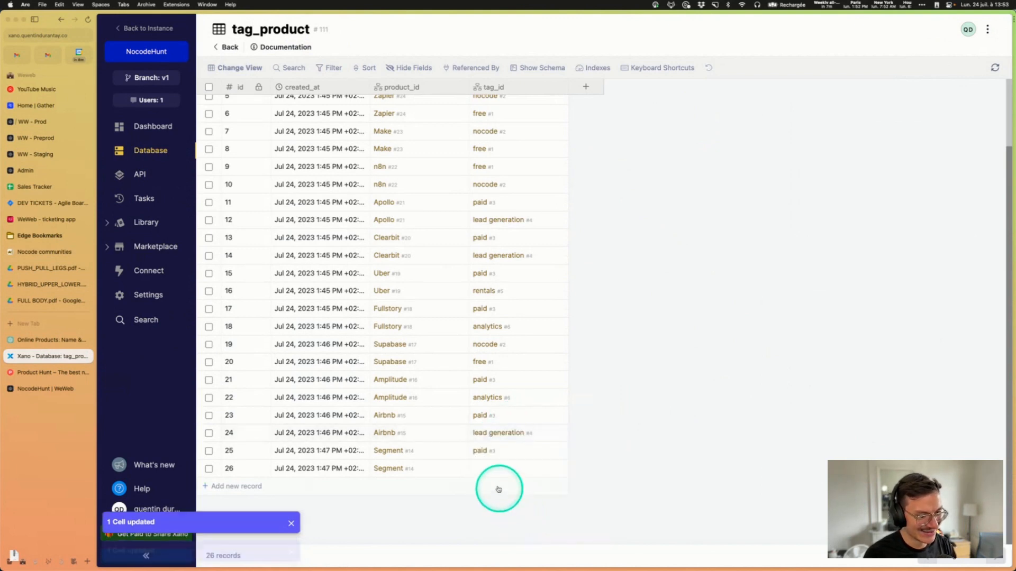
pyautogui.click(493, 469)
pyautogui.click(513, 522)
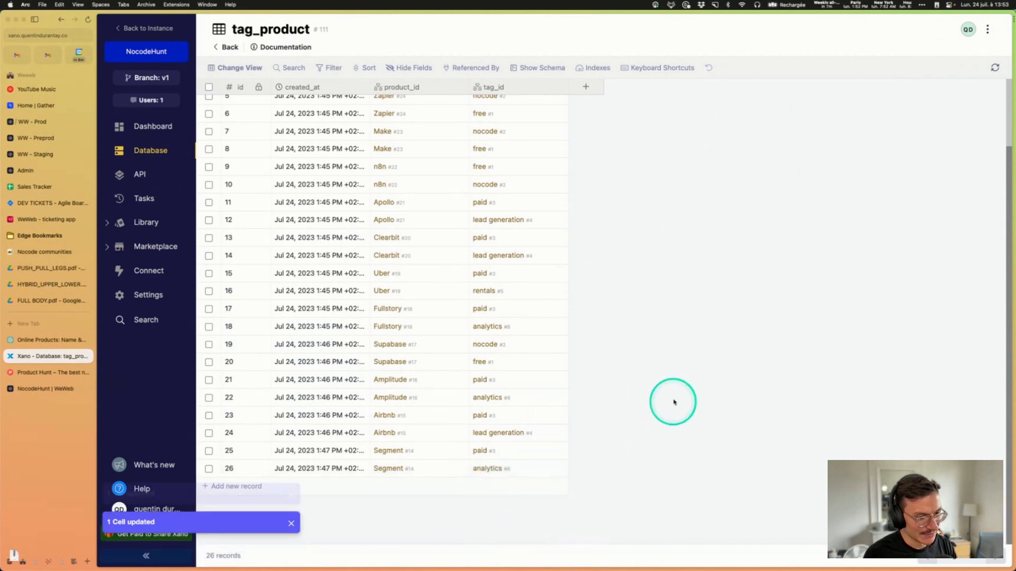
# Step: Switch to the NocodeHunt project in WeWeb, refresh its data and check the tags on the product cards
pyautogui.click(37, 393)
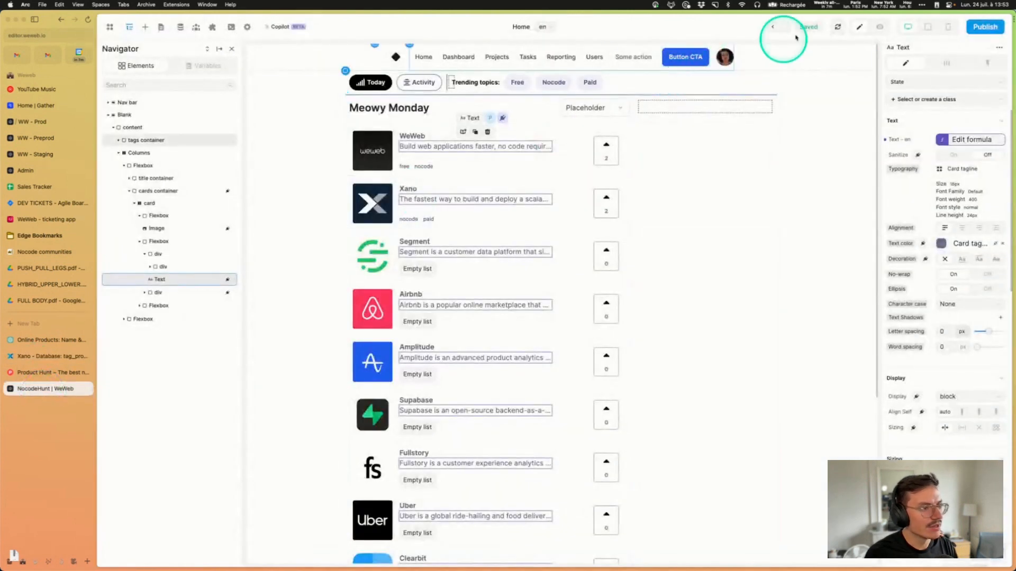
pyautogui.click(837, 27)
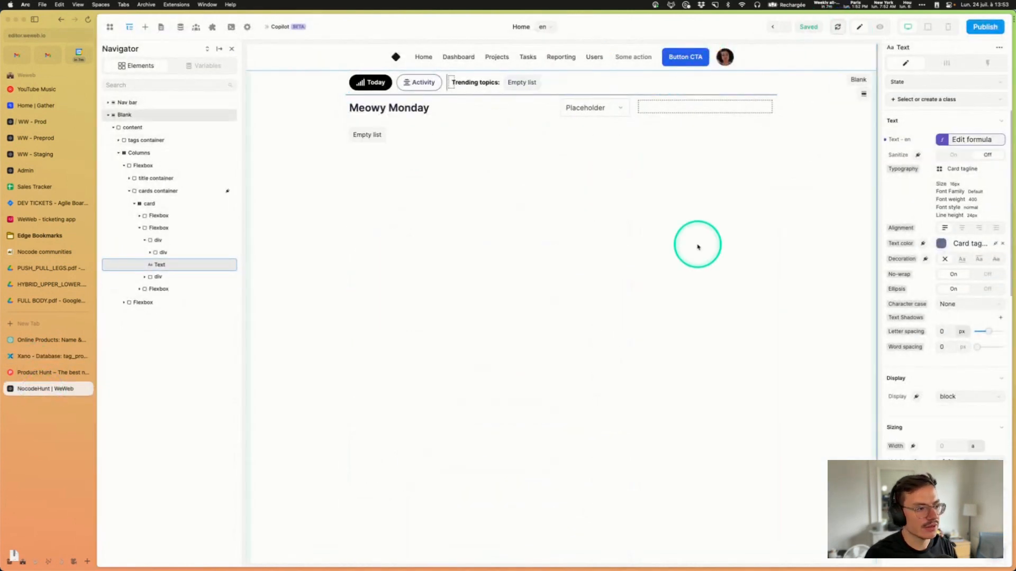
pyautogui.scroll(-4, 455, 243)
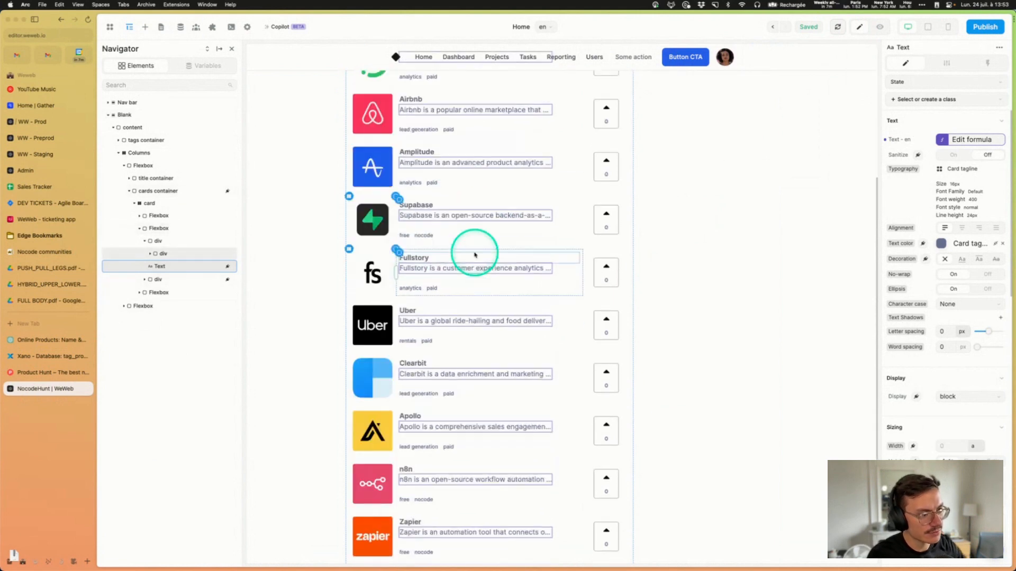
pyautogui.scroll(-2, 474, 256)
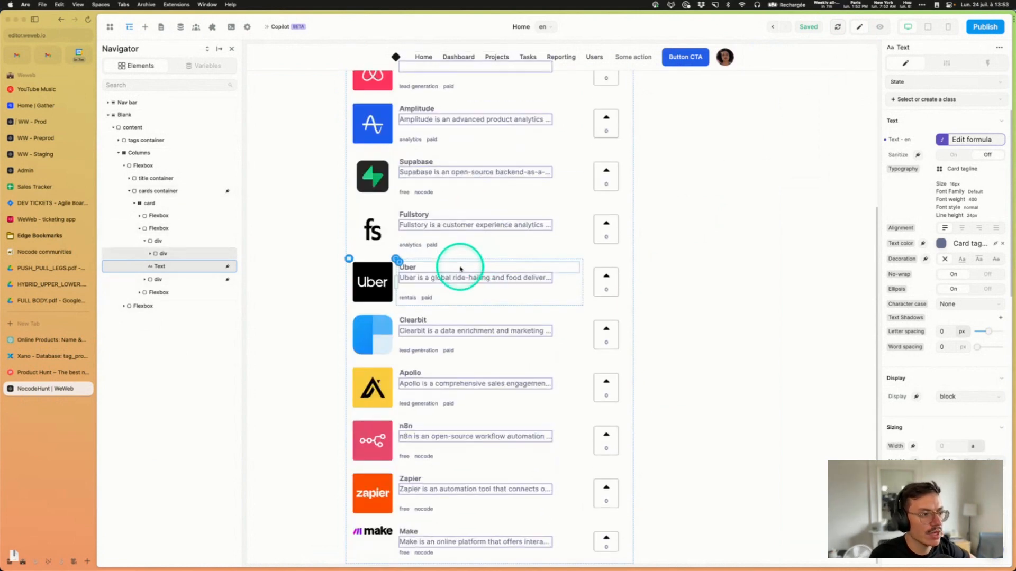
pyautogui.scroll(10, 461, 269)
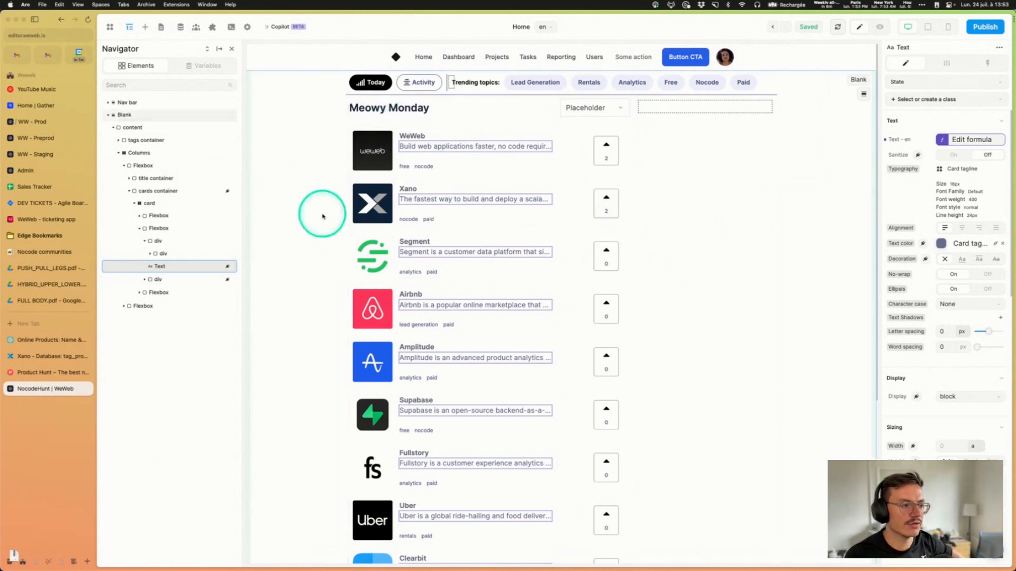
pyautogui.scroll(-5, 482, 296)
pyautogui.scroll(5, 478, 321)
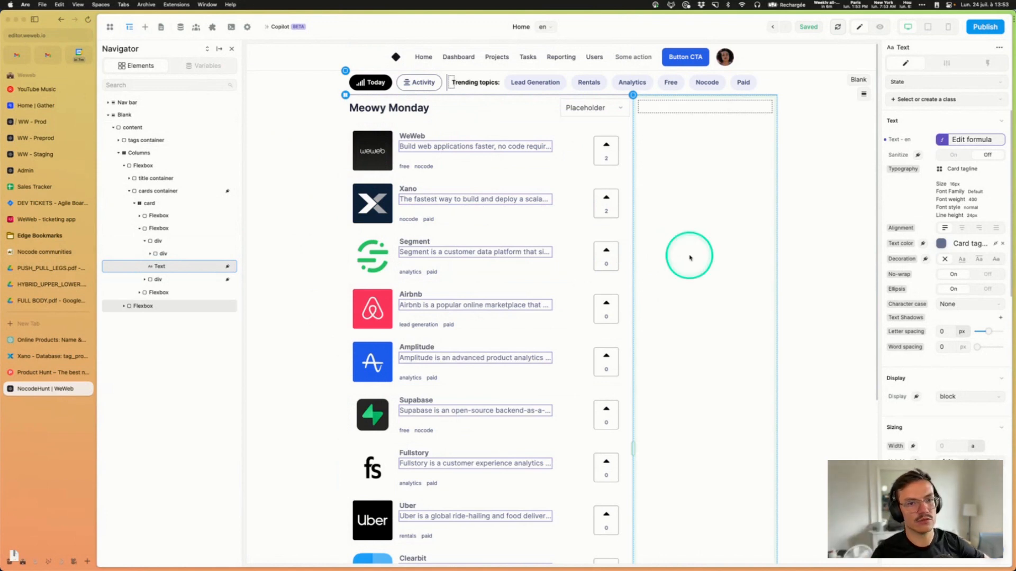
pyautogui.click(922, 99)
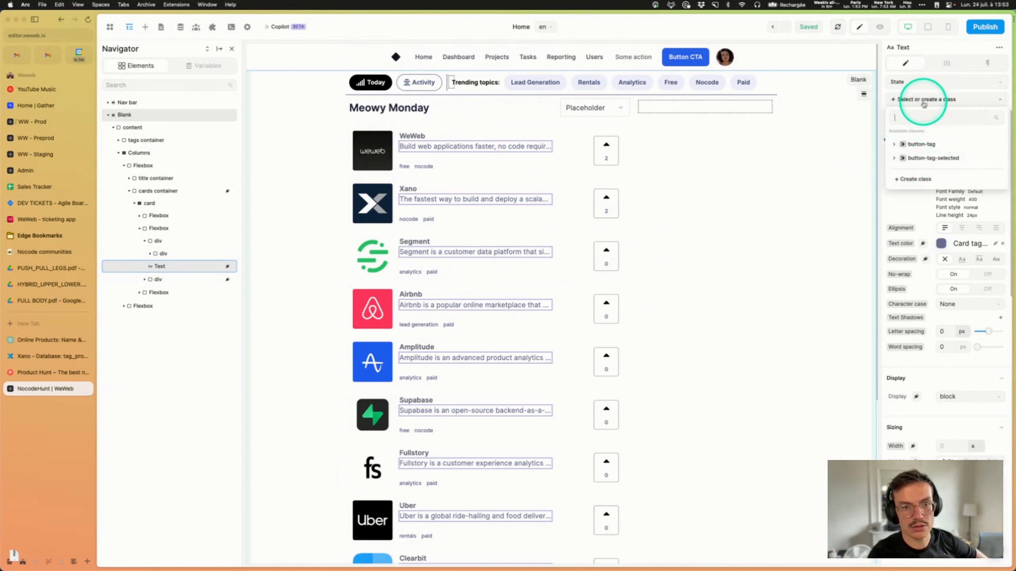
pyautogui.click(759, 145)
pyautogui.click(707, 256)
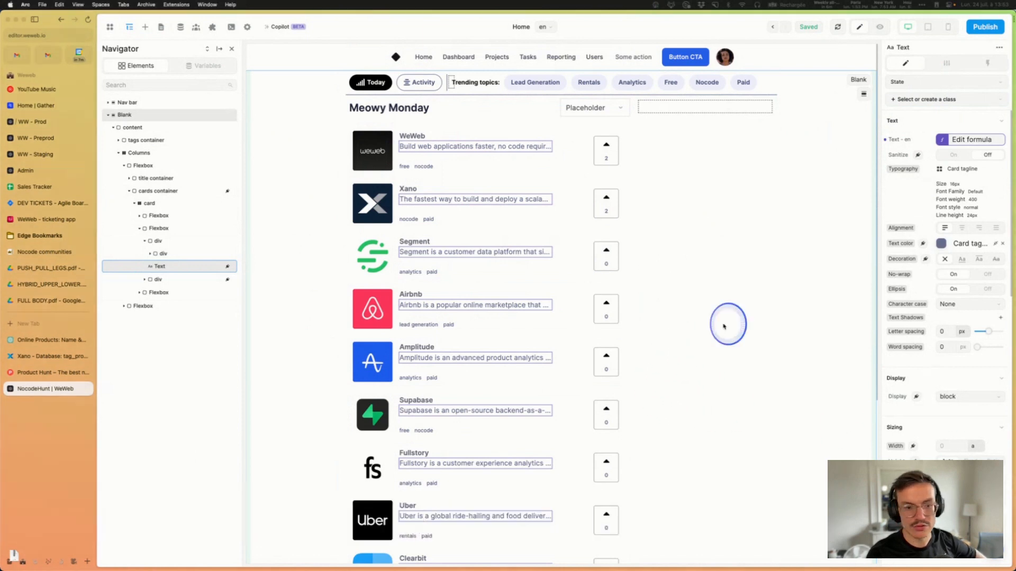
pyautogui.scroll(-5, 724, 326)
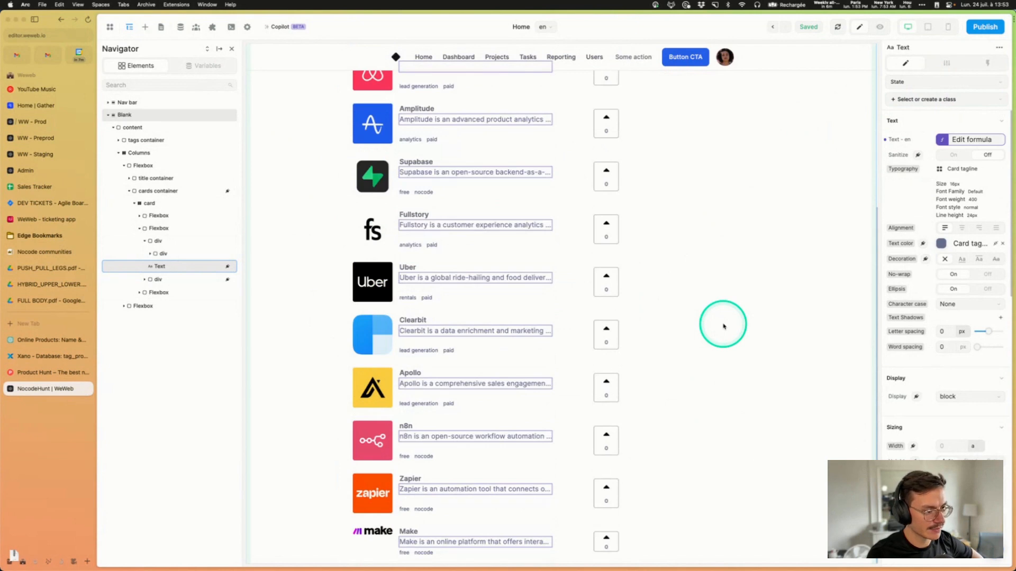
pyautogui.scroll(5, 724, 327)
pyautogui.scroll(-2, 723, 327)
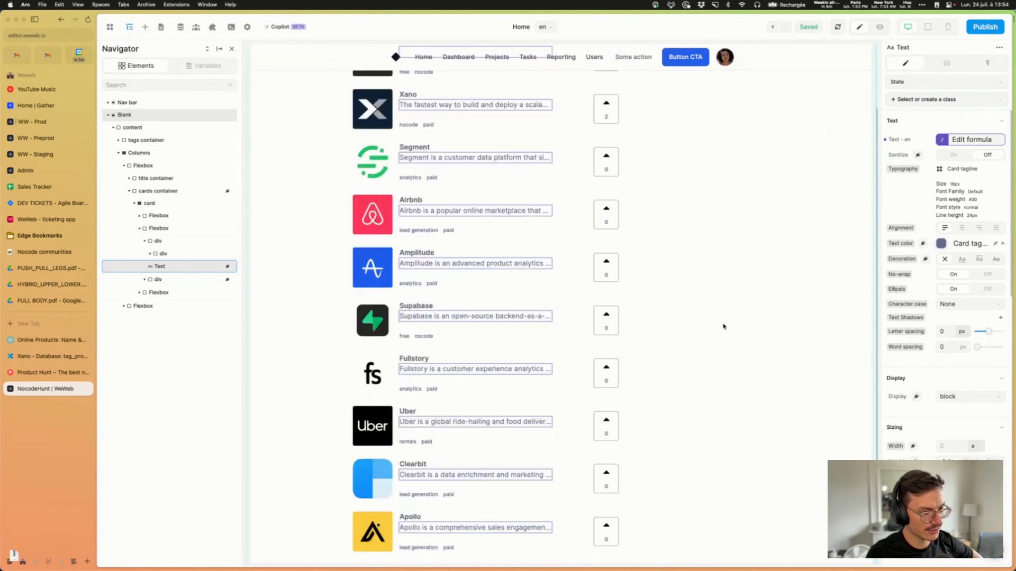
pyautogui.click(723, 326)
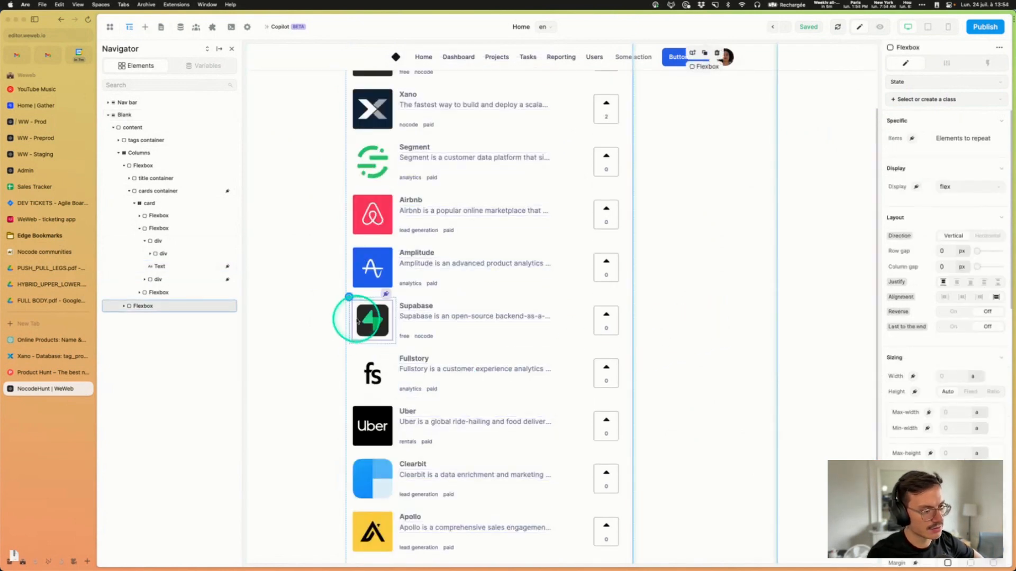
pyautogui.scroll(3, 459, 328)
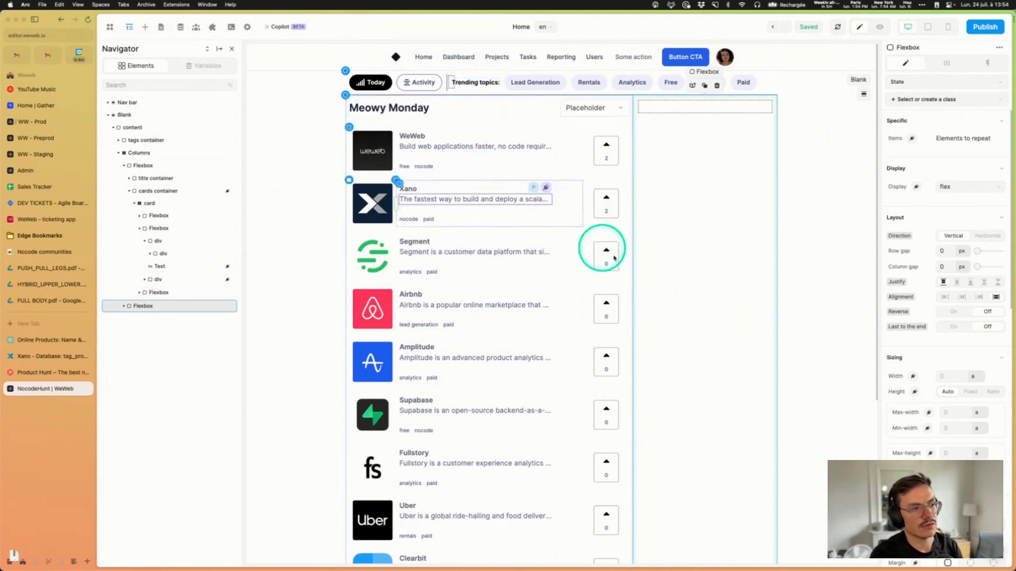
# Step: Look through the rest of the product list on the Home page canvas and clear the Flexbox selection
pyautogui.scroll(-1, 692, 291)
pyautogui.scroll(-5, 693, 295)
pyautogui.scroll(5, 674, 317)
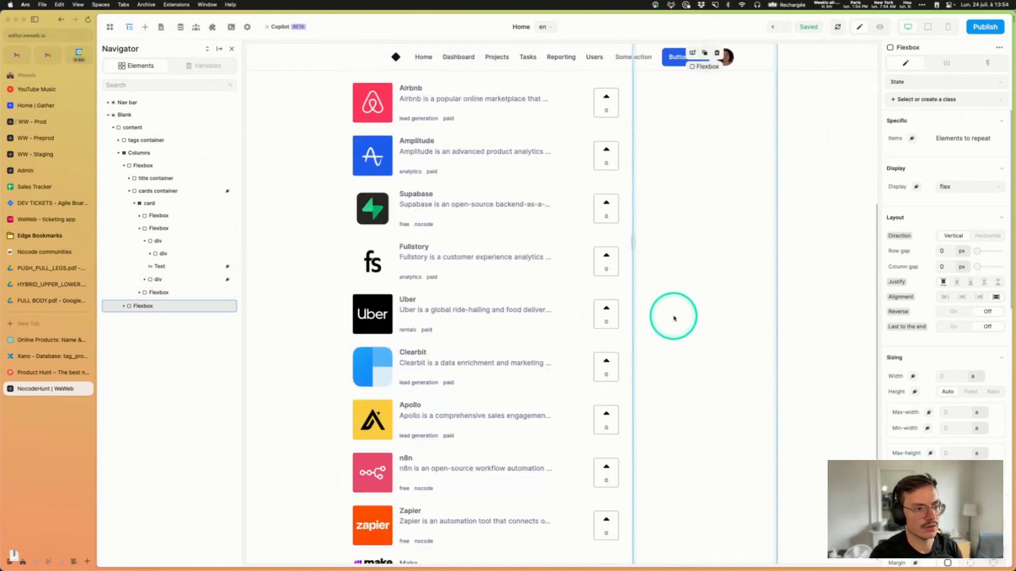
pyautogui.click(329, 202)
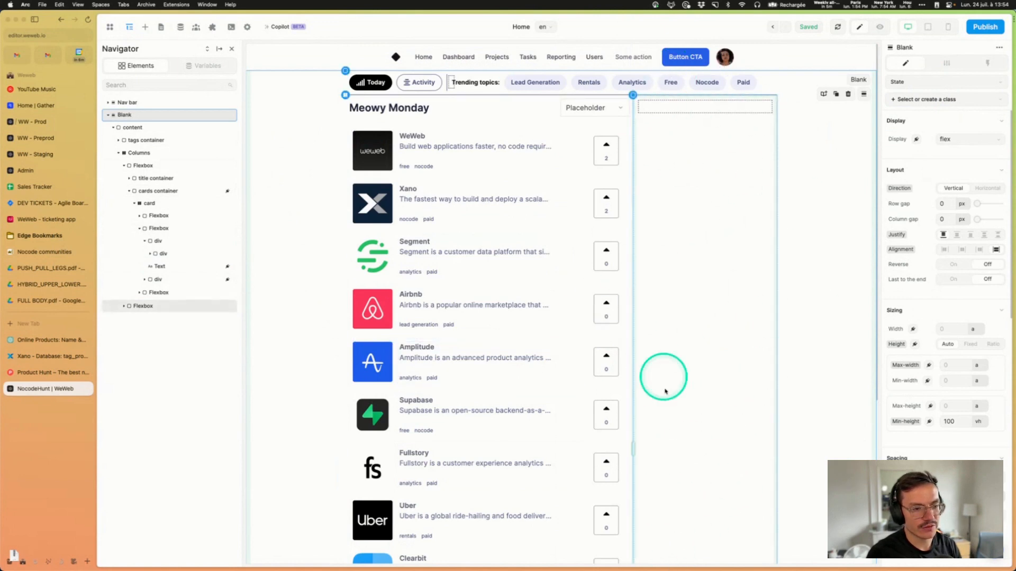
# Step: Switch to Product Hunt and examine its home page and the product list on the Artificial Intelligence topic page
pyautogui.click(45, 372)
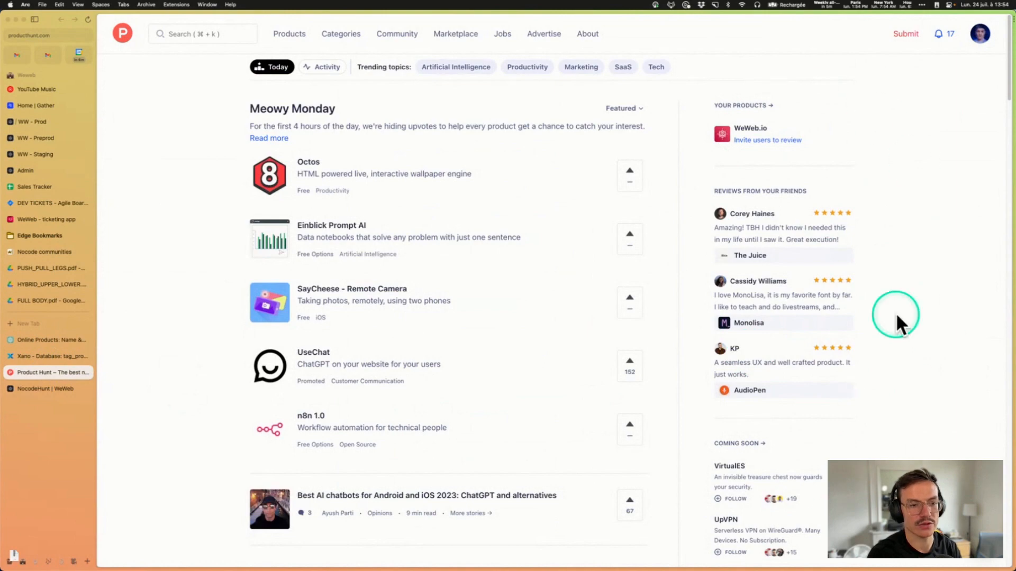
pyautogui.scroll(-15, 773, 392)
pyautogui.scroll(5, 780, 372)
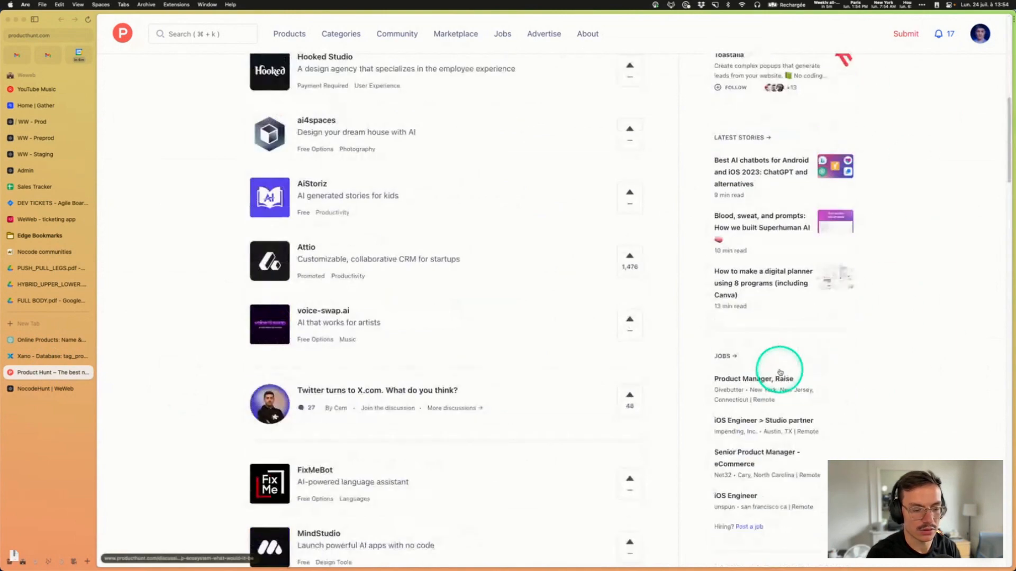
pyautogui.scroll(10, 779, 372)
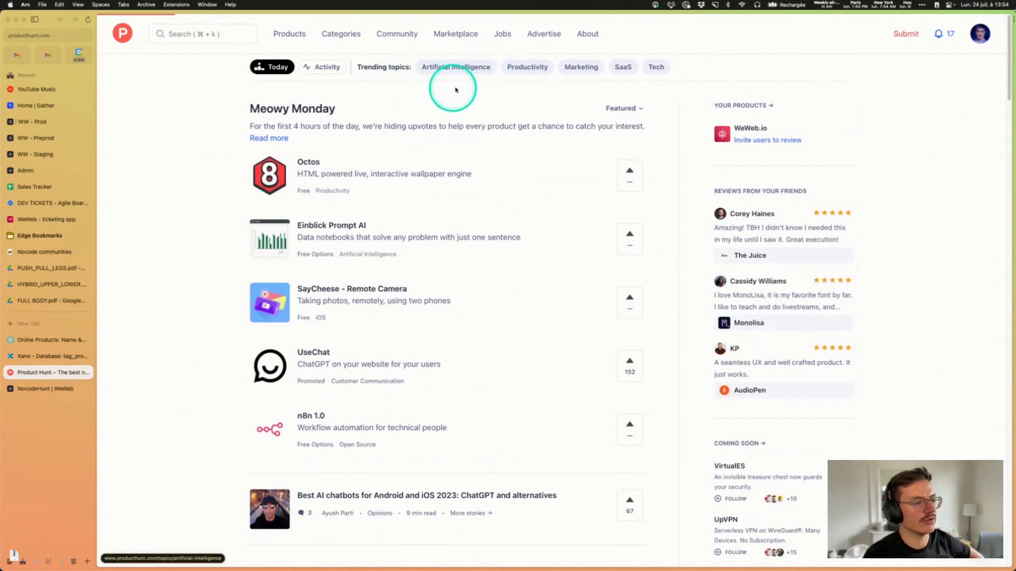
pyautogui.click(454, 68)
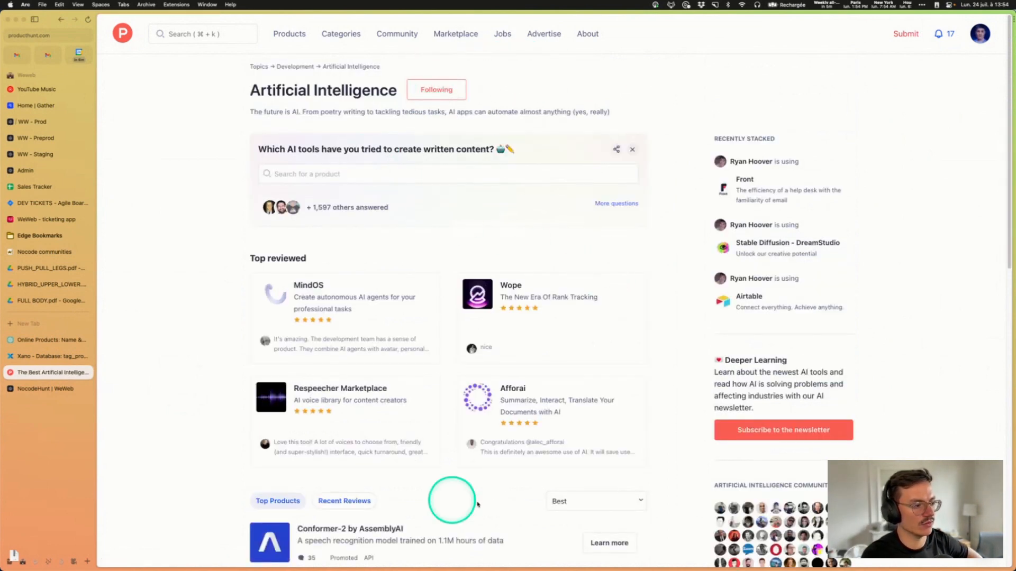
pyautogui.scroll(-7, 503, 311)
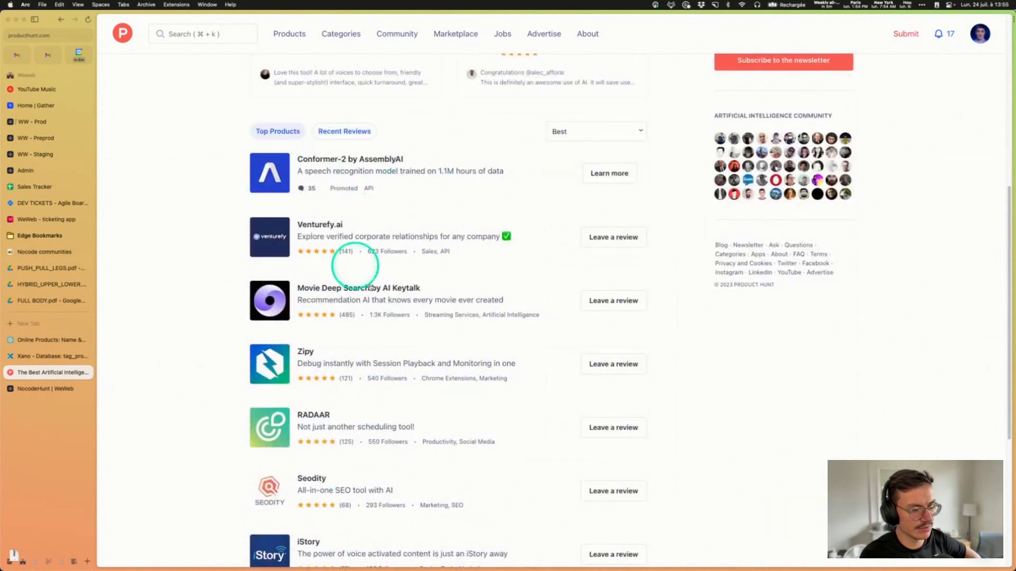
pyautogui.scroll(3, 416, 344)
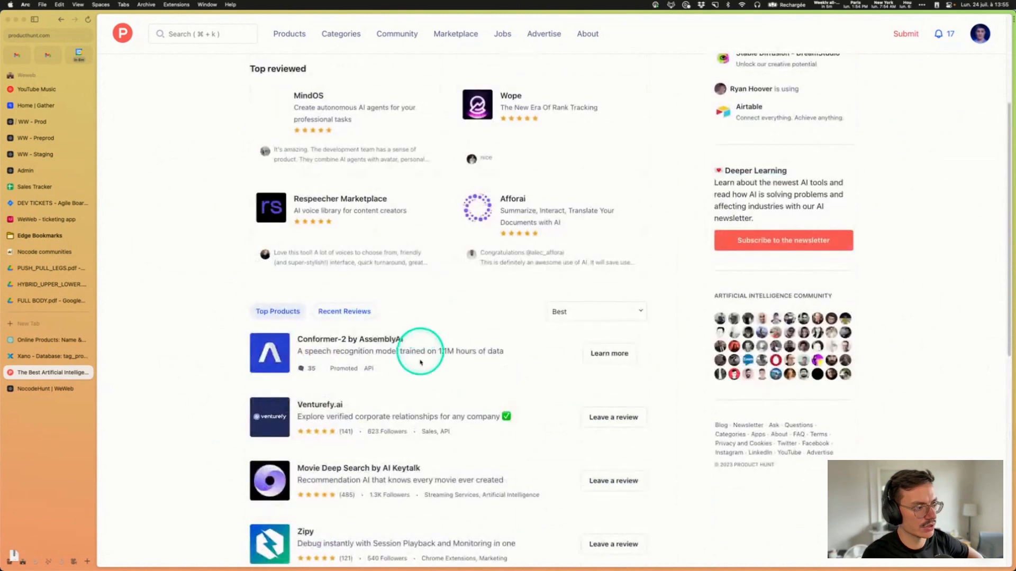
pyautogui.scroll(4, 420, 362)
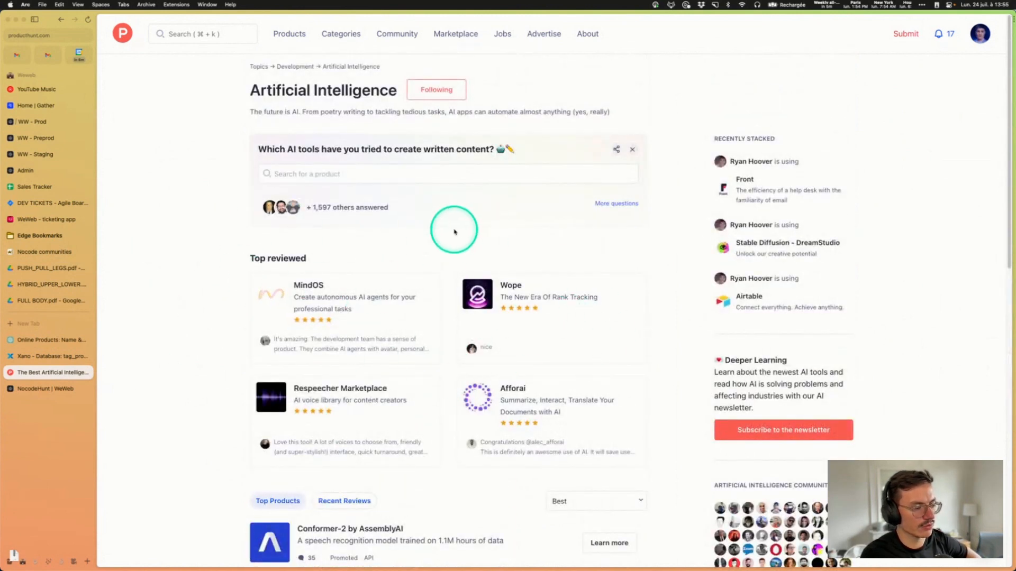
# Step: Inspect the URL and layout of Product Hunt's Productivity topic page, and return to the site's home page
pyautogui.click(62, 21)
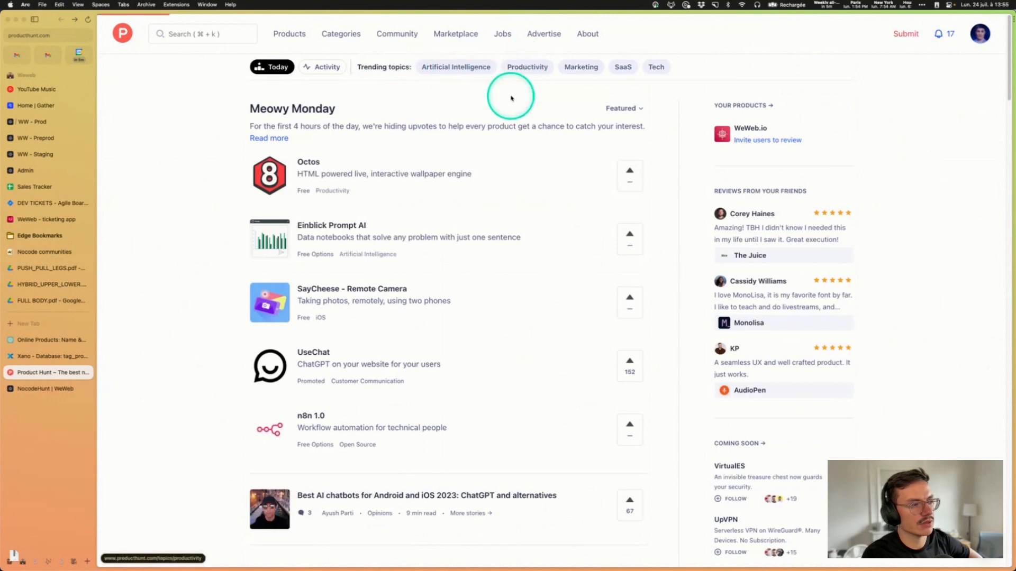
pyautogui.click(46, 37)
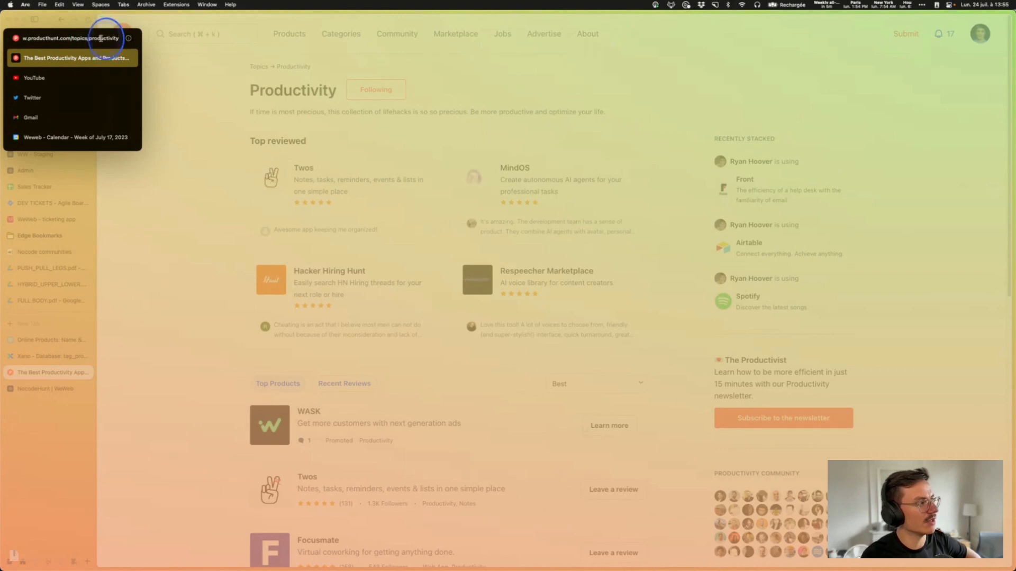
pyautogui.click(193, 162)
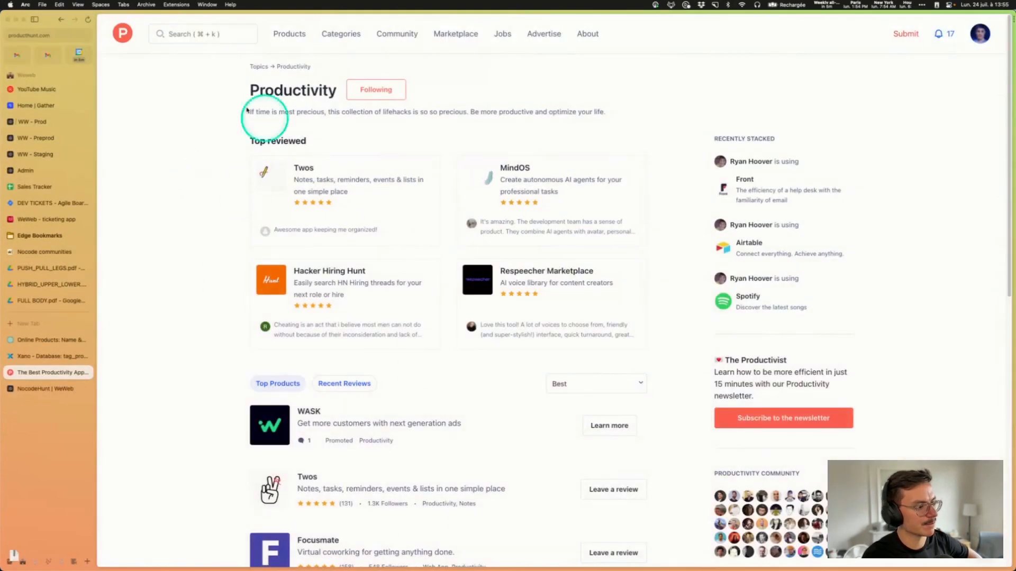
pyautogui.click(126, 32)
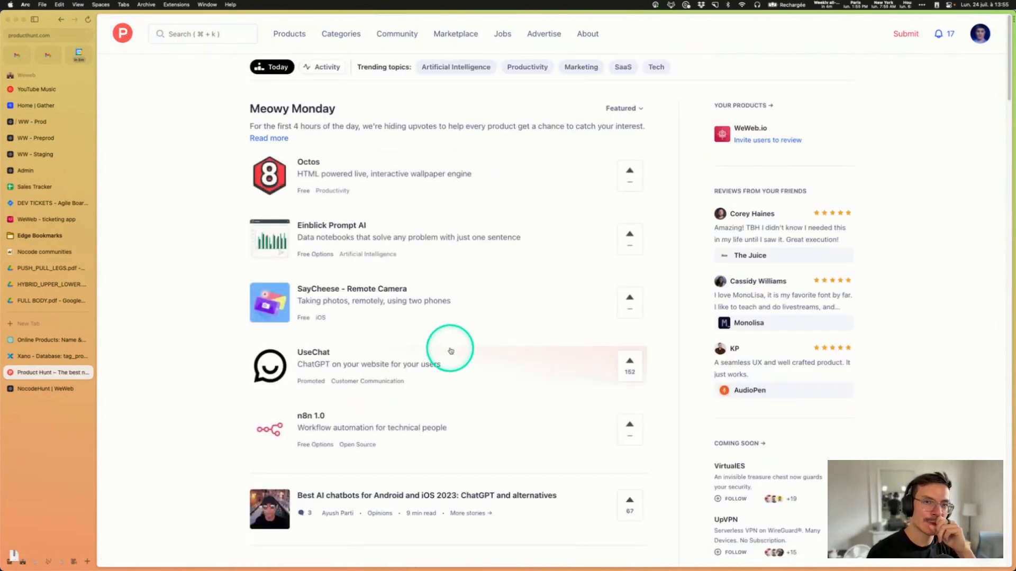
# Step: Switch to the NocodeHunt project in WeWeb and set up a new page named Topic copied from Home
pyautogui.click(33, 393)
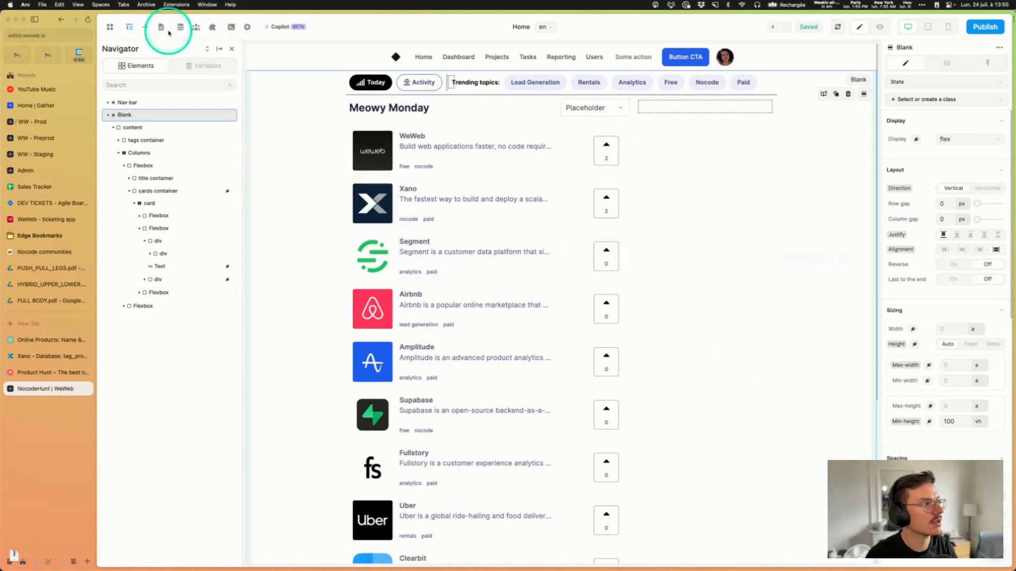
pyautogui.click(161, 29)
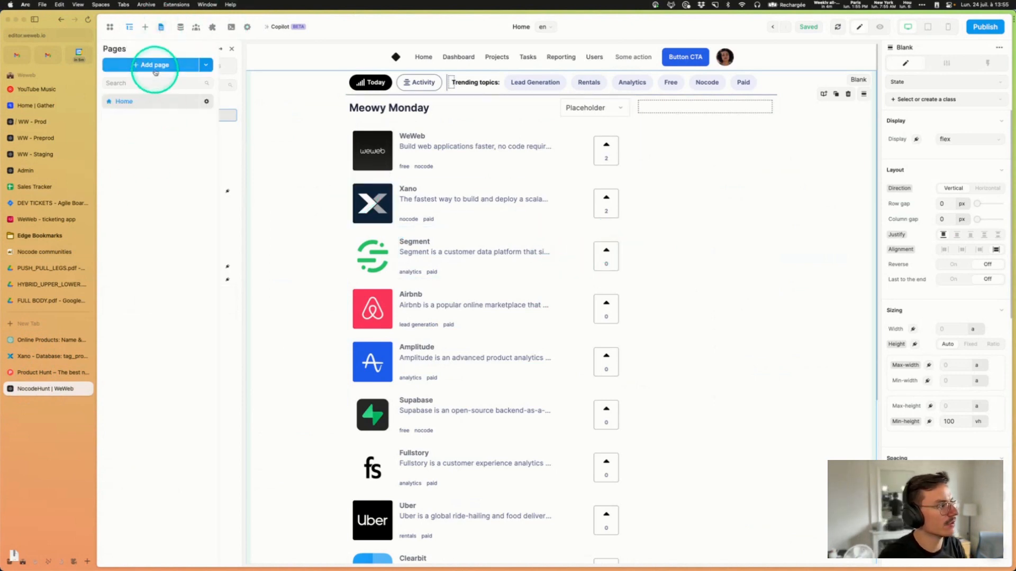
pyautogui.click(155, 65)
pyautogui.click(287, 96)
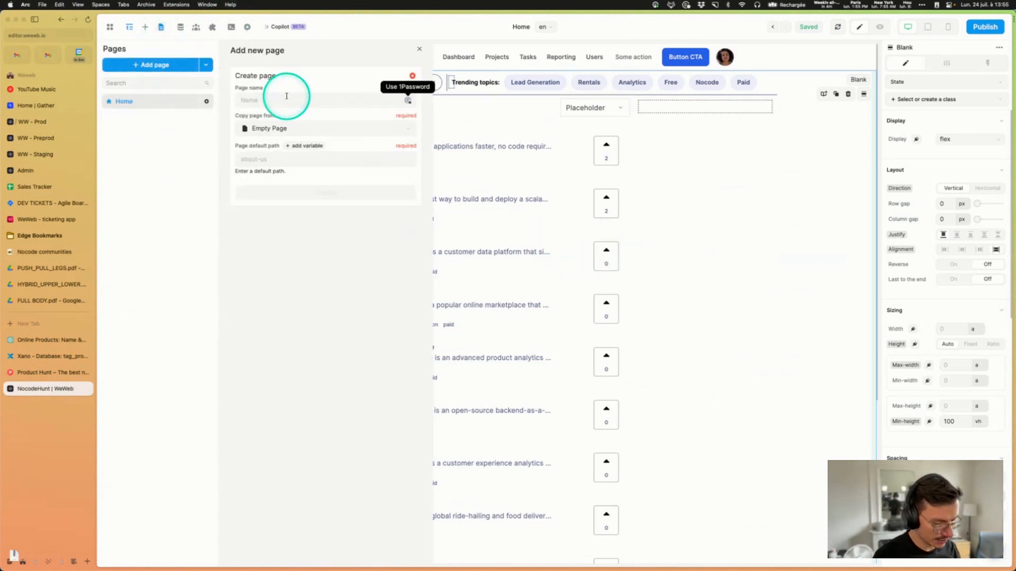
pyautogui.write('Topic')
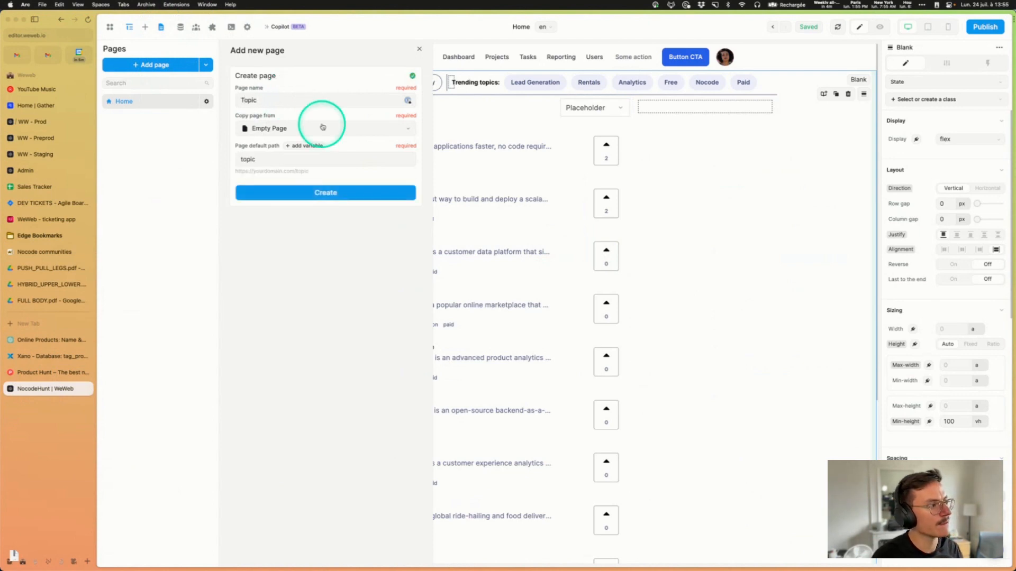
pyautogui.click(294, 128)
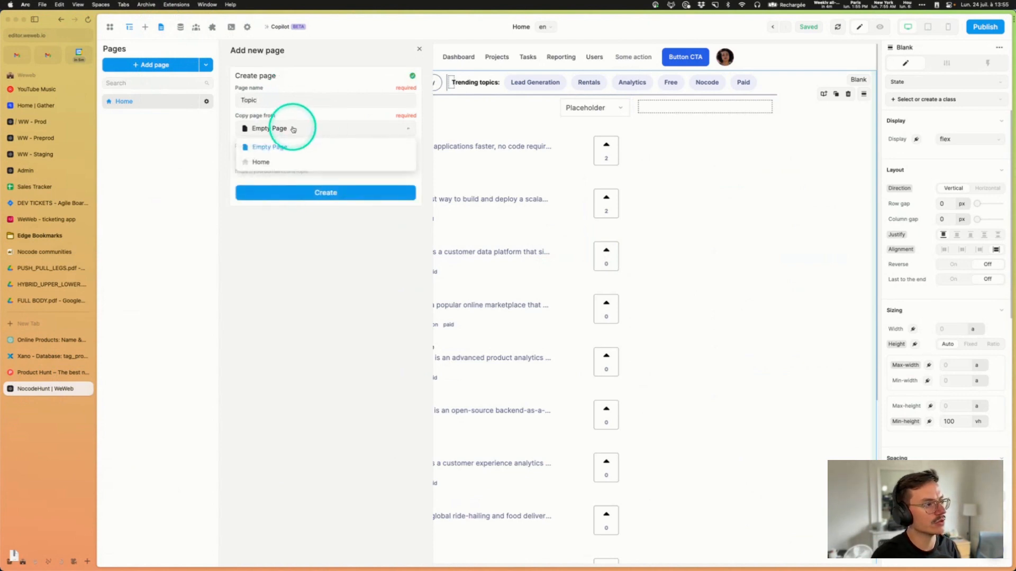
pyautogui.click(266, 161)
# Step: Add the path variable topic_name with default value nocode to the Topic page and create the page
pyautogui.click(309, 146)
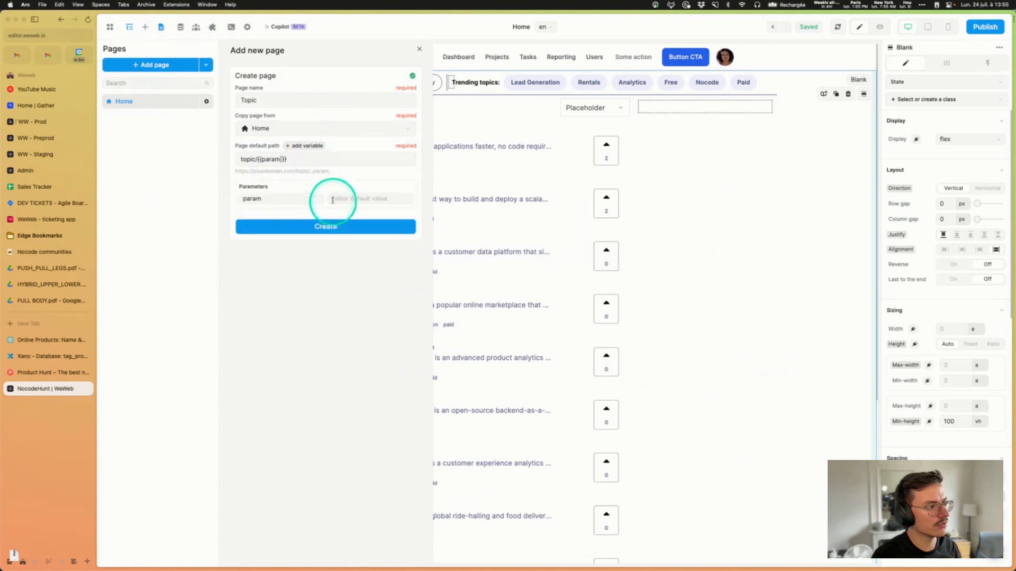
pyautogui.doubleClick(253, 198)
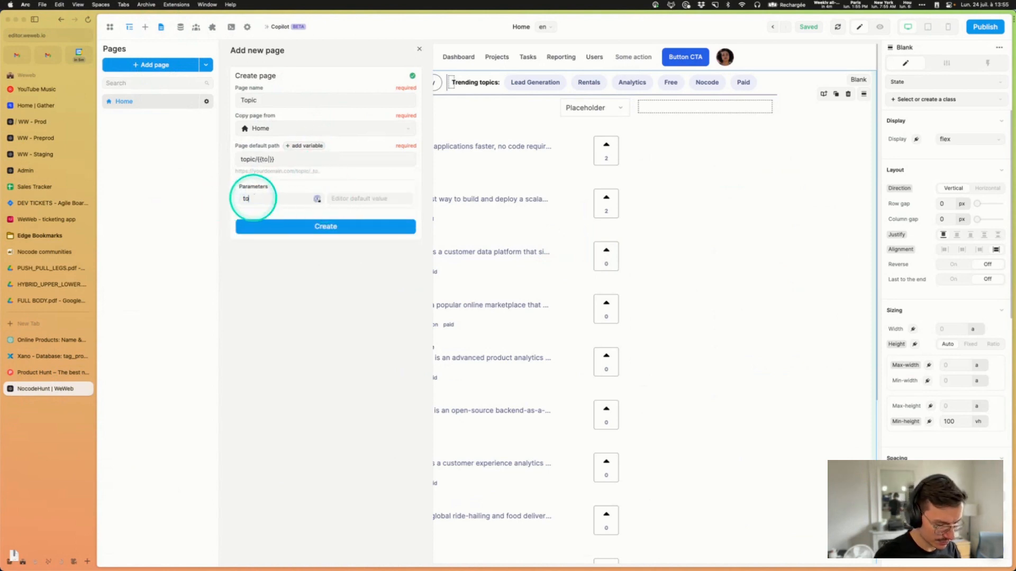
pyautogui.click(350, 200)
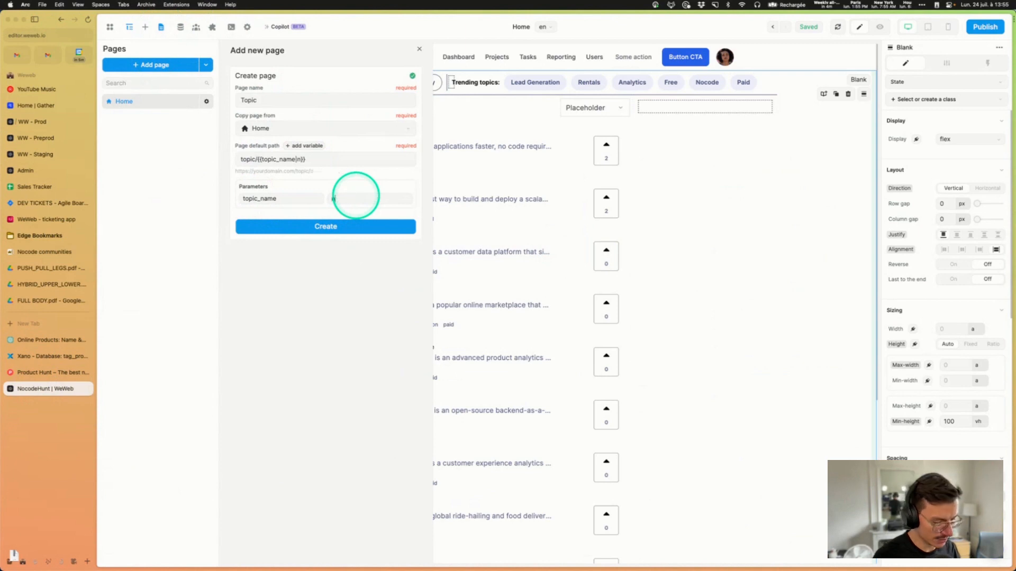
pyautogui.click(37, 357)
pyautogui.click(39, 396)
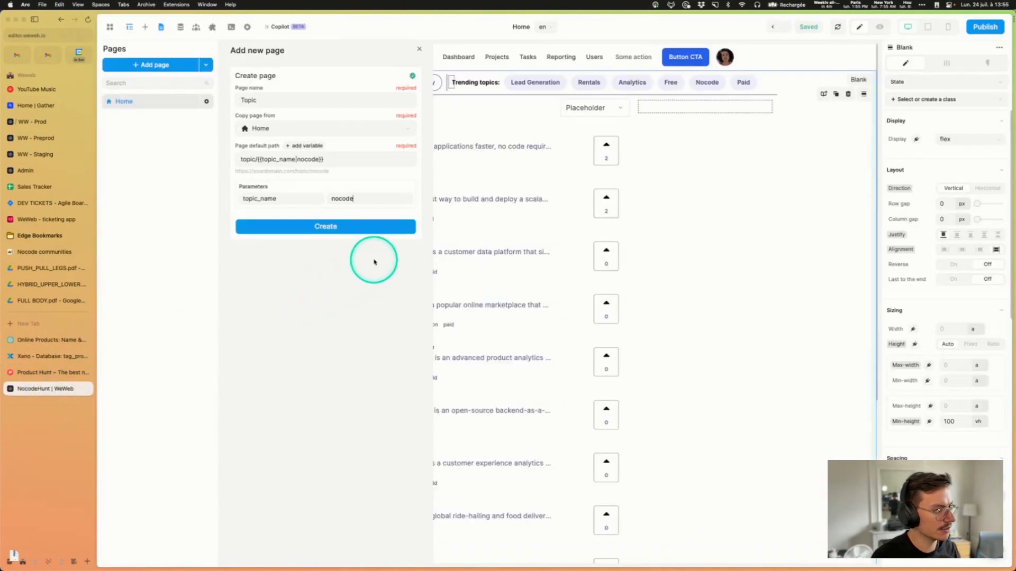
pyautogui.click(298, 236)
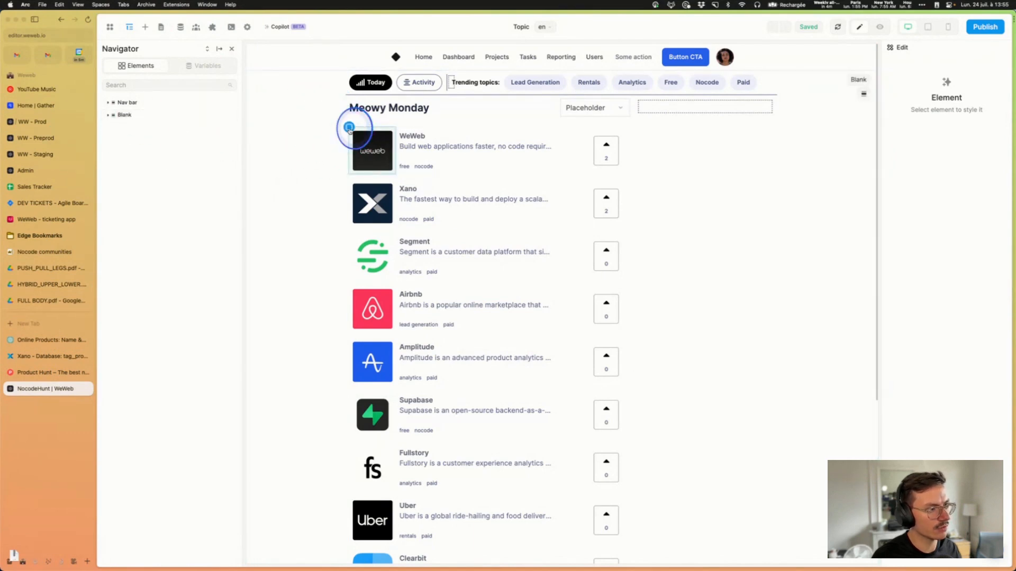
# Step: Open the Items formula of the cards container on the Topic page for editing
pyautogui.click(348, 128)
pyautogui.click(156, 204)
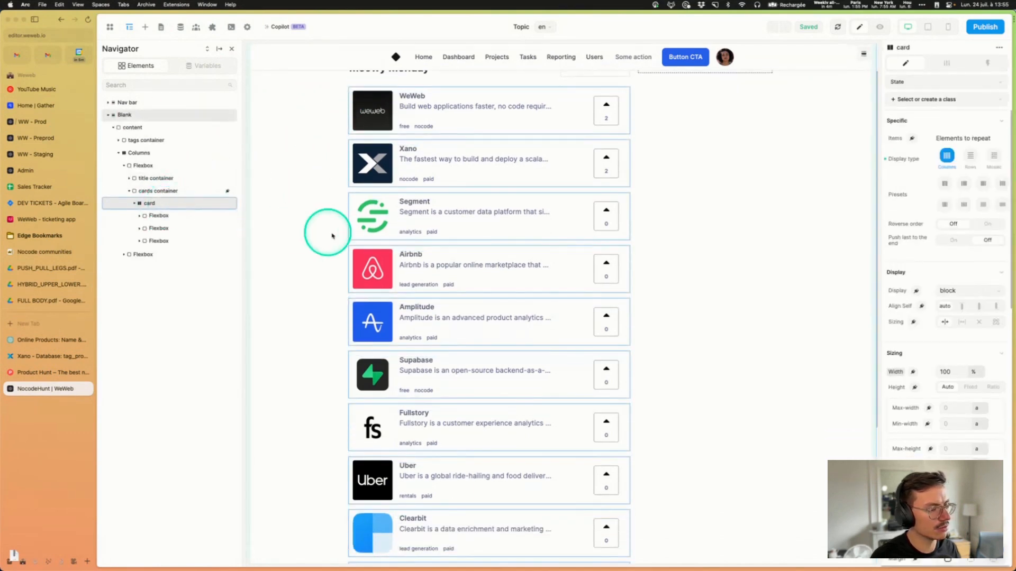
pyautogui.scroll(2, 332, 236)
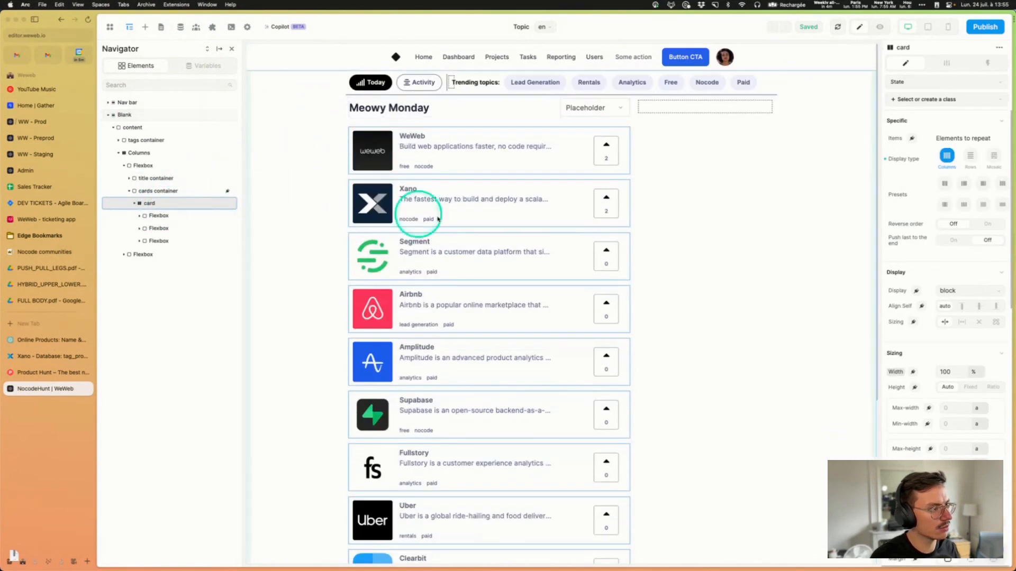
pyautogui.click(142, 153)
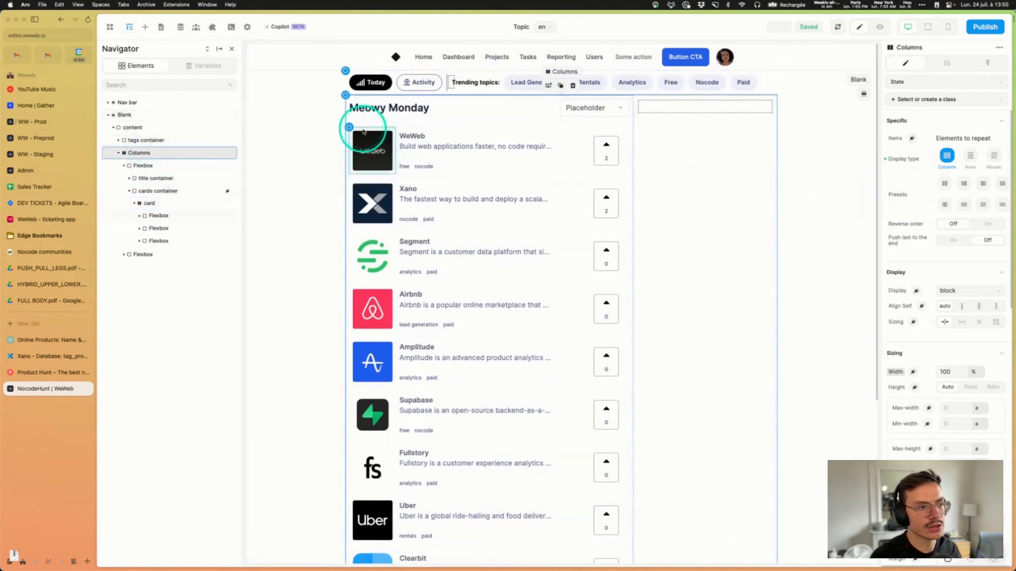
pyautogui.click(158, 191)
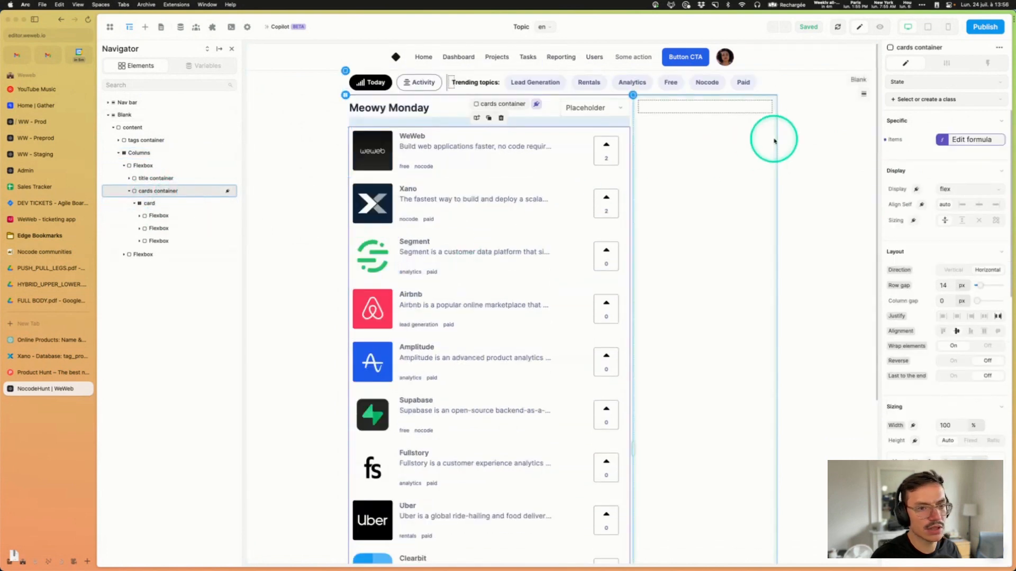
pyautogui.click(974, 140)
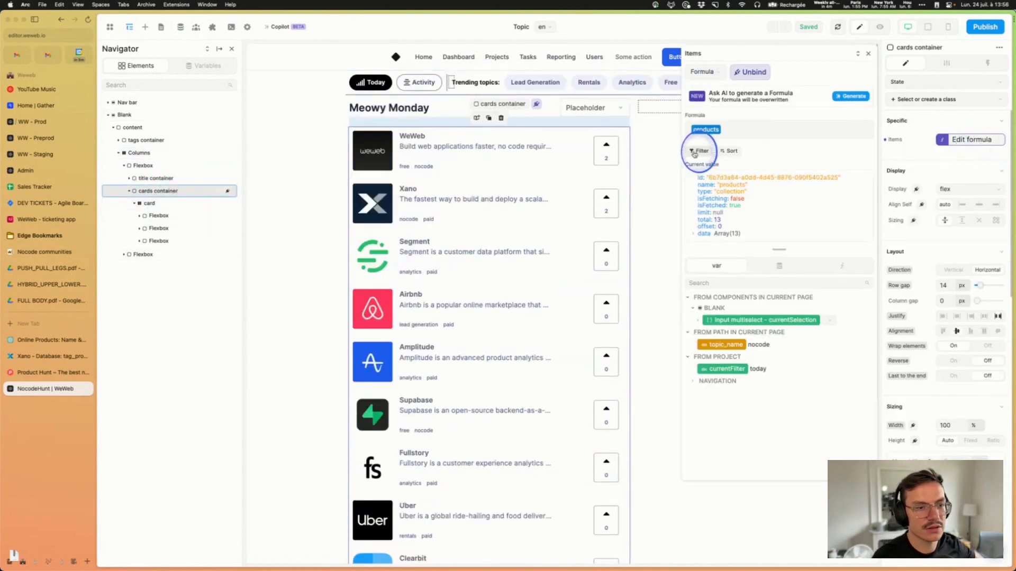
pyautogui.click(695, 152)
pyautogui.click(383, 176)
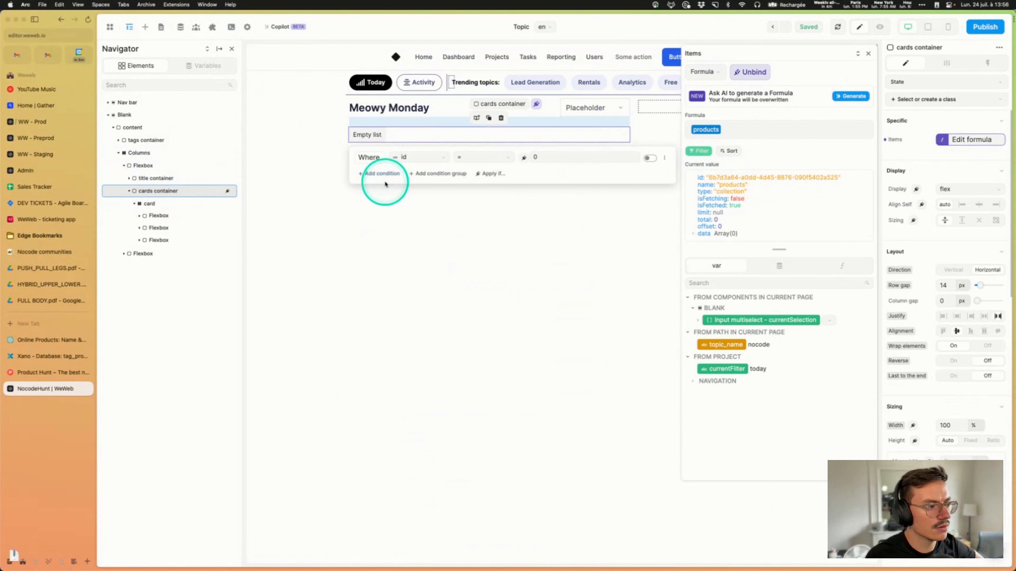
pyautogui.click(429, 158)
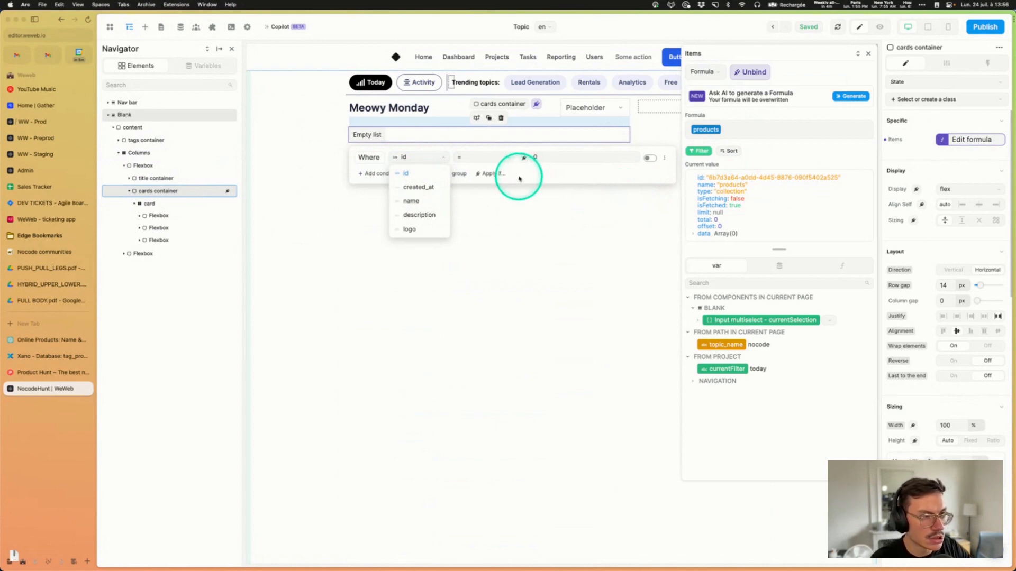
pyautogui.click(665, 158)
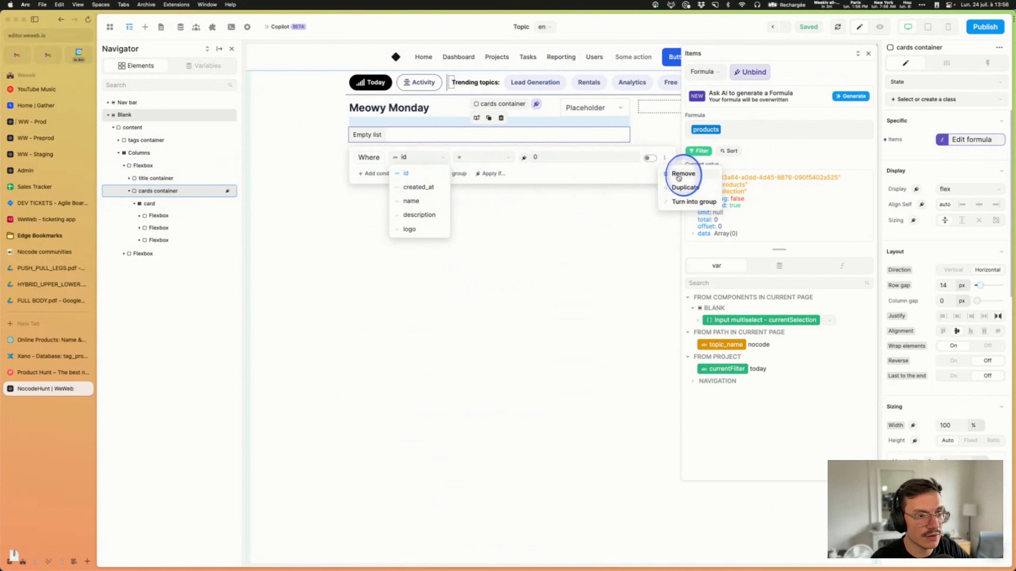
pyautogui.click(680, 182)
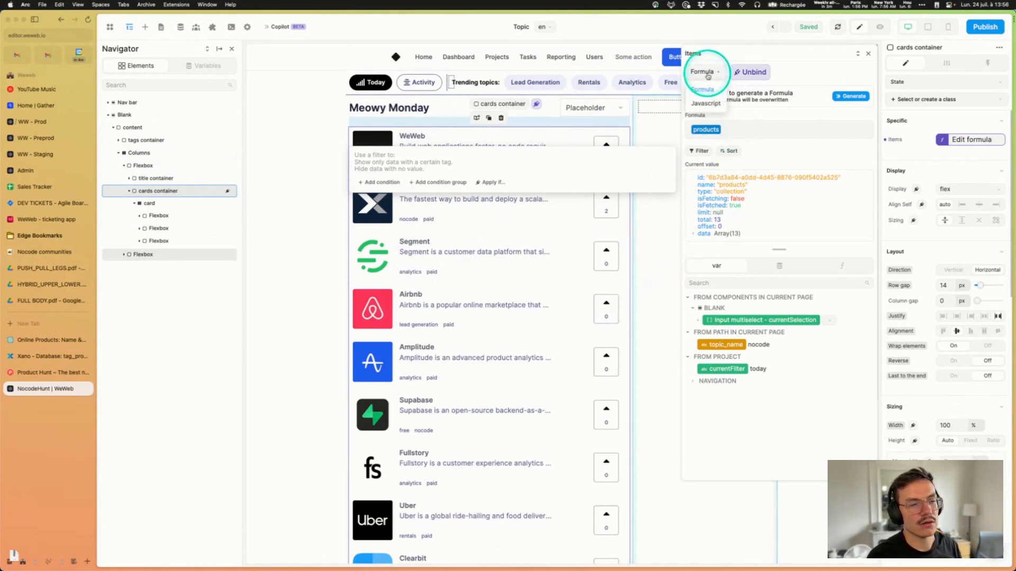
# Step: Switch the cards container's Items binding from Formula to Javascript and open the AI code generator
pyautogui.click(707, 72)
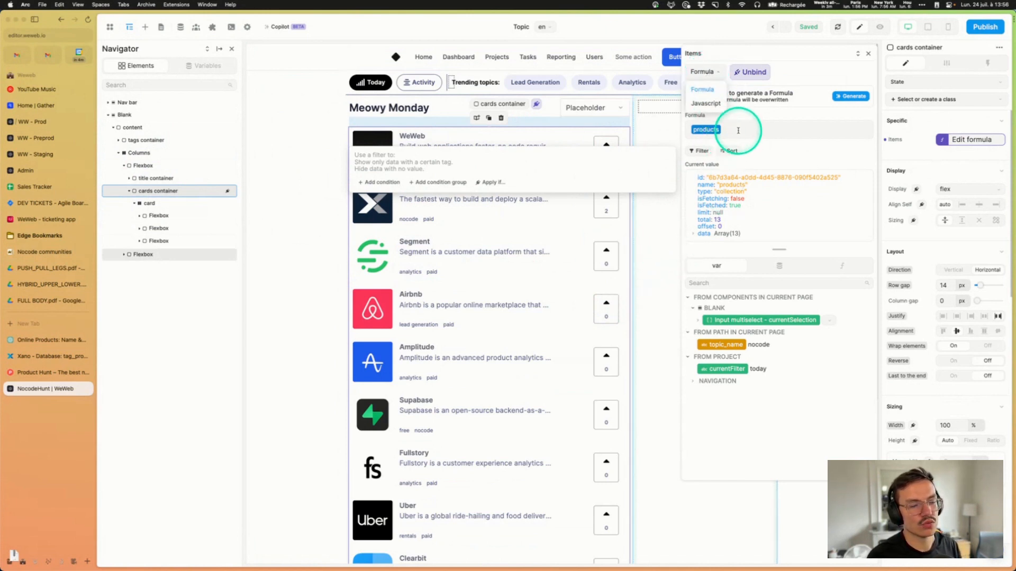
pyautogui.click(698, 103)
pyautogui.click(697, 155)
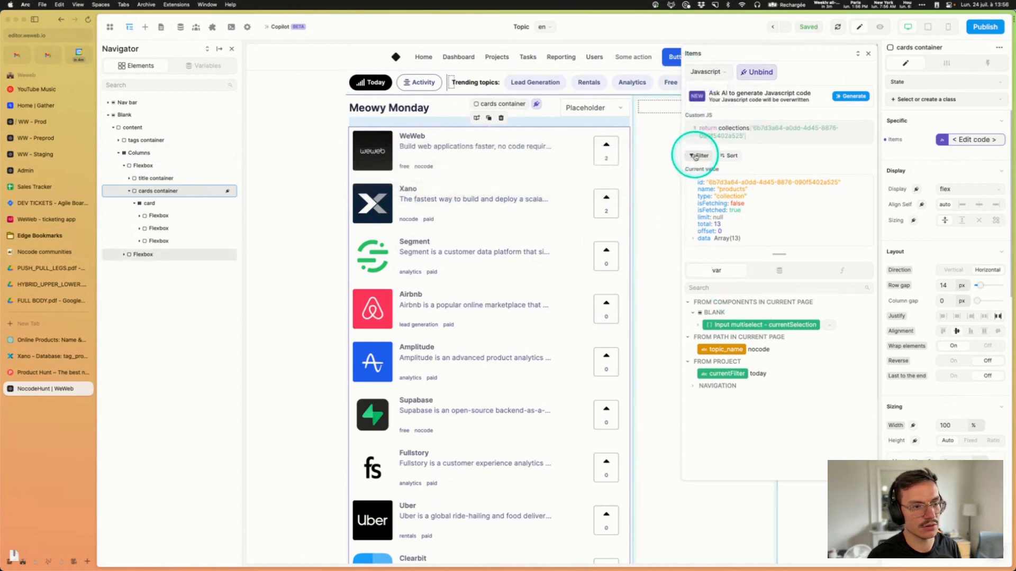
pyautogui.click(851, 97)
# Step: Write the AI prompt "Filtre les produits si leur tag contient la variable dans l'URL de la page"
pyautogui.click(524, 107)
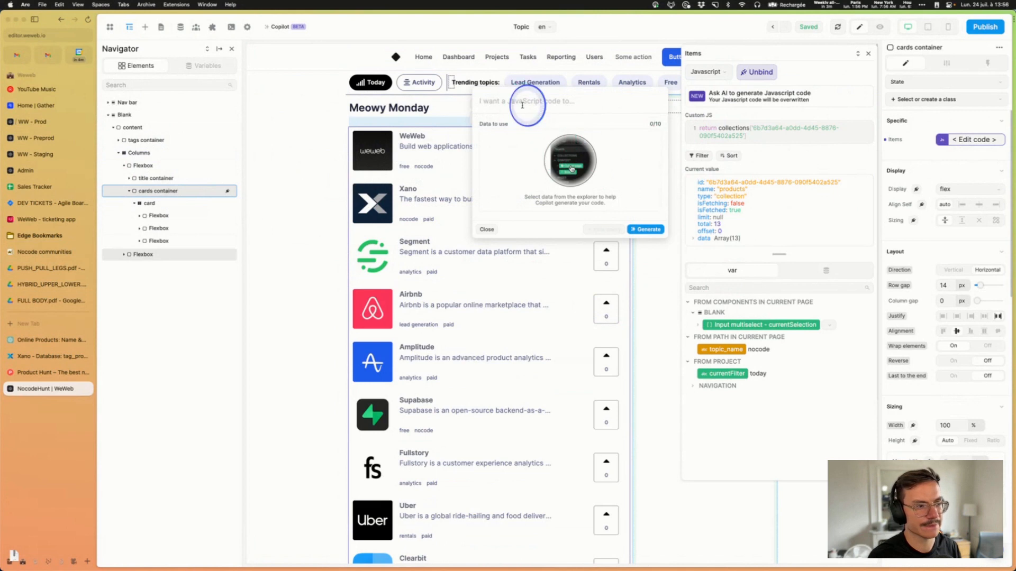
pyautogui.write('Filtre la co')
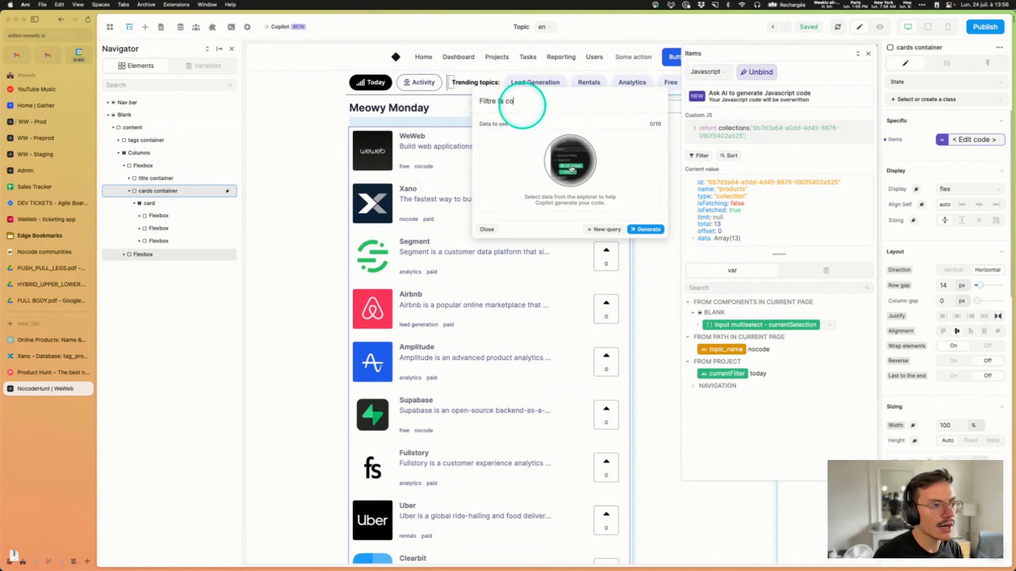
pyautogui.write('llec')
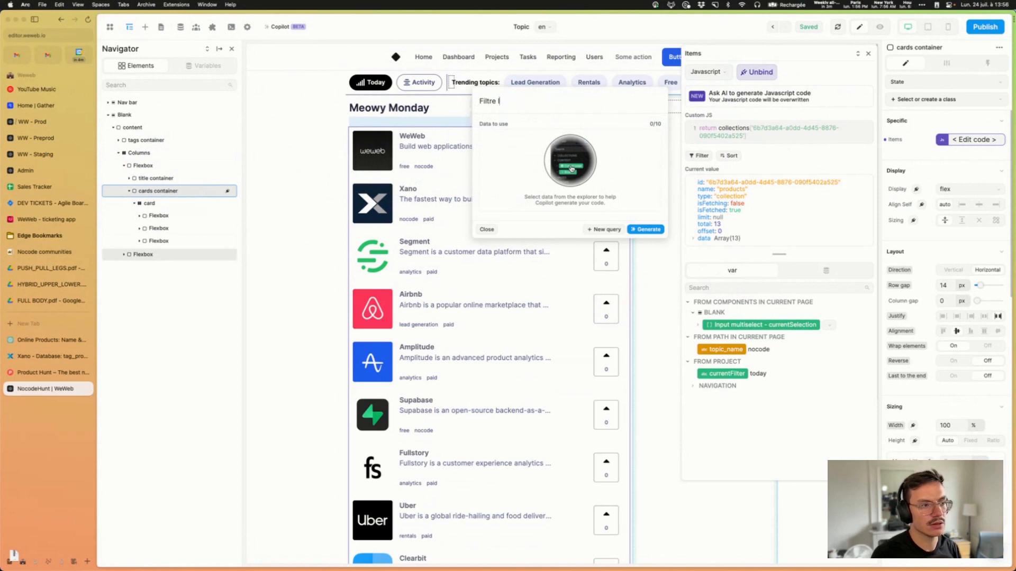
pyautogui.write('s')
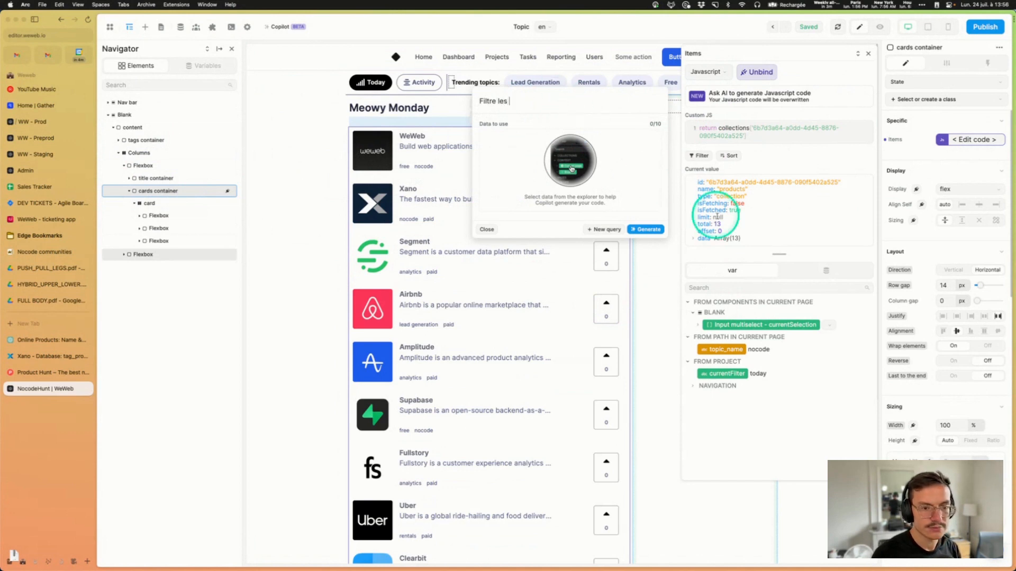
pyautogui.click(827, 270)
pyautogui.click(535, 101)
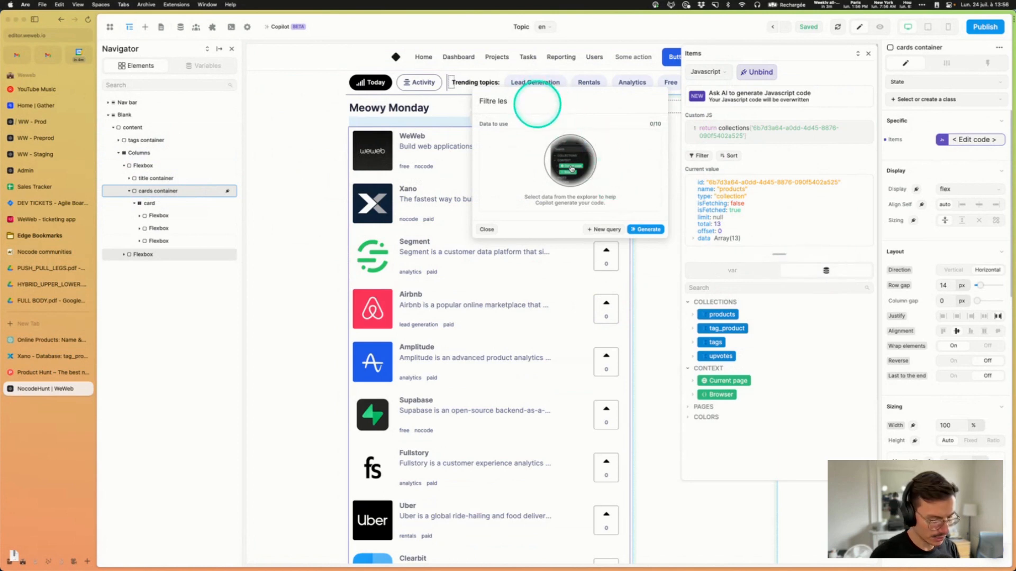
pyautogui.write('produits si leur tag c')
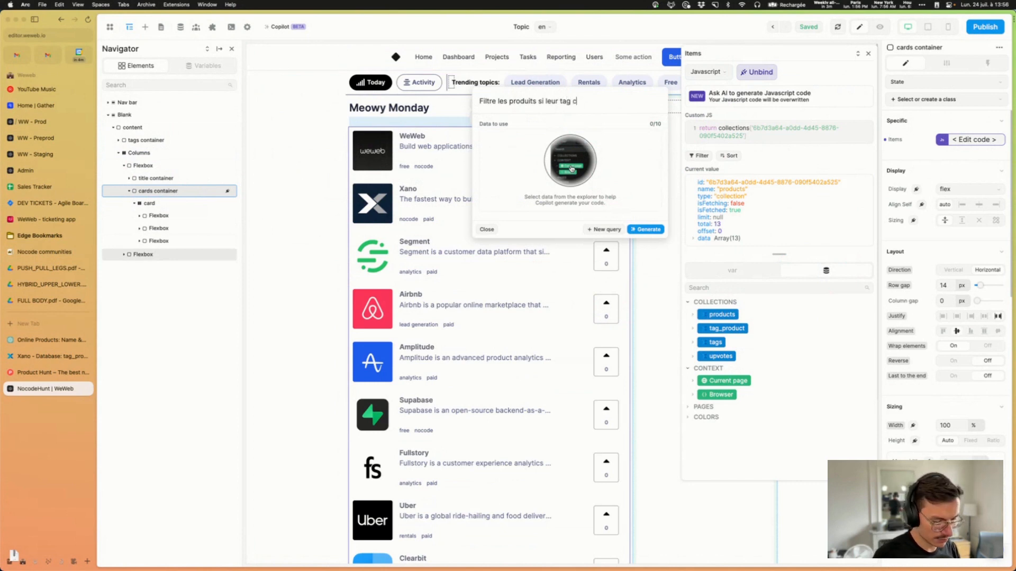
pyautogui.write('onta')
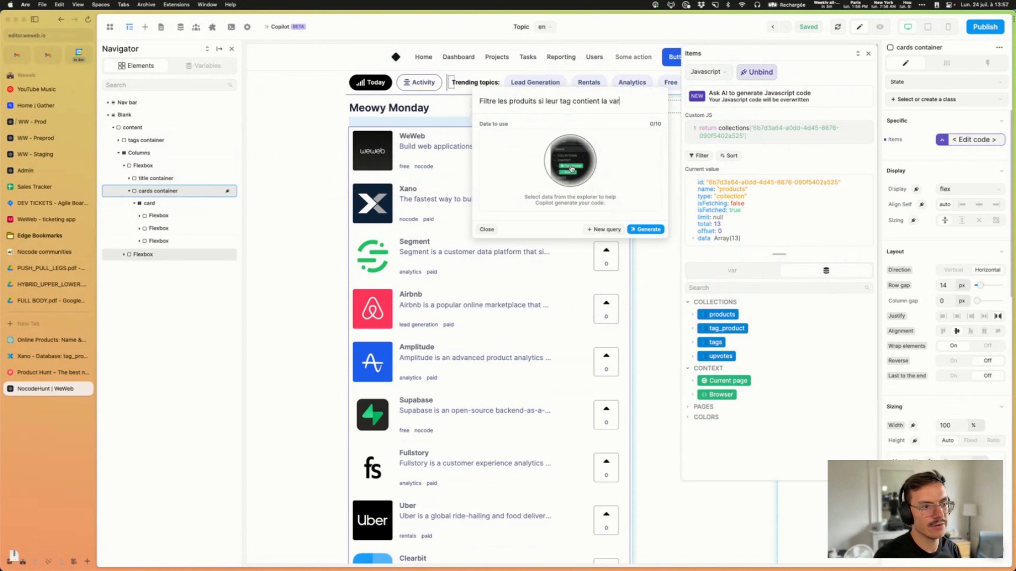
pyautogui.write('le de ')
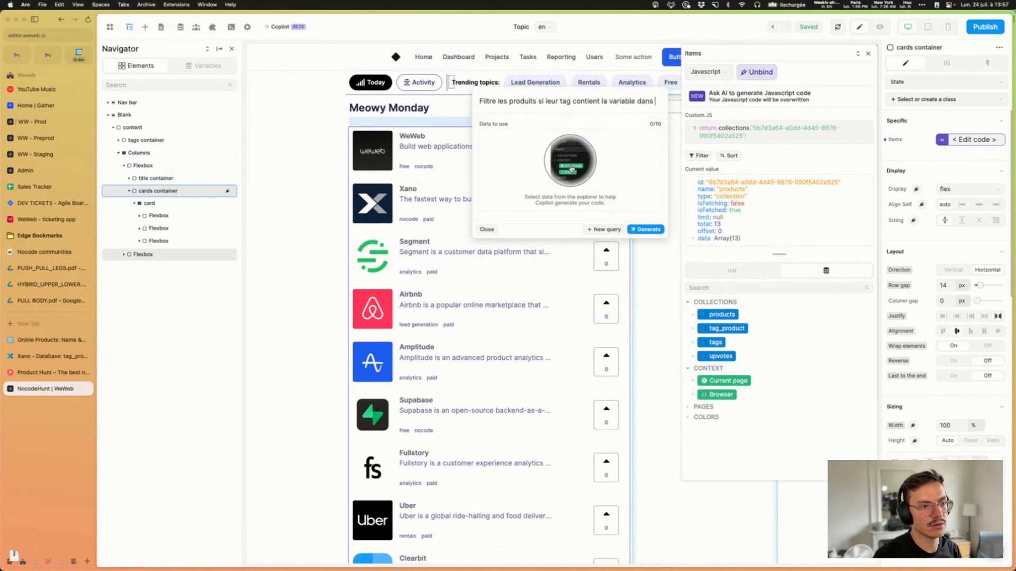
pyautogui.write("l'URL de la page")
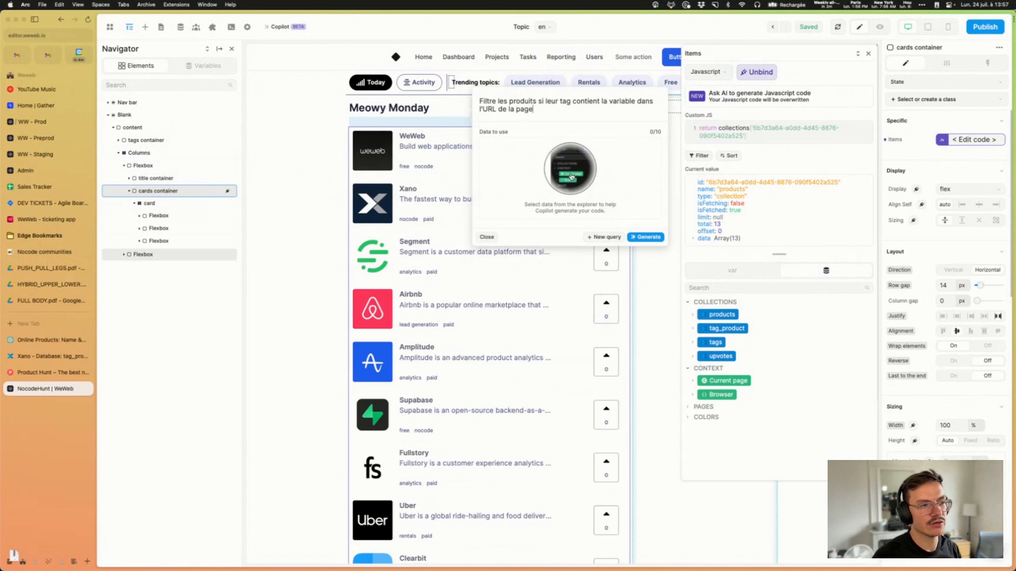
# Step: Add the products, tag_product and tags collections and the topic_name path variable as data for the AI query
pyautogui.click(722, 314)
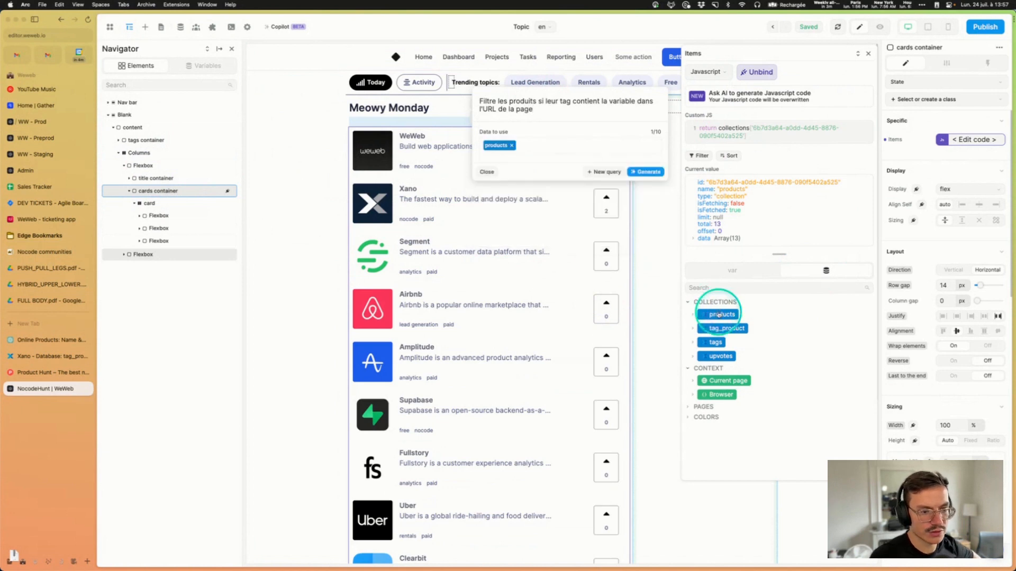
pyautogui.click(720, 329)
pyautogui.click(715, 342)
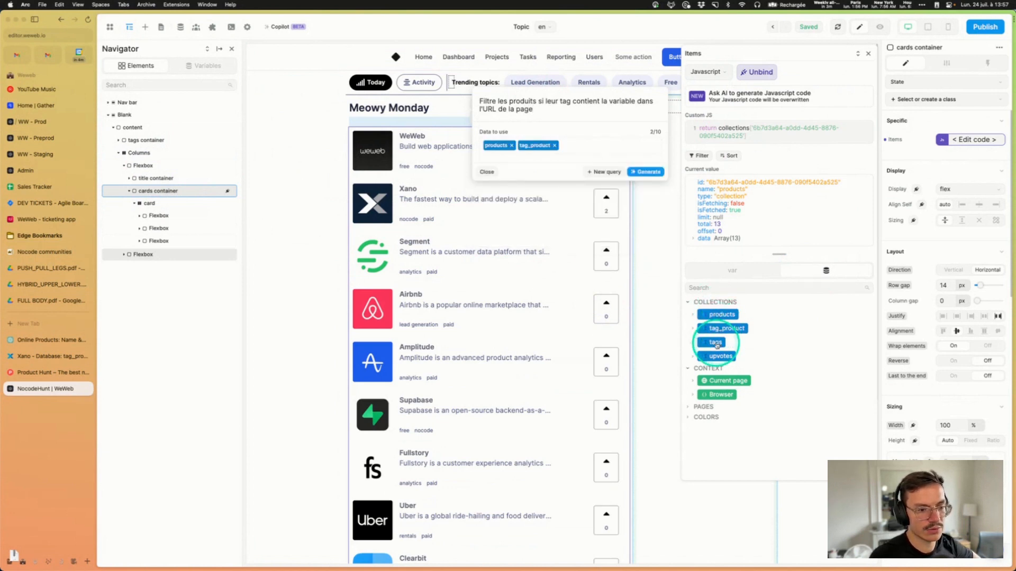
pyautogui.click(722, 279)
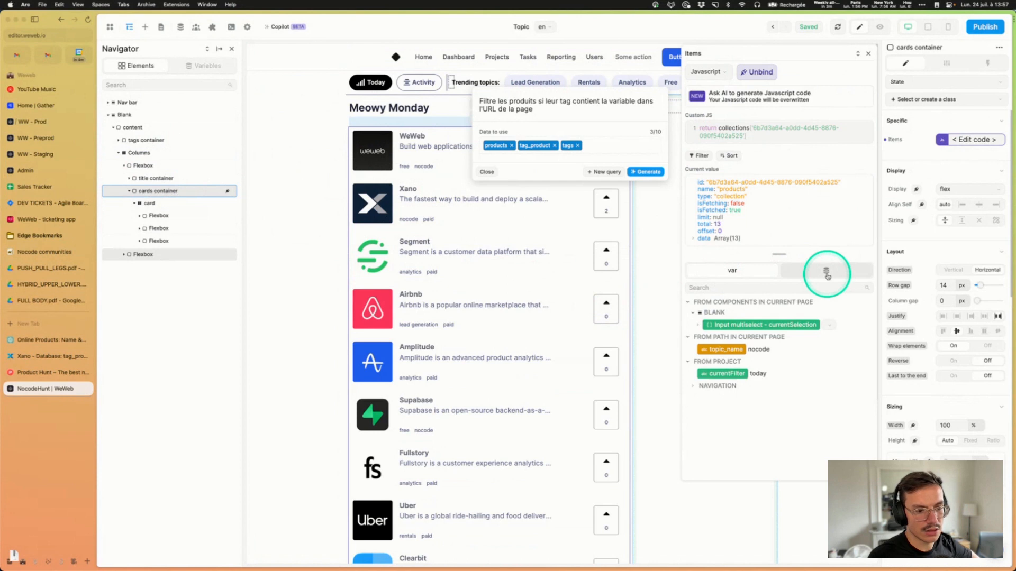
pyautogui.click(724, 350)
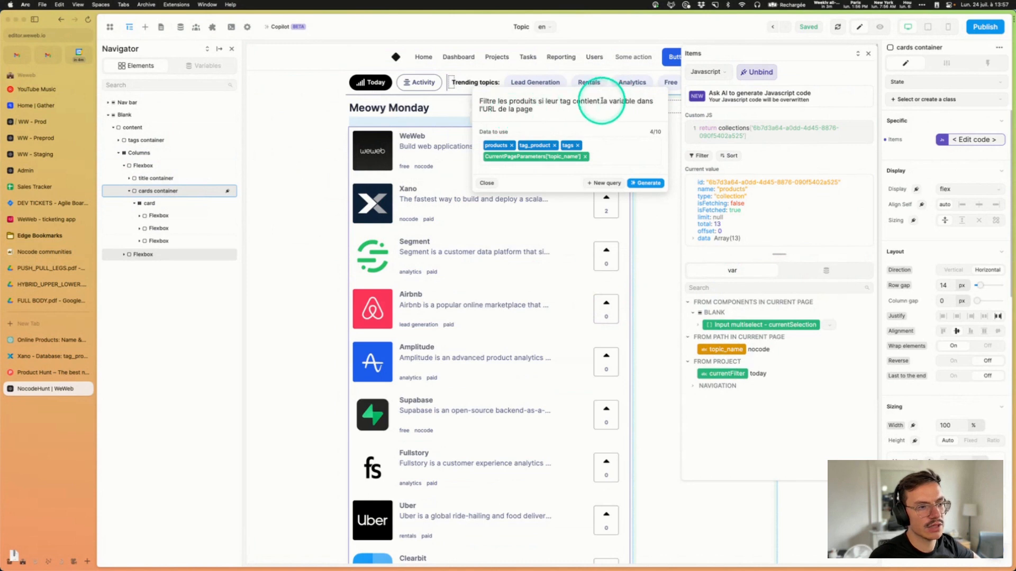
# Step: Reword the prompt to "Filtre les produits si leur tag contient la variable "topic_name"" and generate the Javascript code
pyautogui.moveTo(637, 101); pyautogui.dragTo(496, 109)
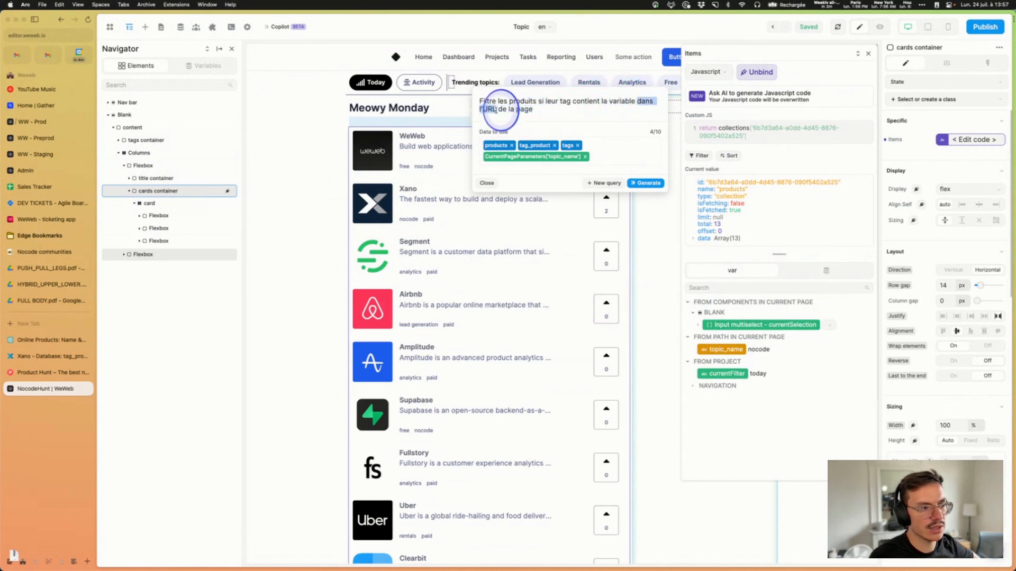
pyautogui.write('"top')
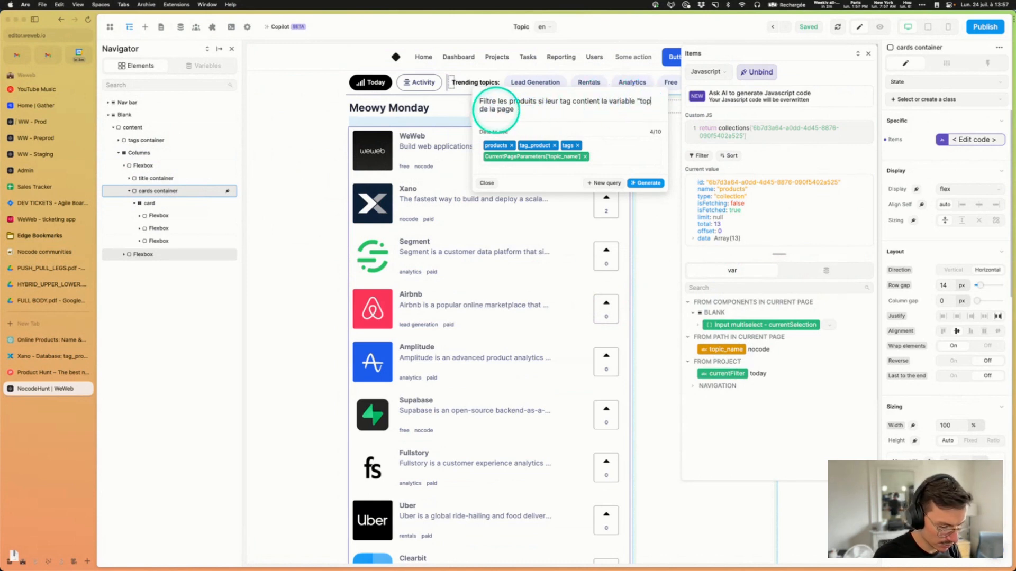
pyautogui.write('ic_name"')
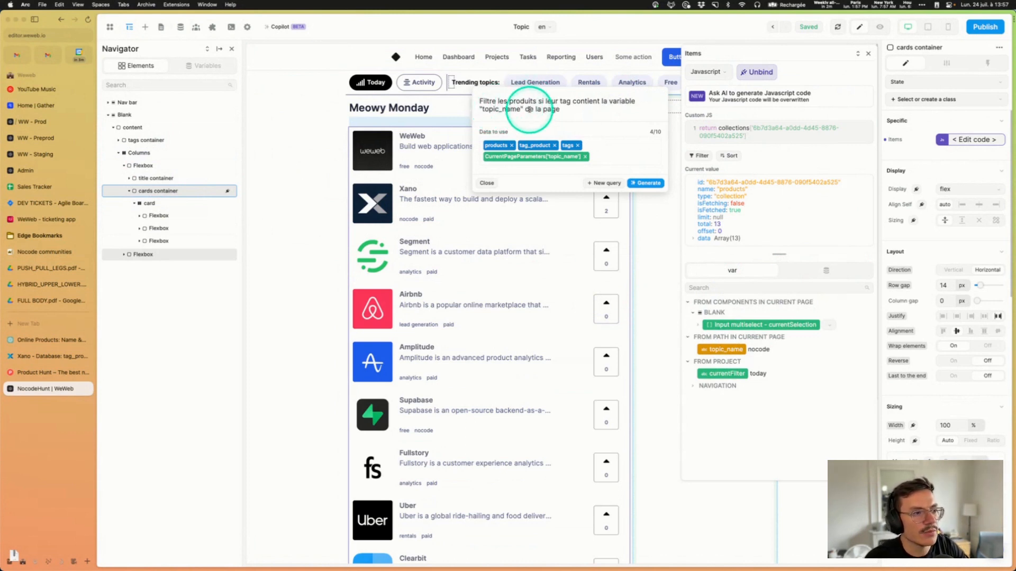
pyautogui.moveTo(524, 109); pyautogui.dragTo(563, 110)
pyautogui.press('BackSpace')
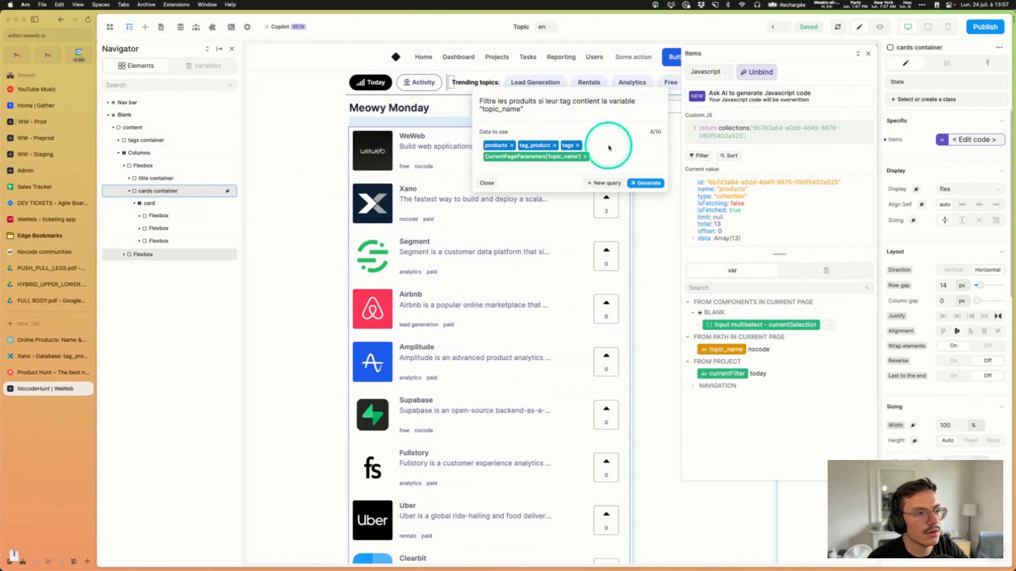
pyautogui.click(644, 185)
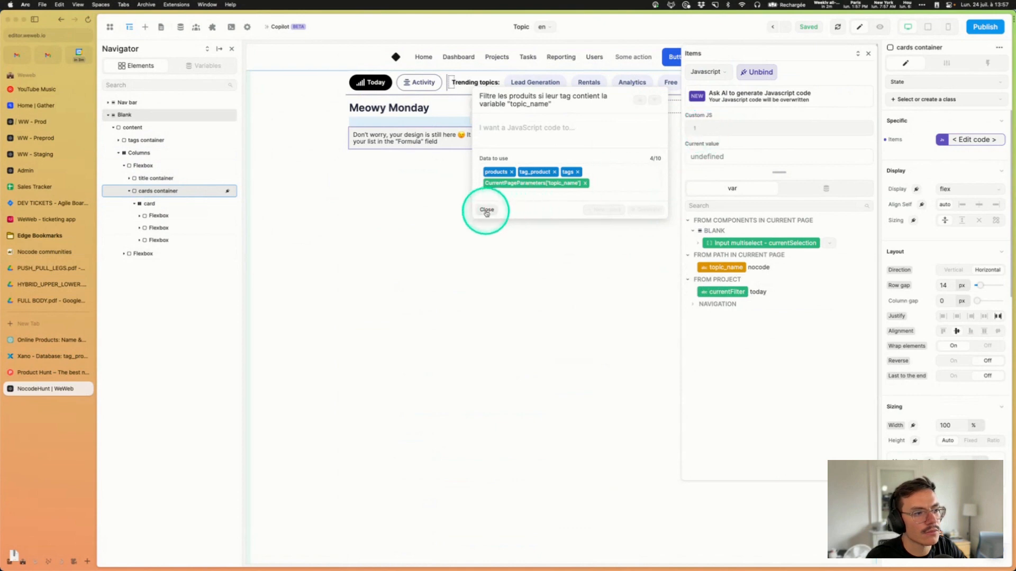
# Step: Retry the AI generation with "Filtre la collection products si le tag du produit contient la valeur de la variable "topic_name""
pyautogui.moveTo(564, 109); pyautogui.dragTo(474, 97)
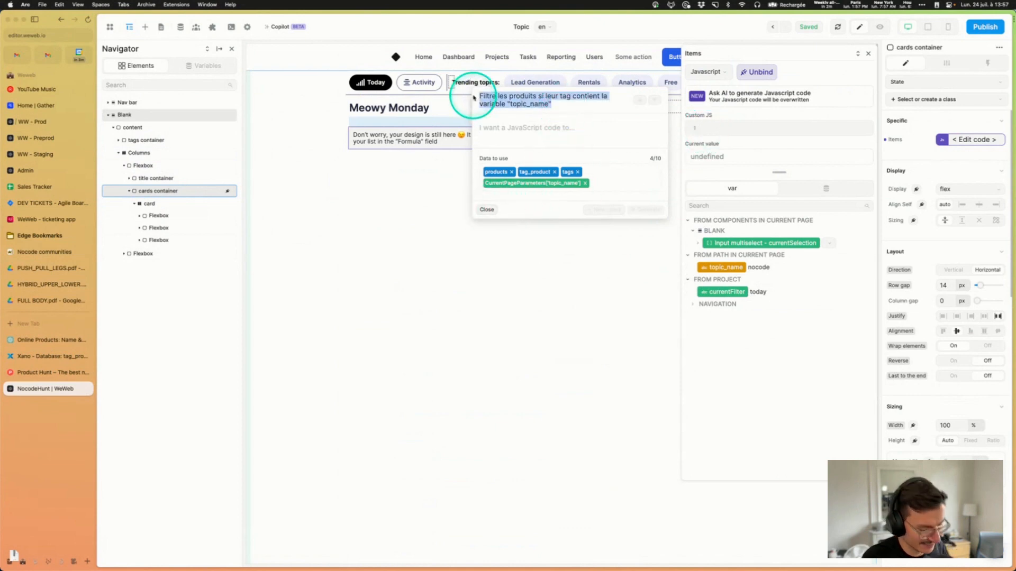
pyautogui.click(486, 210)
pyautogui.click(850, 96)
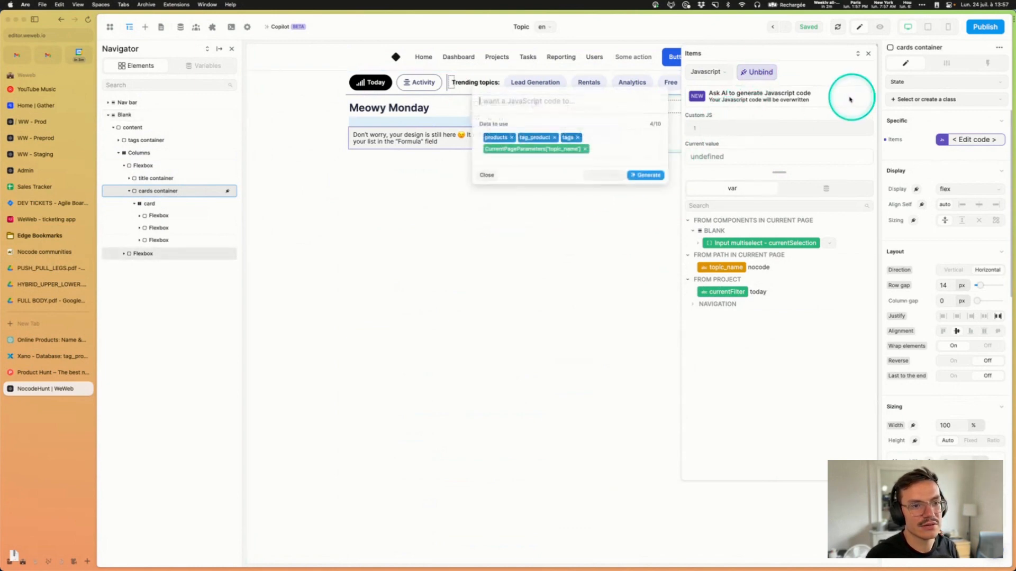
pyautogui.click(512, 101)
pyautogui.press('super+v')
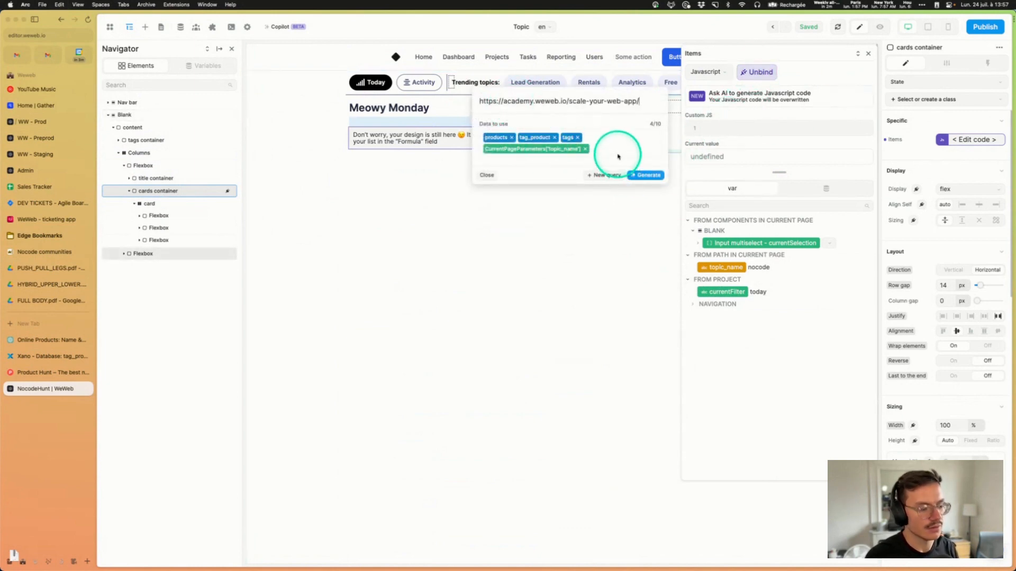
pyautogui.press('super+z')
pyautogui.write('Filtre')
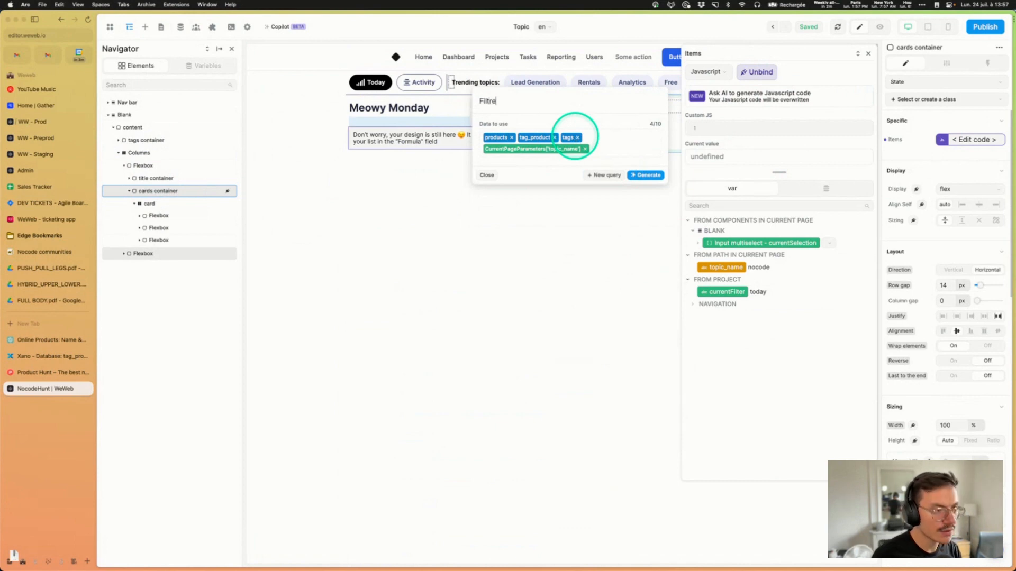
pyautogui.write(' la collection ')
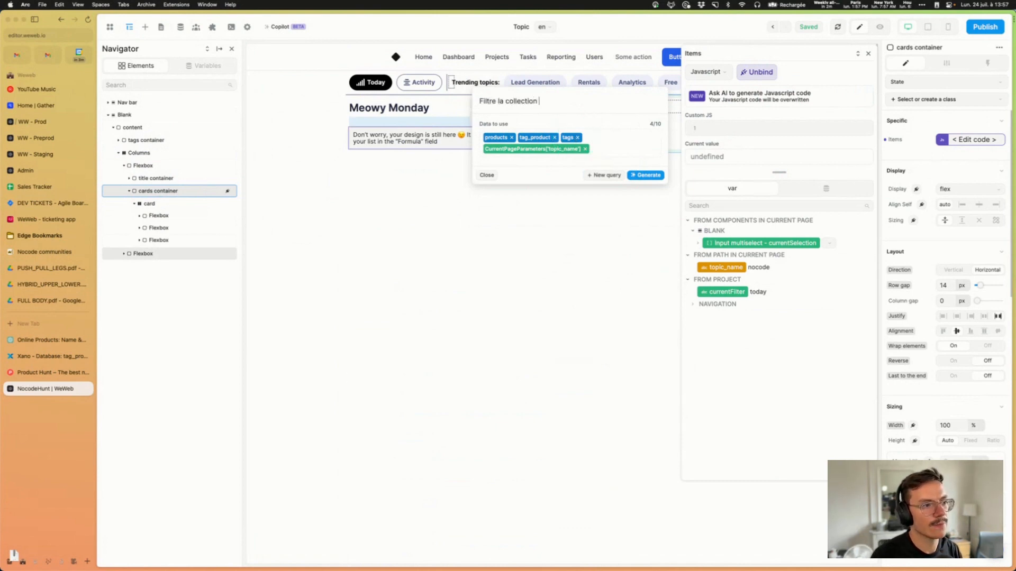
pyautogui.write('products si le tag du produit contie')
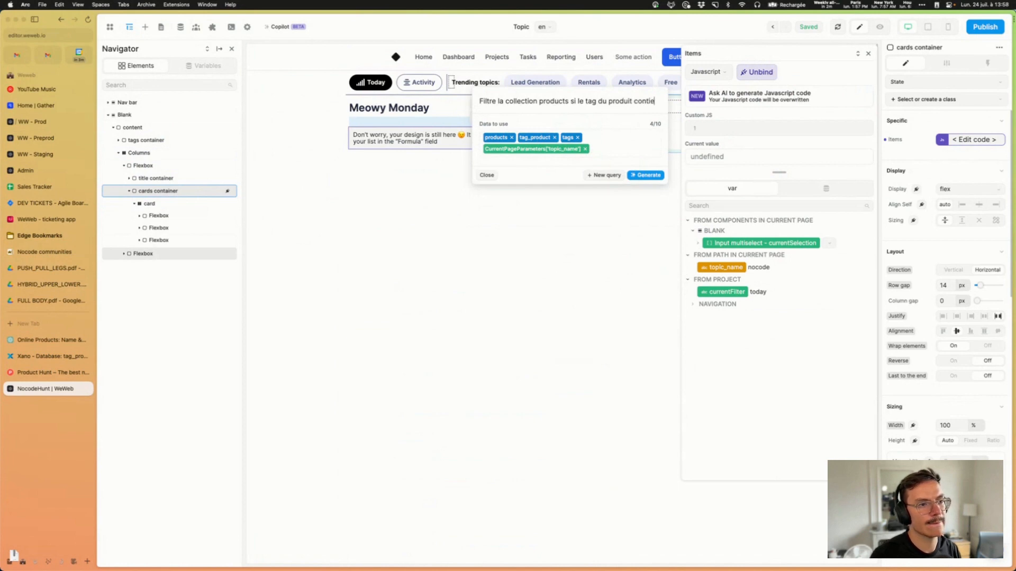
pyautogui.write('nt la valeur de la variable "topic_name')
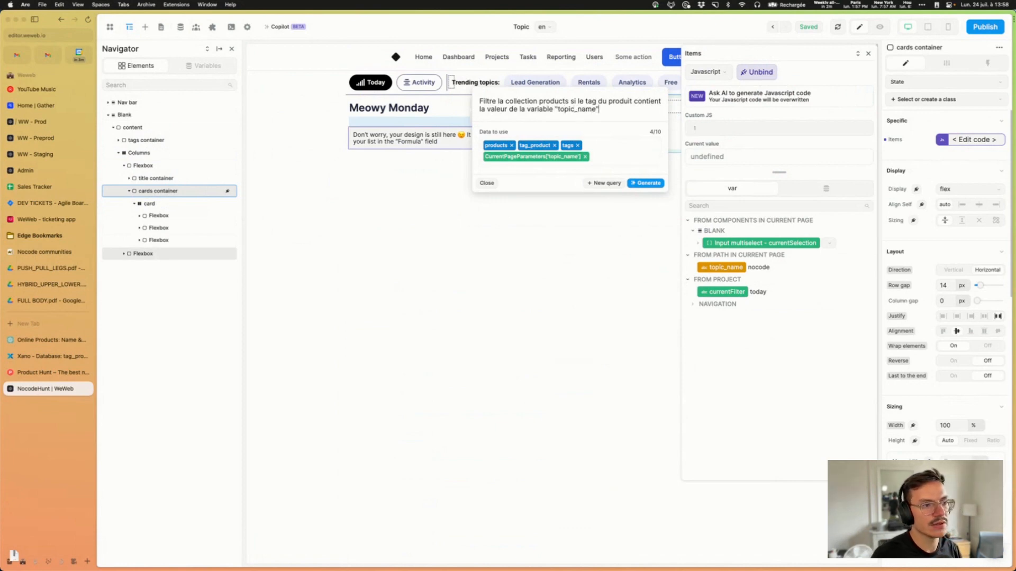
pyautogui.click(646, 183)
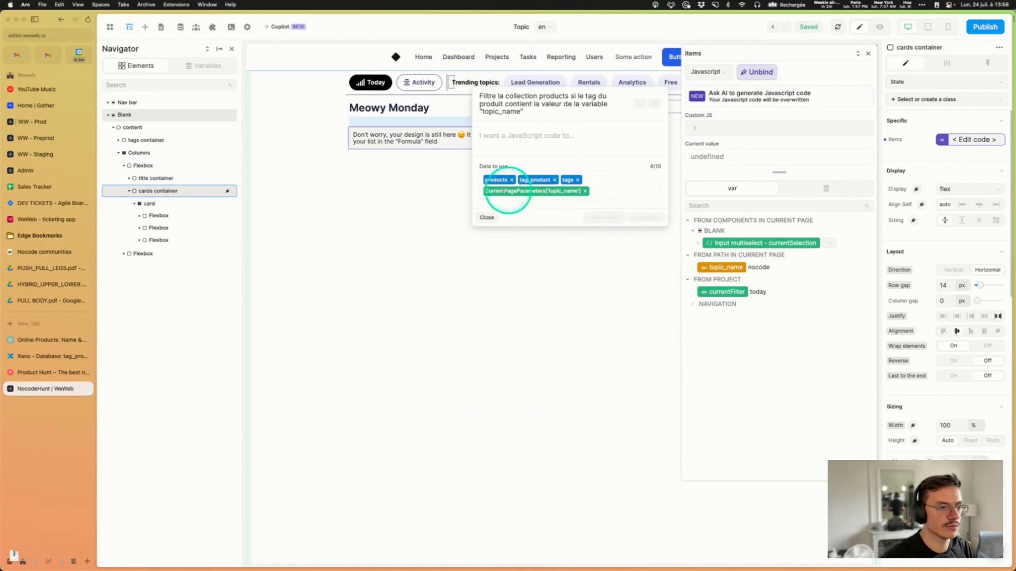
# Step: Unbind the cards container's Items and rebind them with a formula to products.data
pyautogui.click(762, 73)
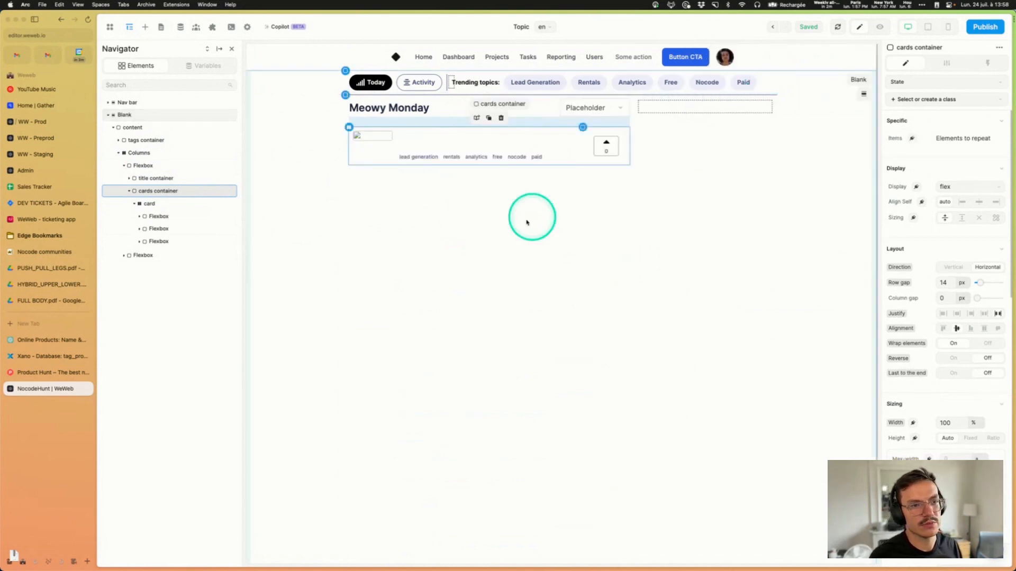
pyautogui.click(910, 137)
pyautogui.click(775, 193)
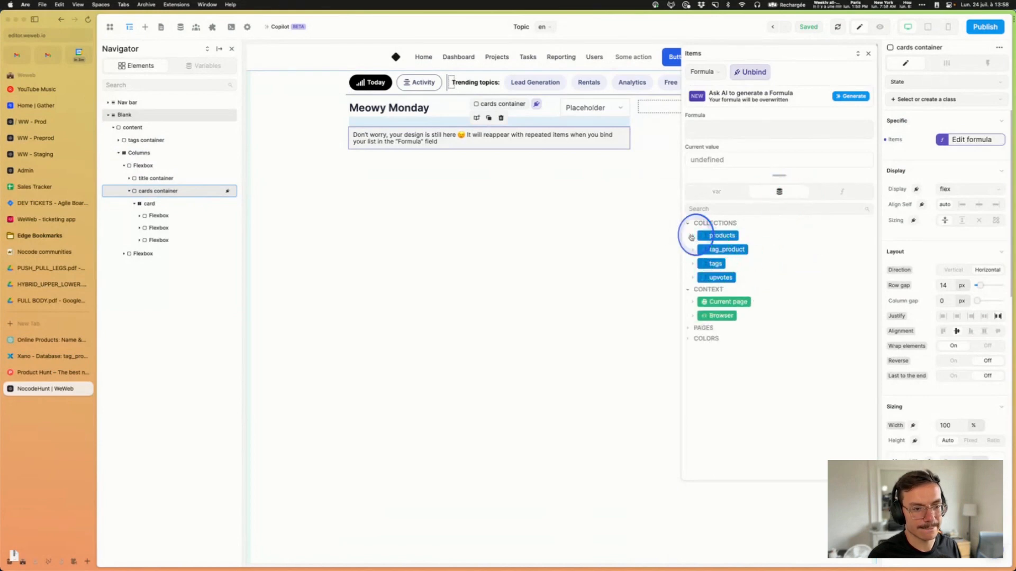
pyautogui.click(707, 235)
pyautogui.click(721, 249)
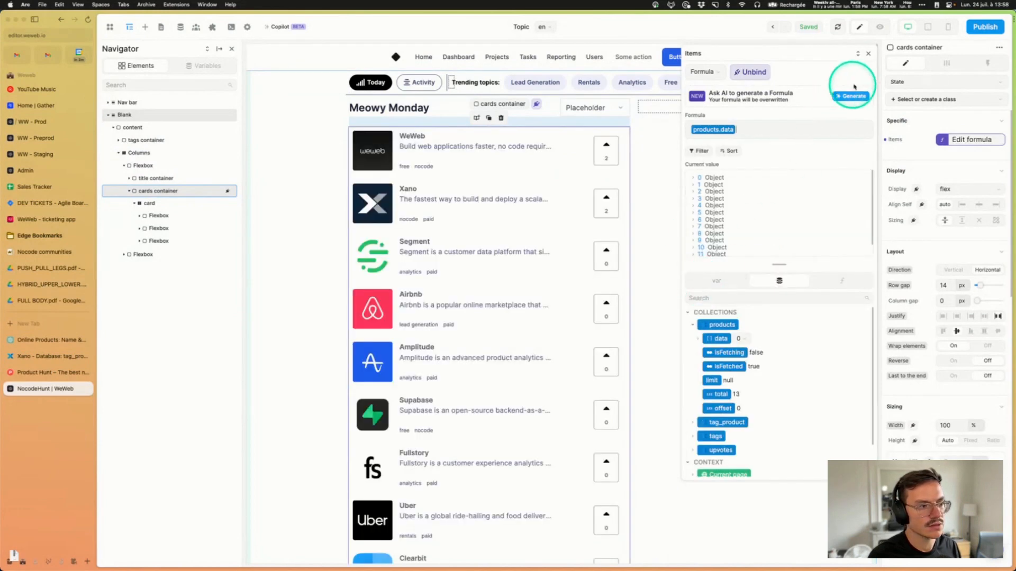
pyautogui.click(868, 53)
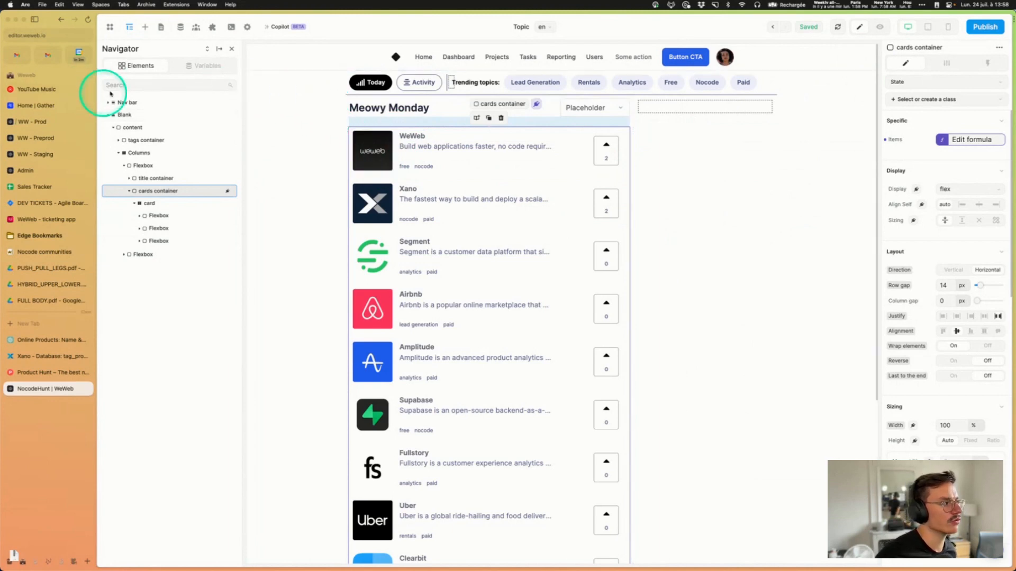
pyautogui.click(58, 34)
pyautogui.click(322, 204)
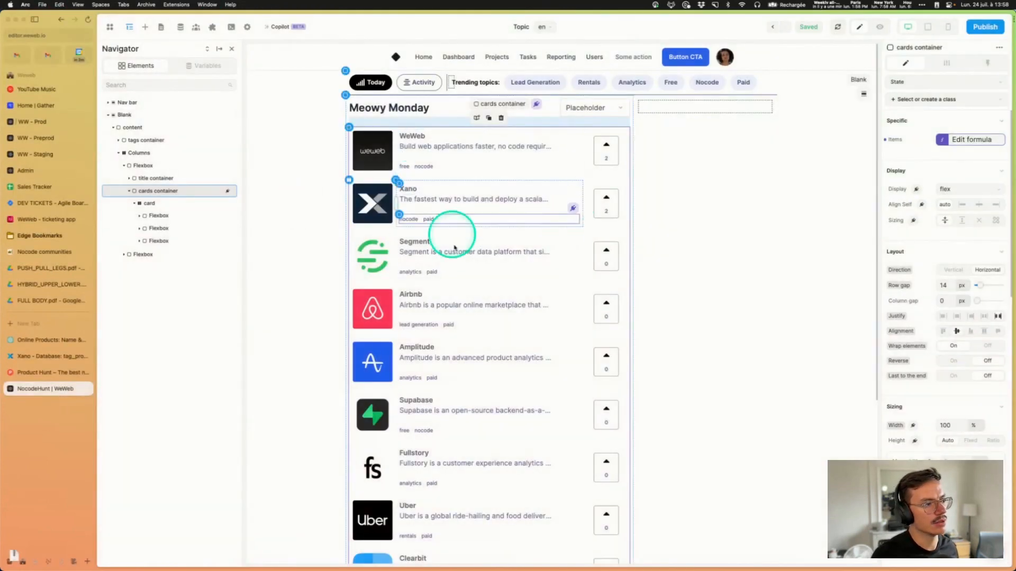